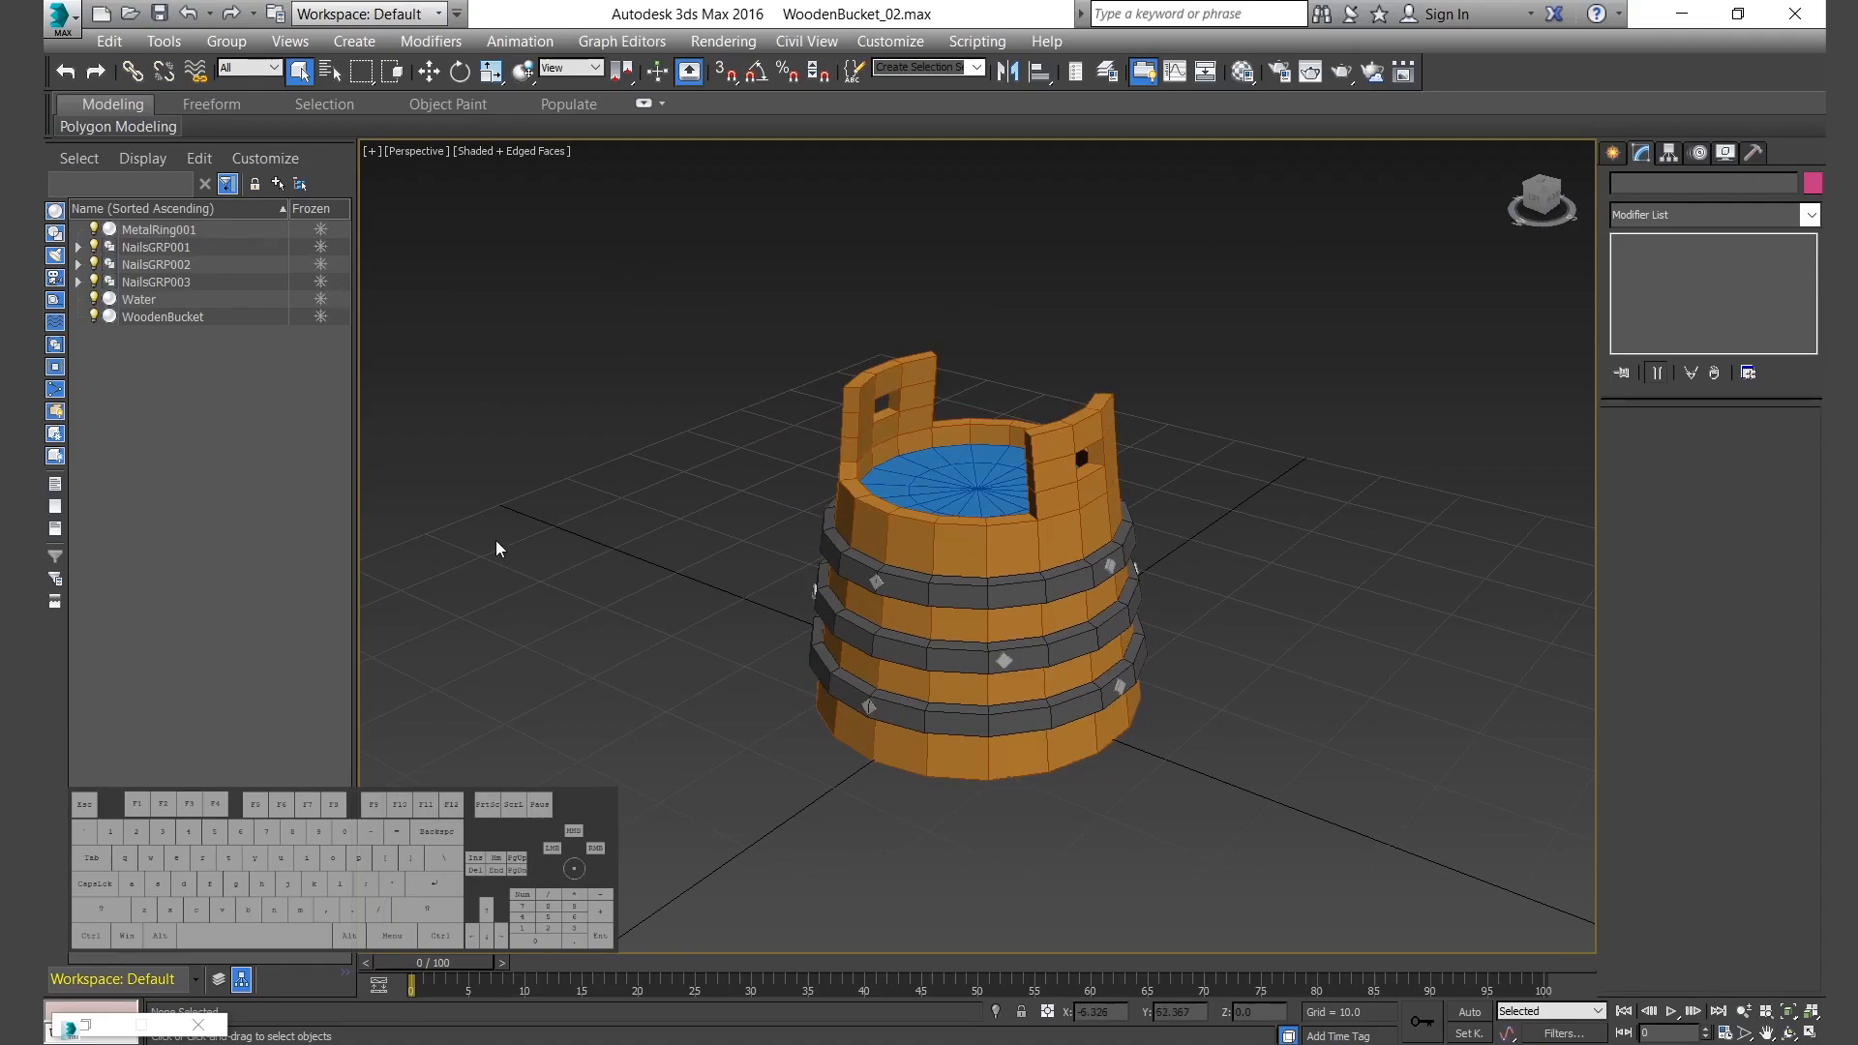
Examine the bucket scene's parts by selecting the metal ring, nail groups, water and wooden bucket one after another.
{"action": "left_click", "coordinate": [215, 231]}
{"action": "left_click", "coordinate": [199, 248]}
{"action": "left_click", "coordinate": [189, 265]}
{"action": "left_click", "coordinate": [183, 282]}
{"action": "left_click", "coordinate": [153, 300]}
{"action": "left_click", "coordinate": [167, 317]}
{"action": "left_click", "coordinate": [721, 751]}
Select the wooden bucket and name the first material in the Material Editor WoodenBase.
{"action": "left_click", "coordinate": [920, 526]}
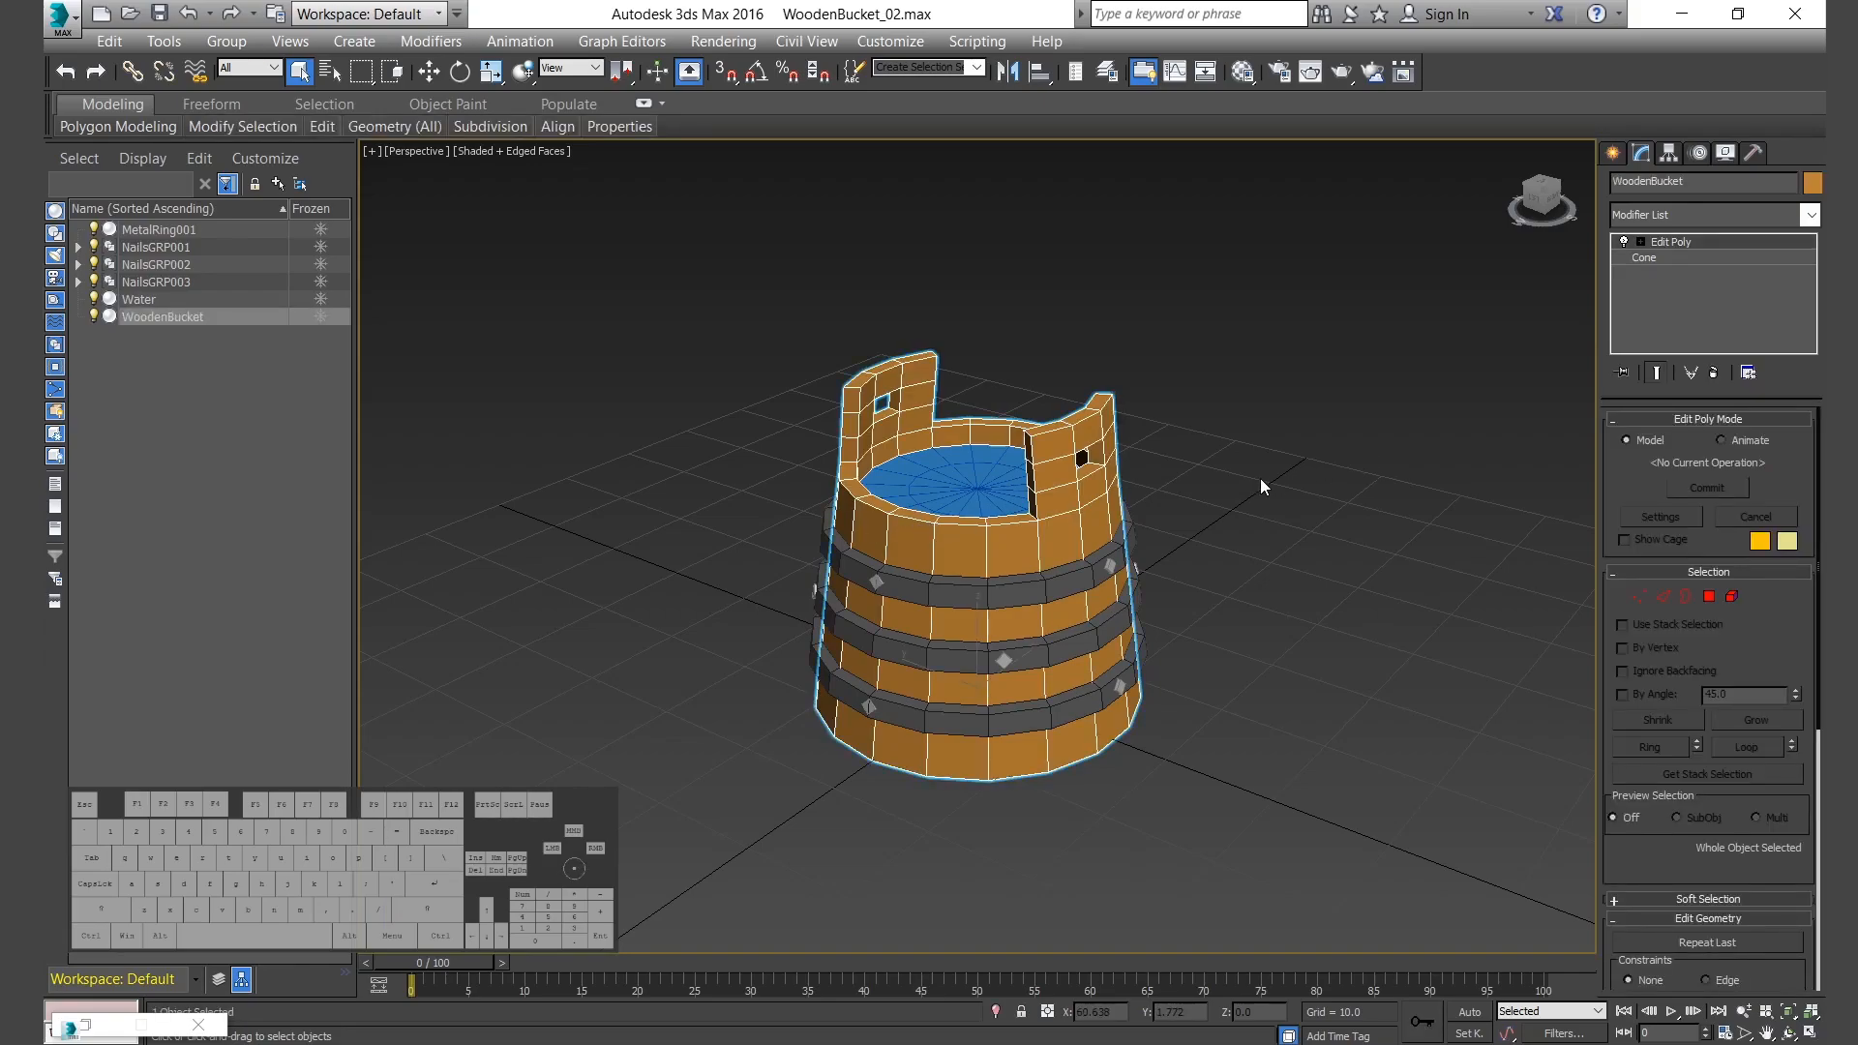
{"action": "key", "text": "m"}
{"action": "left_click_drag", "start_coordinate": [1258, 147], "coordinate": [684, 191]}
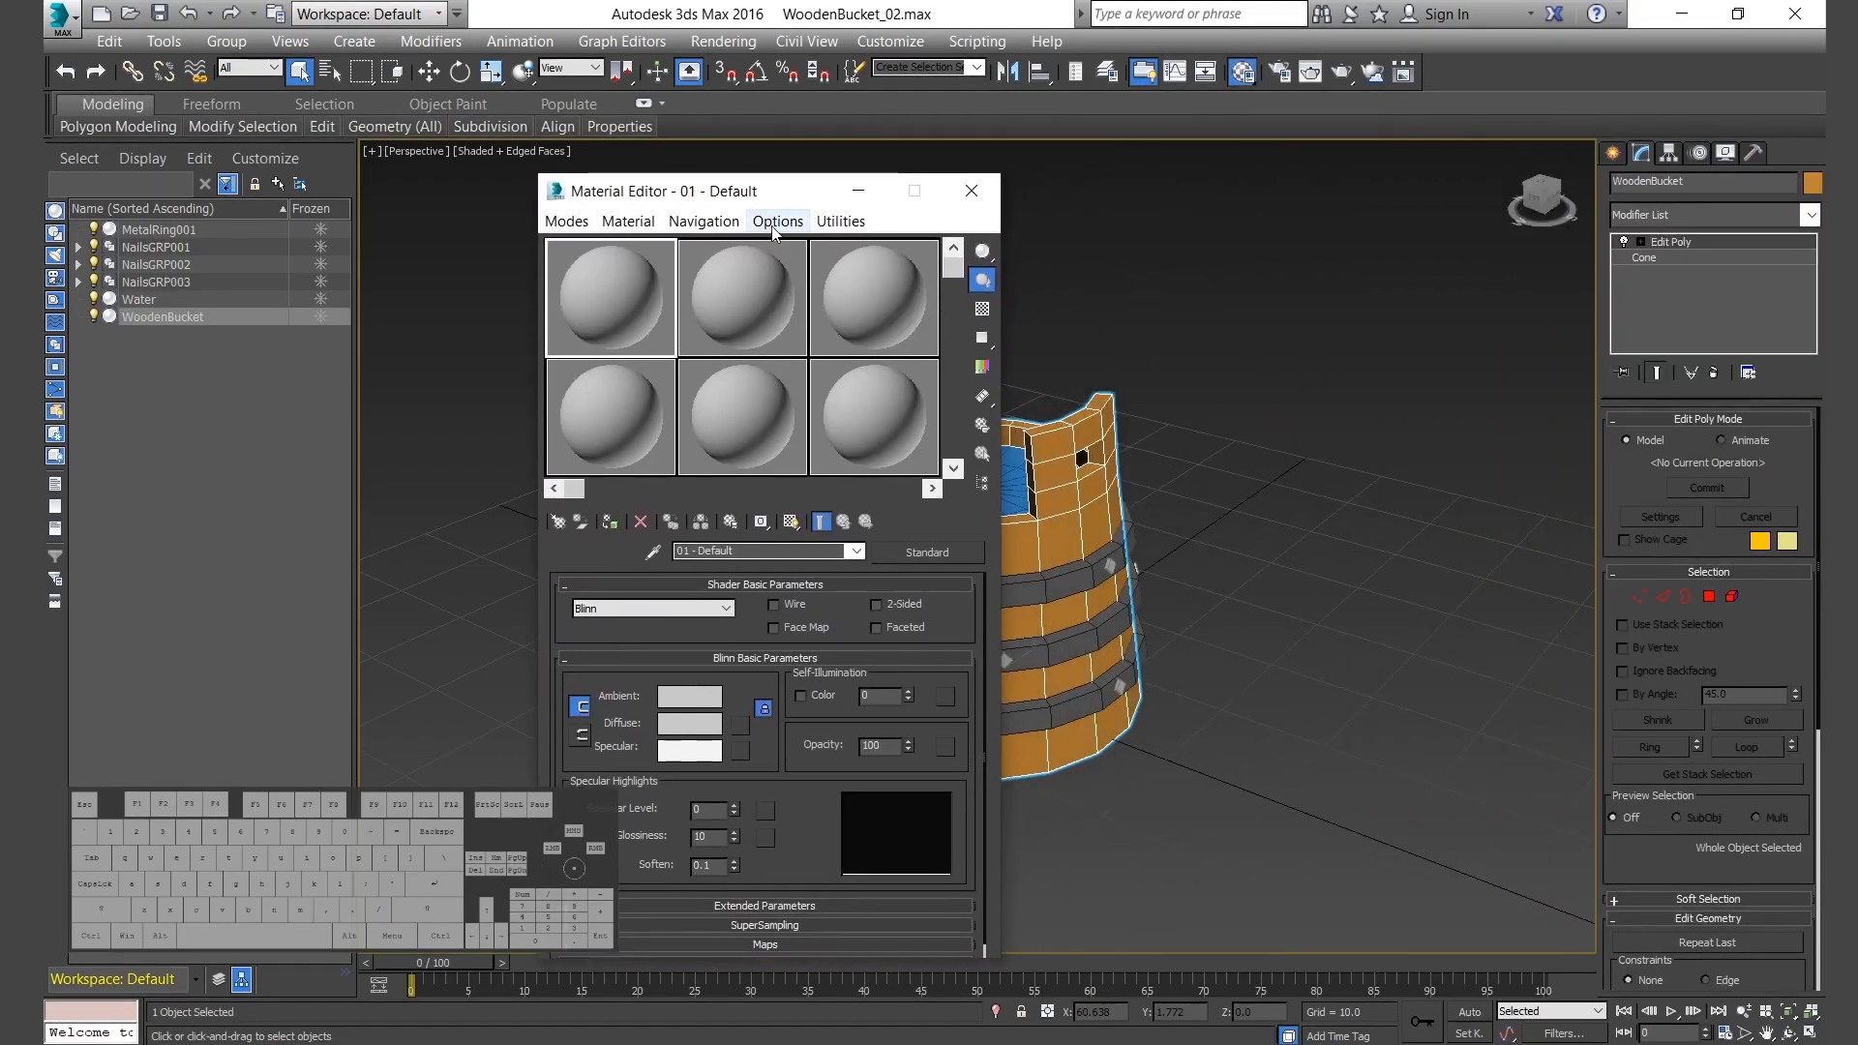
{"action": "middle_click_drag", "start_coordinate": [1250, 445], "coordinate": [1451, 505]}
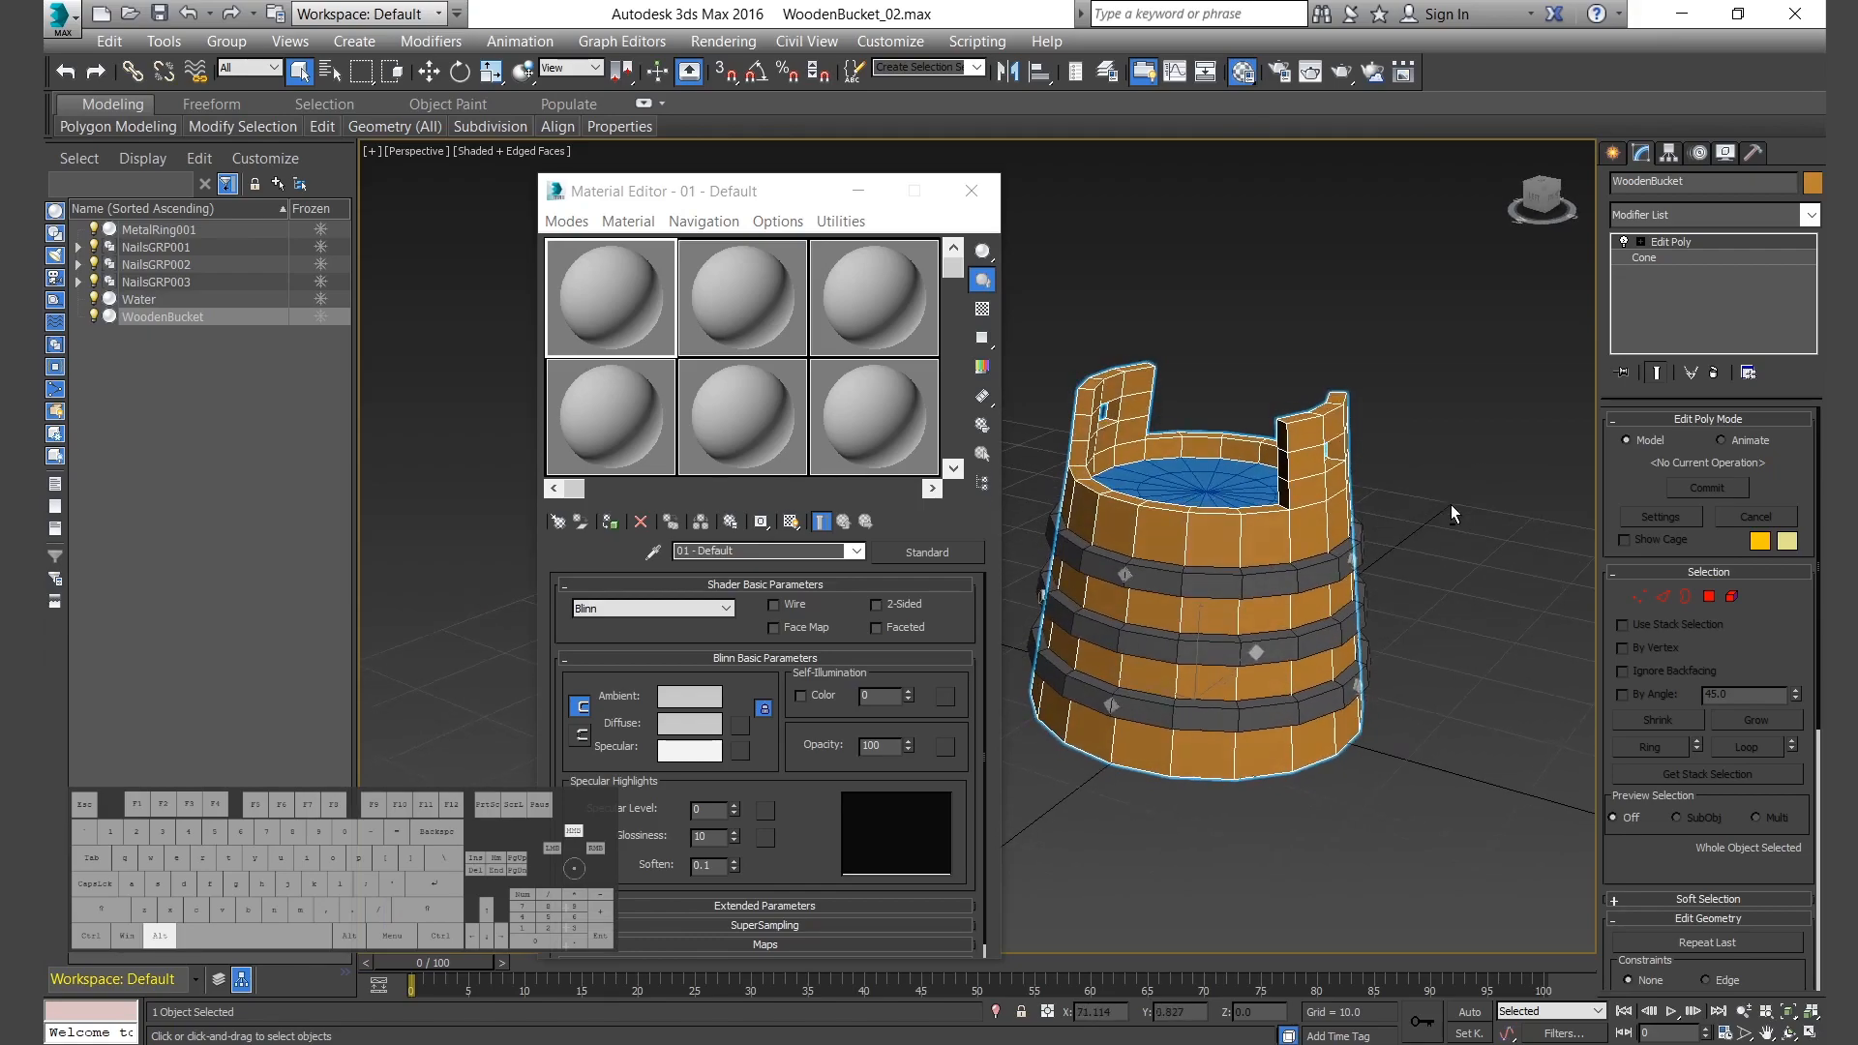
{"action": "left_click_drag", "start_coordinate": [672, 193], "coordinate": [587, 175]}
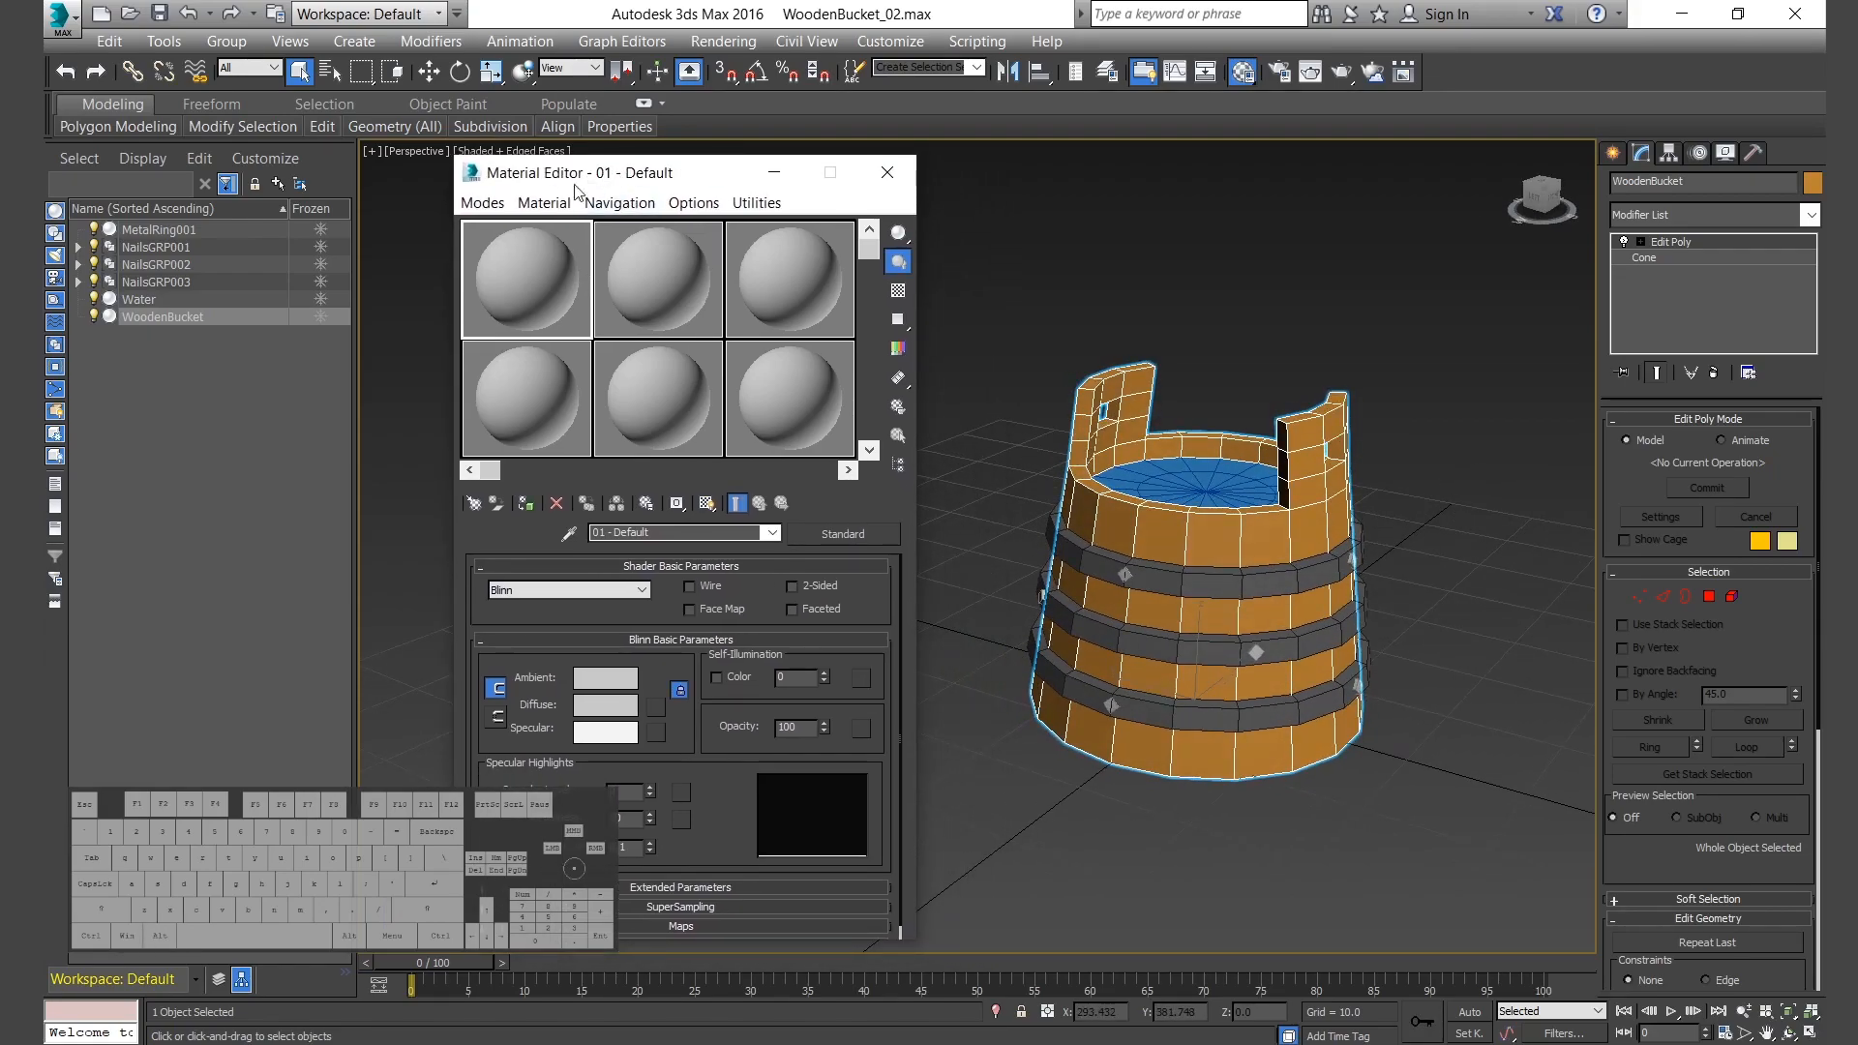
{"action": "left_click", "coordinate": [638, 532]}
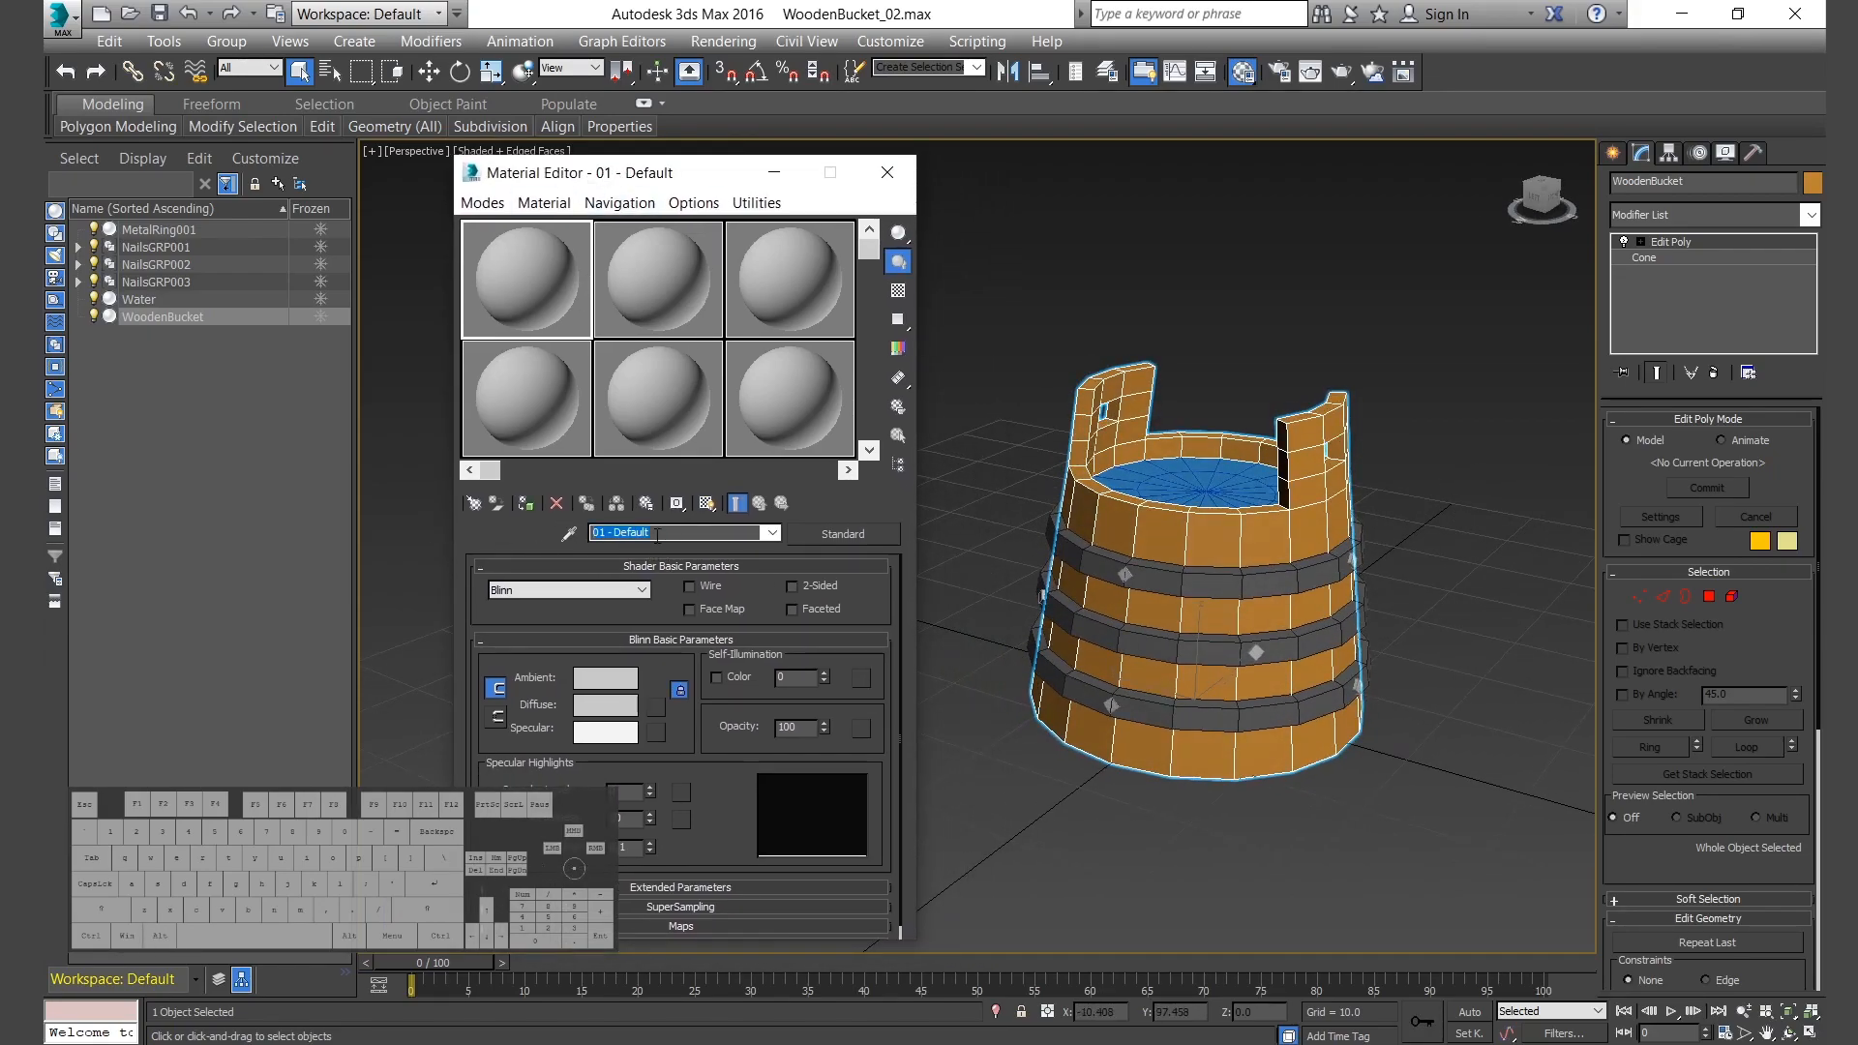
{"action": "type", "text": "WoodenBas"}
Set the WoodenBase diffuse colour to the orange sampled from the bucket's wood.
{"action": "left_click", "coordinate": [619, 705]}
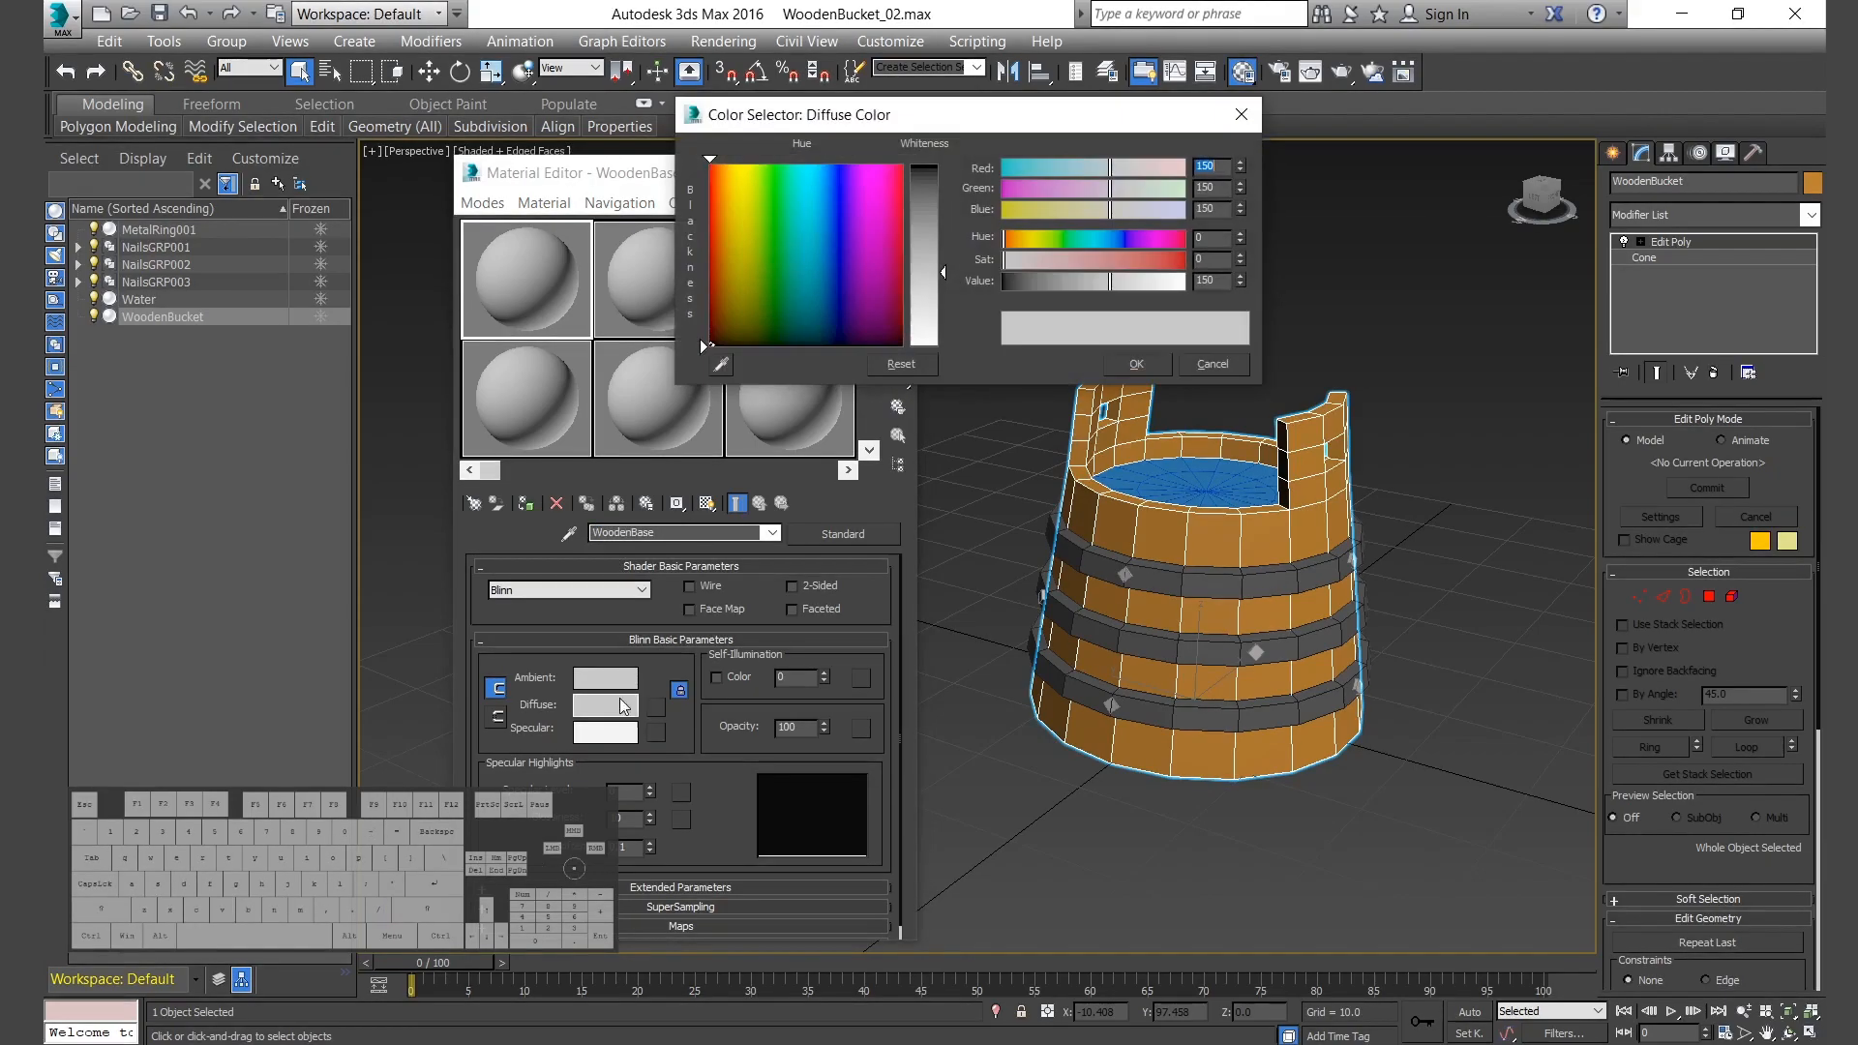
{"action": "left_click", "coordinate": [1190, 517]}
{"action": "left_click", "coordinate": [1142, 363]}
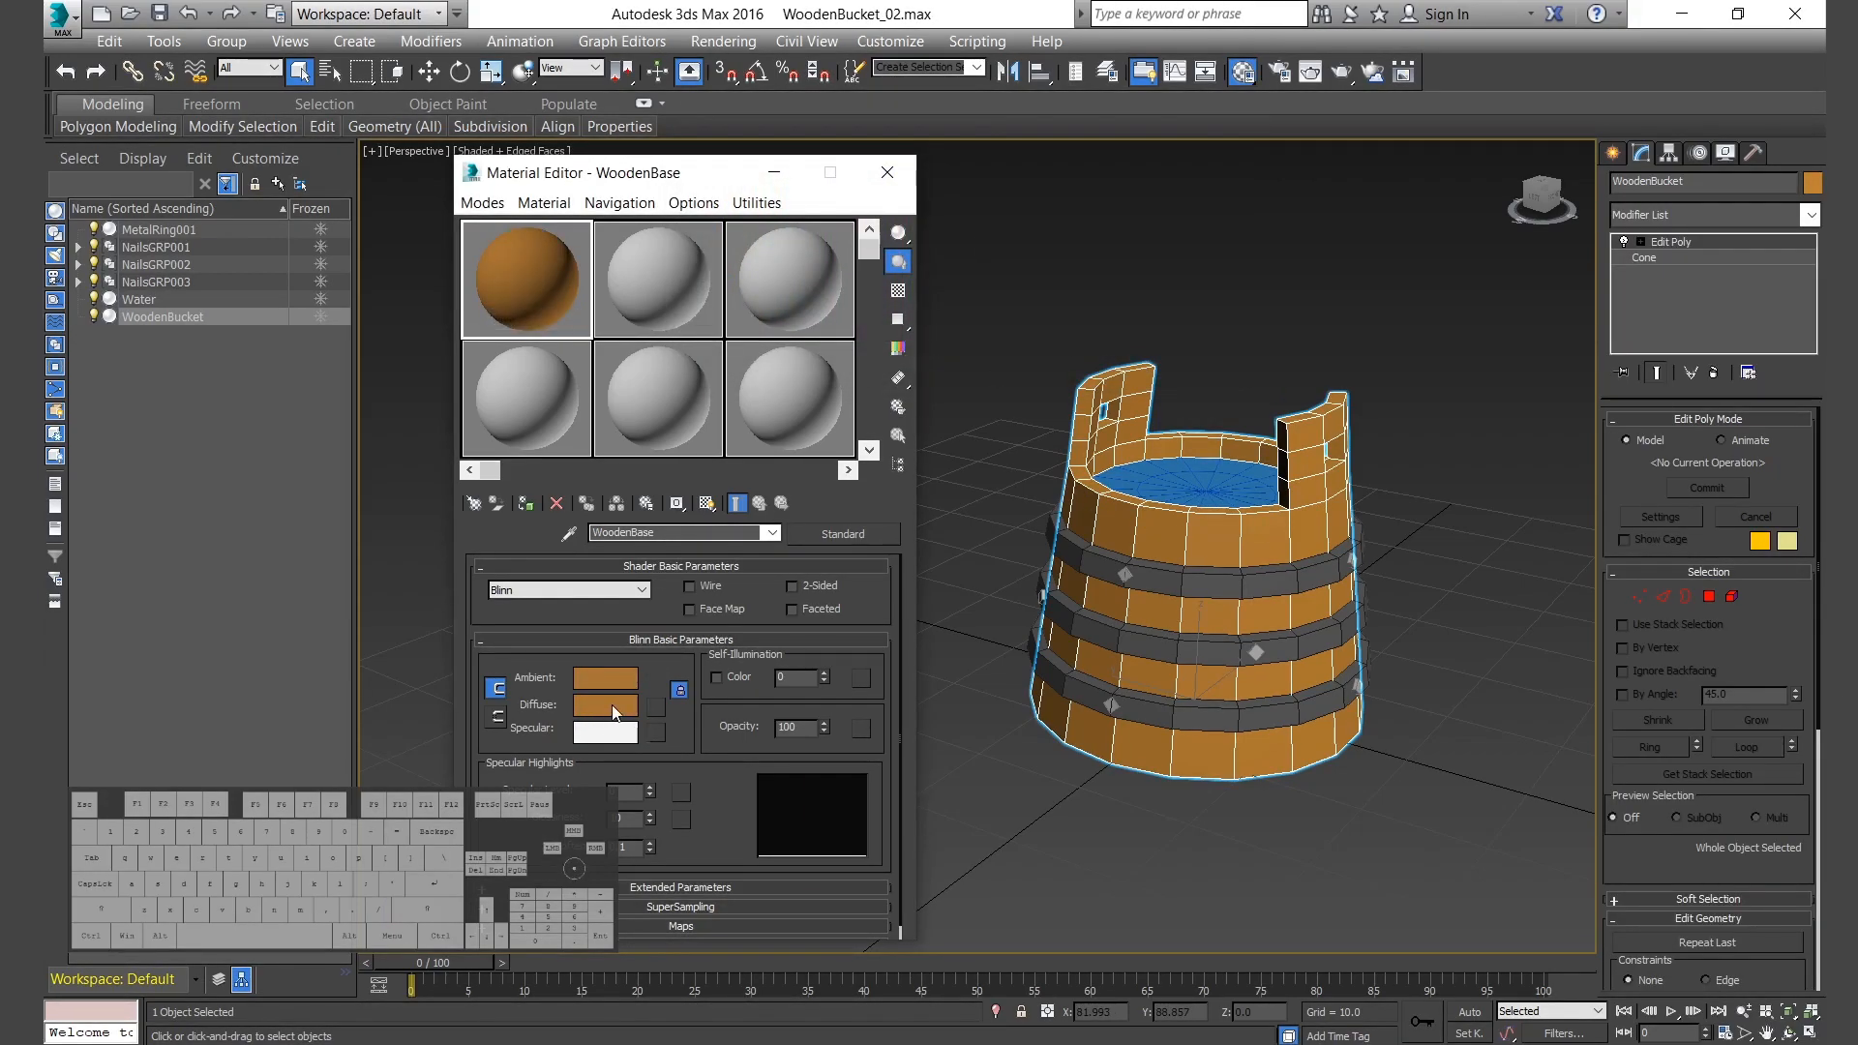
Set the production renderer to NVIDIA mental ray so its maps can be used.
{"action": "left_click", "coordinate": [656, 708]}
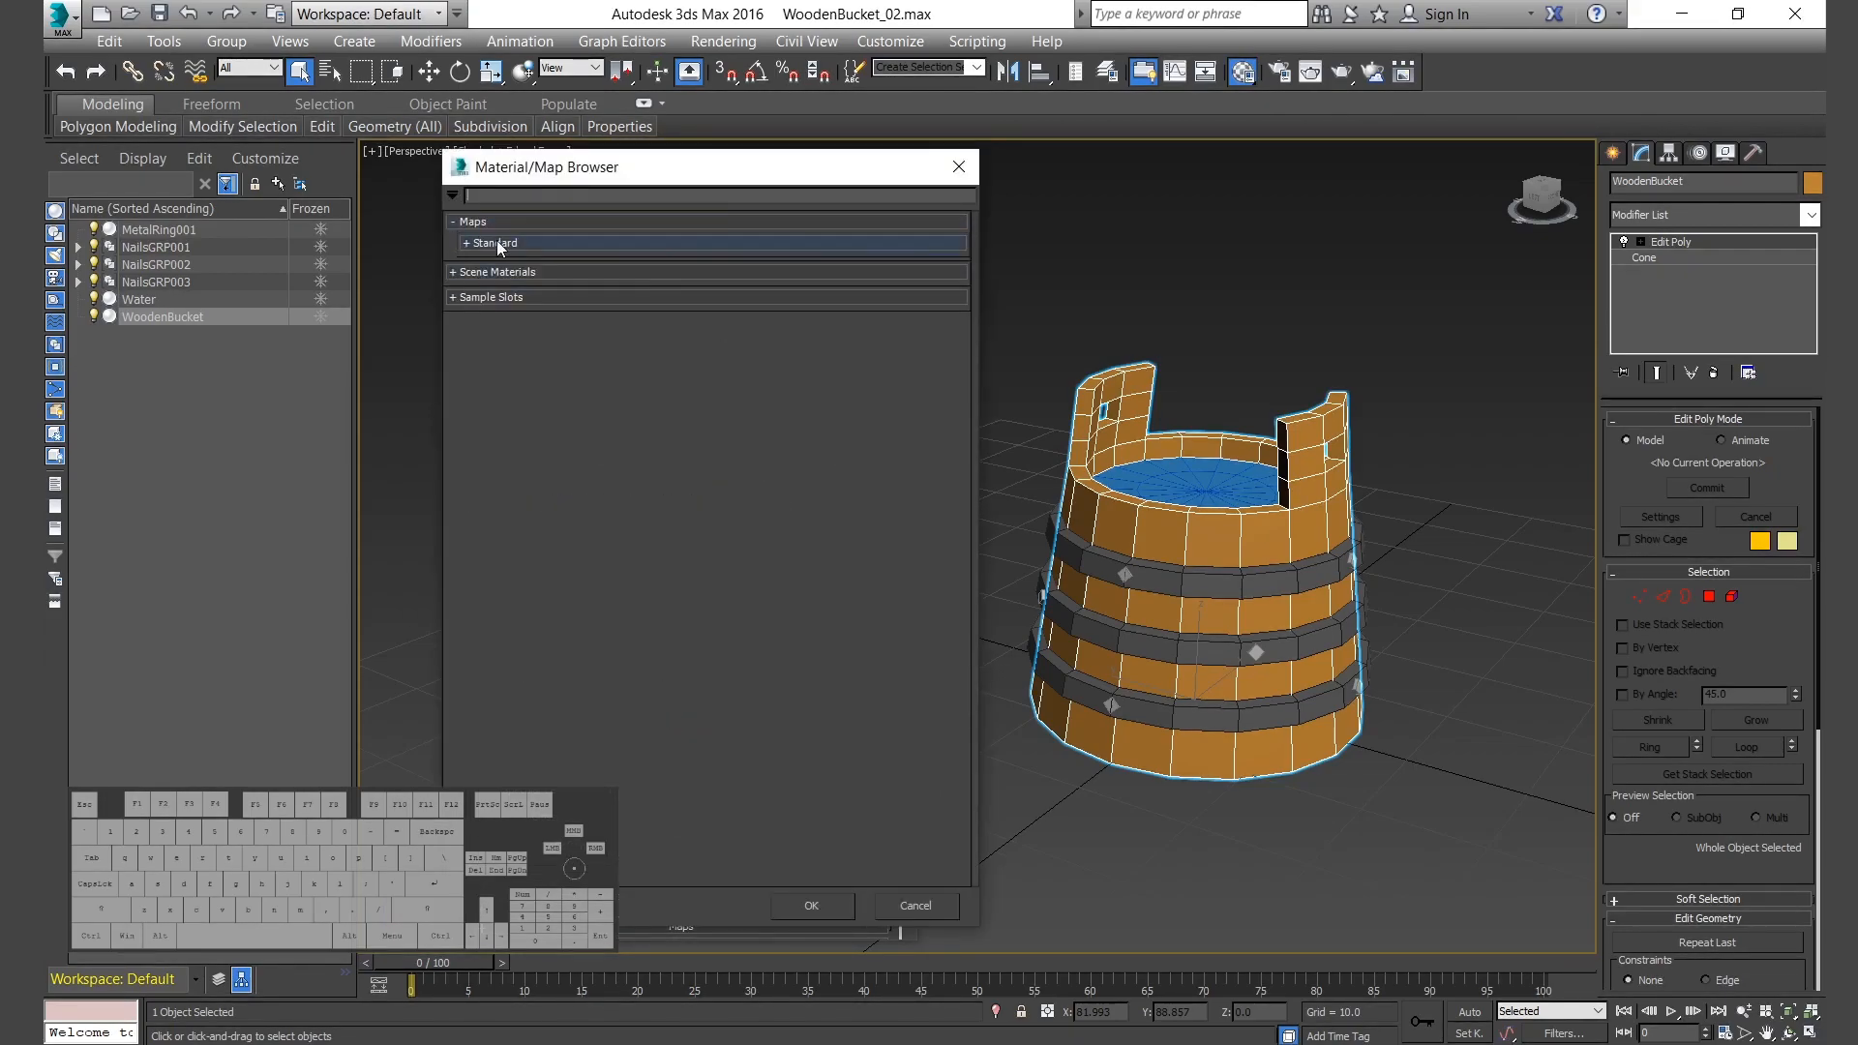
{"action": "left_click", "coordinate": [917, 906]}
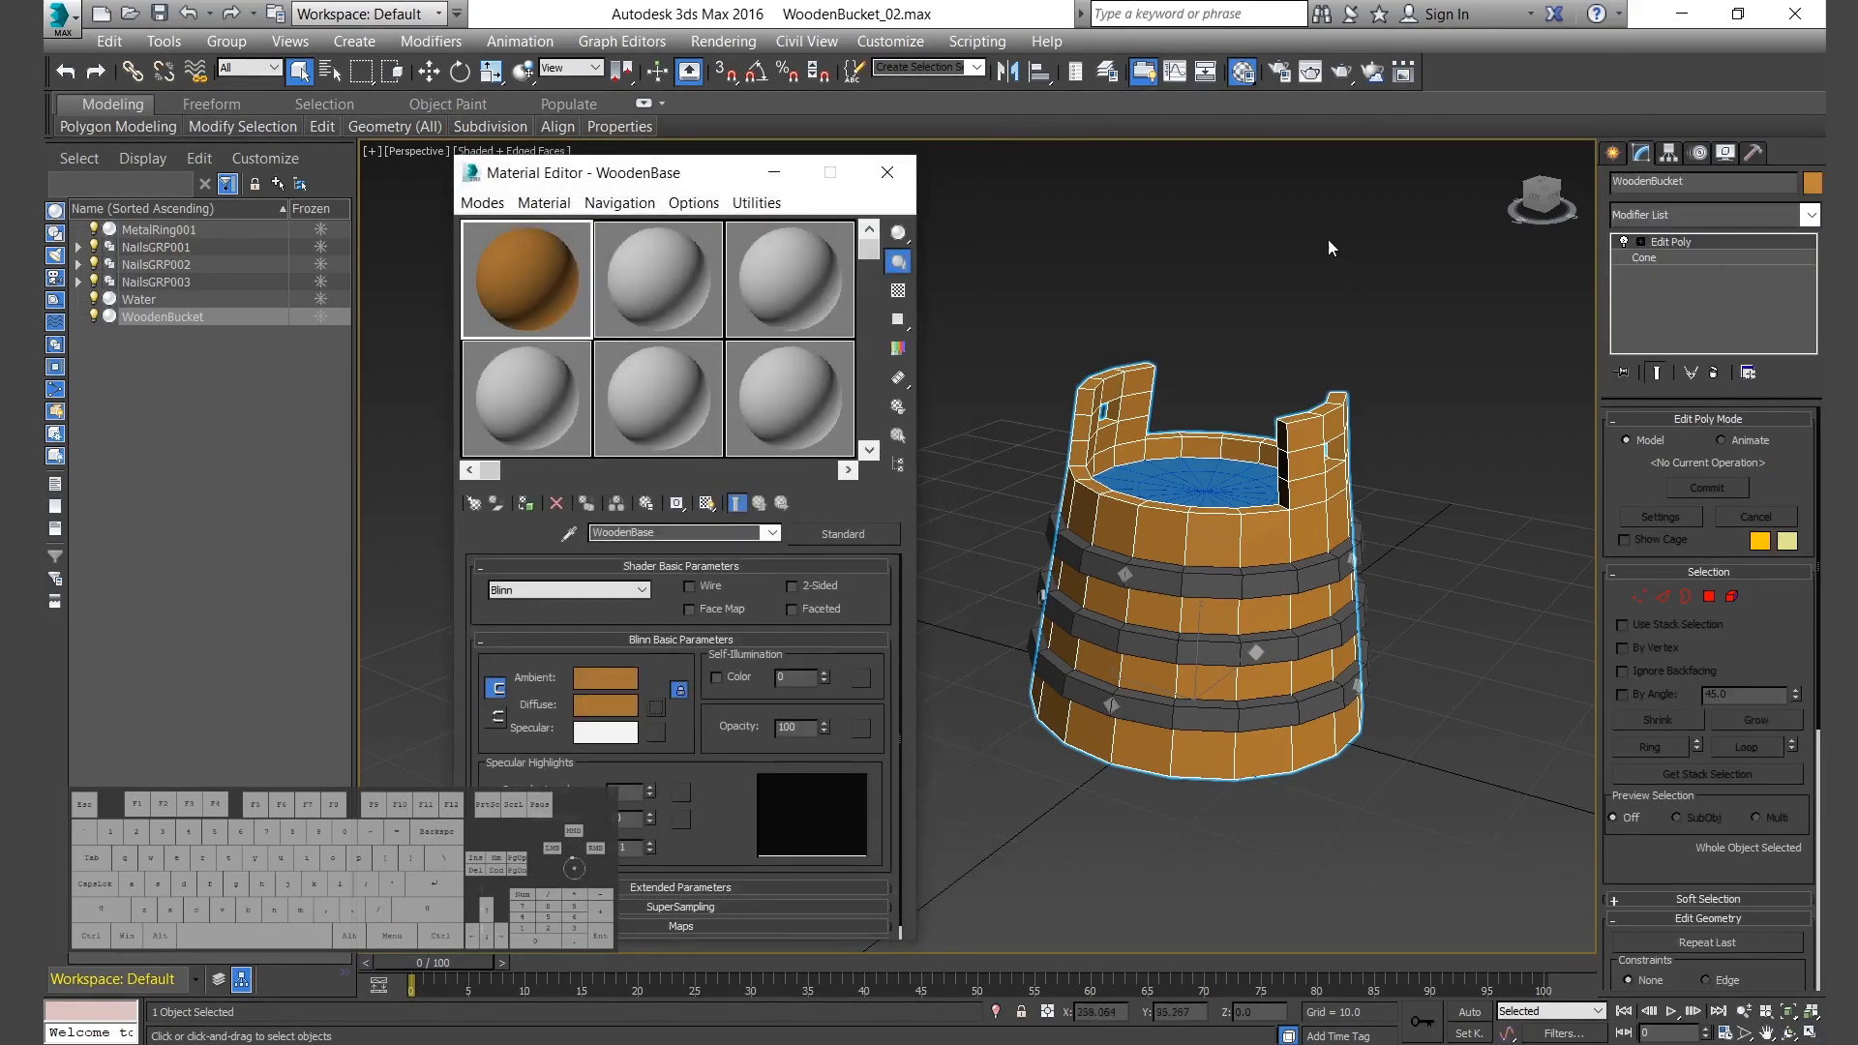
{"action": "left_click", "coordinate": [1281, 77]}
{"action": "left_click", "coordinate": [1210, 247]}
{"action": "left_click", "coordinate": [1218, 299]}
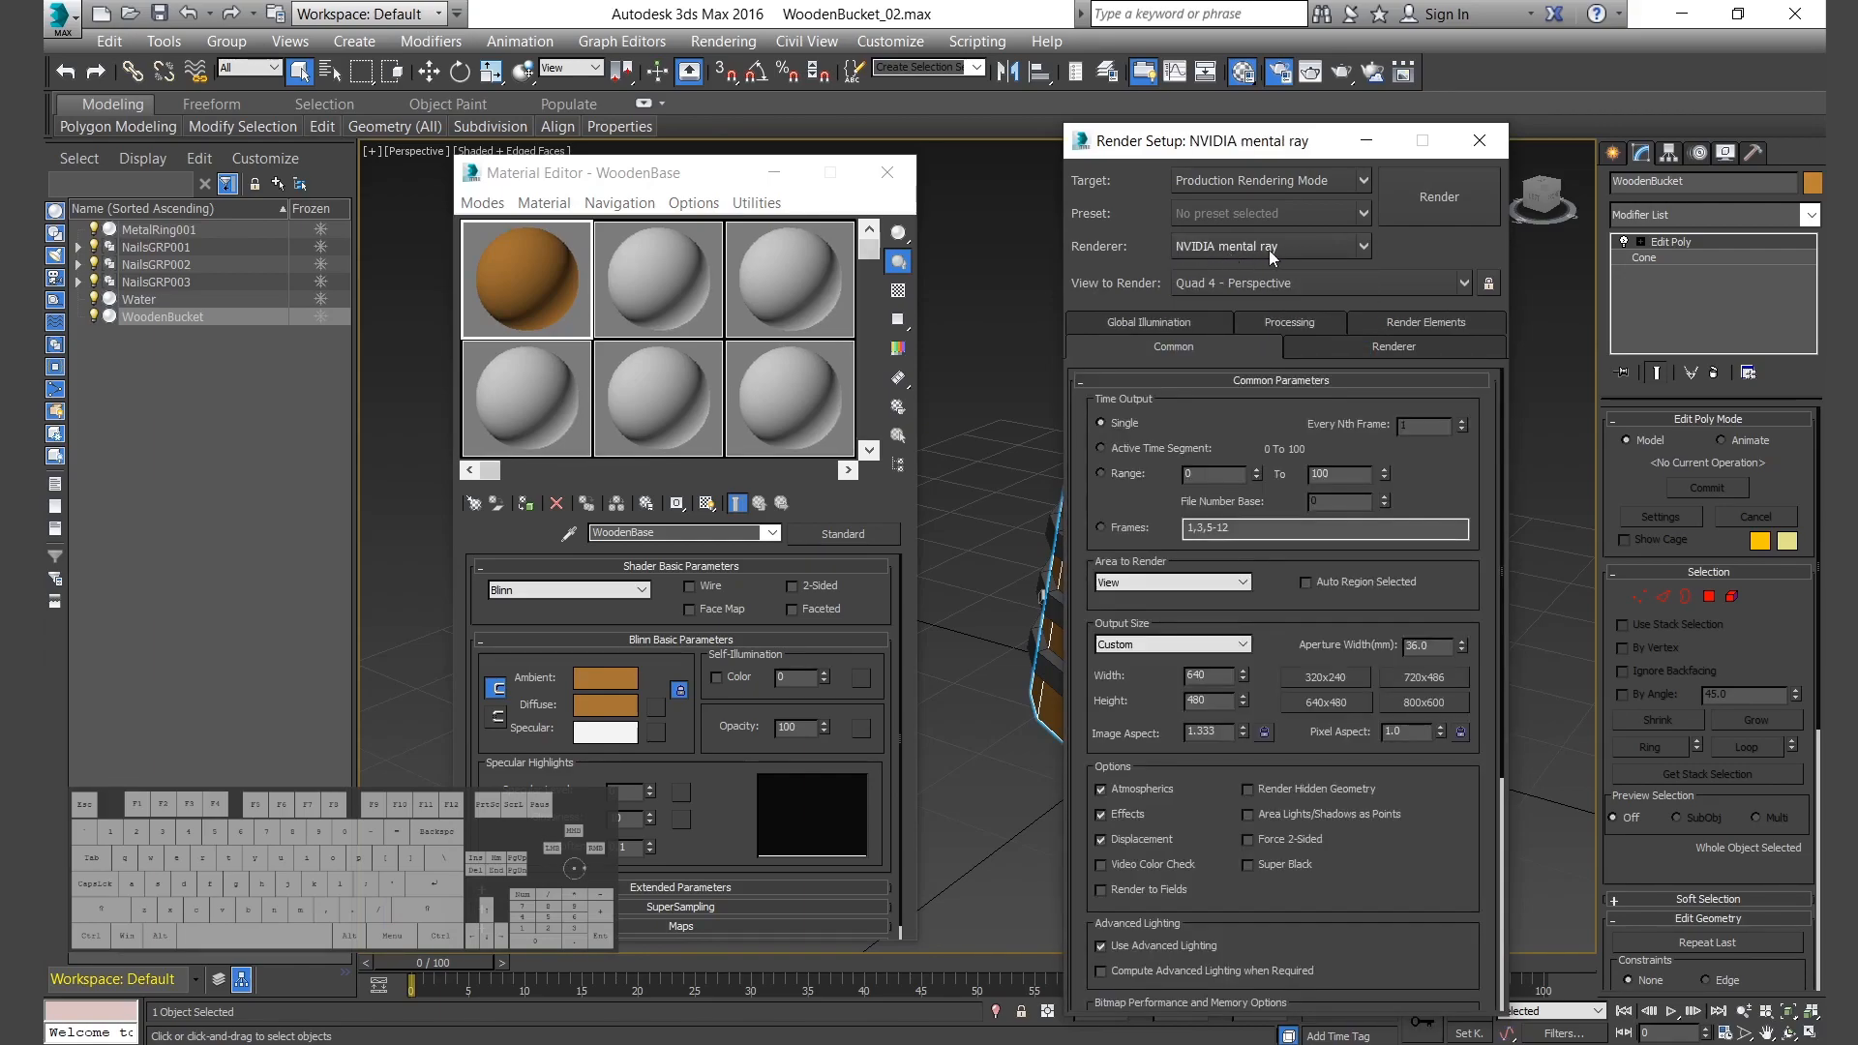
Assign an Ambient/Reflective Occlusion map to the WoodenBase diffuse colour and close the render setup.
{"action": "left_click", "coordinate": [655, 705]}
{"action": "left_click", "coordinate": [490, 271]}
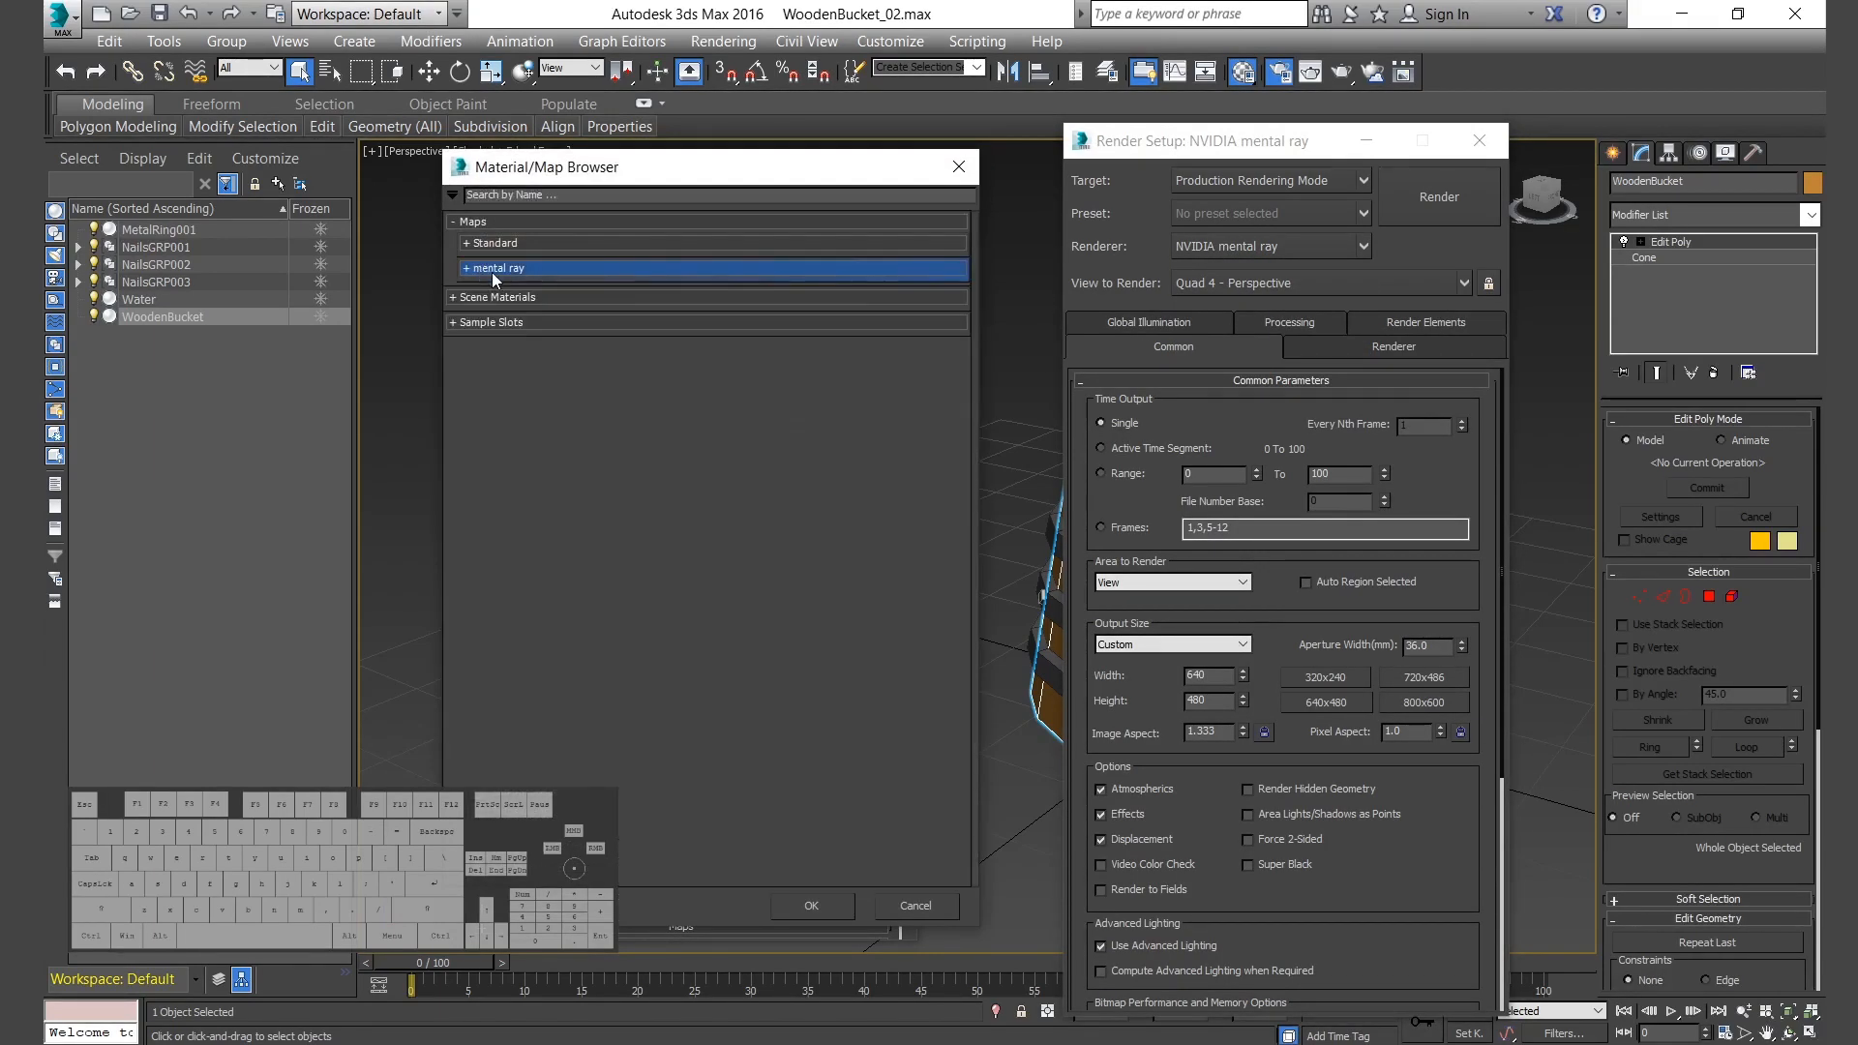
{"action": "left_click", "coordinate": [513, 273]}
{"action": "left_click", "coordinate": [542, 288]}
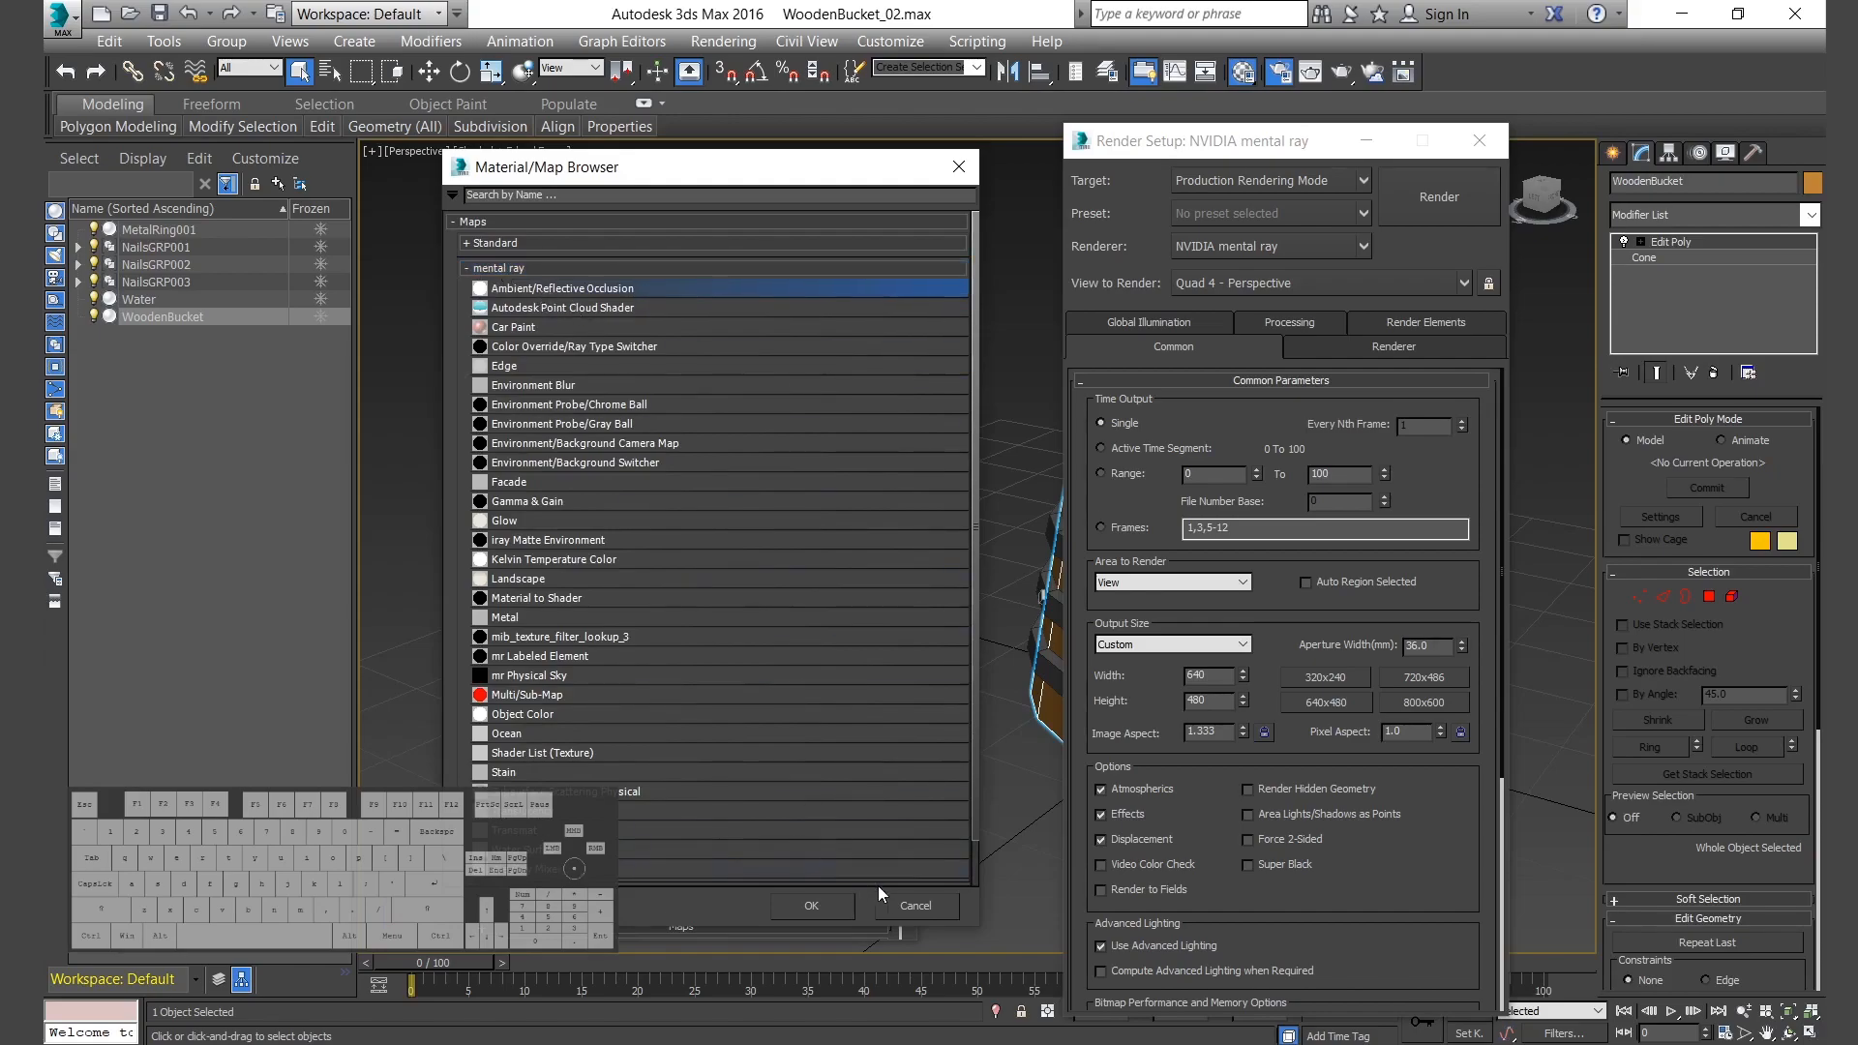
{"action": "left_click", "coordinate": [824, 904]}
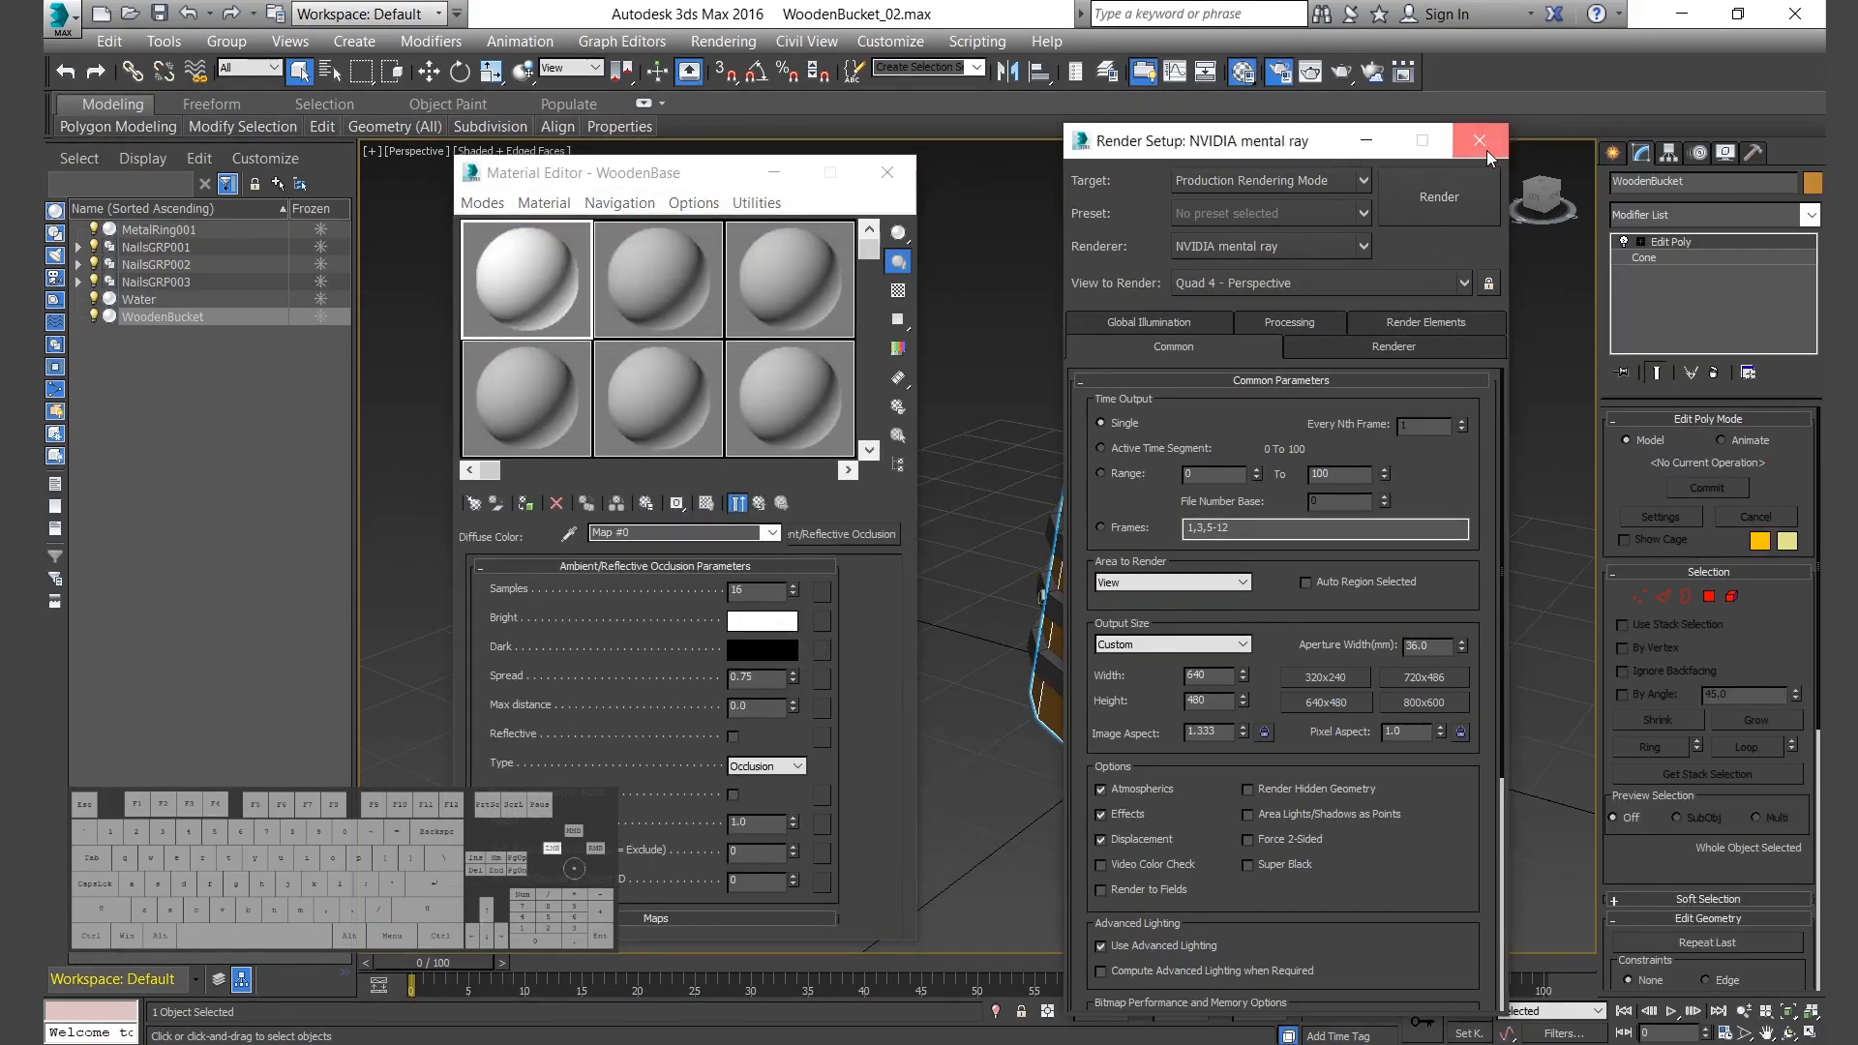
{"action": "left_click", "coordinate": [1480, 142]}
Set the occlusion map's Bright colour from the bucket's wood, with hue 0.036, saturation 0.8 and value 0.8.
{"action": "left_click", "coordinate": [761, 620]}
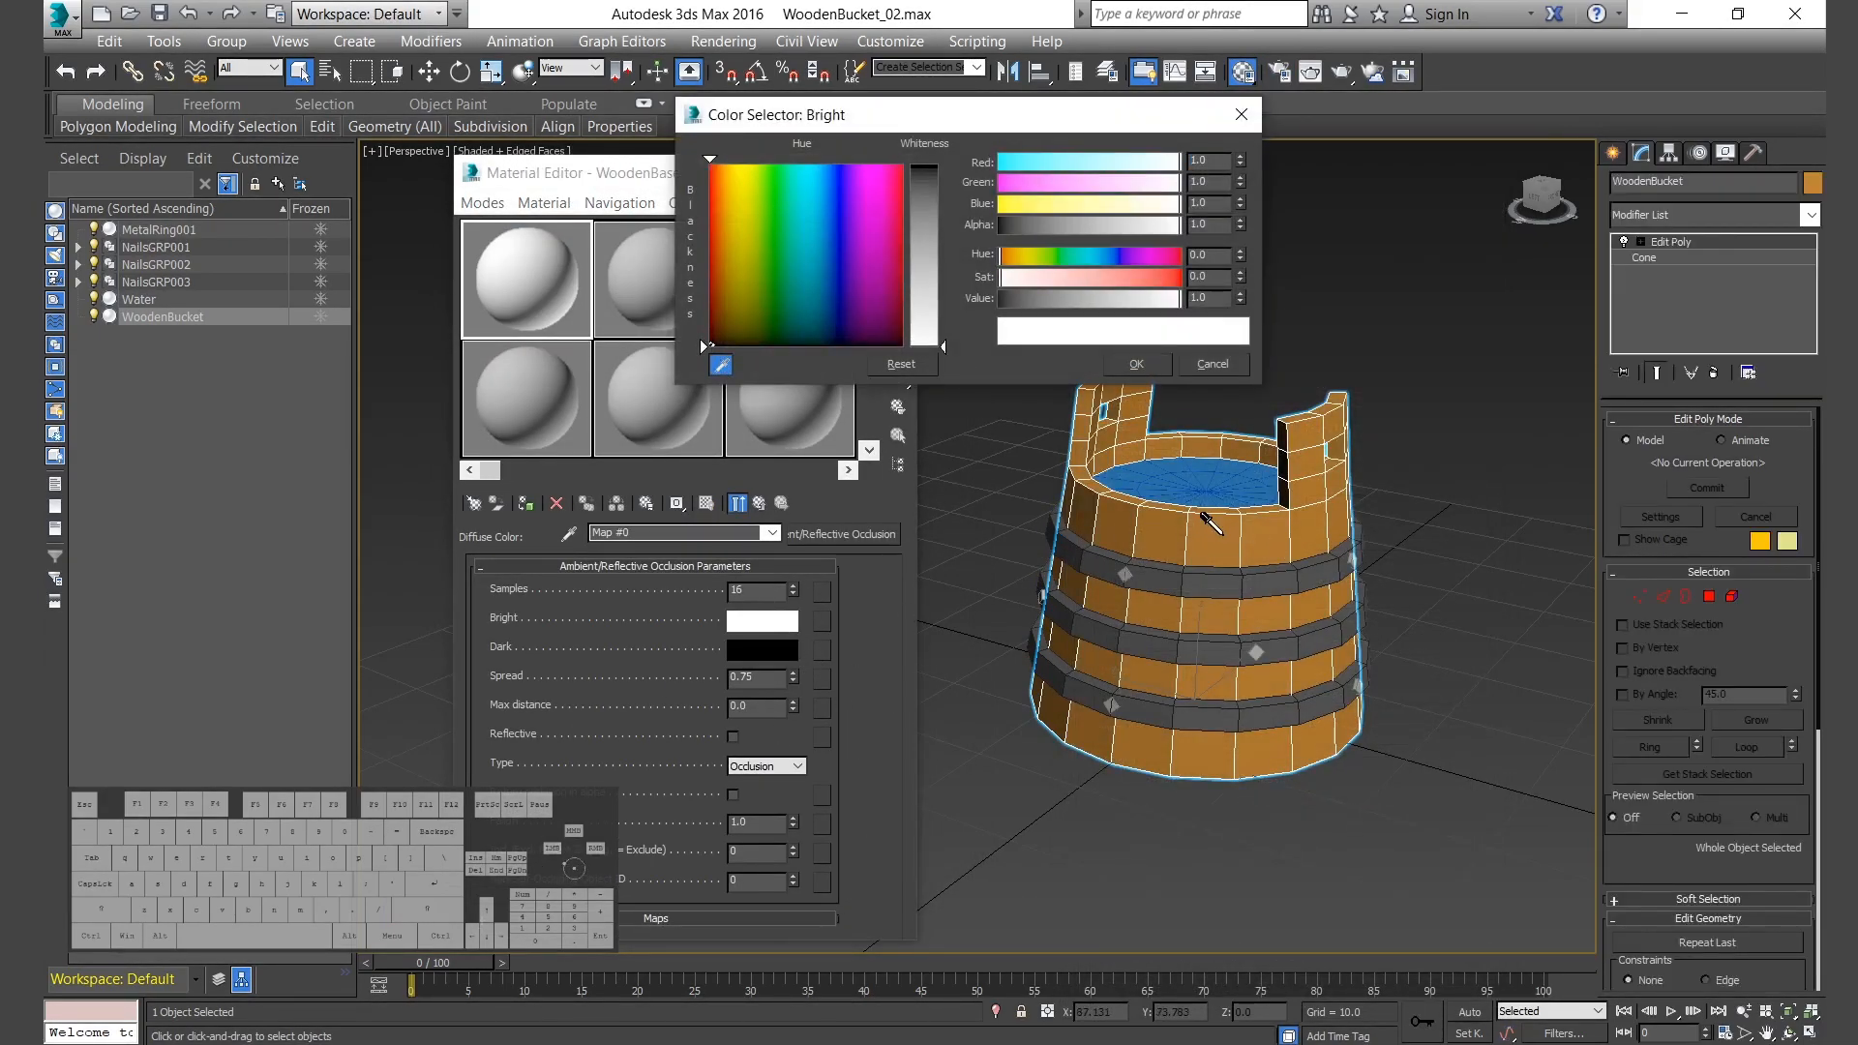
{"action": "left_click", "coordinate": [1104, 433]}
{"action": "double_click", "coordinate": [1222, 256]}
{"action": "type", "text": "0.036"}
{"action": "key", "text": "Tab"}
{"action": "type", "text": ".8"}
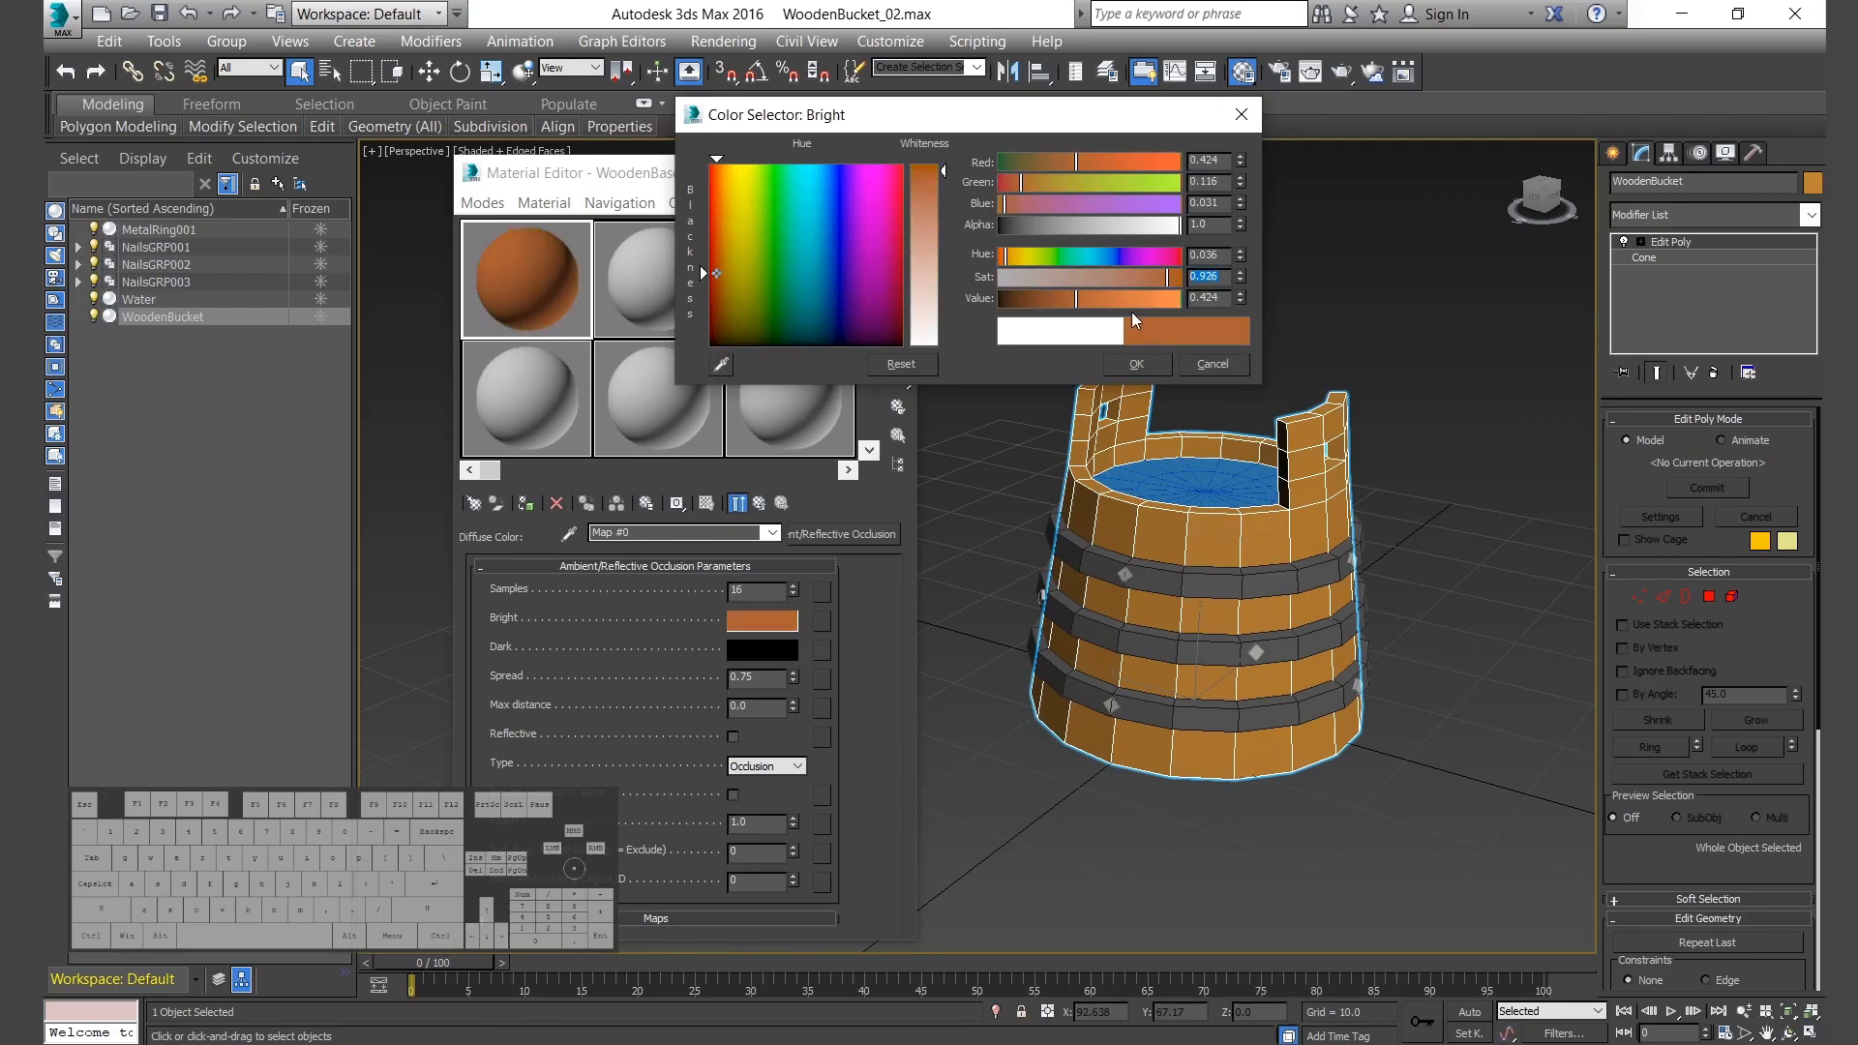
{"action": "key", "text": "Tab"}
{"action": "type", "text": ".8"}
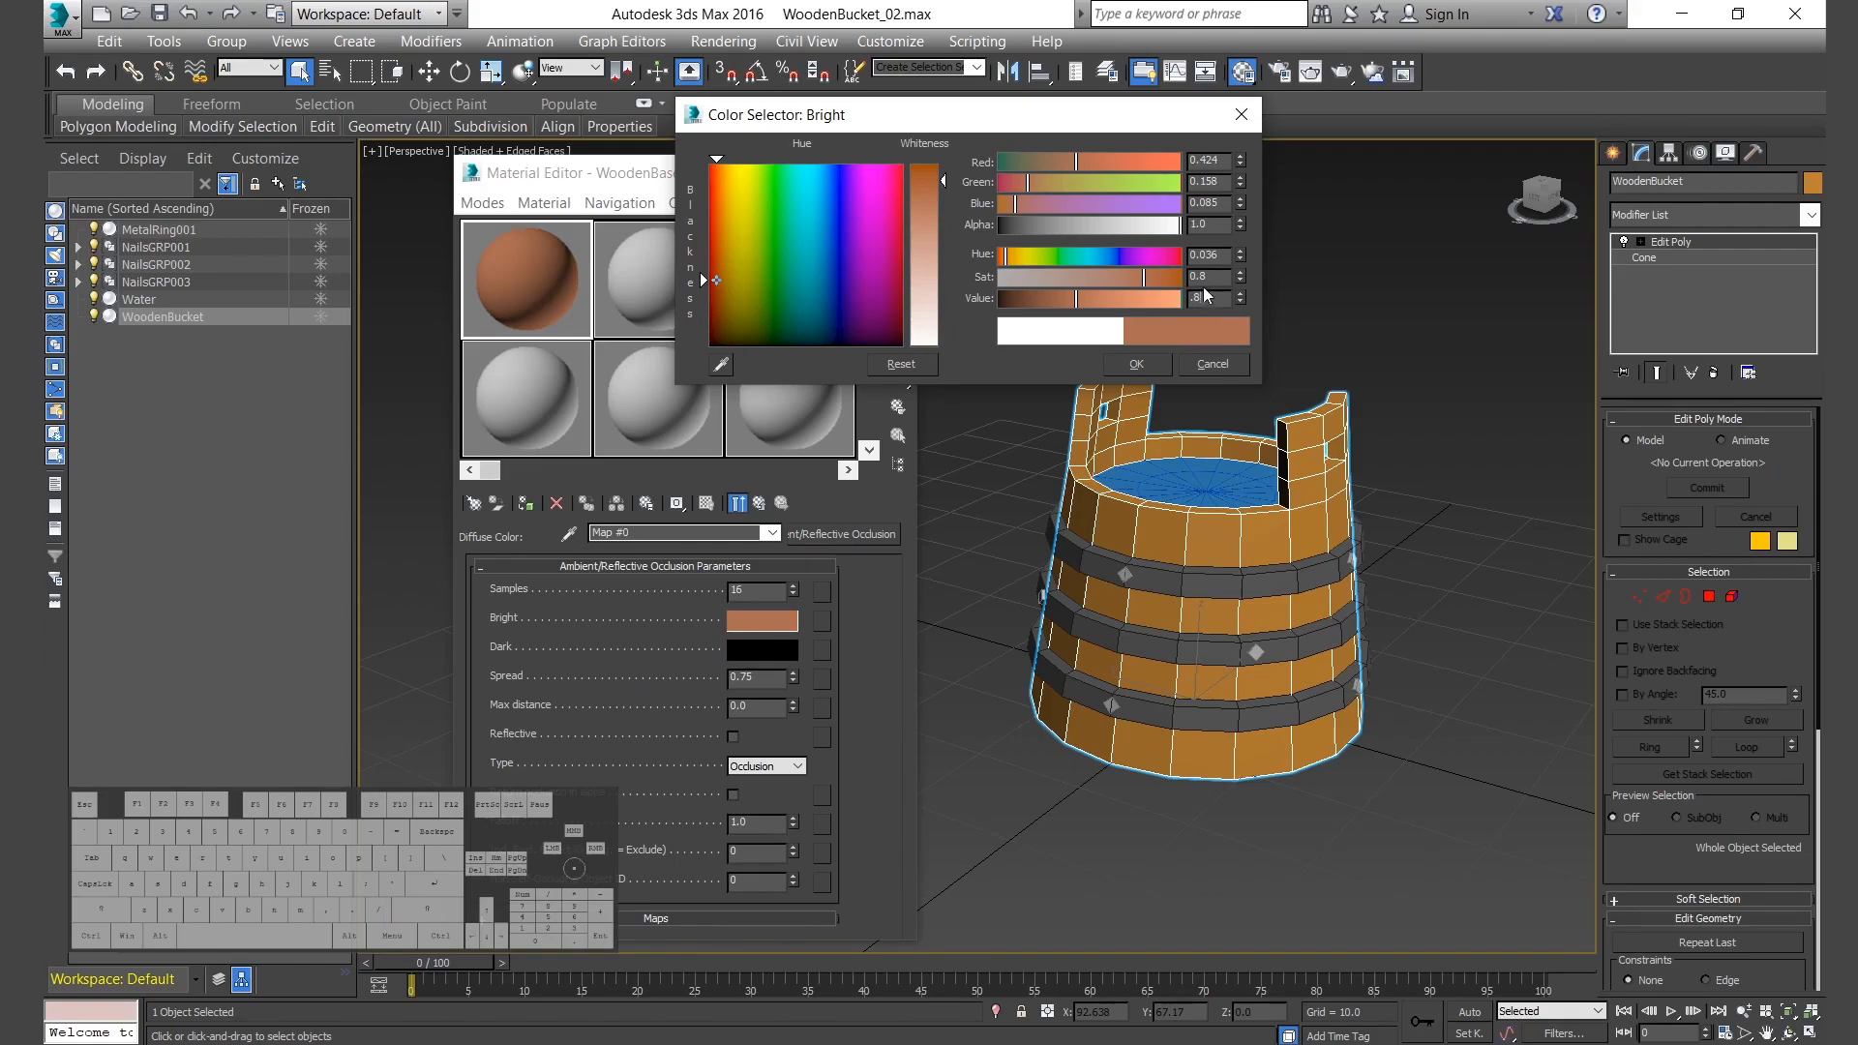
{"action": "key", "text": "Tab"}
{"action": "left_click", "coordinate": [1161, 365]}
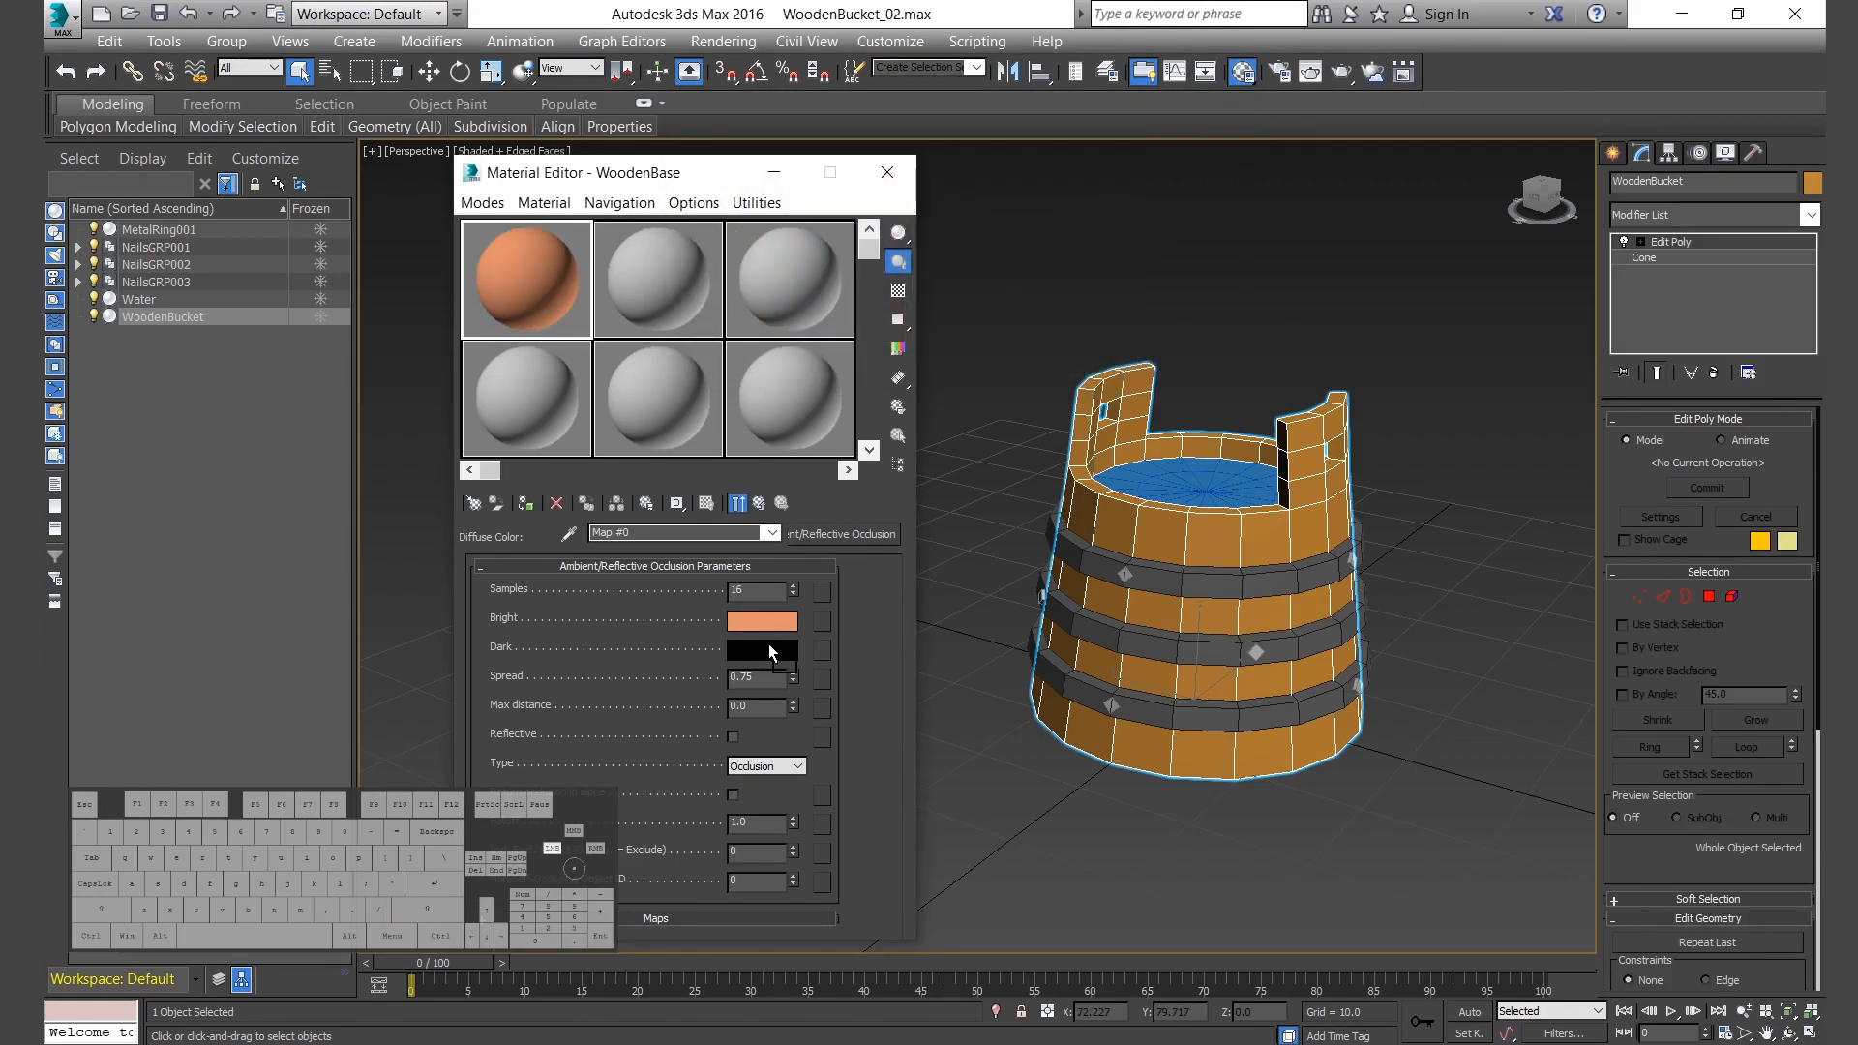
Copy the Bright colour to Dark, darken it to a value of 0.1, and set the occlusion samples to 64.
{"action": "left_click_drag", "start_coordinate": [769, 641], "coordinate": [778, 655]}
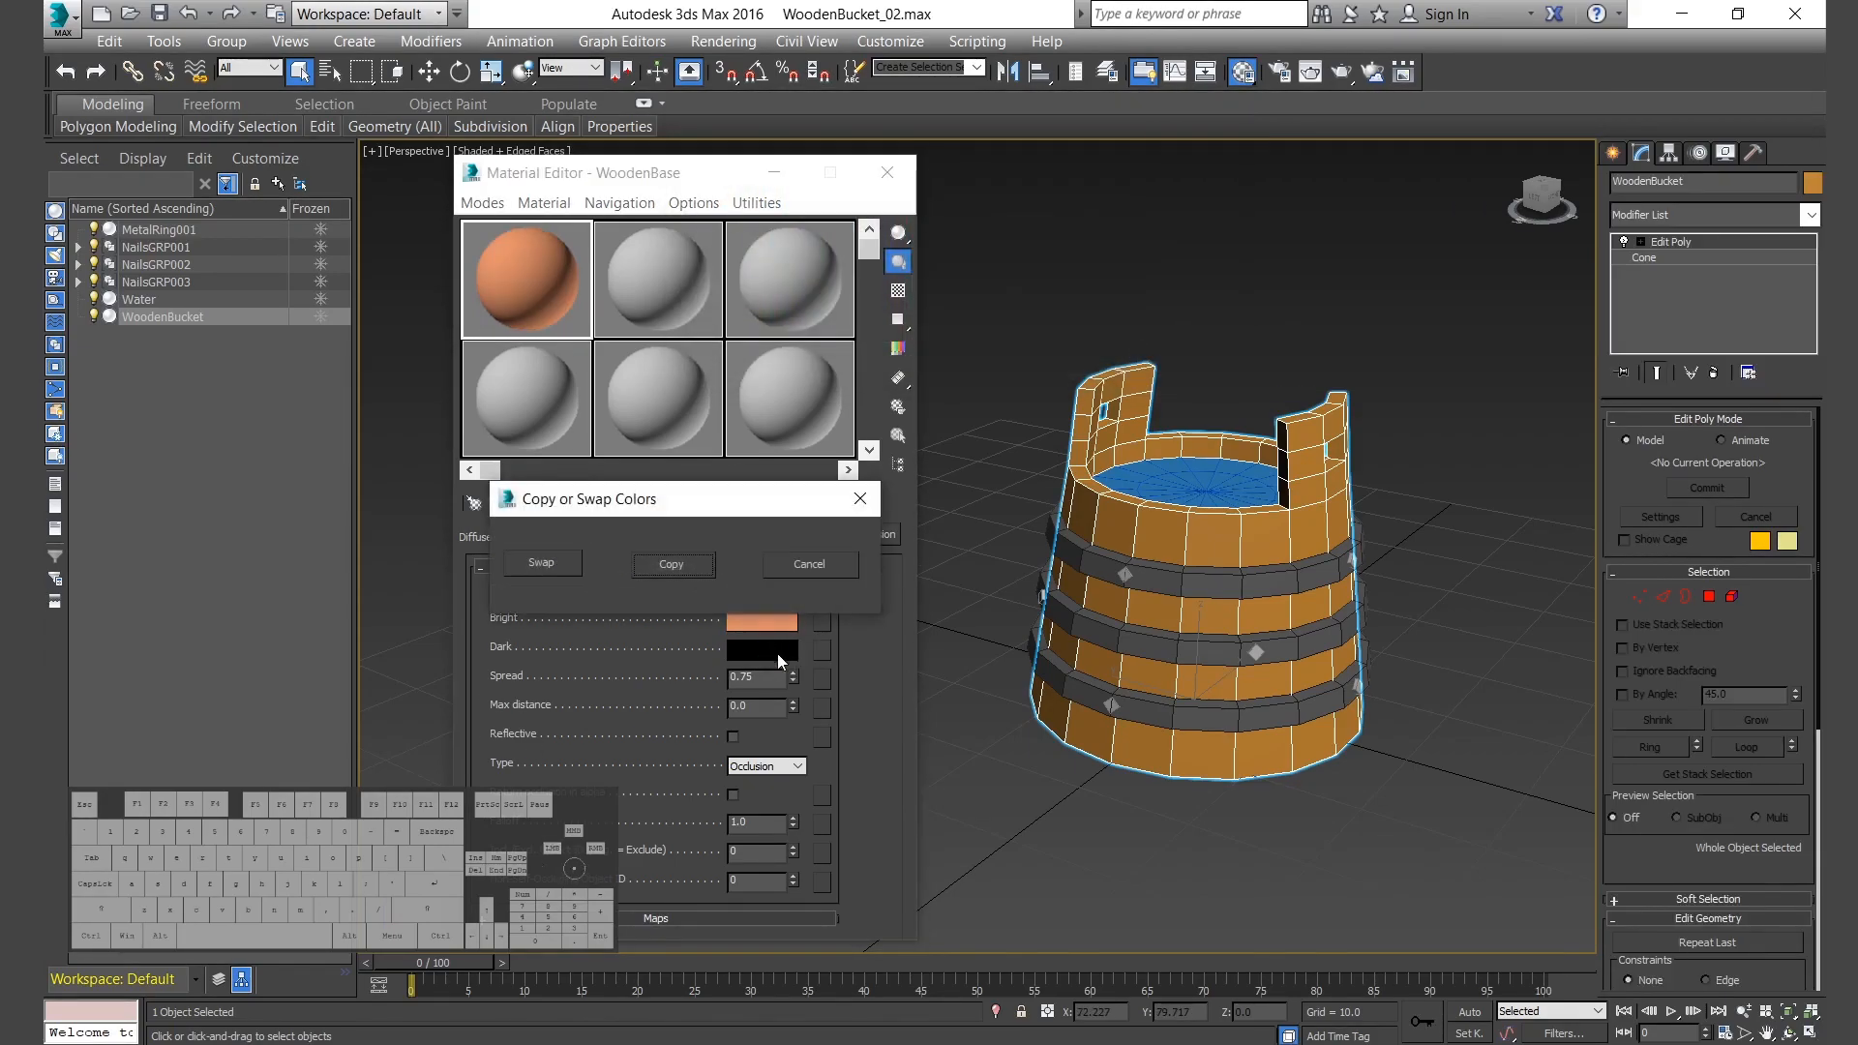
{"action": "left_click", "coordinate": [688, 573]}
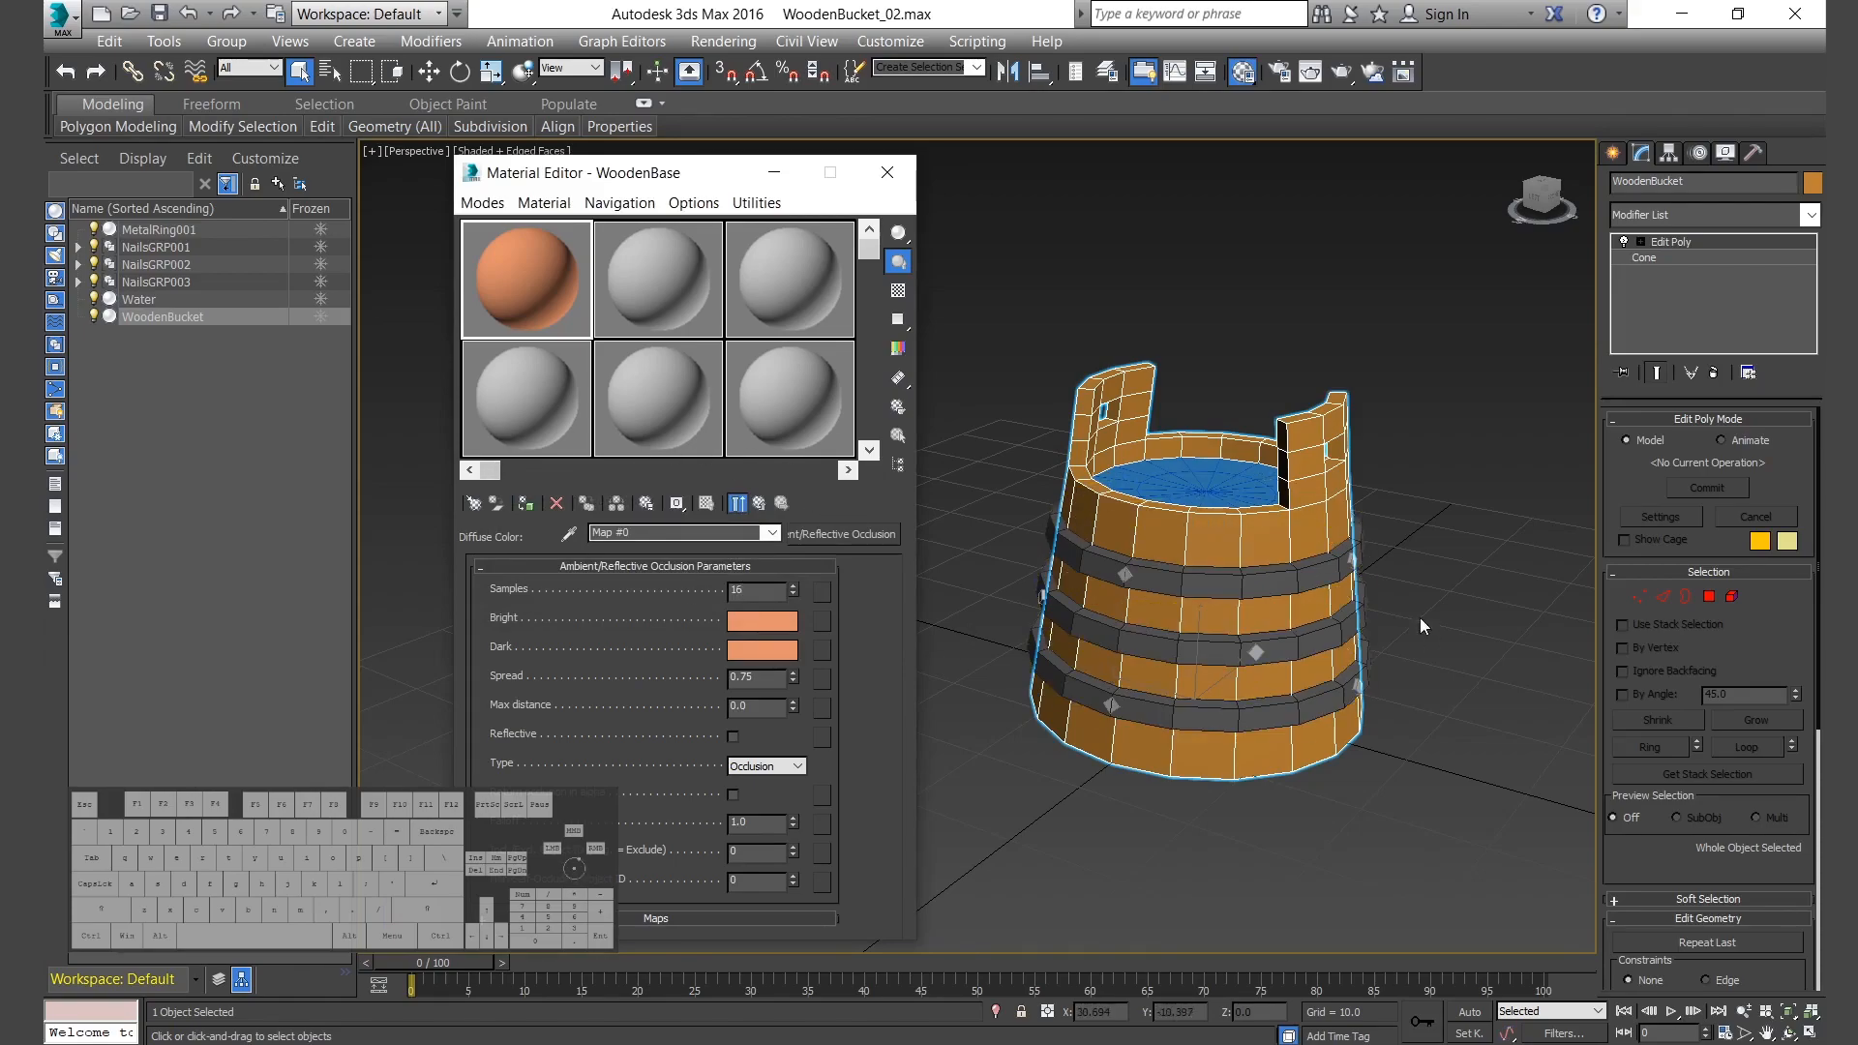
{"action": "left_click", "coordinate": [762, 649]}
{"action": "type", "text": ".1"}
{"action": "left_click", "coordinate": [1148, 363]}
{"action": "double_click", "coordinate": [741, 590]}
{"action": "type", "text": "64"}
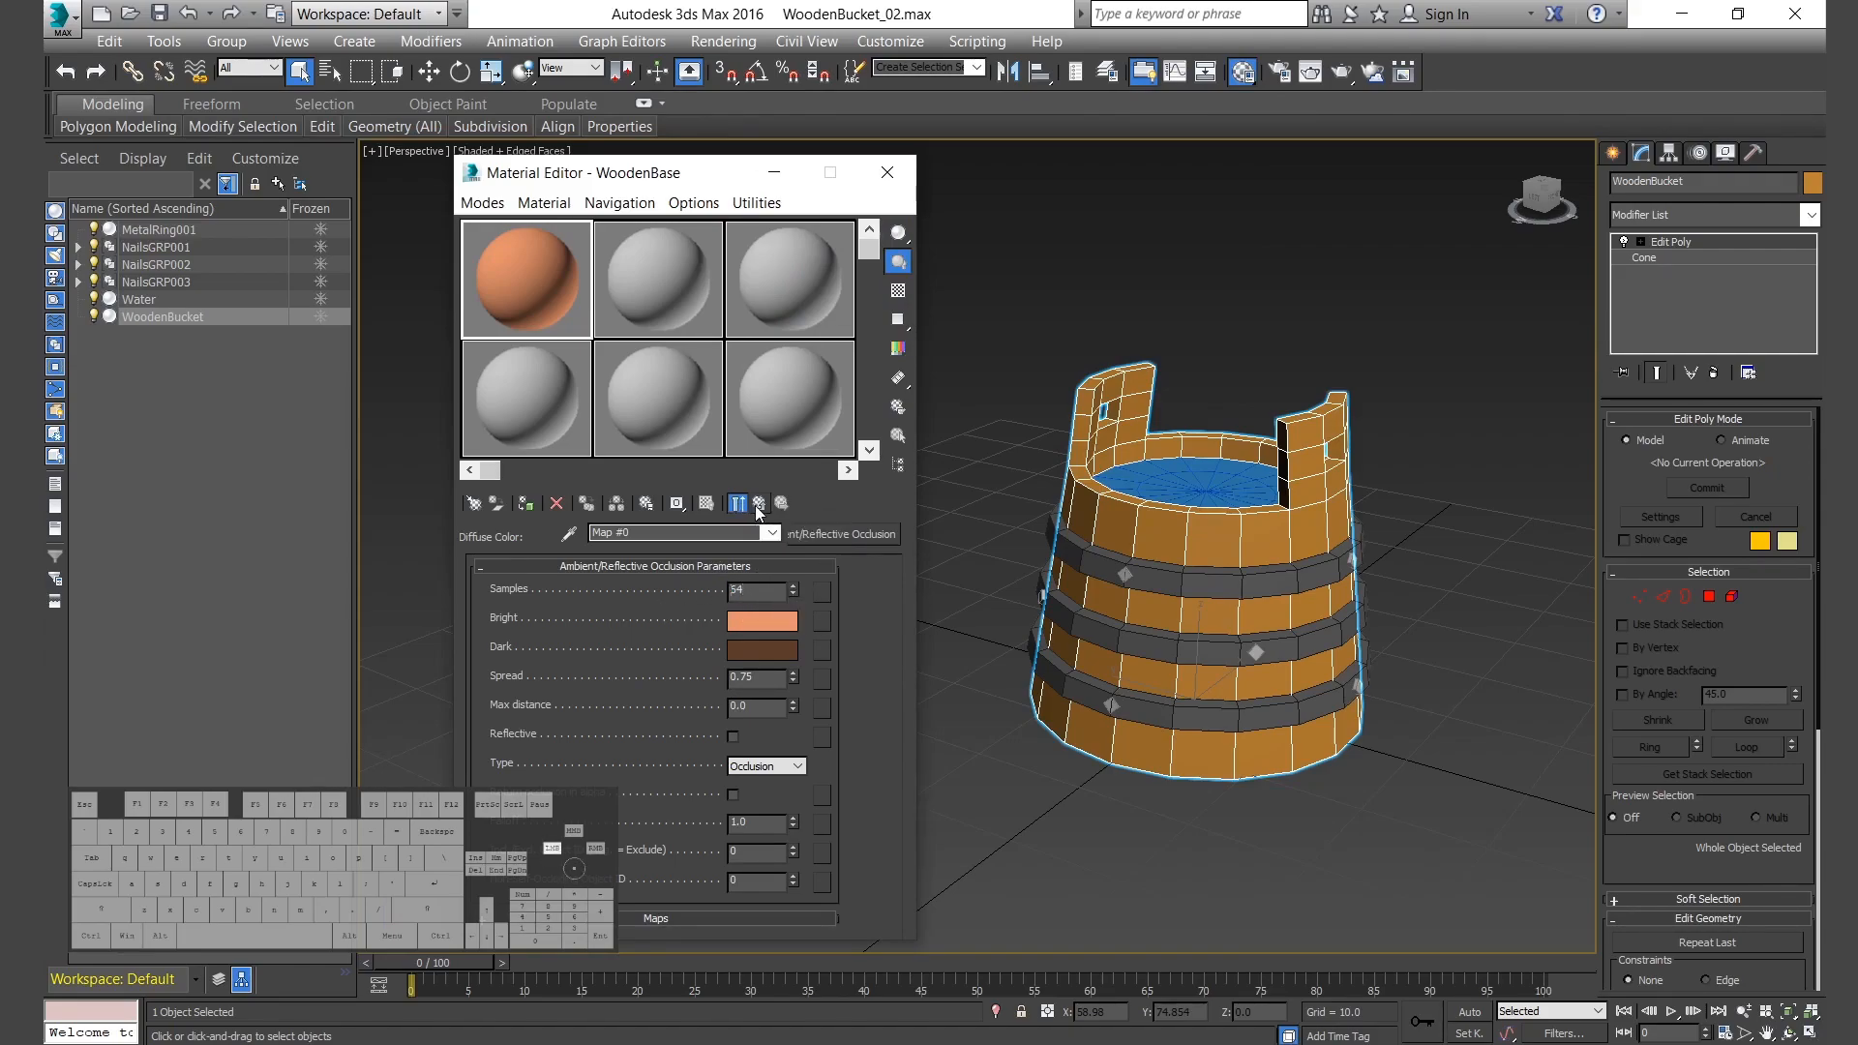
Copy the occlusion map's Bright colour onto the WoodenBase diffuse colour.
{"action": "left_click", "coordinate": [757, 504]}
{"action": "left_click", "coordinate": [660, 706]}
{"action": "right_click", "coordinate": [741, 620]}
{"action": "left_click", "coordinate": [798, 633]}
{"action": "left_click", "coordinate": [754, 507]}
{"action": "right_click", "coordinate": [592, 702]}
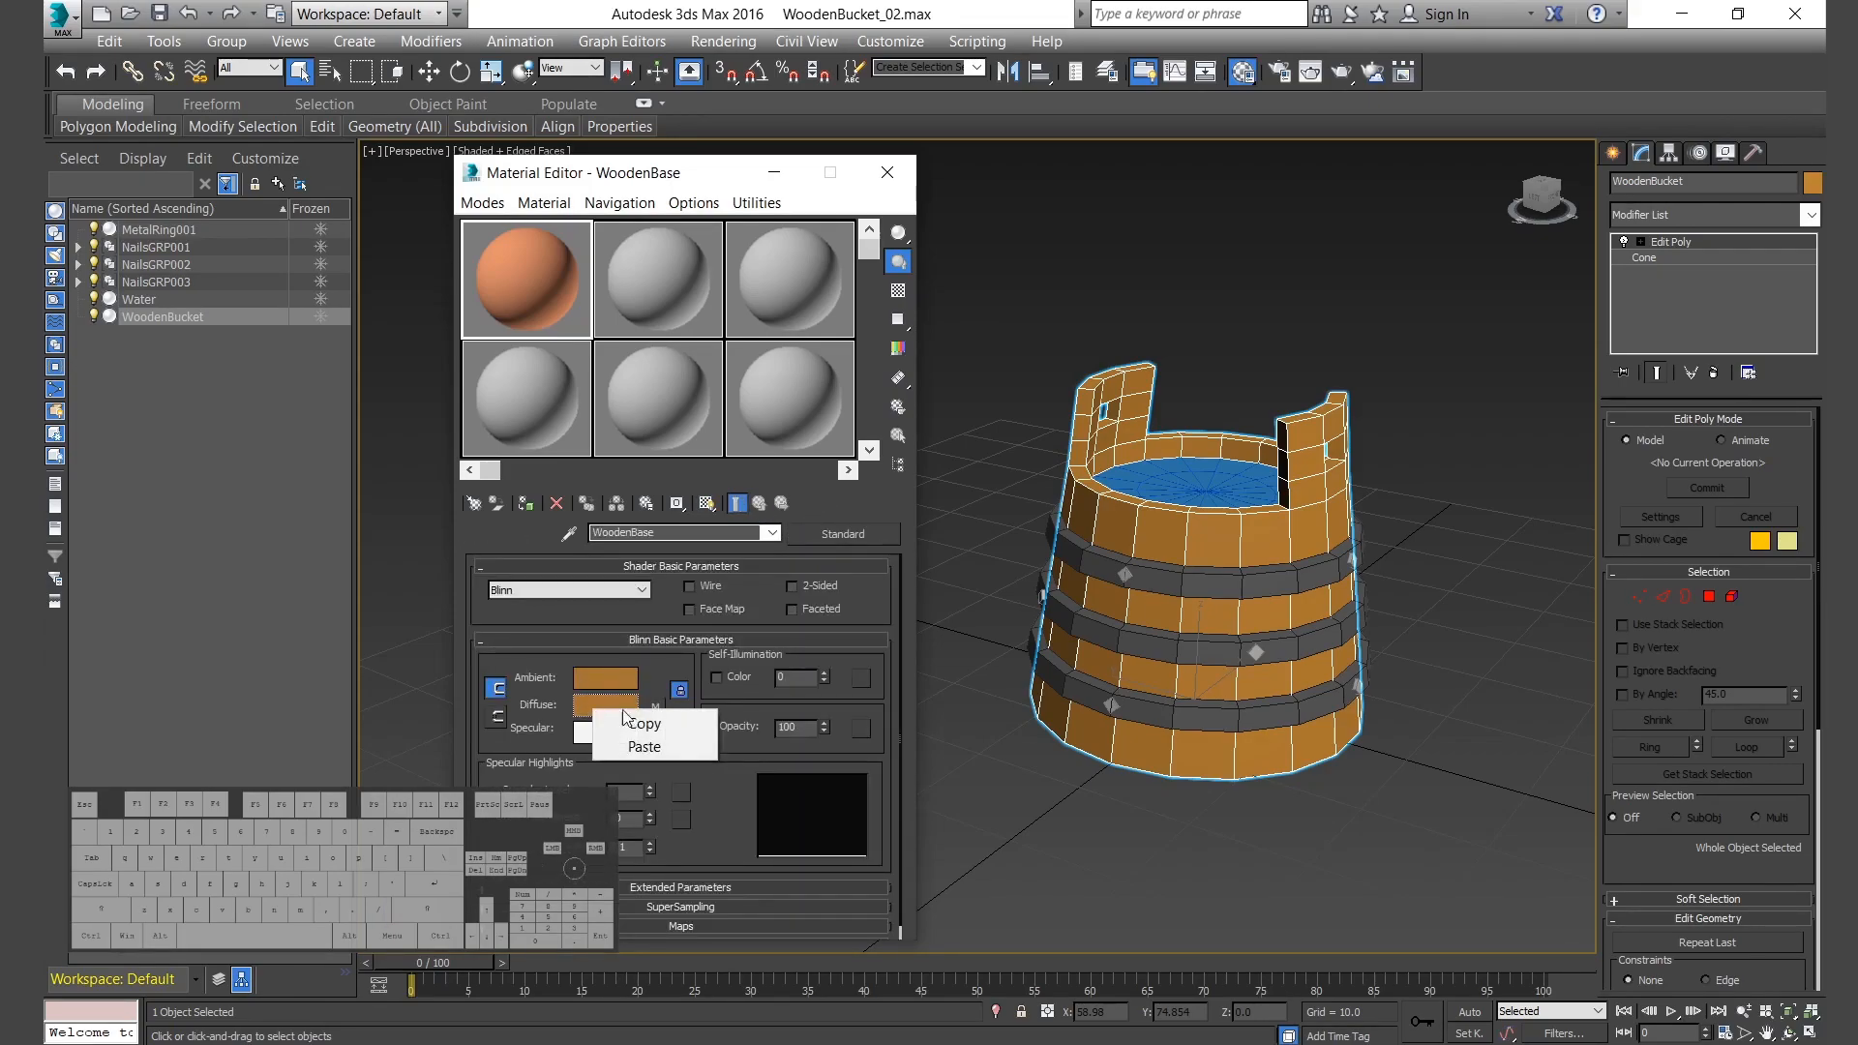
{"action": "left_click", "coordinate": [640, 743]}
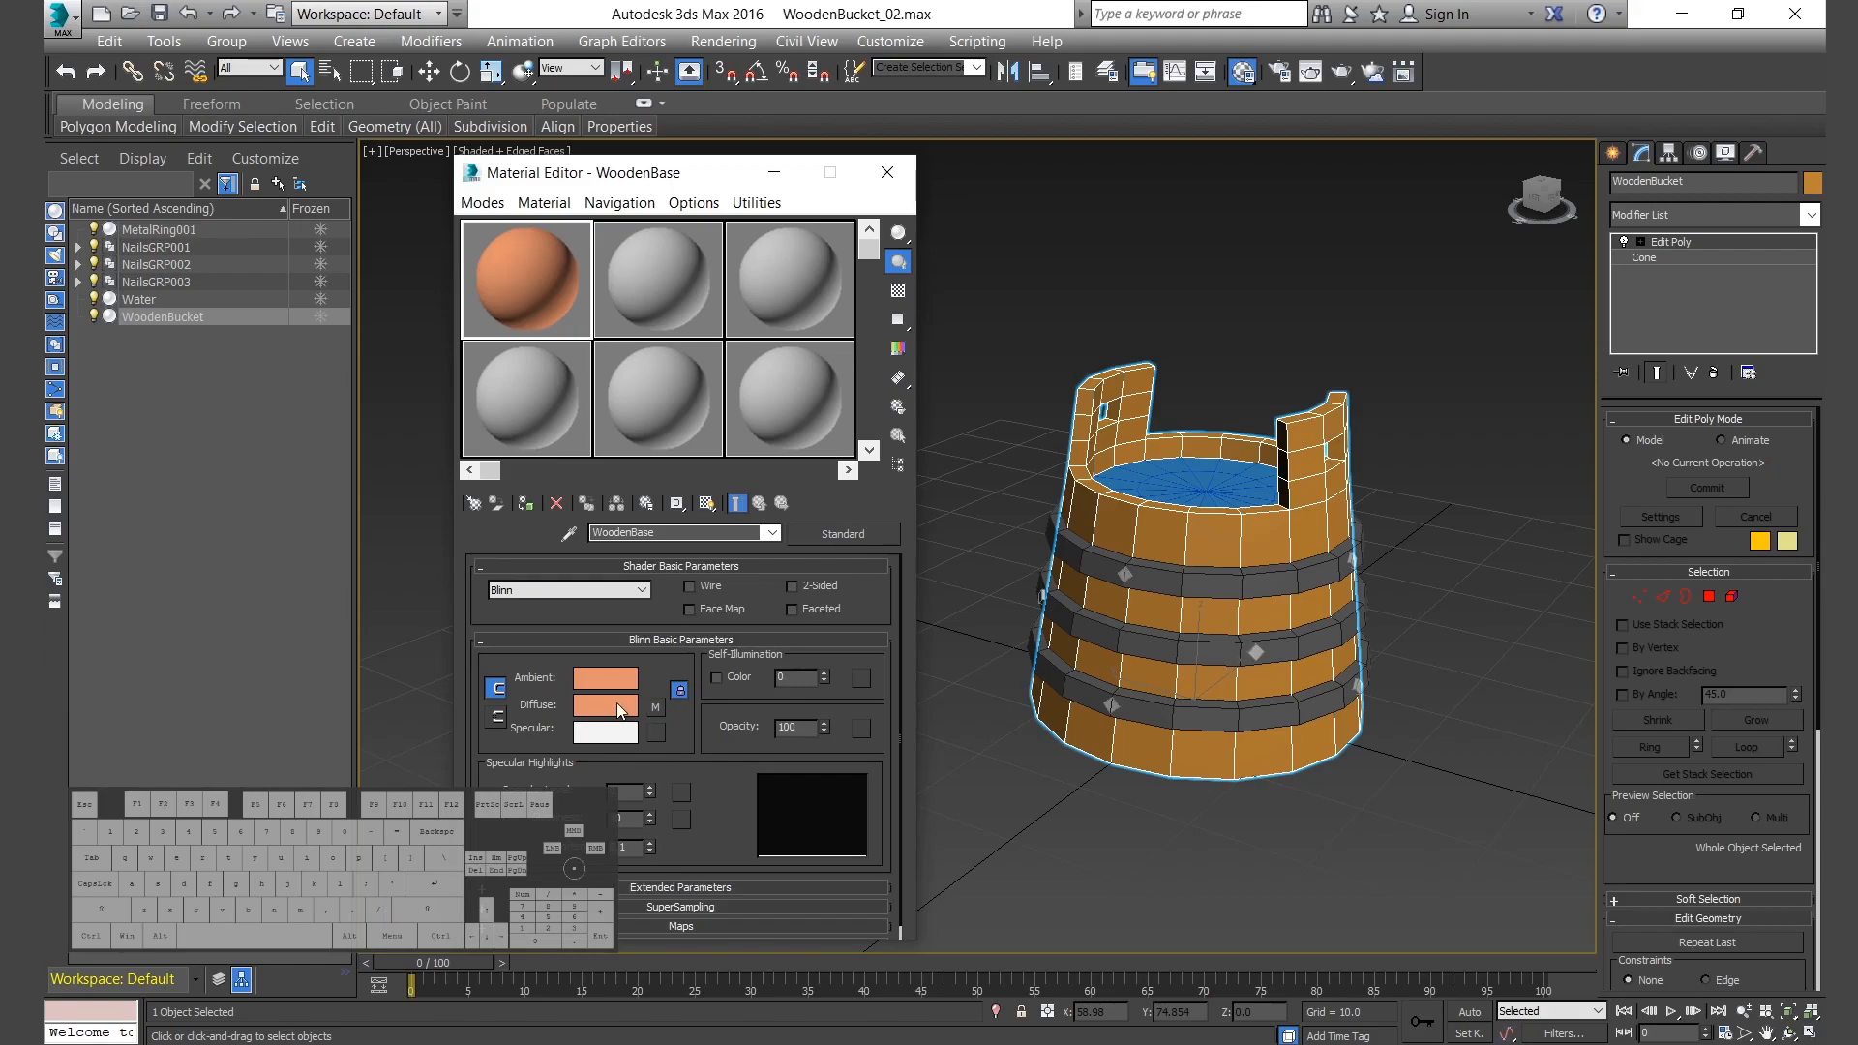
Copy the WoodenBase material into the next four sample slots.
{"action": "mouse_move", "coordinate": [510, 304]}
{"action": "left_mouse_down"}
{"action": "mouse_move", "coordinate": [776, 281]}
{"action": "mouse_move", "coordinate": [624, 399]}
{"action": "mouse_move", "coordinate": [514, 387]}
{"action": "left_mouse_up"}
{"action": "left_click", "coordinate": [648, 392]}
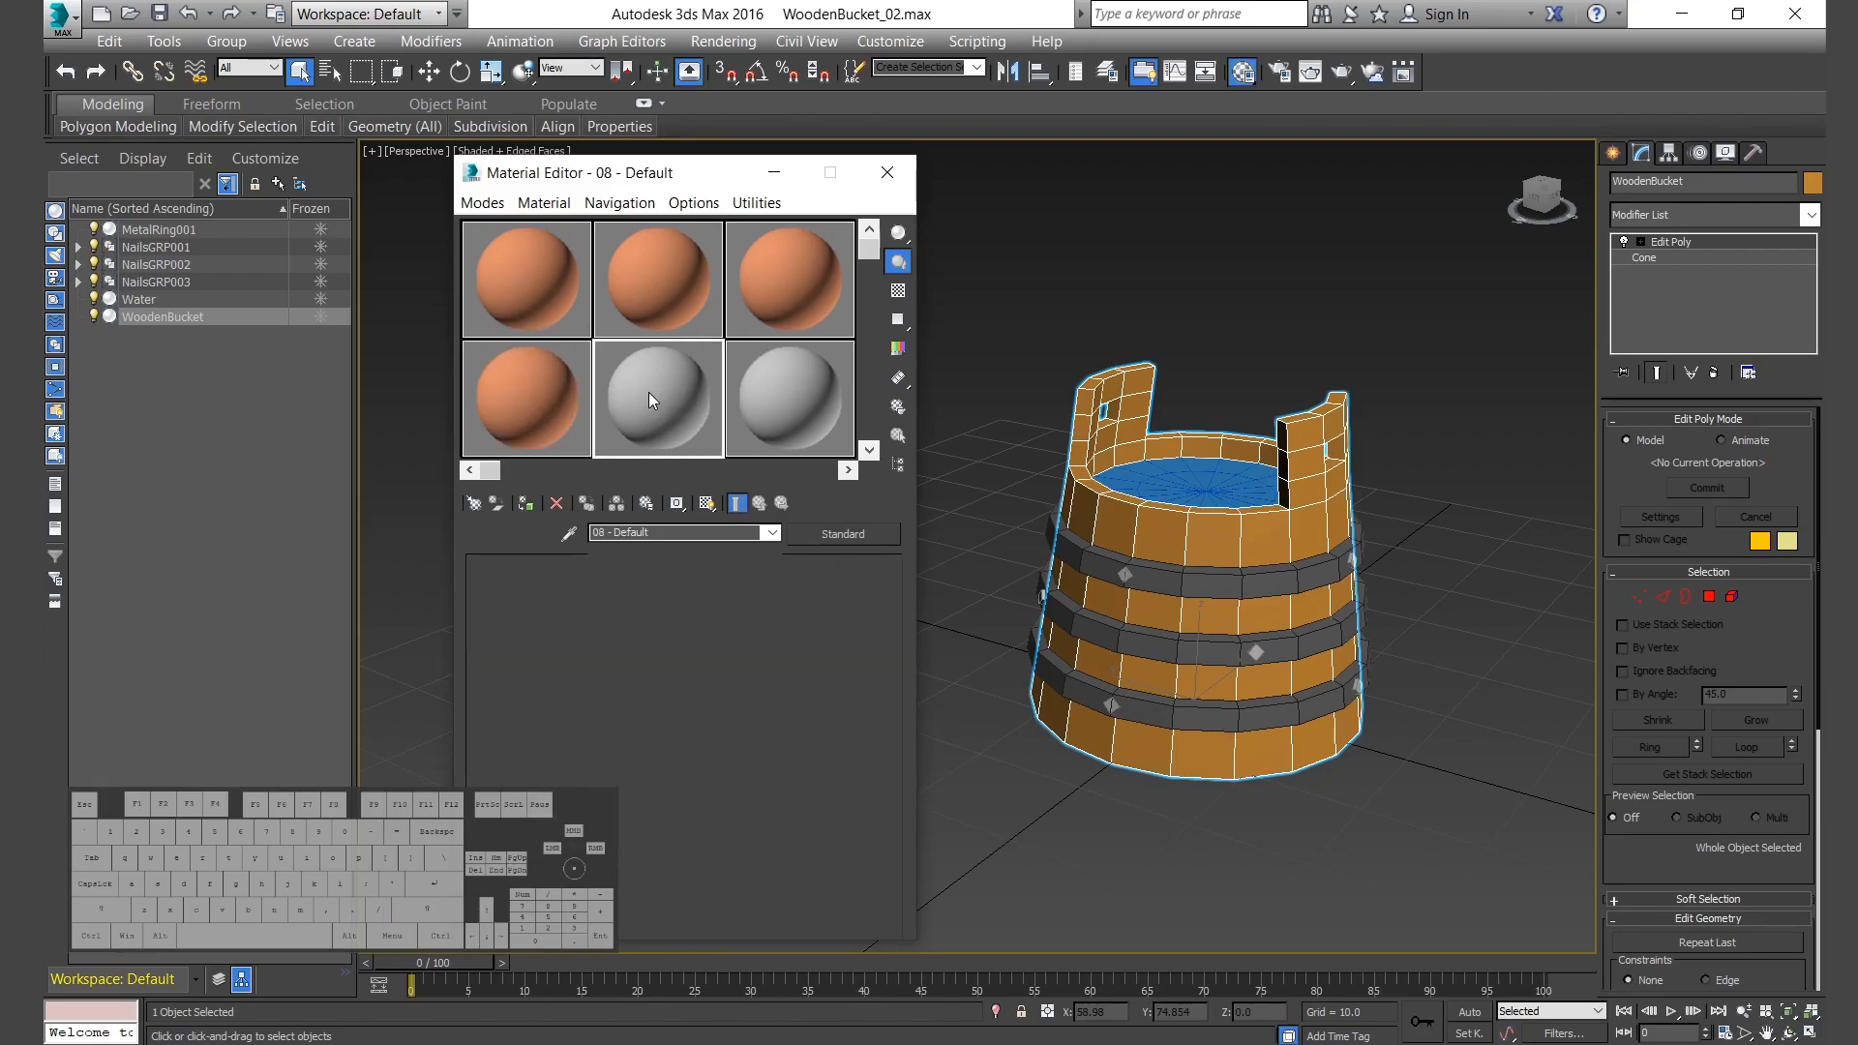
{"action": "left_click", "coordinate": [554, 288]}
Rename the material copy in the second sample slot MetalRingBase.
{"action": "left_click", "coordinate": [664, 298]}
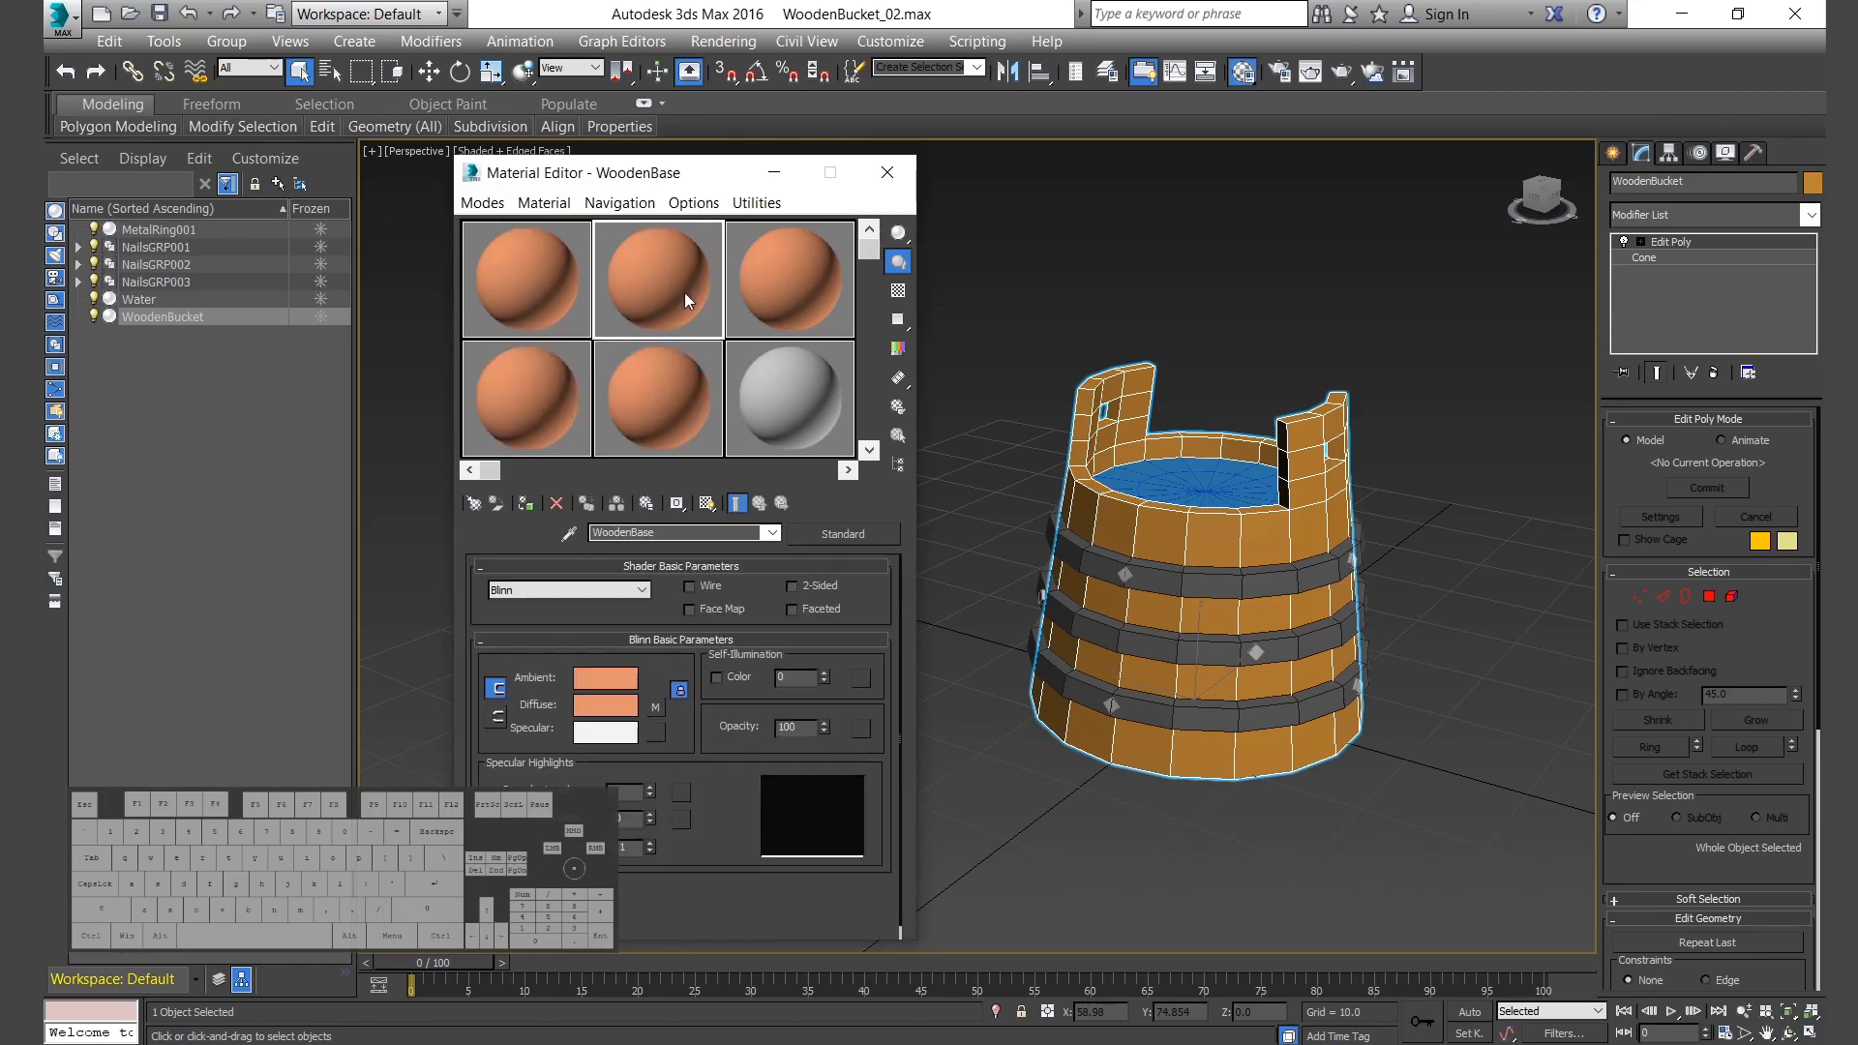
{"action": "key", "text": "BackSpace"}
{"action": "key", "text": "BackSpace"}
{"action": "key", "text": "BackSpace"}
{"action": "key", "text": "BackSpace"}
{"action": "key", "text": "BackSpace"}
{"action": "key", "text": "BackSpace"}
{"action": "type", "text": "MetalRing"}
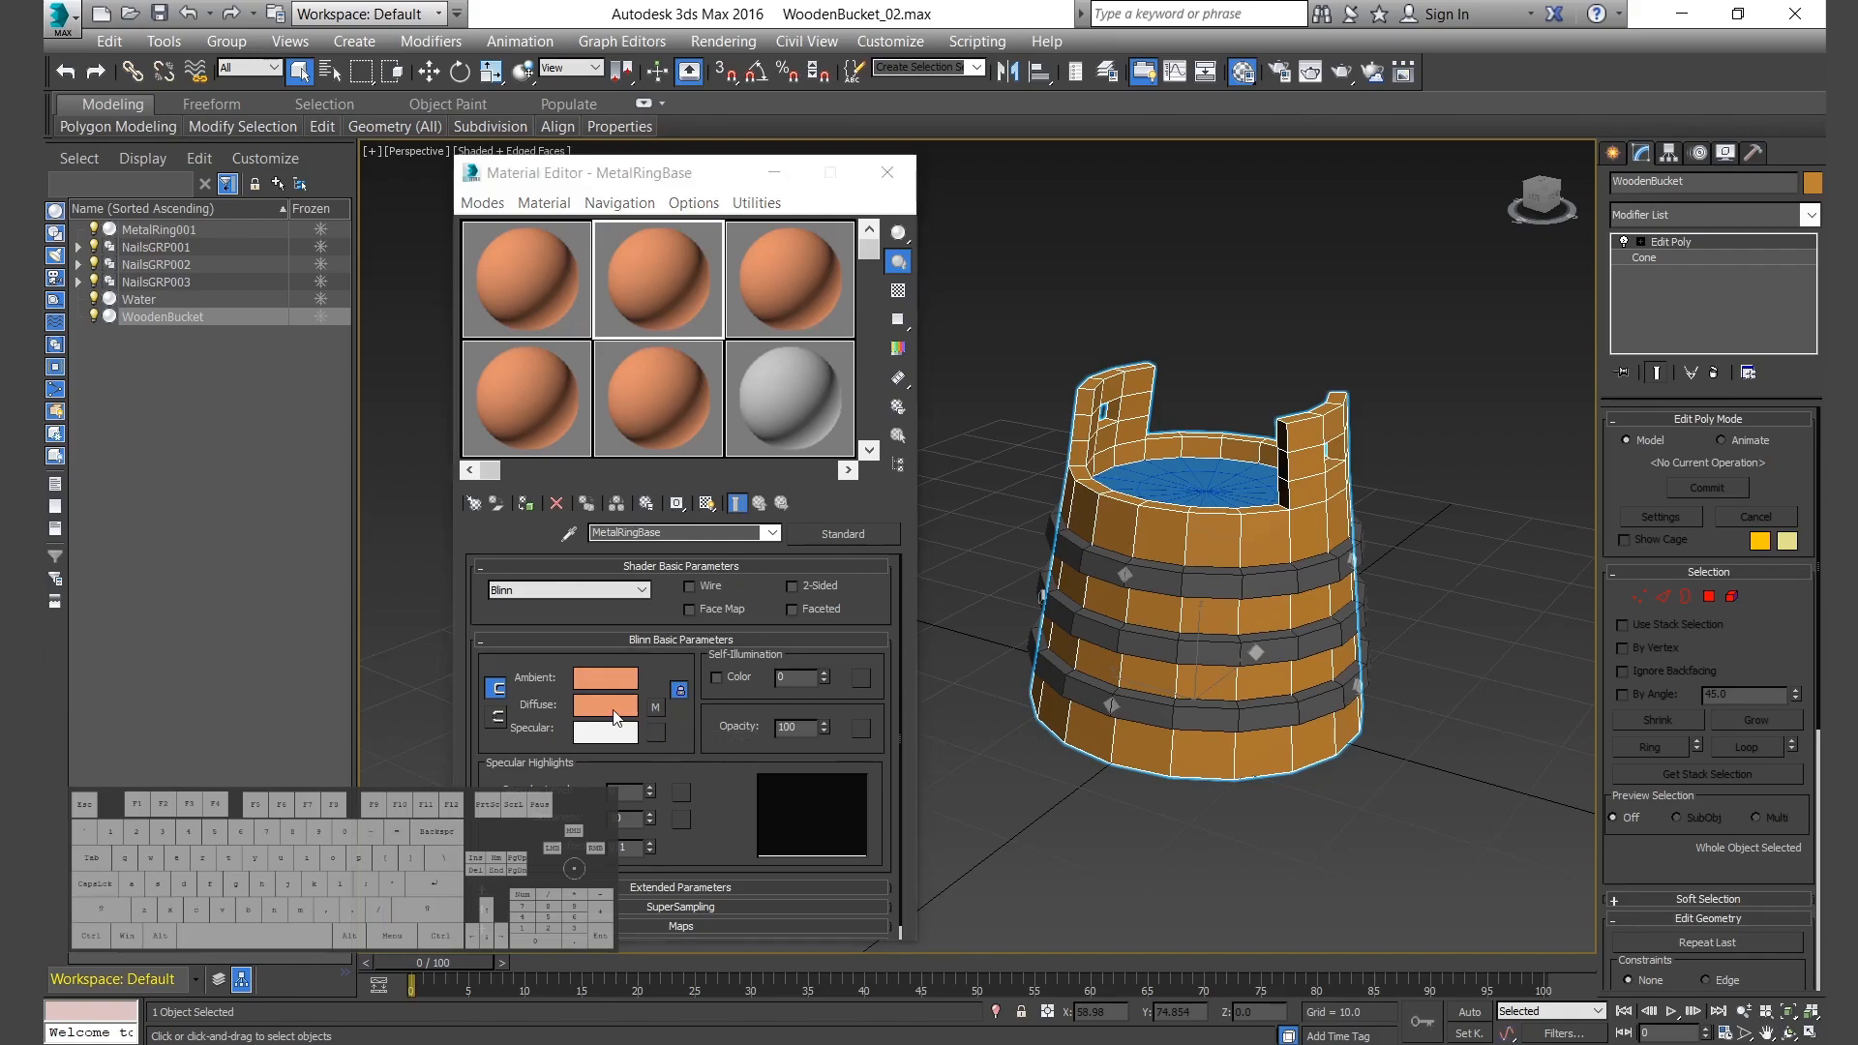
Set the MetalRingBase diffuse colour and its occlusion map's Bright colour to the dark grey sampled from the metal ring.
{"action": "left_click", "coordinate": [605, 704]}
{"action": "left_click", "coordinate": [1136, 364]}
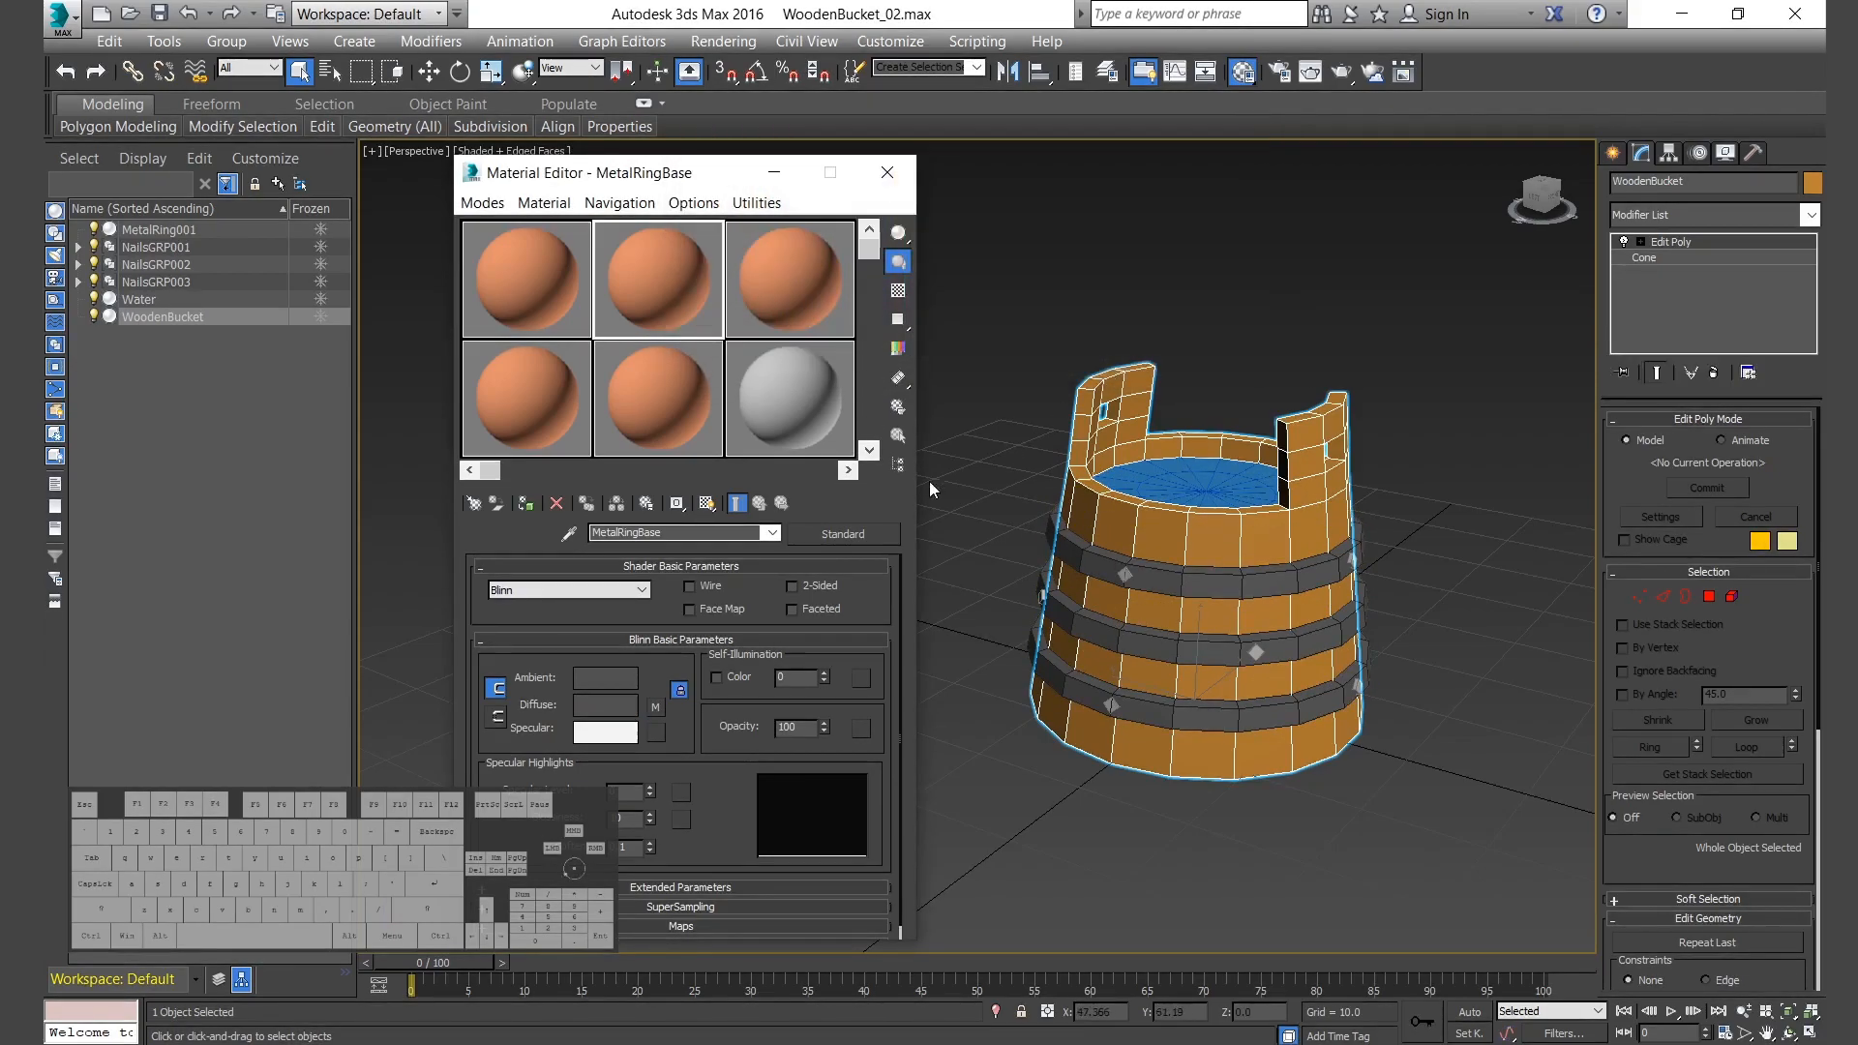
{"action": "left_click", "coordinate": [656, 707]}
{"action": "left_click", "coordinate": [763, 620]}
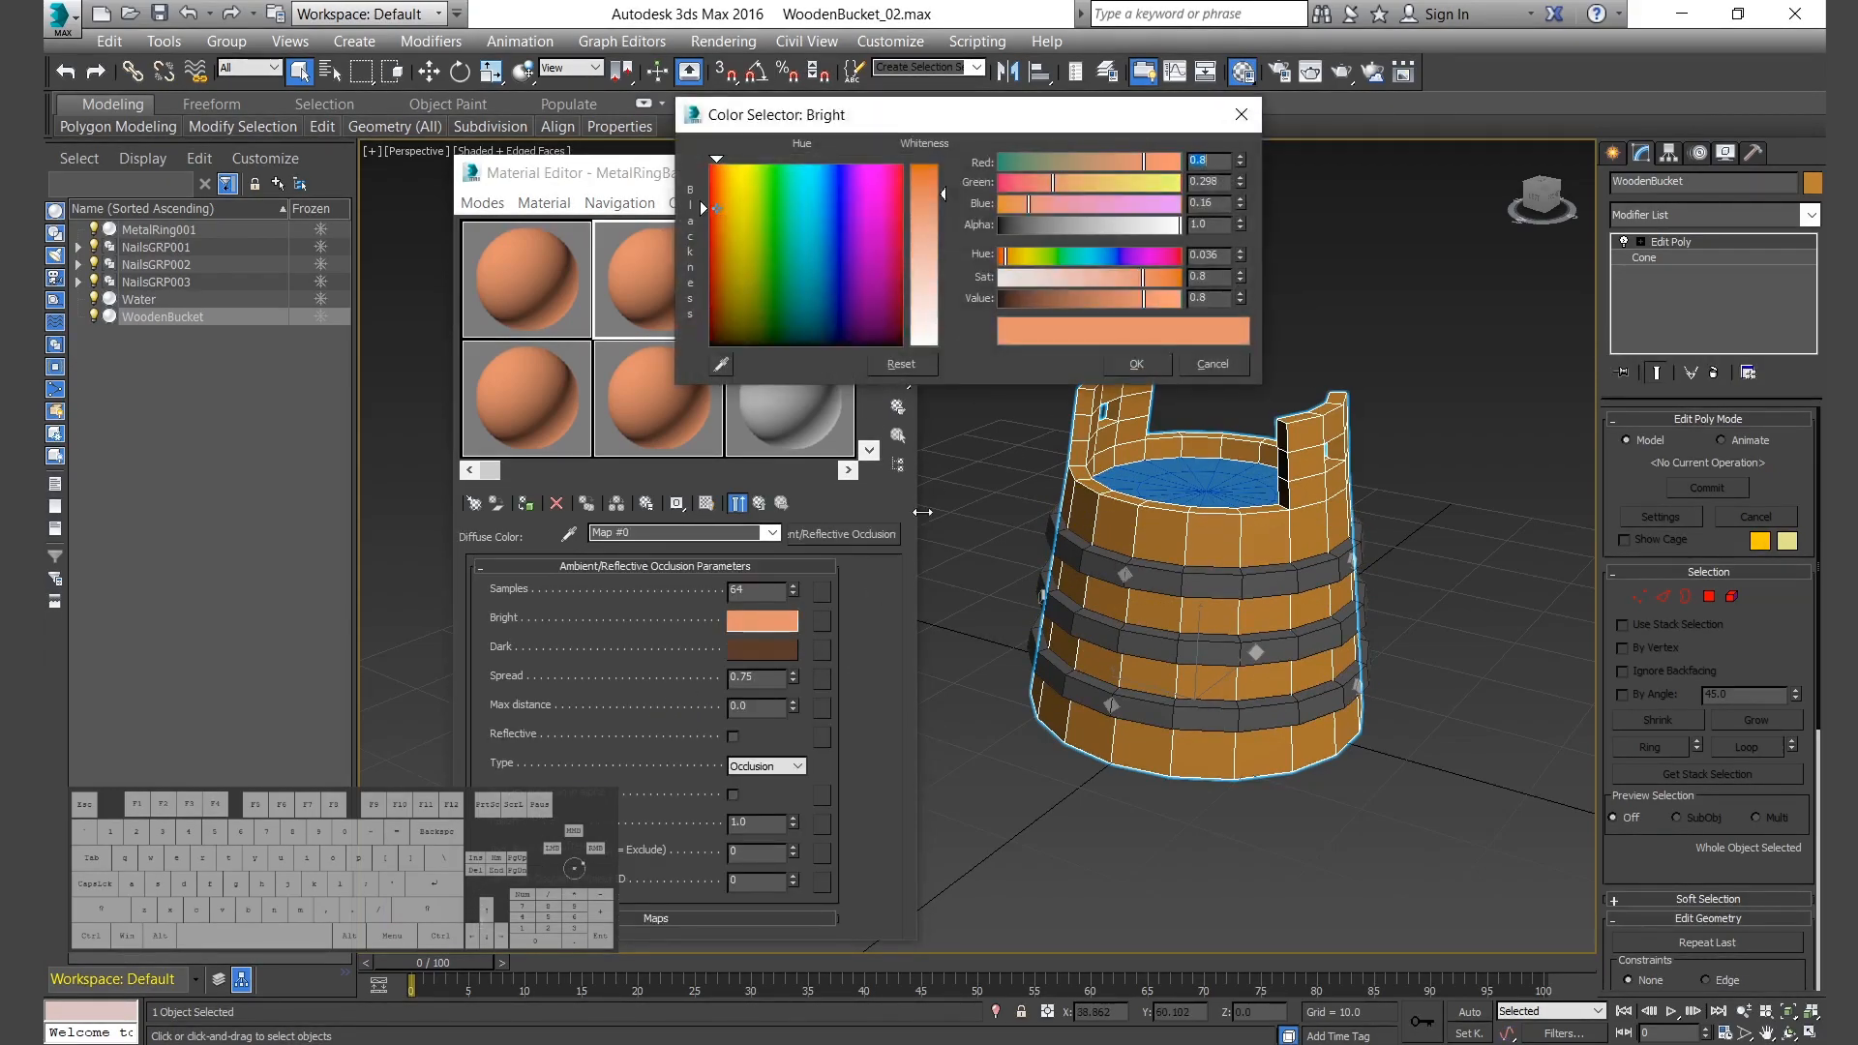
{"action": "left_click", "coordinate": [721, 363]}
{"action": "left_click", "coordinate": [1151, 567]}
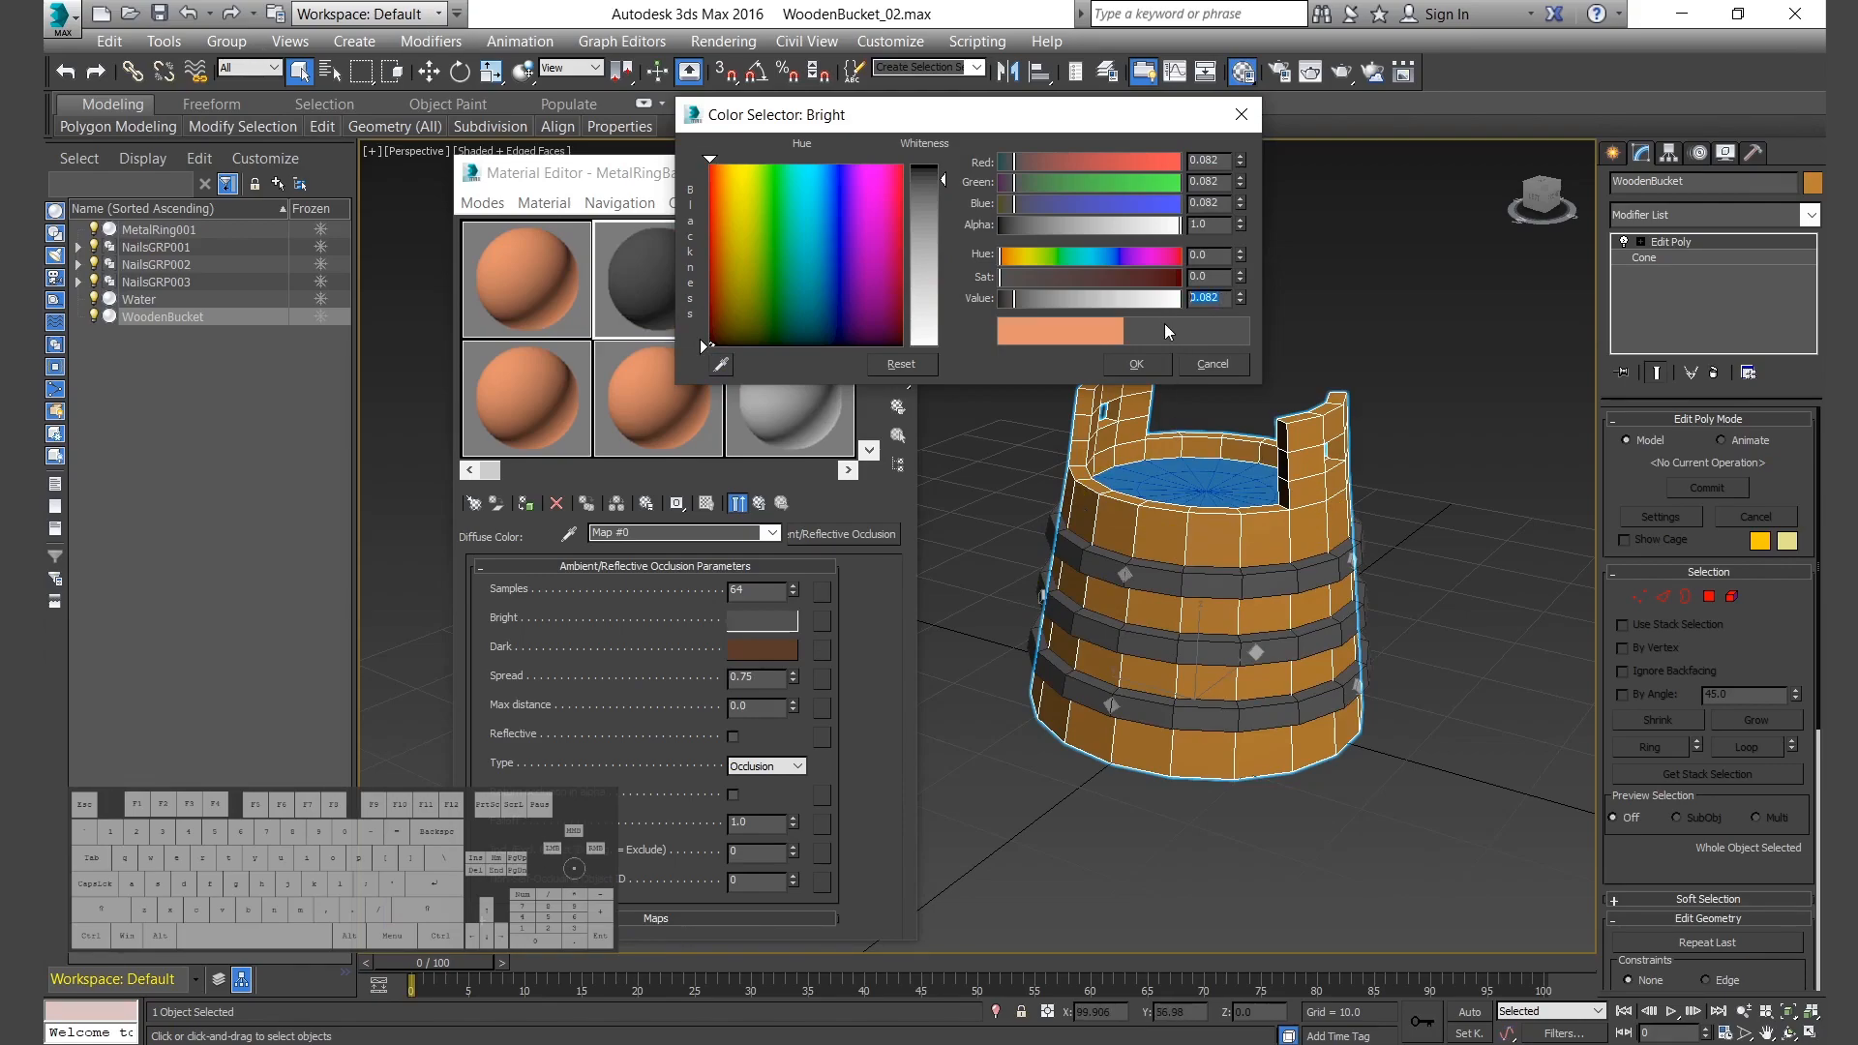
{"action": "left_click", "coordinate": [1139, 366]}
Copy the metal occlusion map's Bright grey to Dark, darken it to black and return to the parent material.
{"action": "left_click_drag", "start_coordinate": [768, 647], "coordinate": [770, 653]}
{"action": "left_click", "coordinate": [698, 567]}
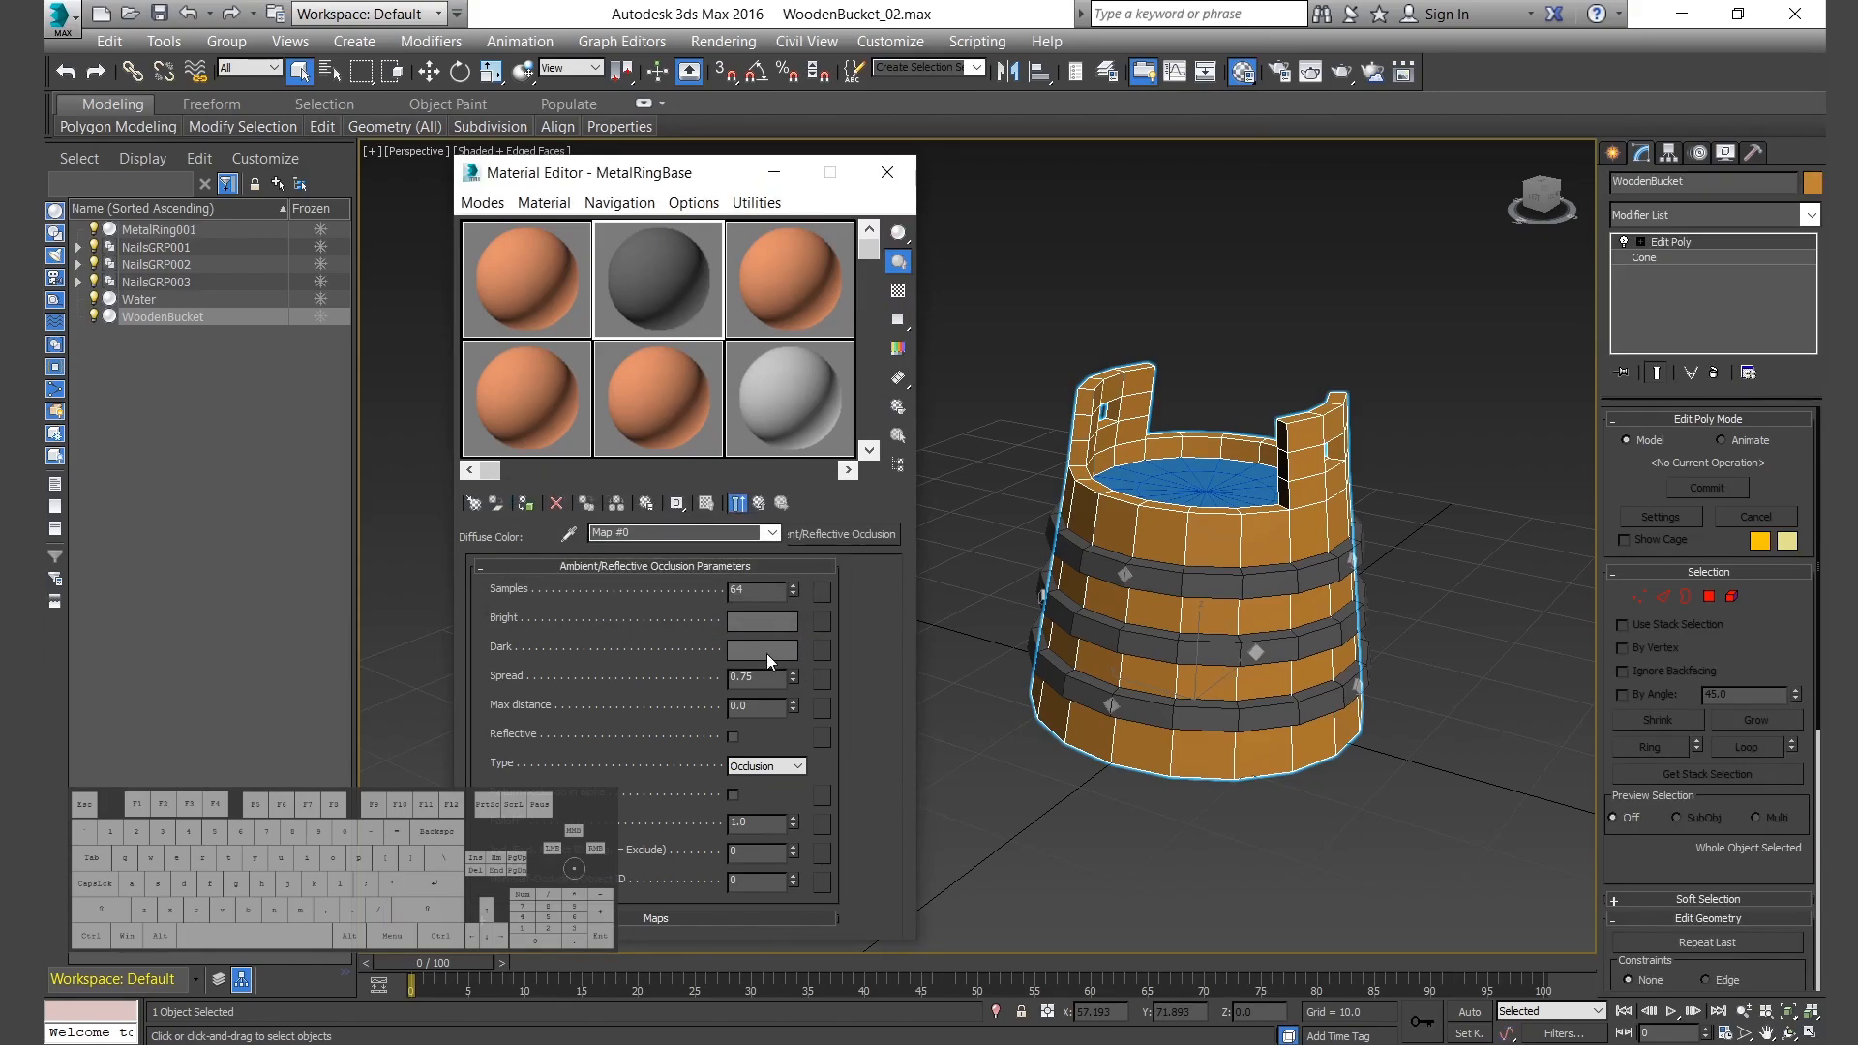
{"action": "left_click", "coordinate": [766, 654]}
{"action": "key", "text": "Return"}
{"action": "left_click", "coordinate": [1137, 365]}
{"action": "left_click", "coordinate": [761, 504]}
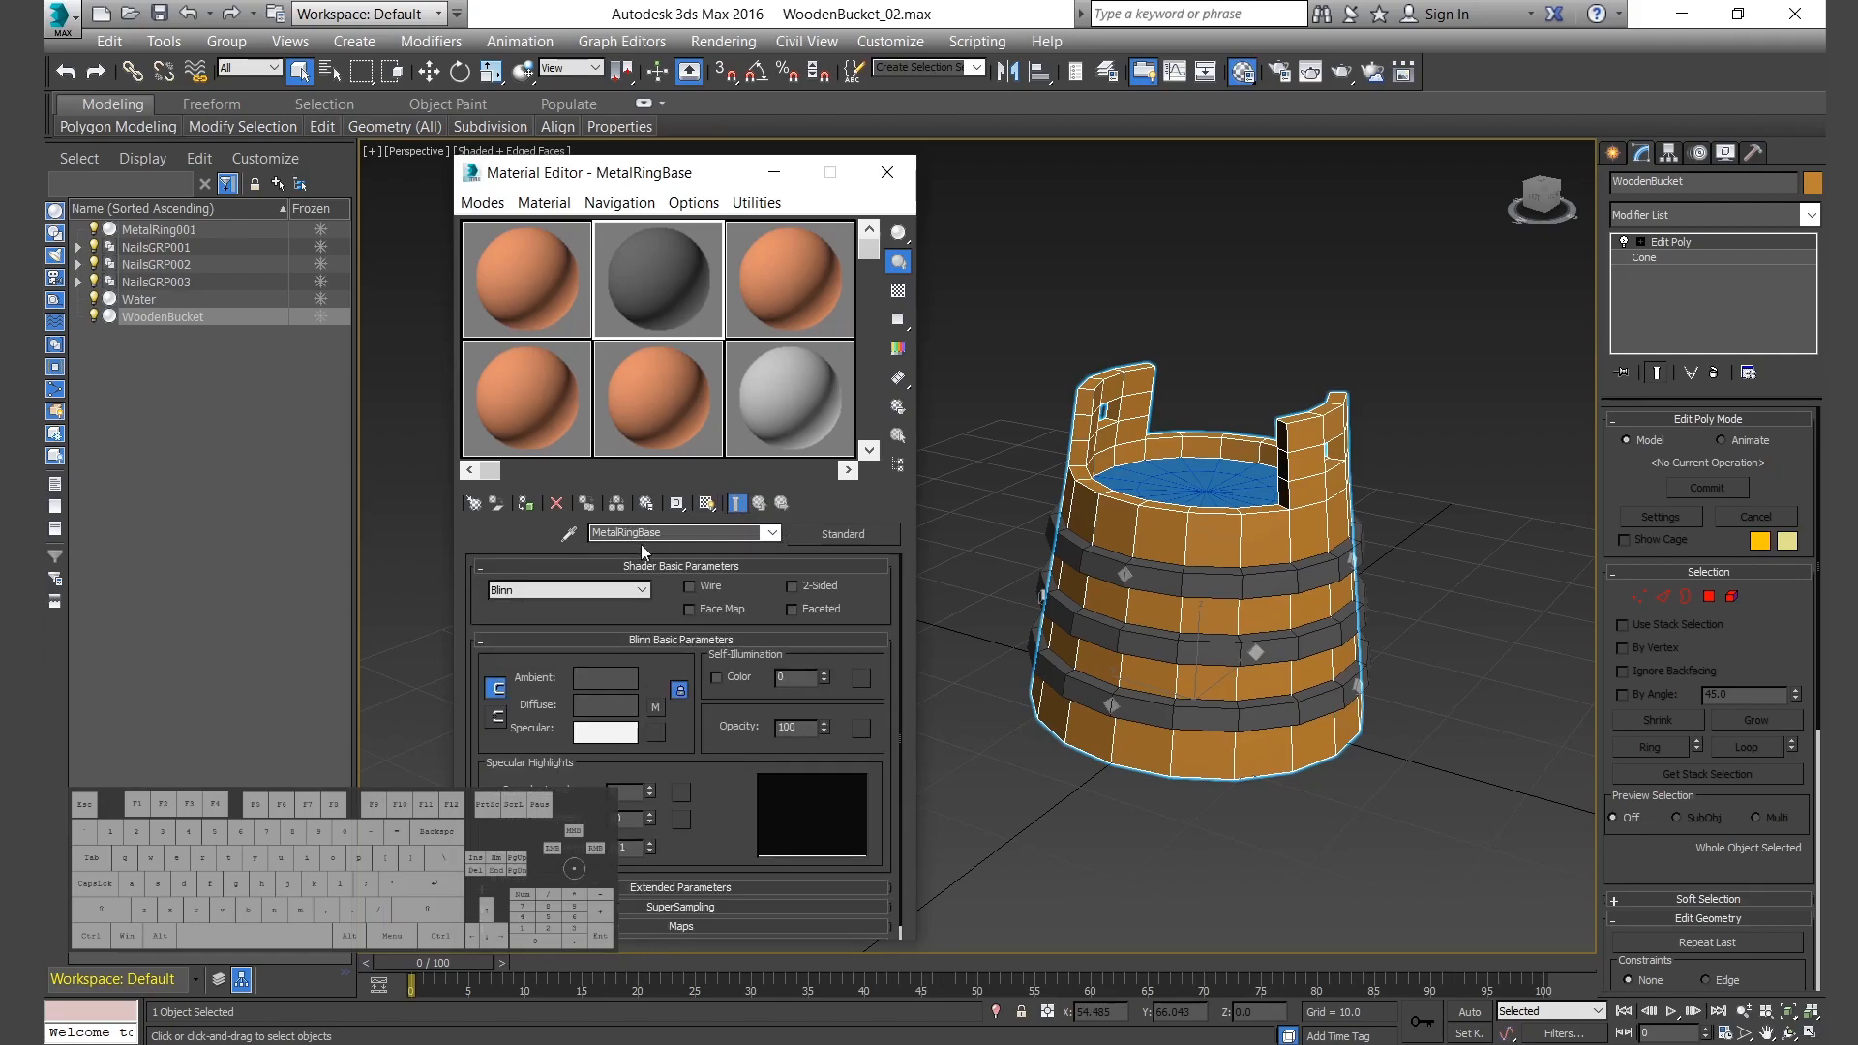
Rename the MetalRingBase occlusion map MetalMap.
{"action": "left_click", "coordinate": [655, 707]}
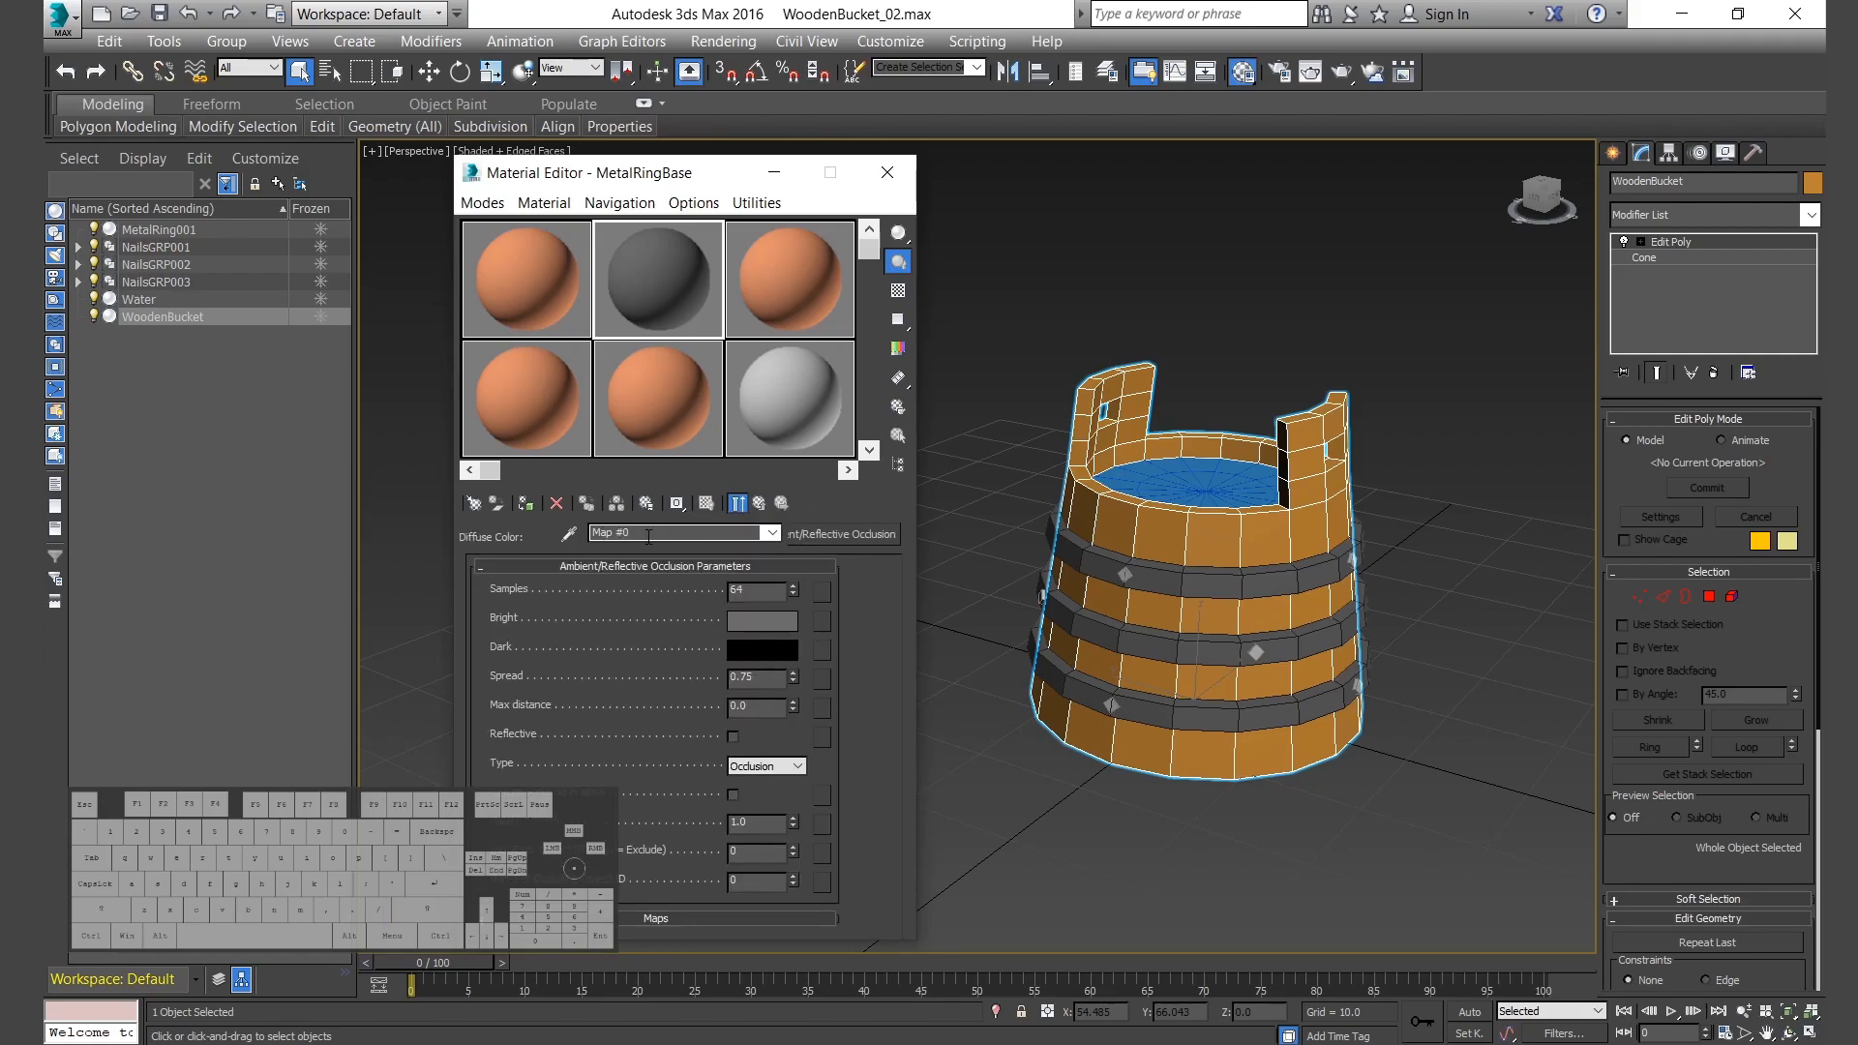
{"action": "left_click", "coordinate": [553, 321]}
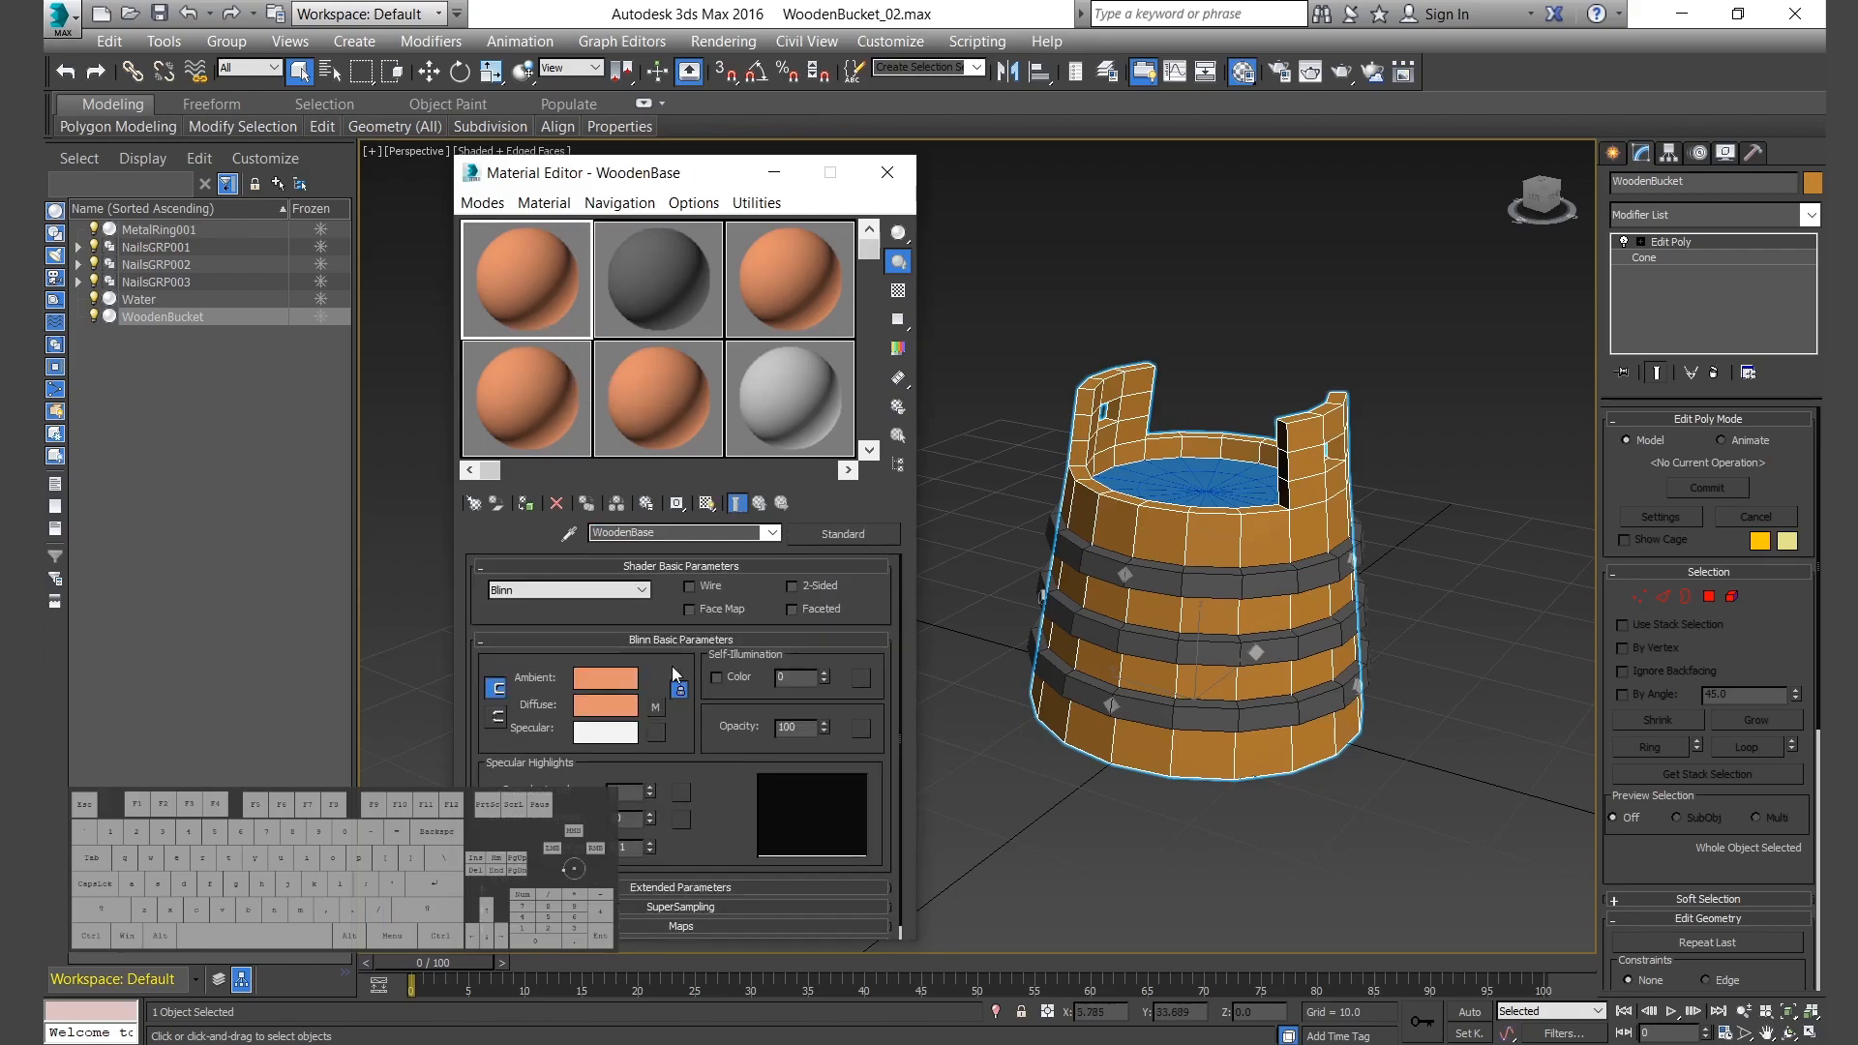
{"action": "left_click", "coordinate": [652, 305]}
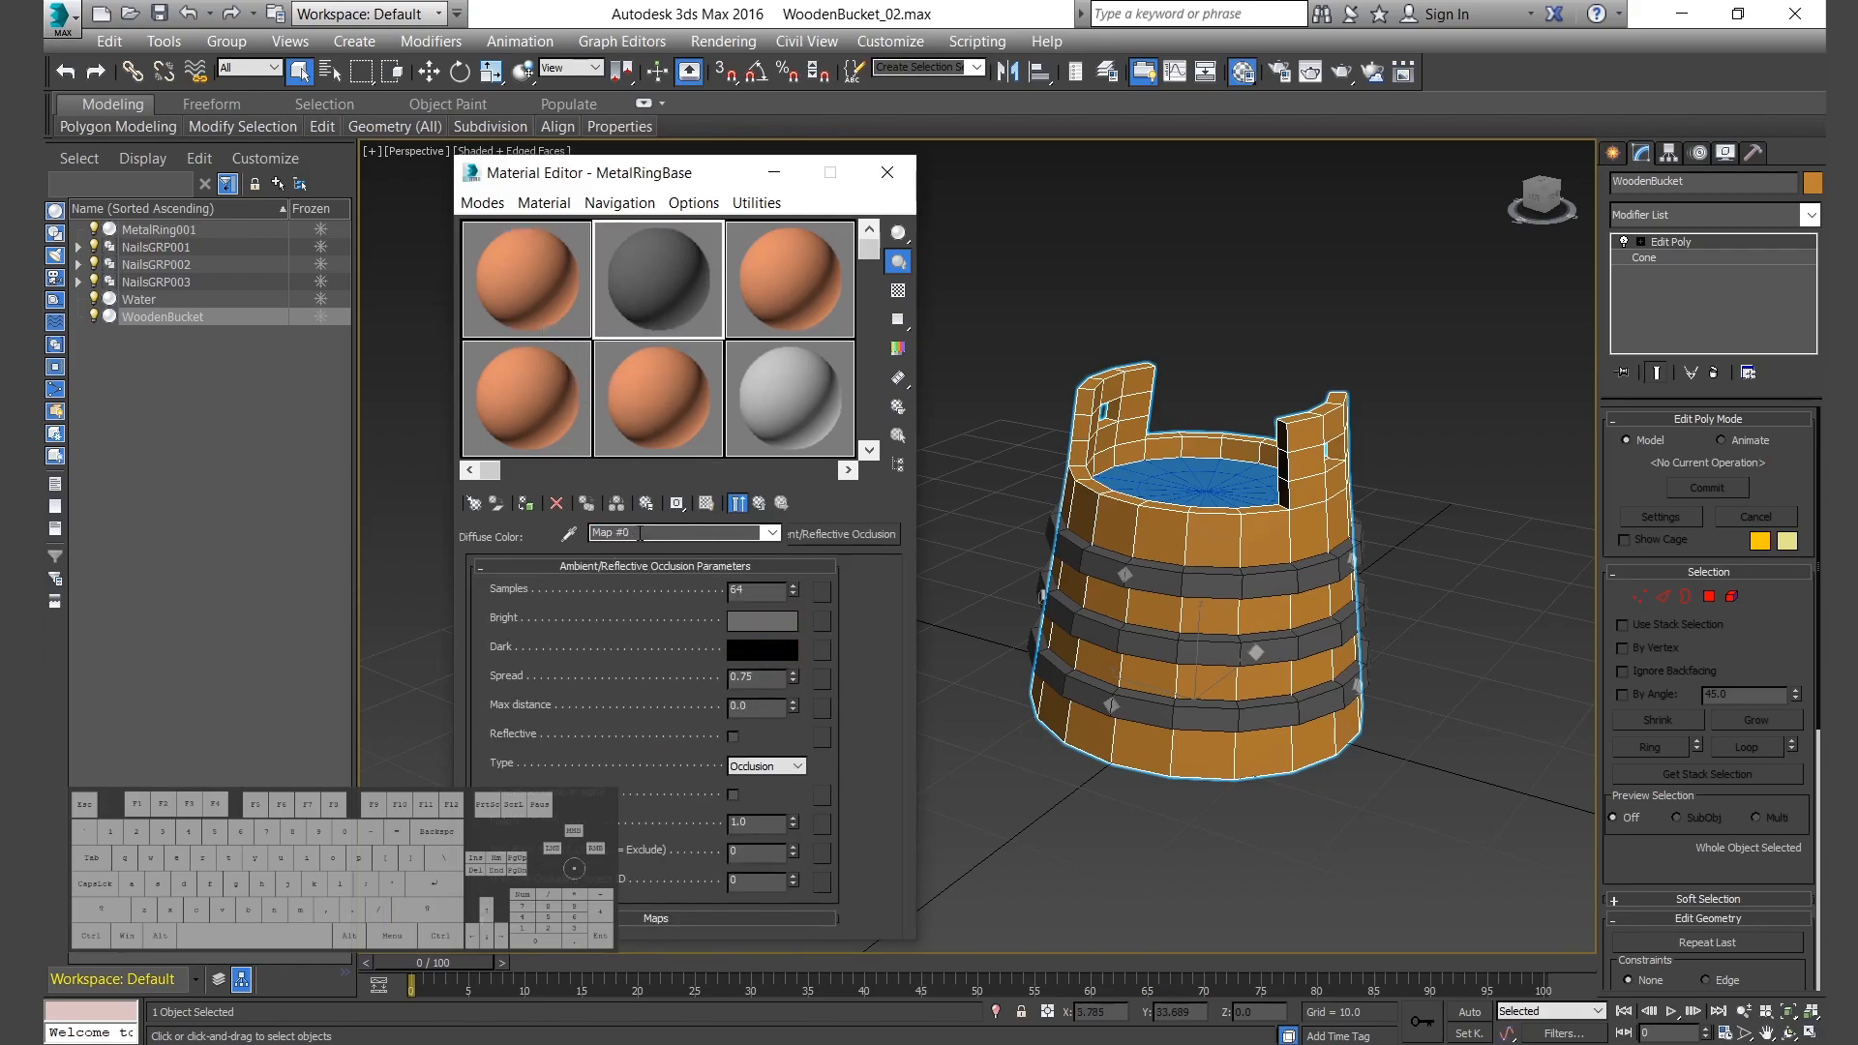
{"action": "key", "text": "Left"}
{"action": "key", "text": "Left"}
{"action": "key", "text": "Left"}
{"action": "type", "text": "Metall"}
Rename the WoodenBase occlusion map WoodMap and go back to the MetalRingBase material.
{"action": "left_click", "coordinate": [578, 334]}
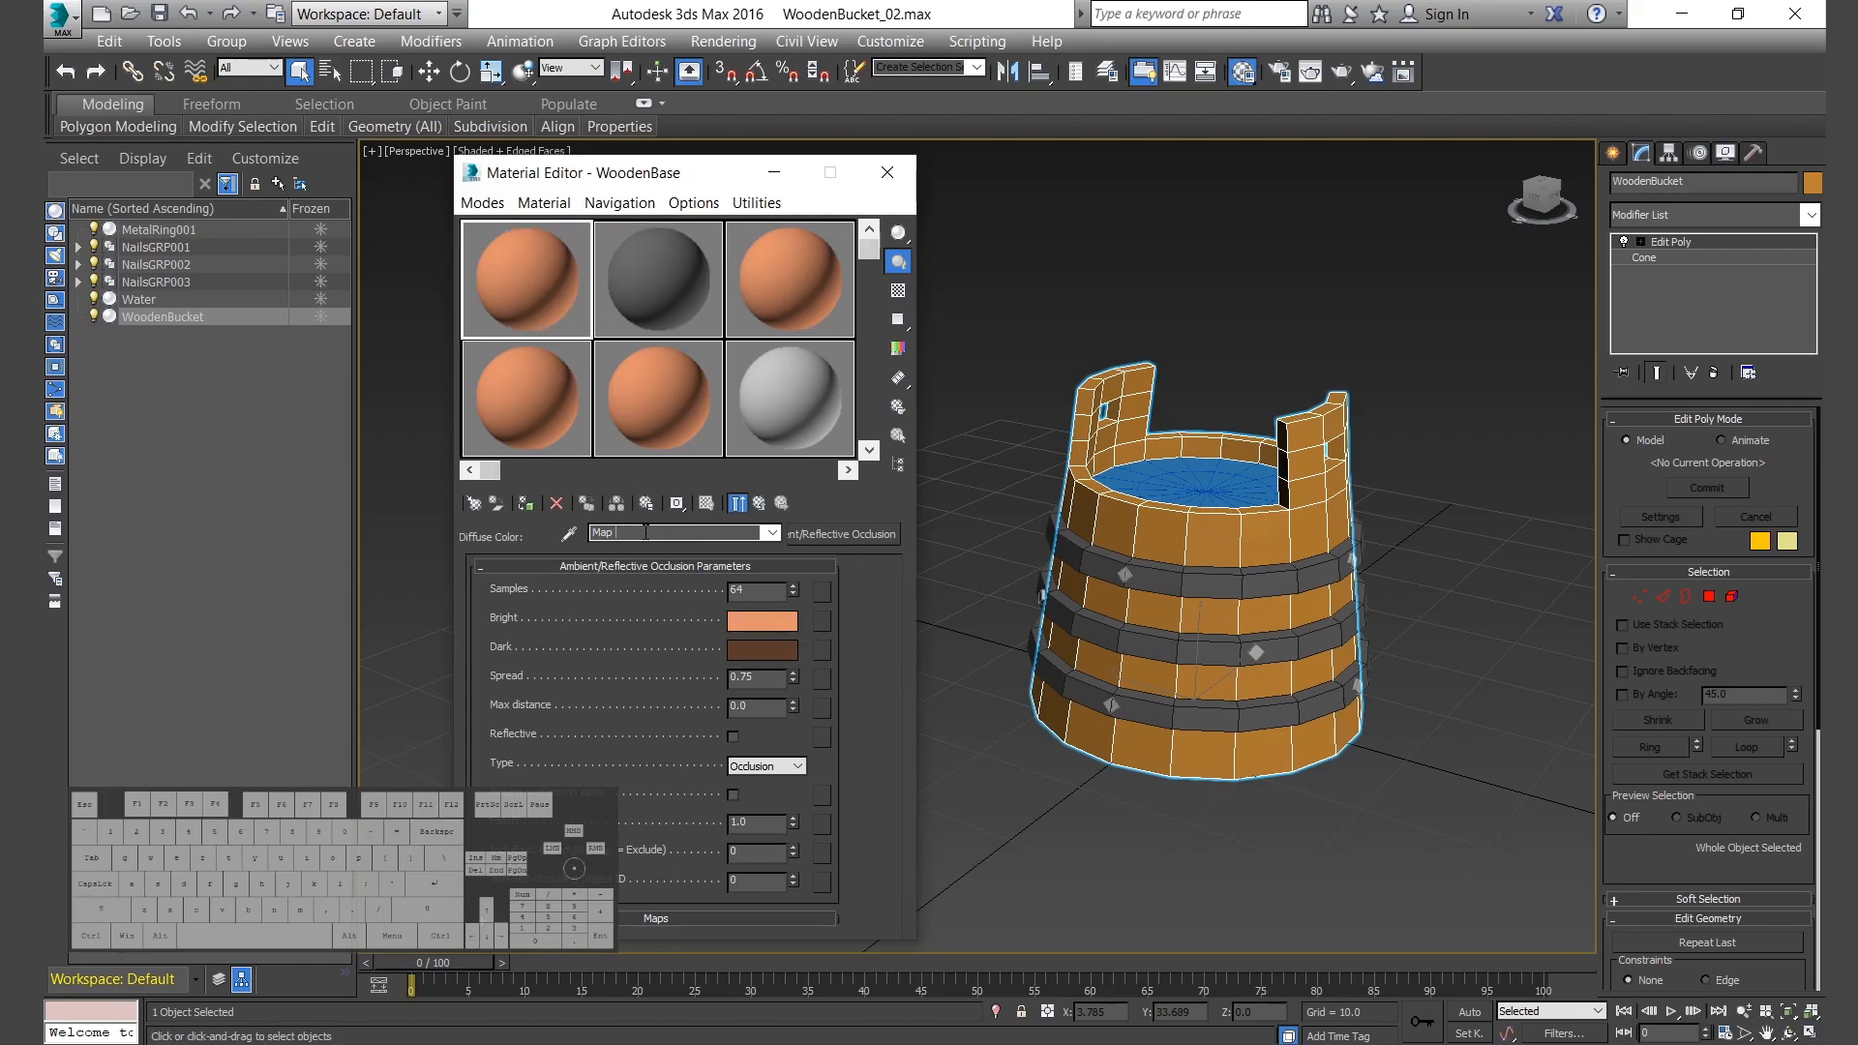
{"action": "type", "text": "Wood"}
{"action": "left_click", "coordinate": [600, 287]}
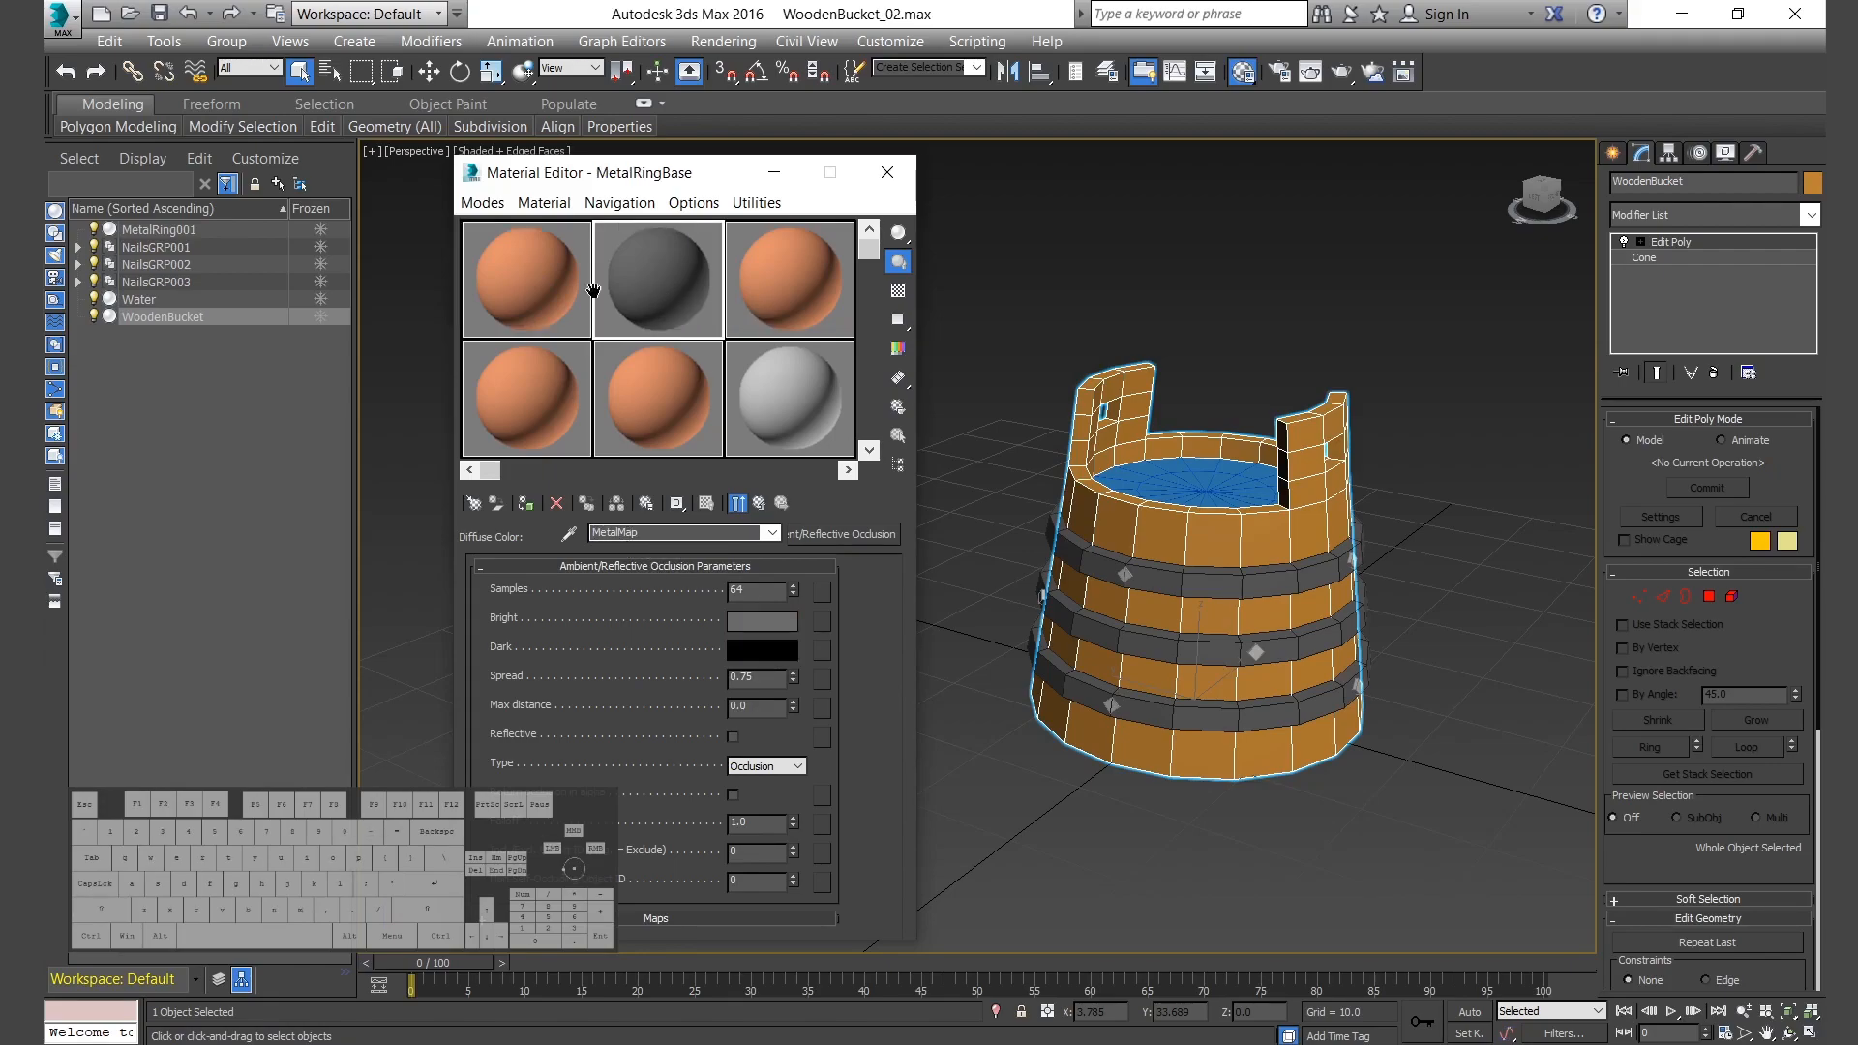
Return the WoodenBase and MetalRingBase sample slots from their occlusion maps to the parent materials.
{"action": "left_click", "coordinate": [538, 296]}
{"action": "left_click", "coordinate": [759, 503]}
{"action": "left_click", "coordinate": [662, 308]}
{"action": "left_click", "coordinate": [759, 502]}
Rename the WoodenBase copy in the third sample slot NailBase.
{"action": "left_click", "coordinate": [807, 290]}
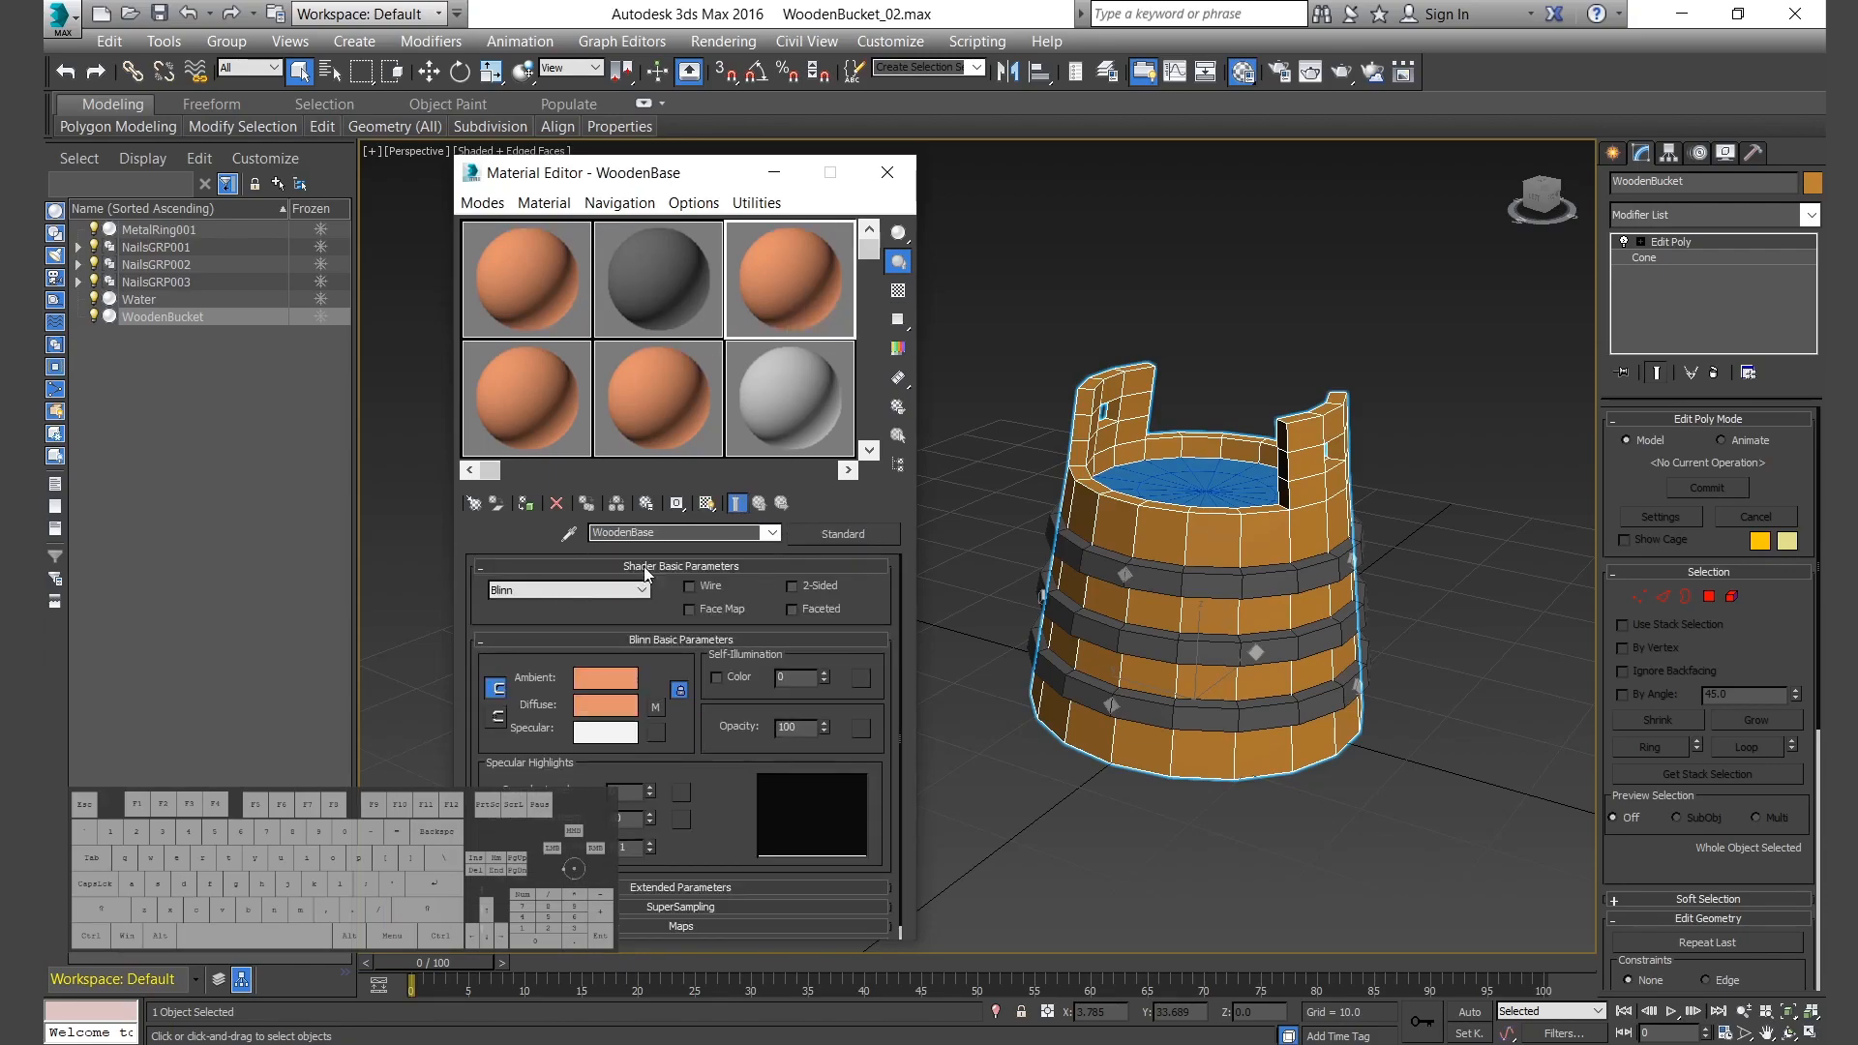
{"action": "left_click", "coordinate": [609, 705]}
{"action": "left_click", "coordinate": [1244, 116]}
{"action": "left_click", "coordinate": [631, 533]}
{"action": "key", "text": "BackSpace"}
{"action": "key", "text": "BackSpace"}
{"action": "key", "text": "BackSpace"}
{"action": "key", "text": "BackSpace"}
{"action": "key", "text": "BackSpace"}
{"action": "key", "text": "BackSpace"}
{"action": "type", "text": "Nail"}
Set NailBase's diffuse colour to the grey with value 58 sampled from a nail on the bucket.
{"action": "left_click", "coordinate": [610, 707]}
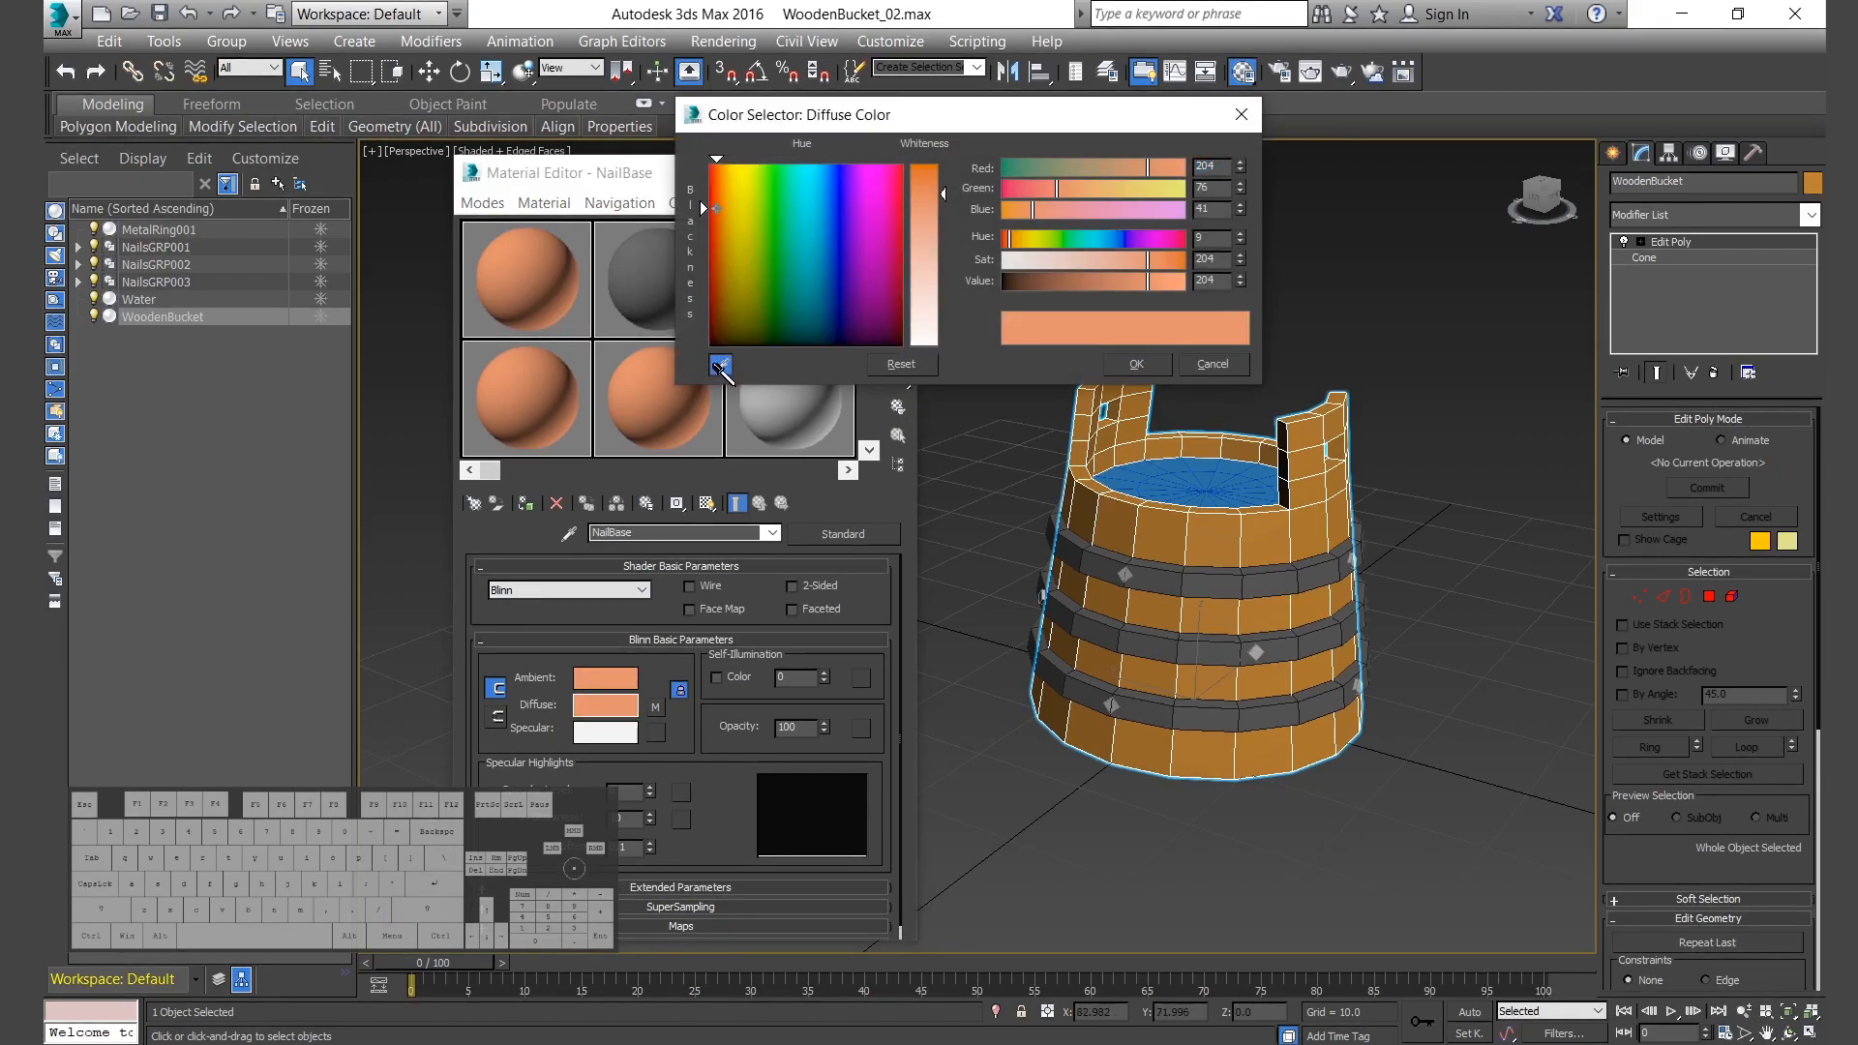
{"action": "left_click_drag", "start_coordinate": [702, 205], "coordinate": [704, 345]}
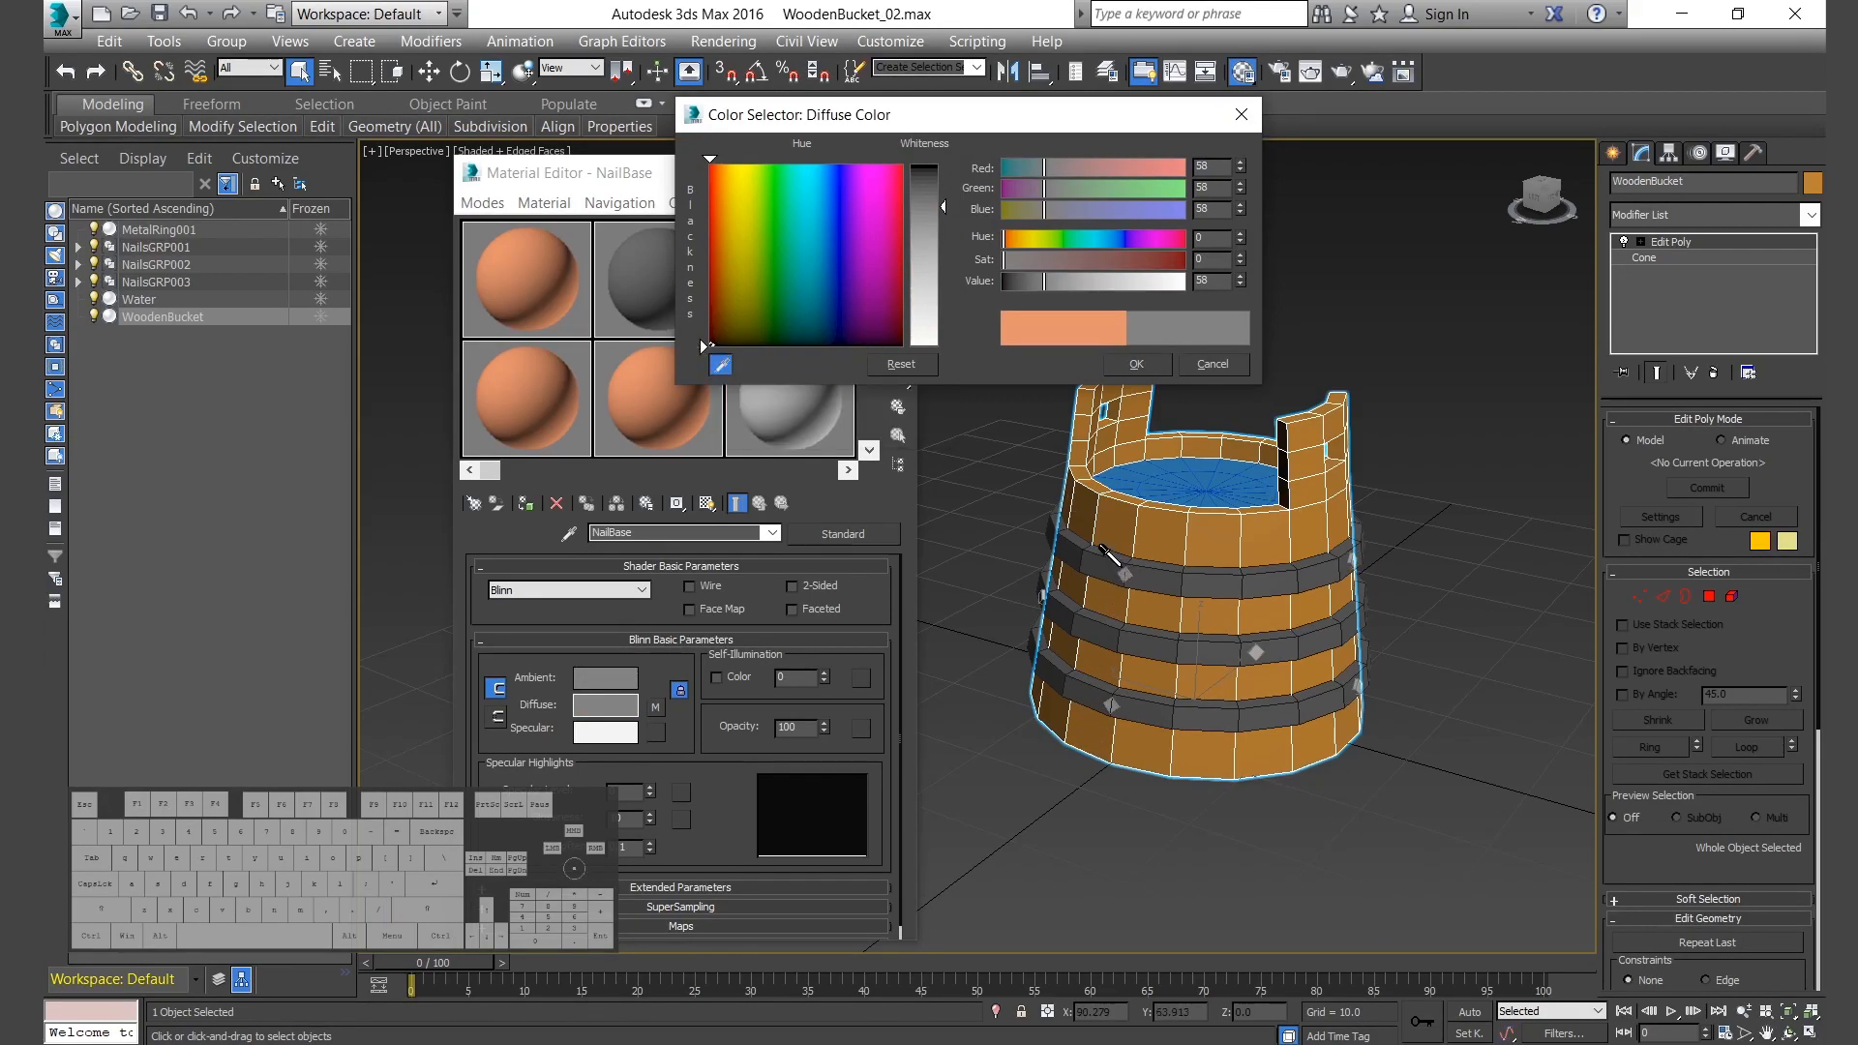
{"action": "left_click", "coordinate": [1136, 365]}
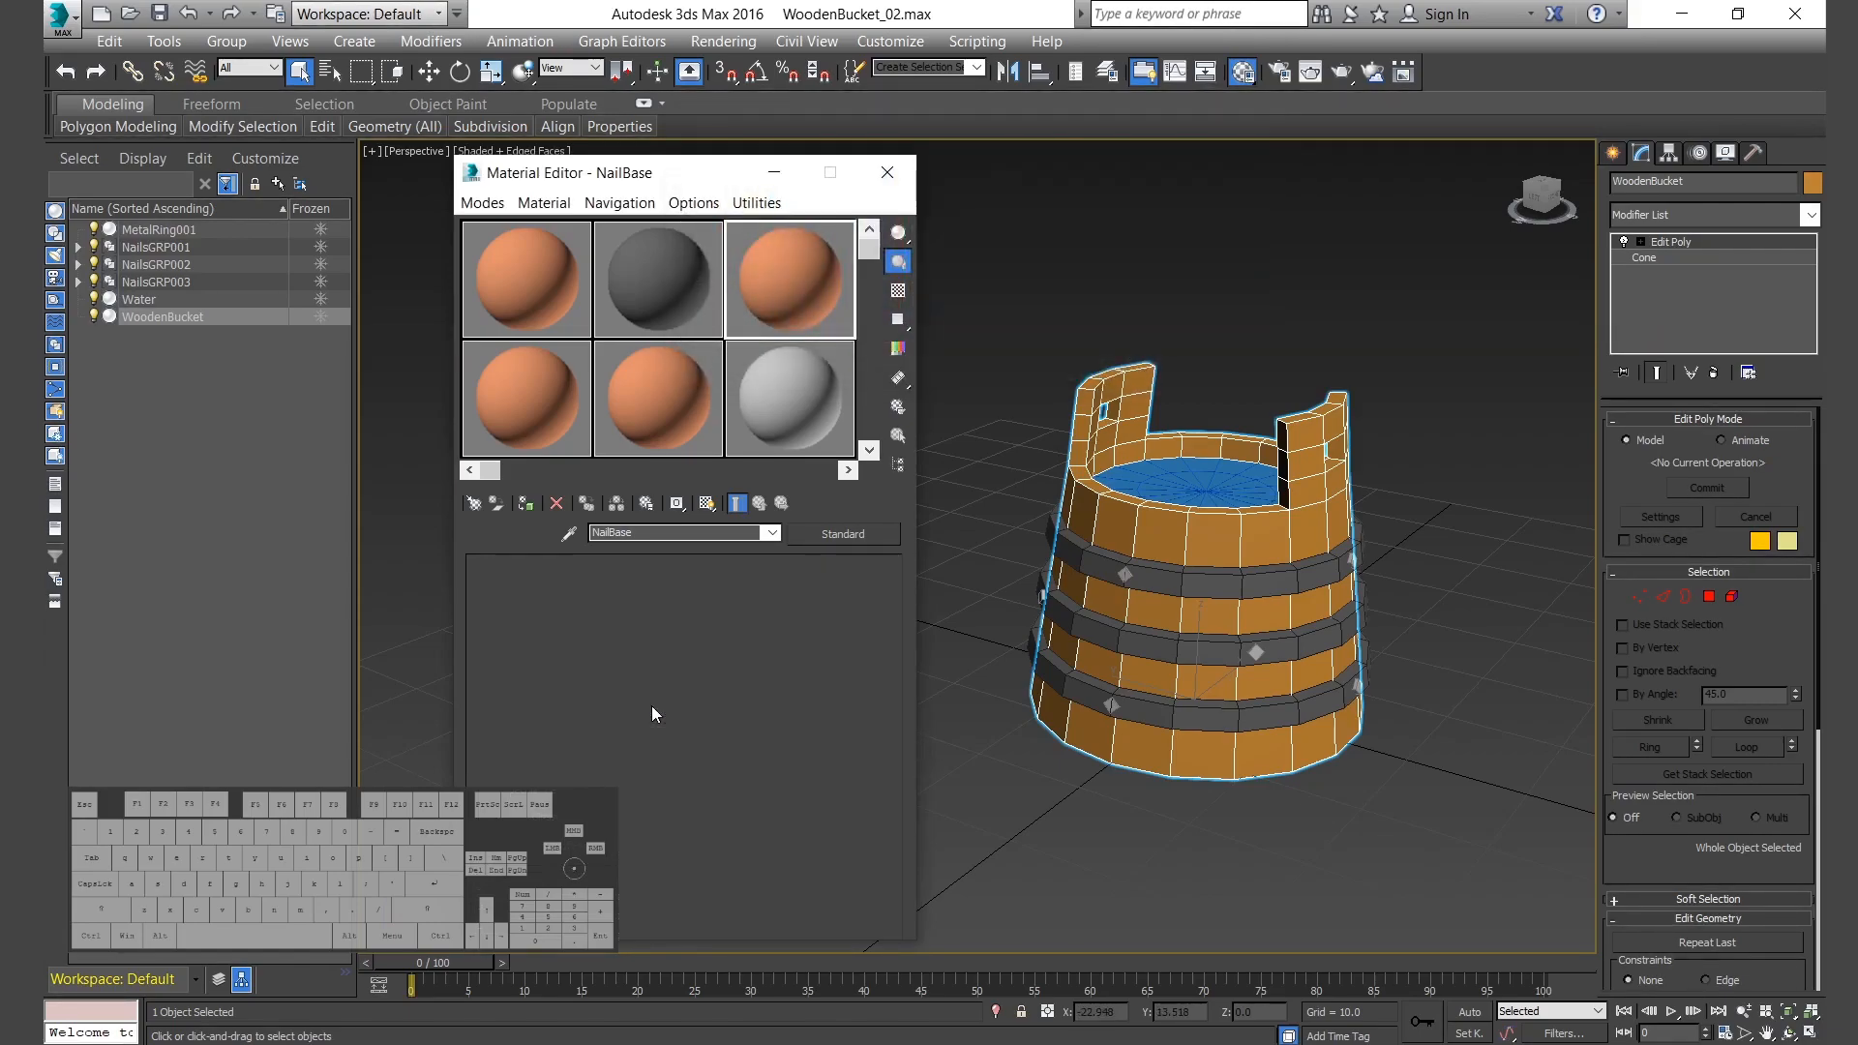
Rename the NailBase occlusion map NailMap.
{"action": "left_click", "coordinate": [654, 707]}
{"action": "key", "text": "Left"}
{"action": "key", "text": "Left"}
{"action": "key", "text": "Left"}
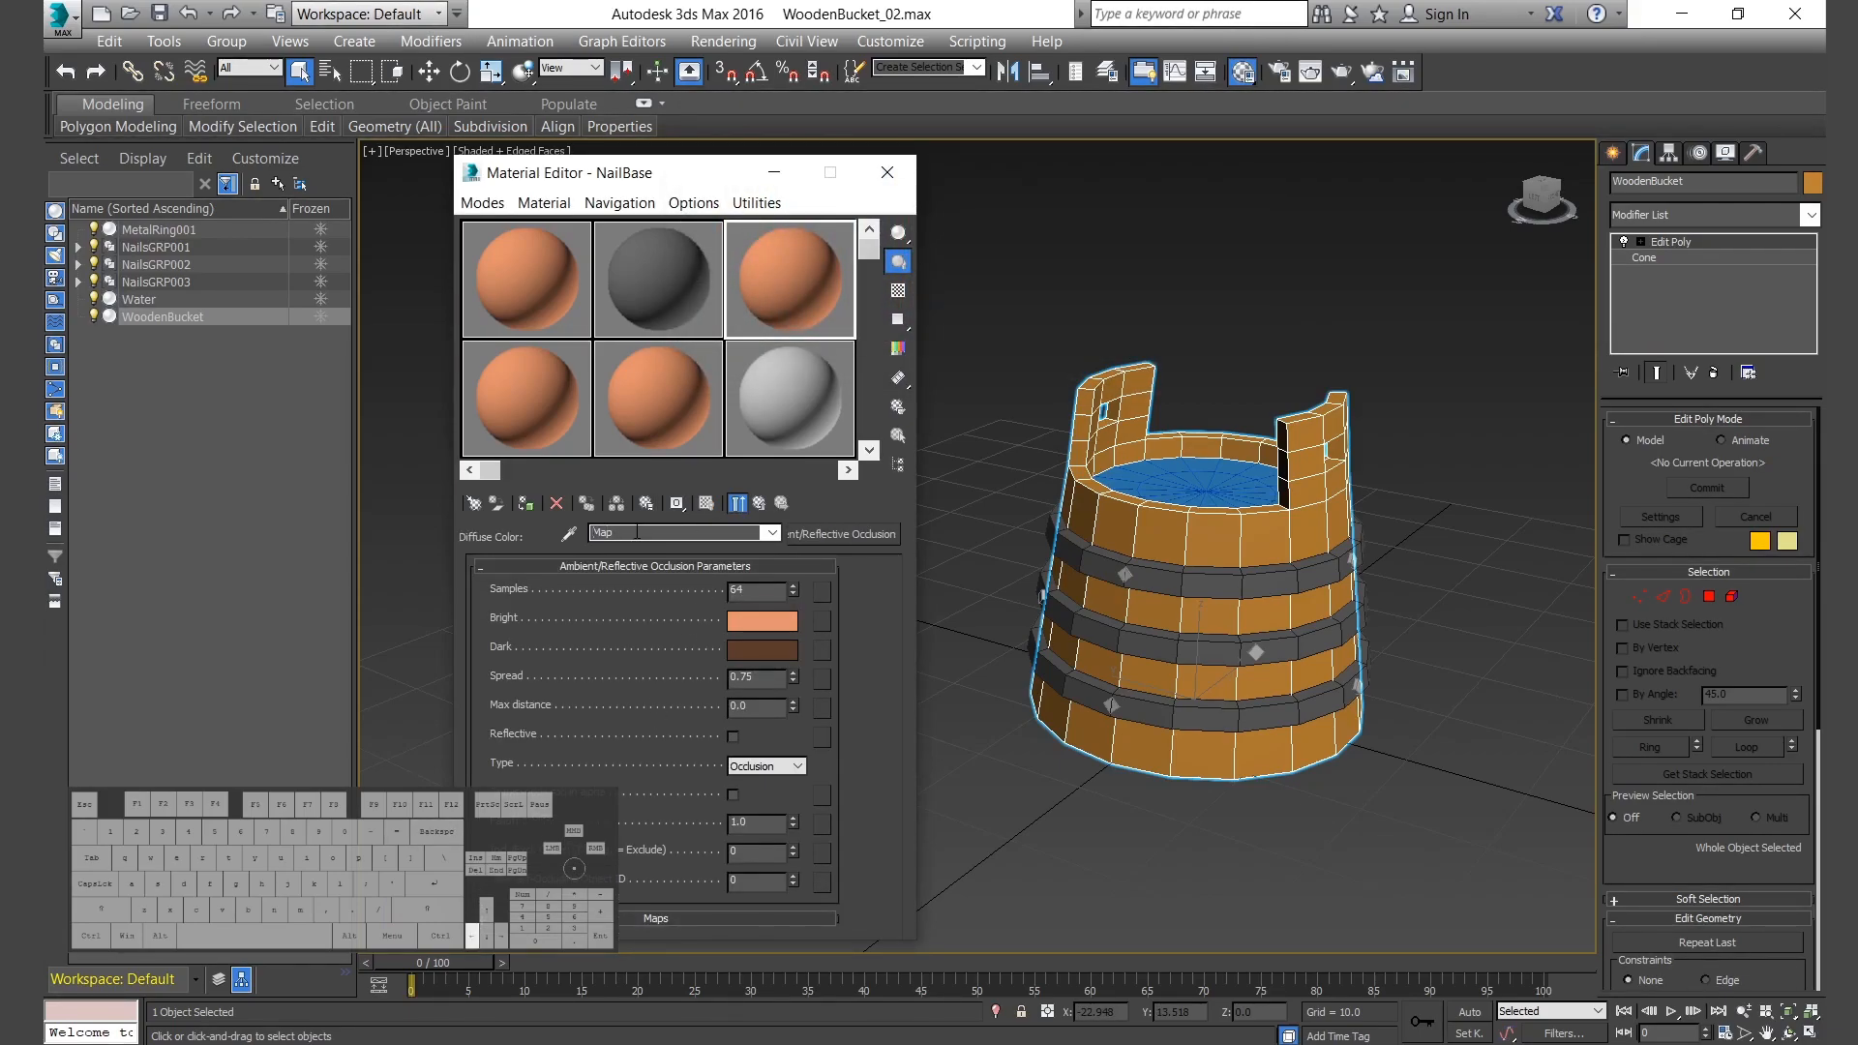
{"action": "type", "text": "Na"}
Set NailMap's Bright colour to a dark neutral grey with value 0.08.
{"action": "left_click", "coordinate": [760, 620]}
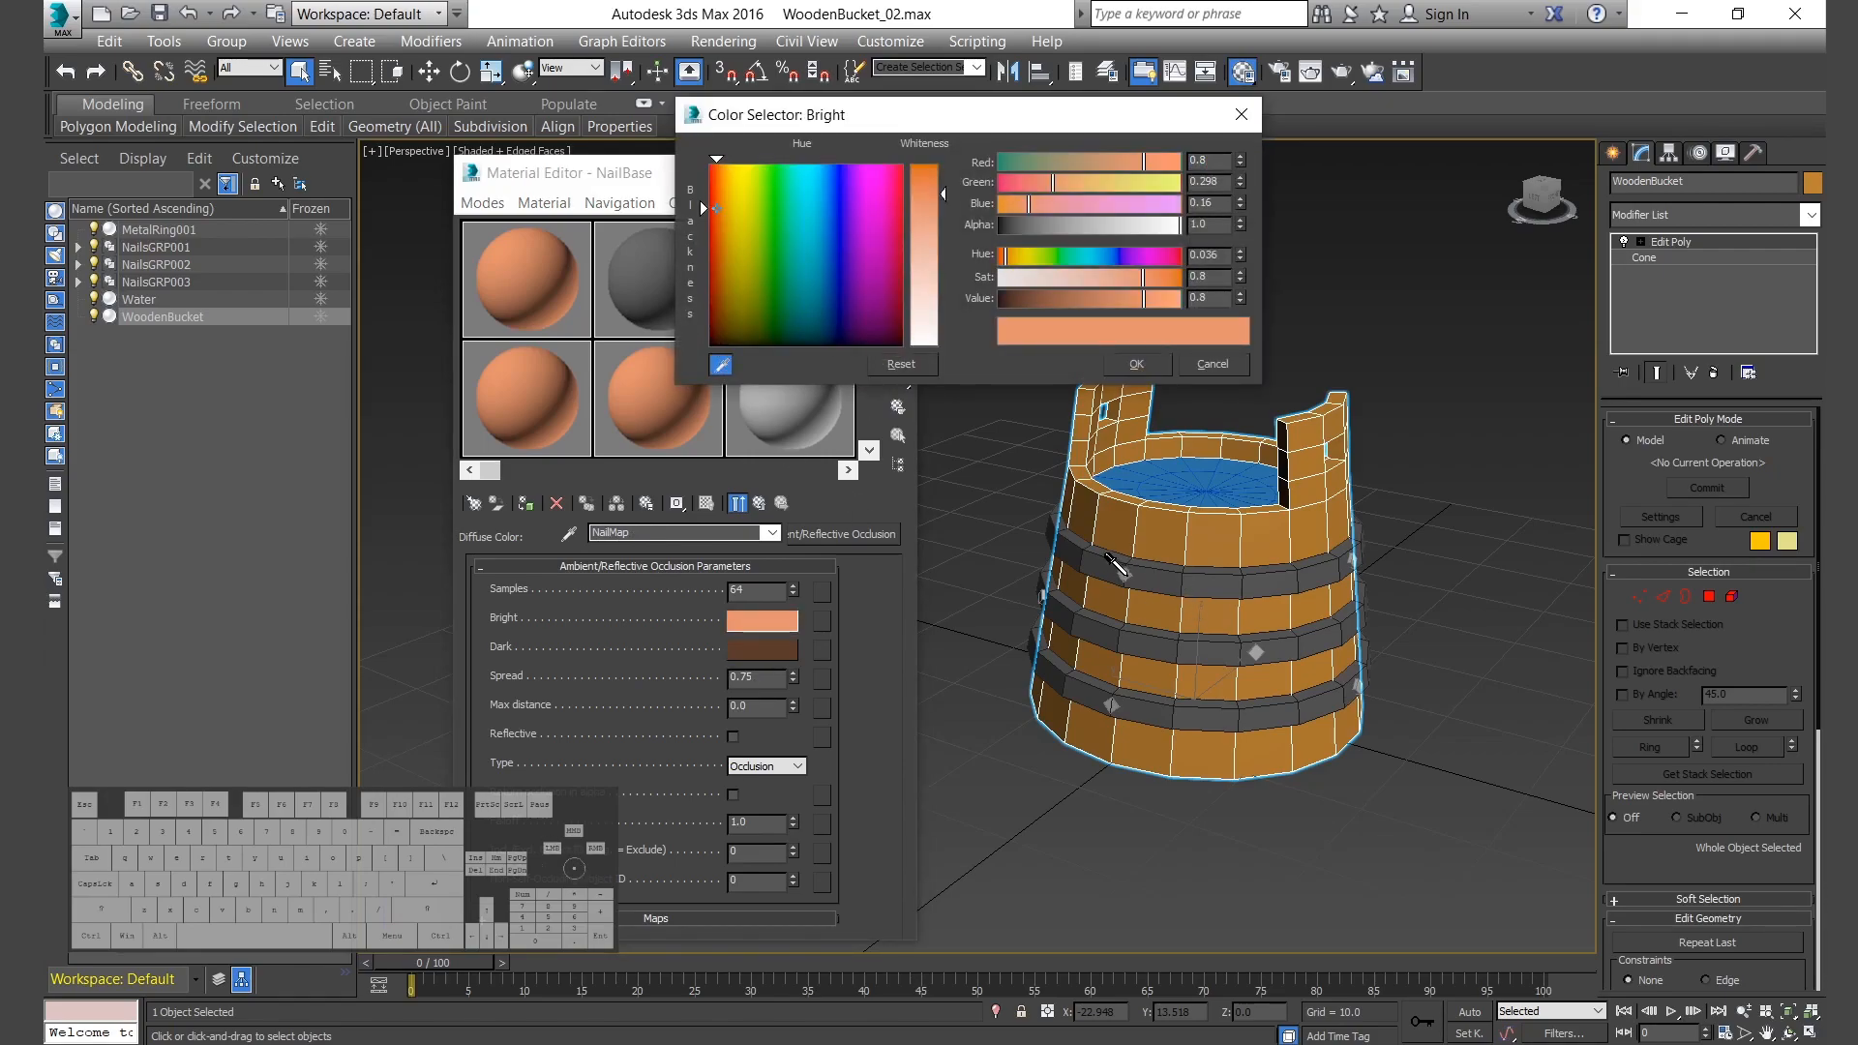
{"action": "left_click_drag", "start_coordinate": [1240, 295], "coordinate": [1225, 303]}
{"action": "double_click", "coordinate": [1210, 297]}
{"action": "type", "text": "0.08"}
{"action": "key", "text": "Return"}
{"action": "left_click", "coordinate": [1136, 364]}
Copy NailMap's Bright grey to Dark, darken it to black and return to the parent material.
{"action": "left_click_drag", "start_coordinate": [761, 620], "coordinate": [757, 646]}
{"action": "left_click", "coordinate": [675, 554]}
{"action": "left_click", "coordinate": [774, 652]}
{"action": "left_click", "coordinate": [900, 362]}
{"action": "left_click", "coordinate": [1136, 364]}
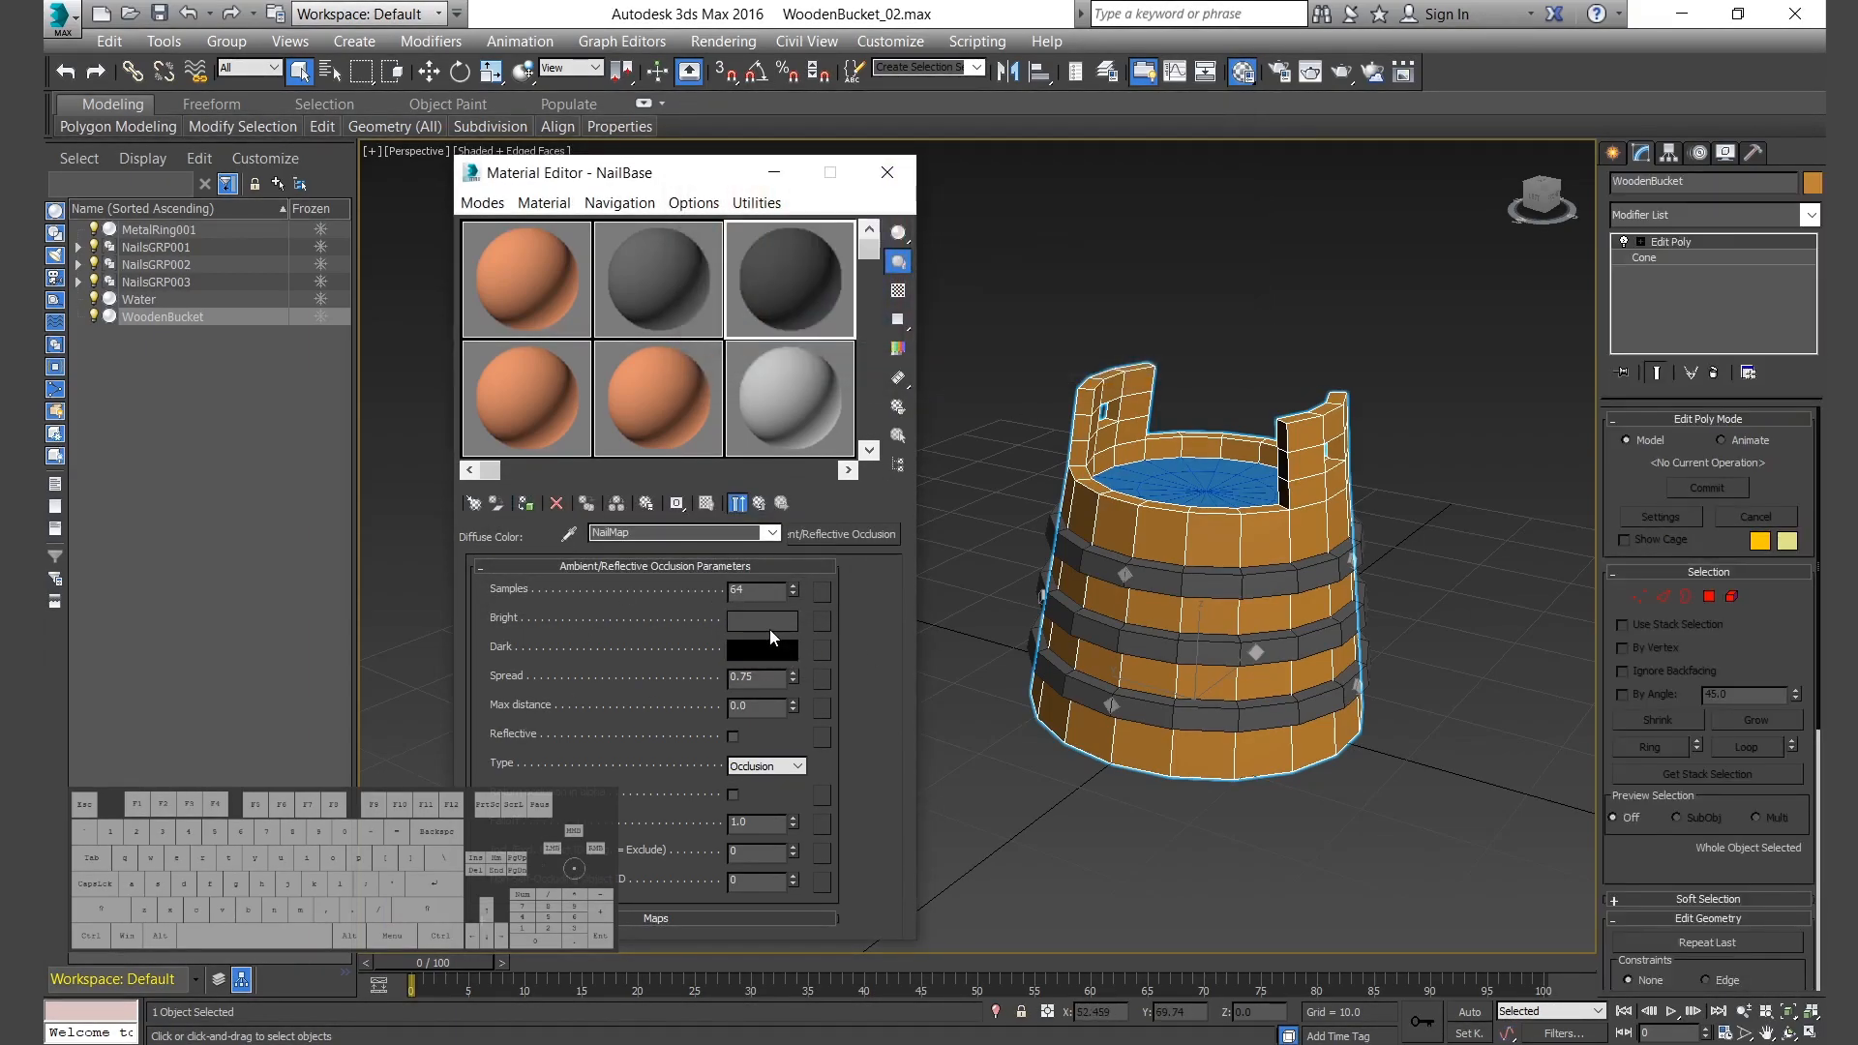
{"action": "left_click", "coordinate": [758, 503]}
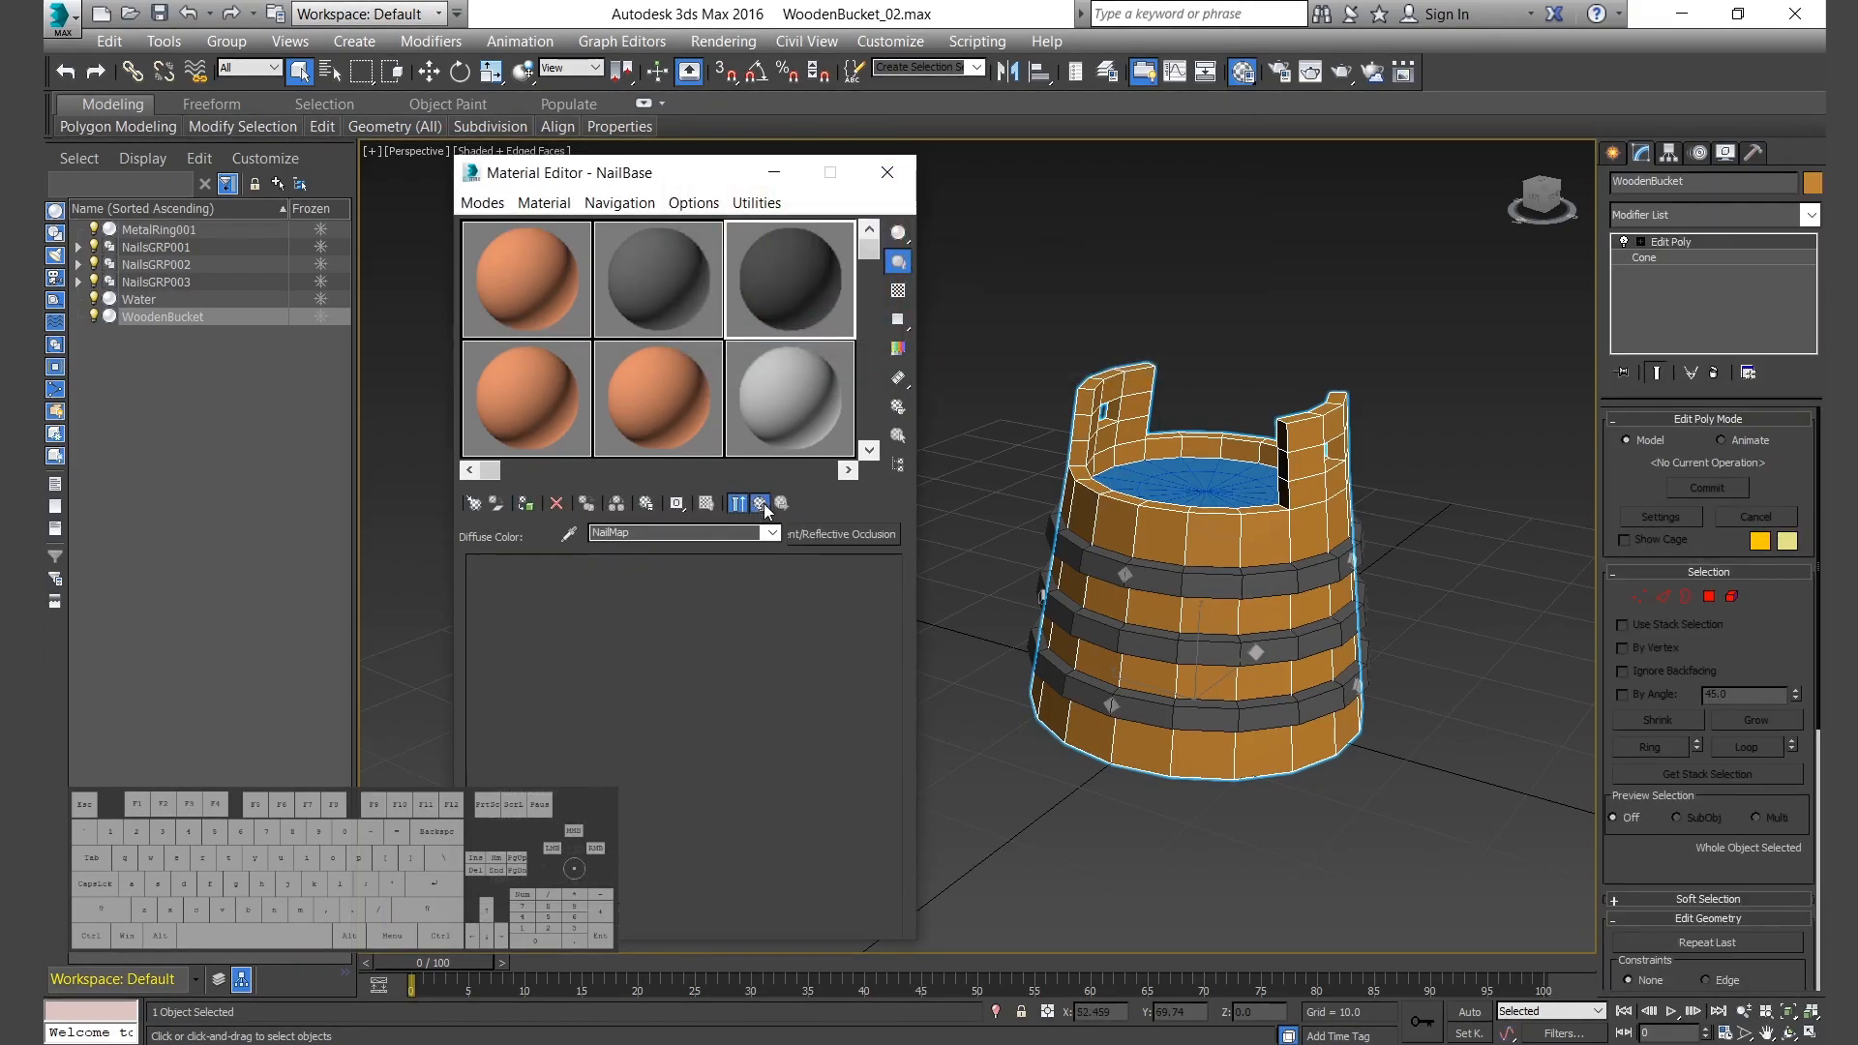
Set the fourth slot's diffuse colour and its occlusion map's Bright colour to the blue sampled from the water.
{"action": "left_click", "coordinate": [534, 411]}
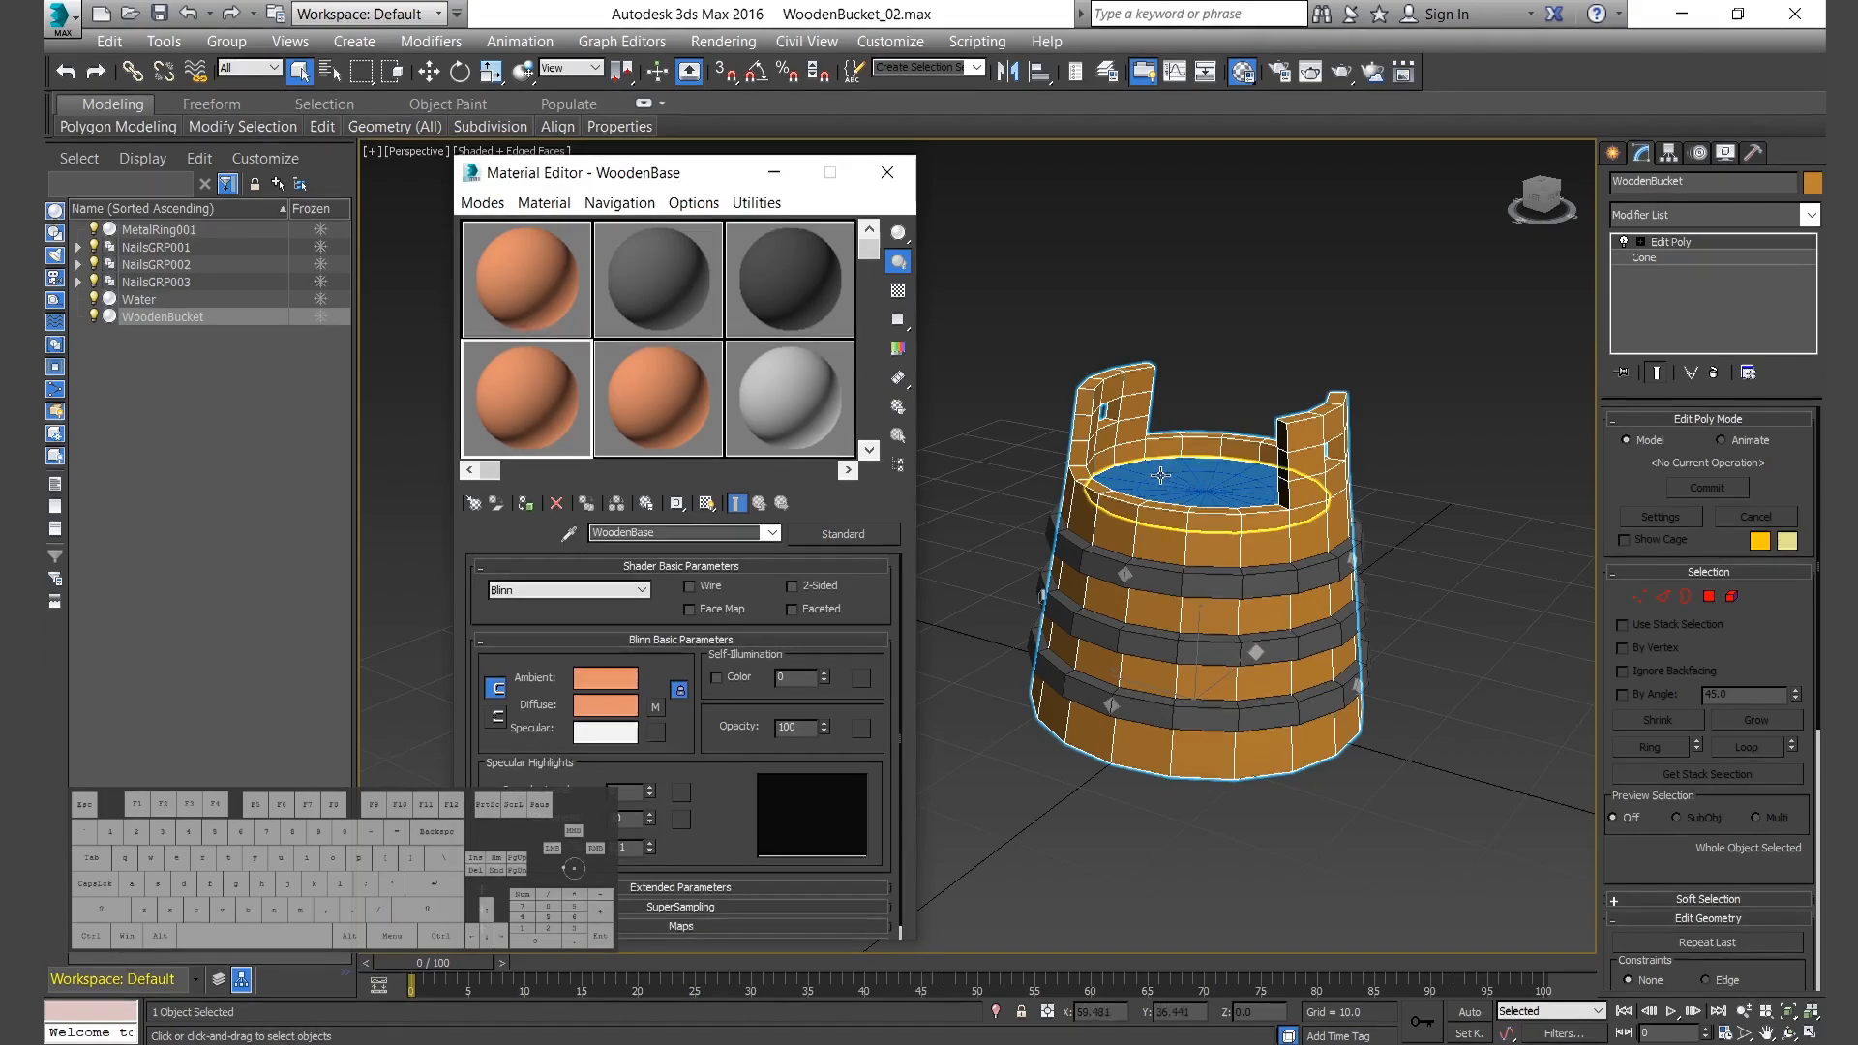
{"action": "left_click", "coordinate": [608, 705]}
{"action": "left_click_drag", "start_coordinate": [722, 365], "coordinate": [1191, 478]}
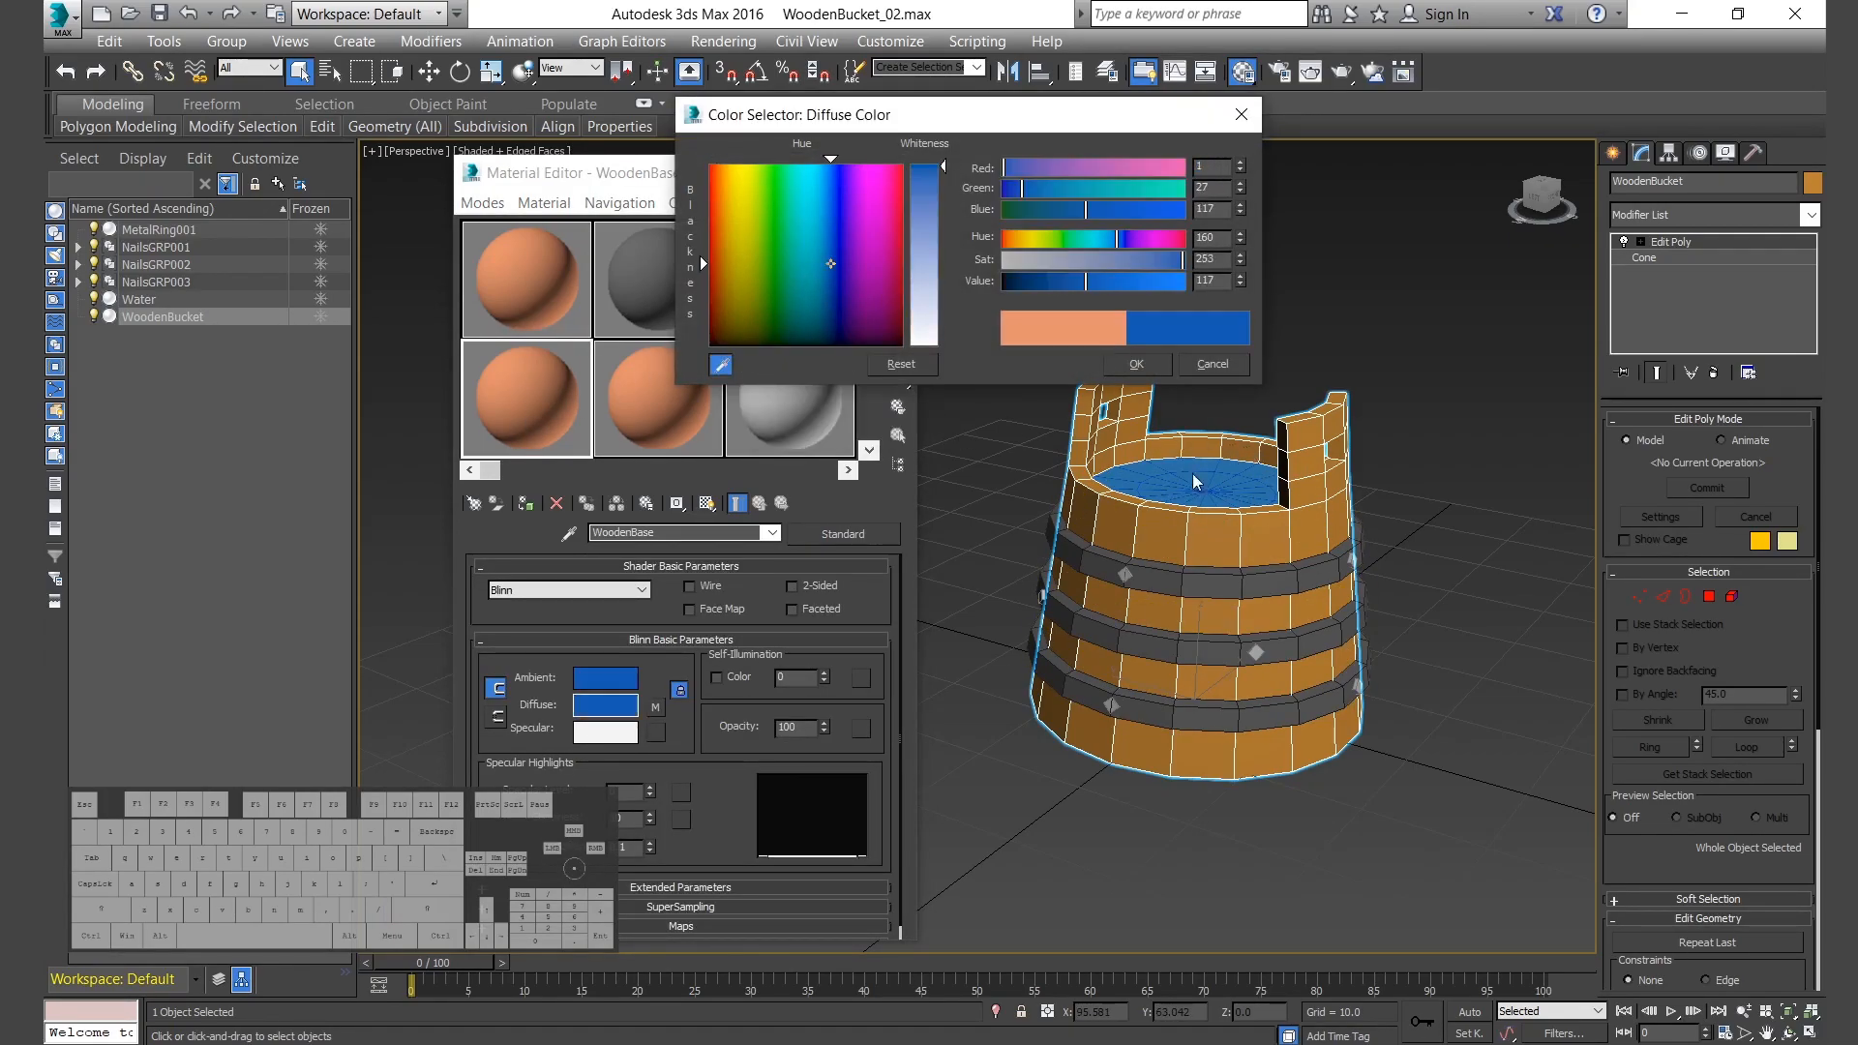
{"action": "left_click", "coordinate": [1137, 365]}
{"action": "left_click", "coordinate": [656, 707]}
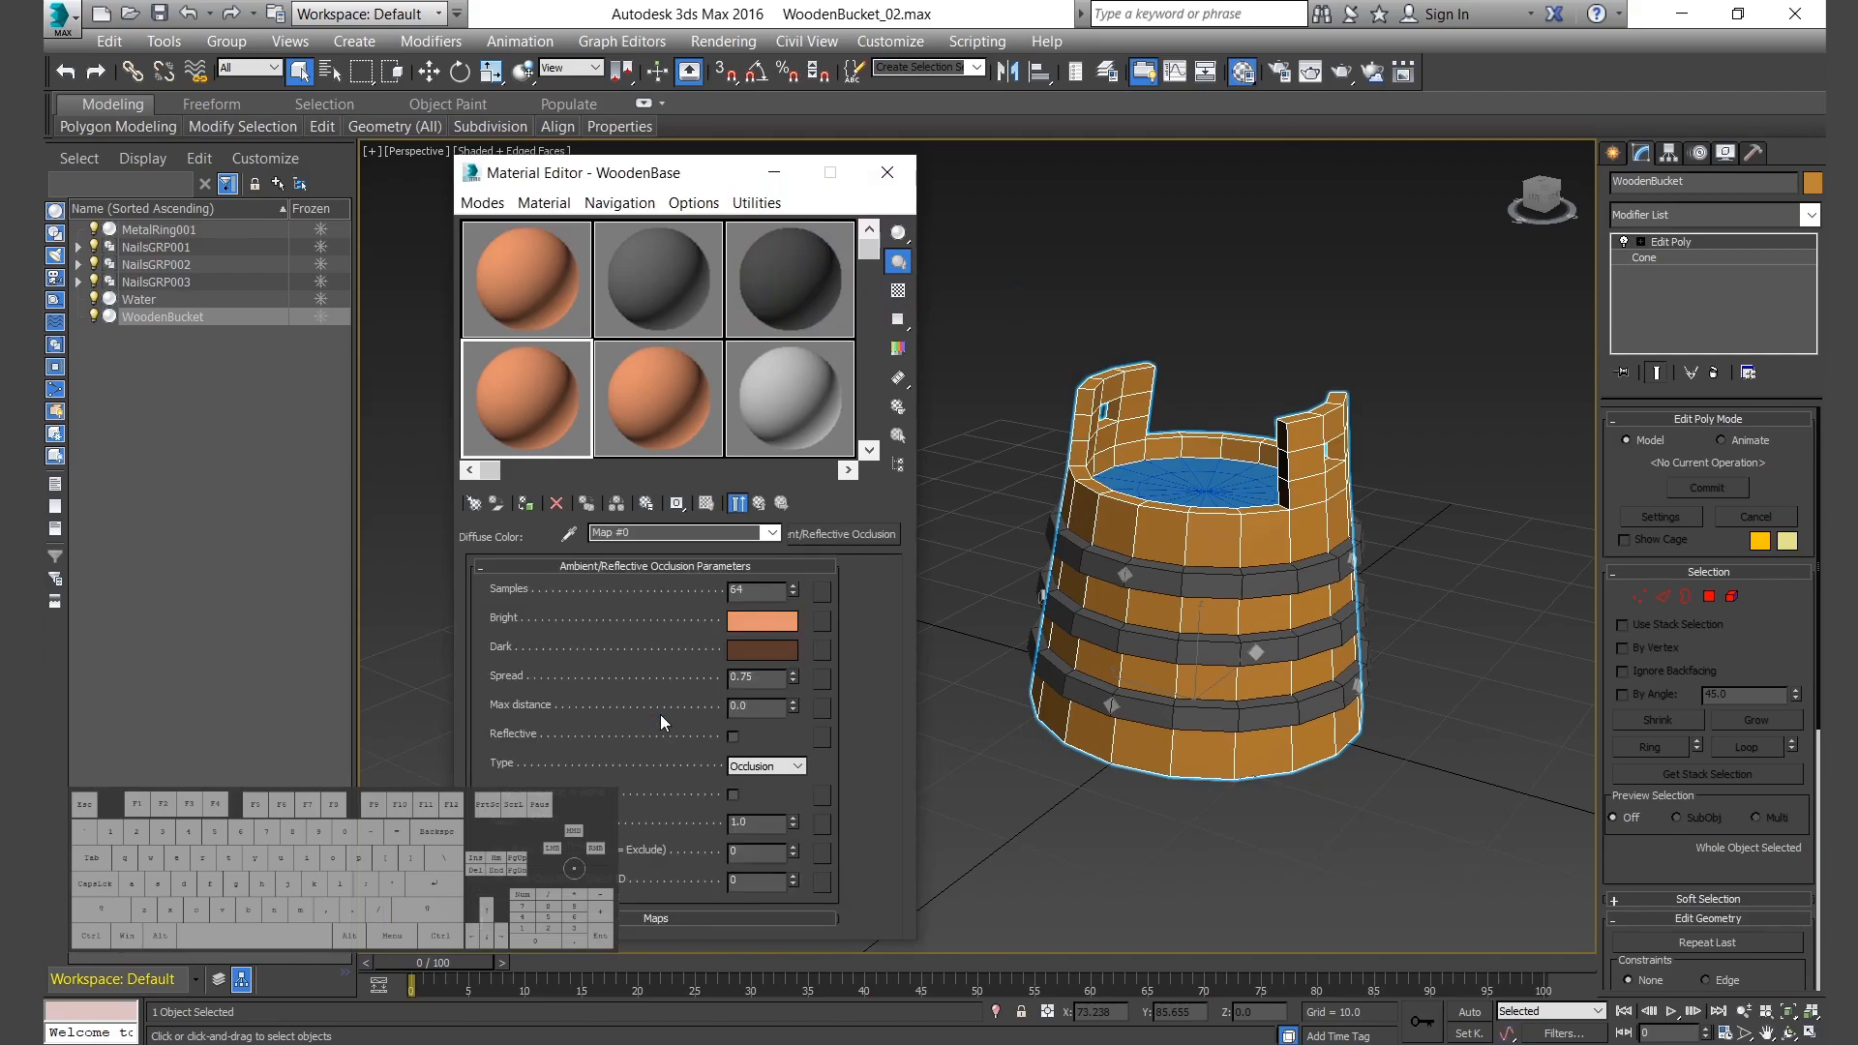
{"action": "left_click", "coordinate": [739, 619]}
{"action": "left_click_drag", "start_coordinate": [721, 365], "coordinate": [1151, 462]}
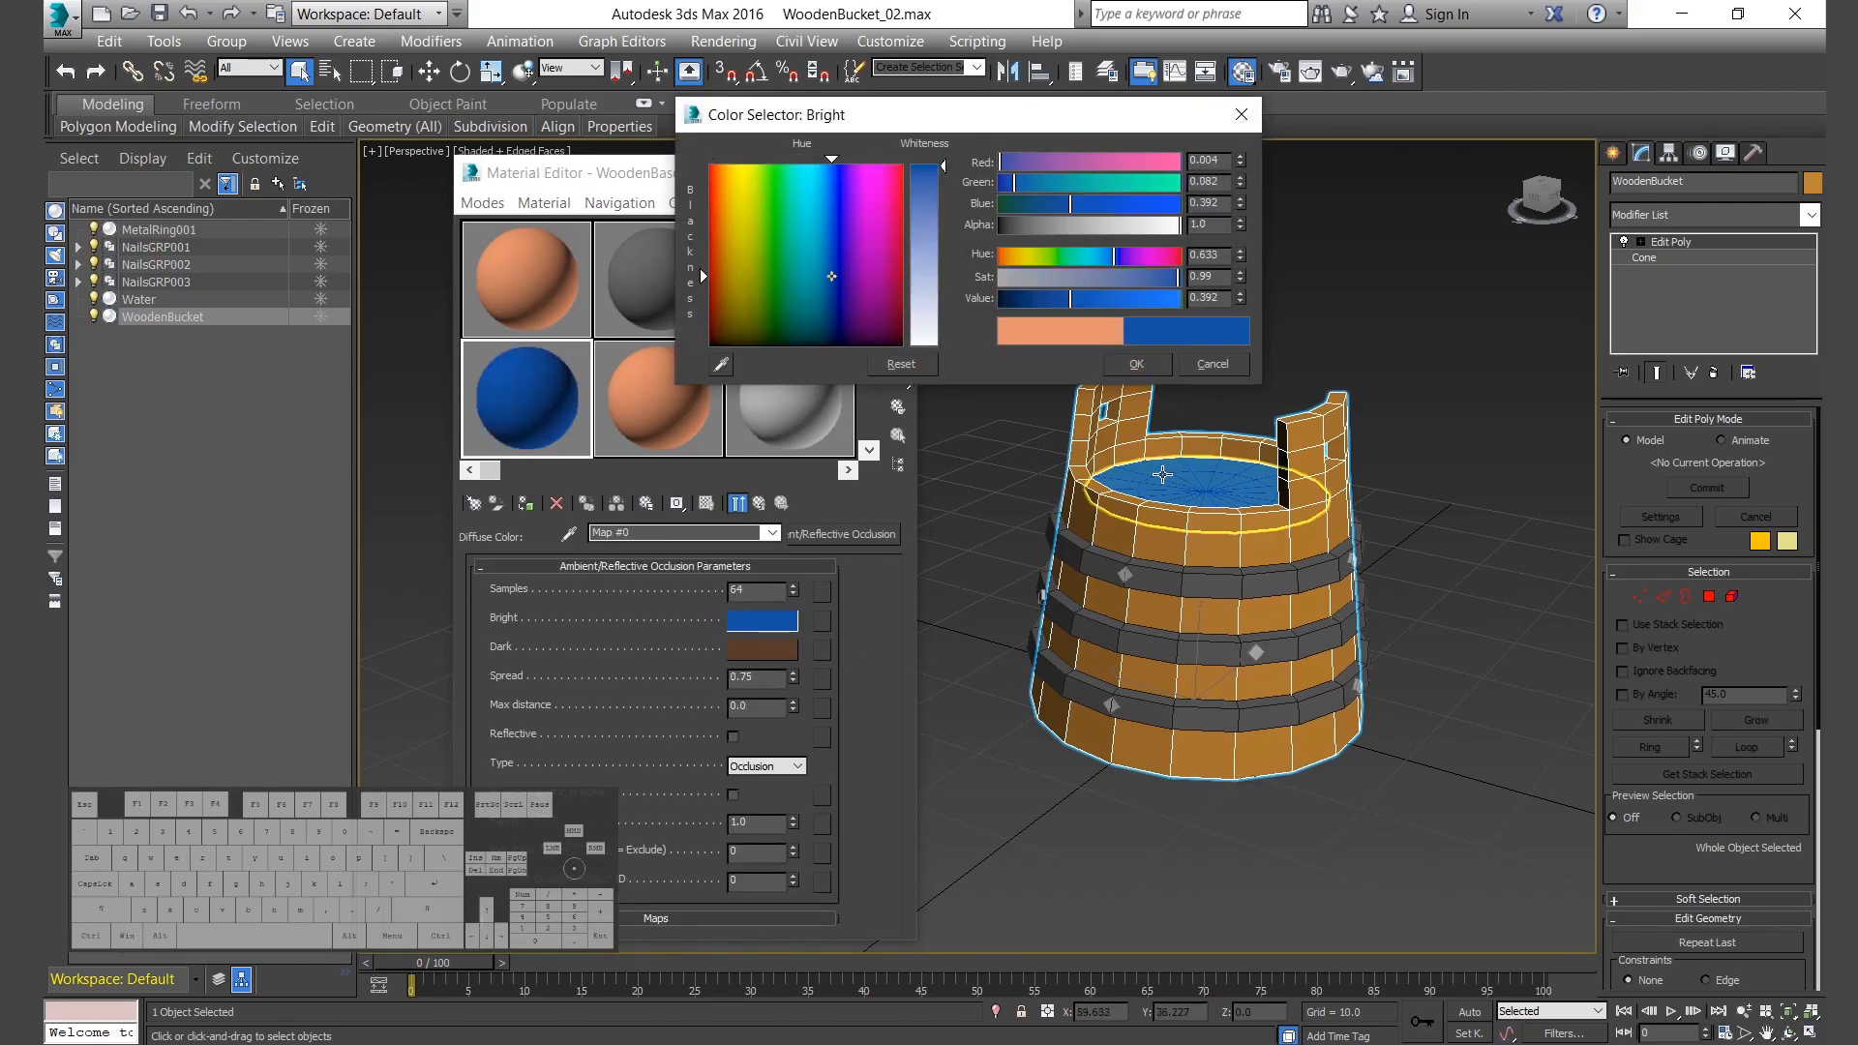
{"action": "left_click", "coordinate": [1137, 365]}
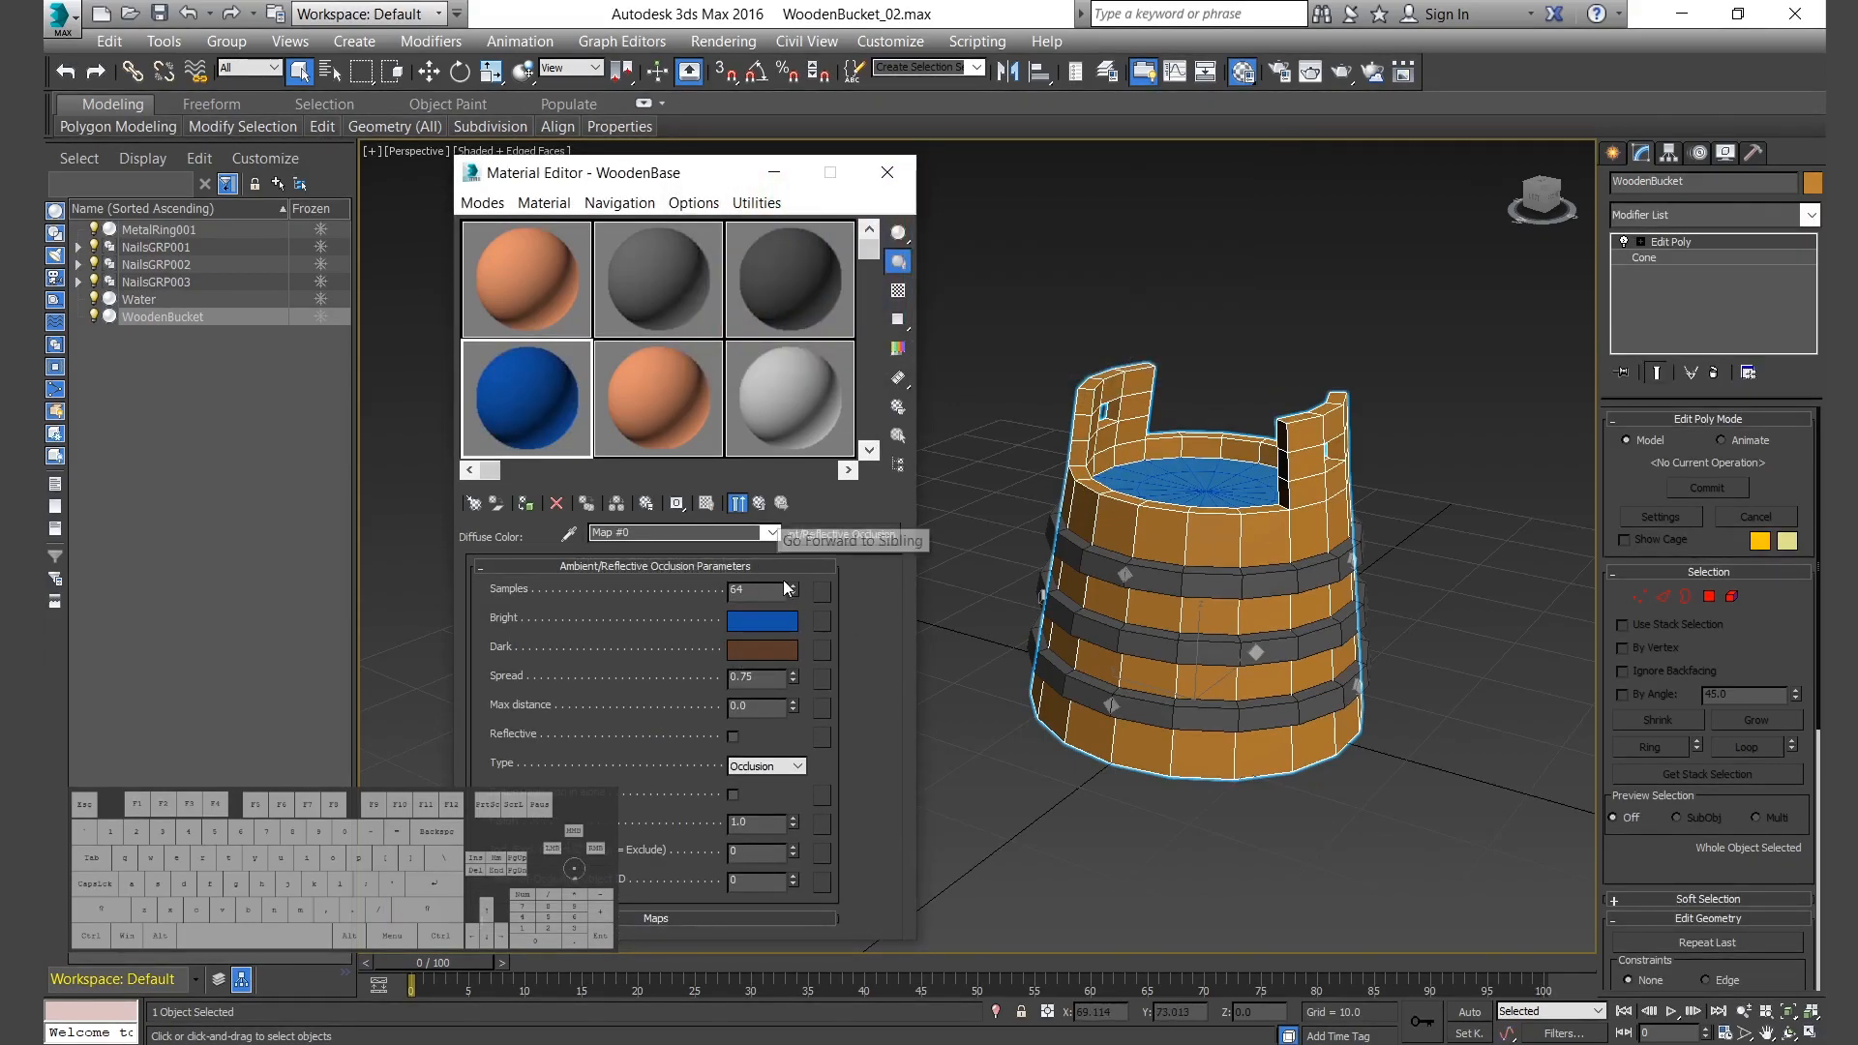
Copy the map's Bright blue to Dark and set Bright to hue 0.609, saturation 0.8 and value 0.6.
{"action": "left_click_drag", "start_coordinate": [769, 642], "coordinate": [747, 607]}
{"action": "key", "text": "Return"}
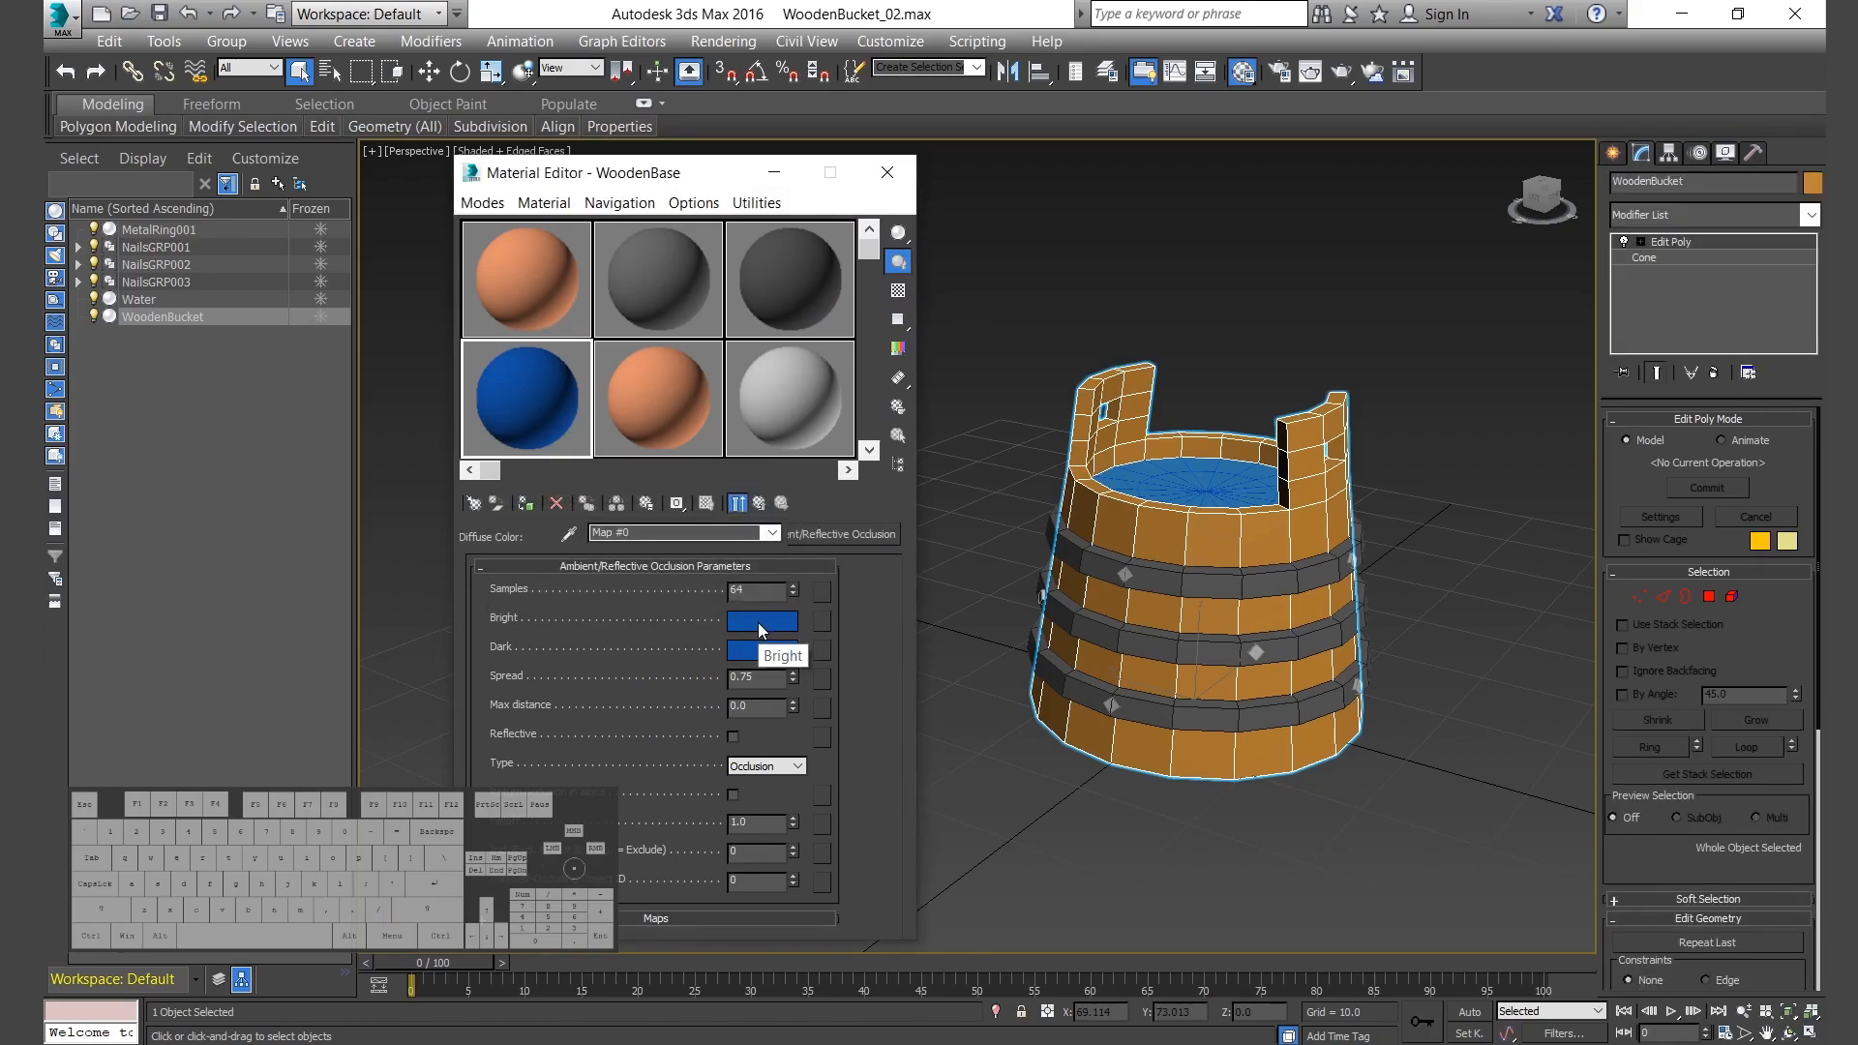
{"action": "left_click", "coordinate": [762, 620]}
{"action": "left_click", "coordinate": [1218, 279]}
{"action": "left_click_drag", "start_coordinate": [1225, 299], "coordinate": [1094, 276]}
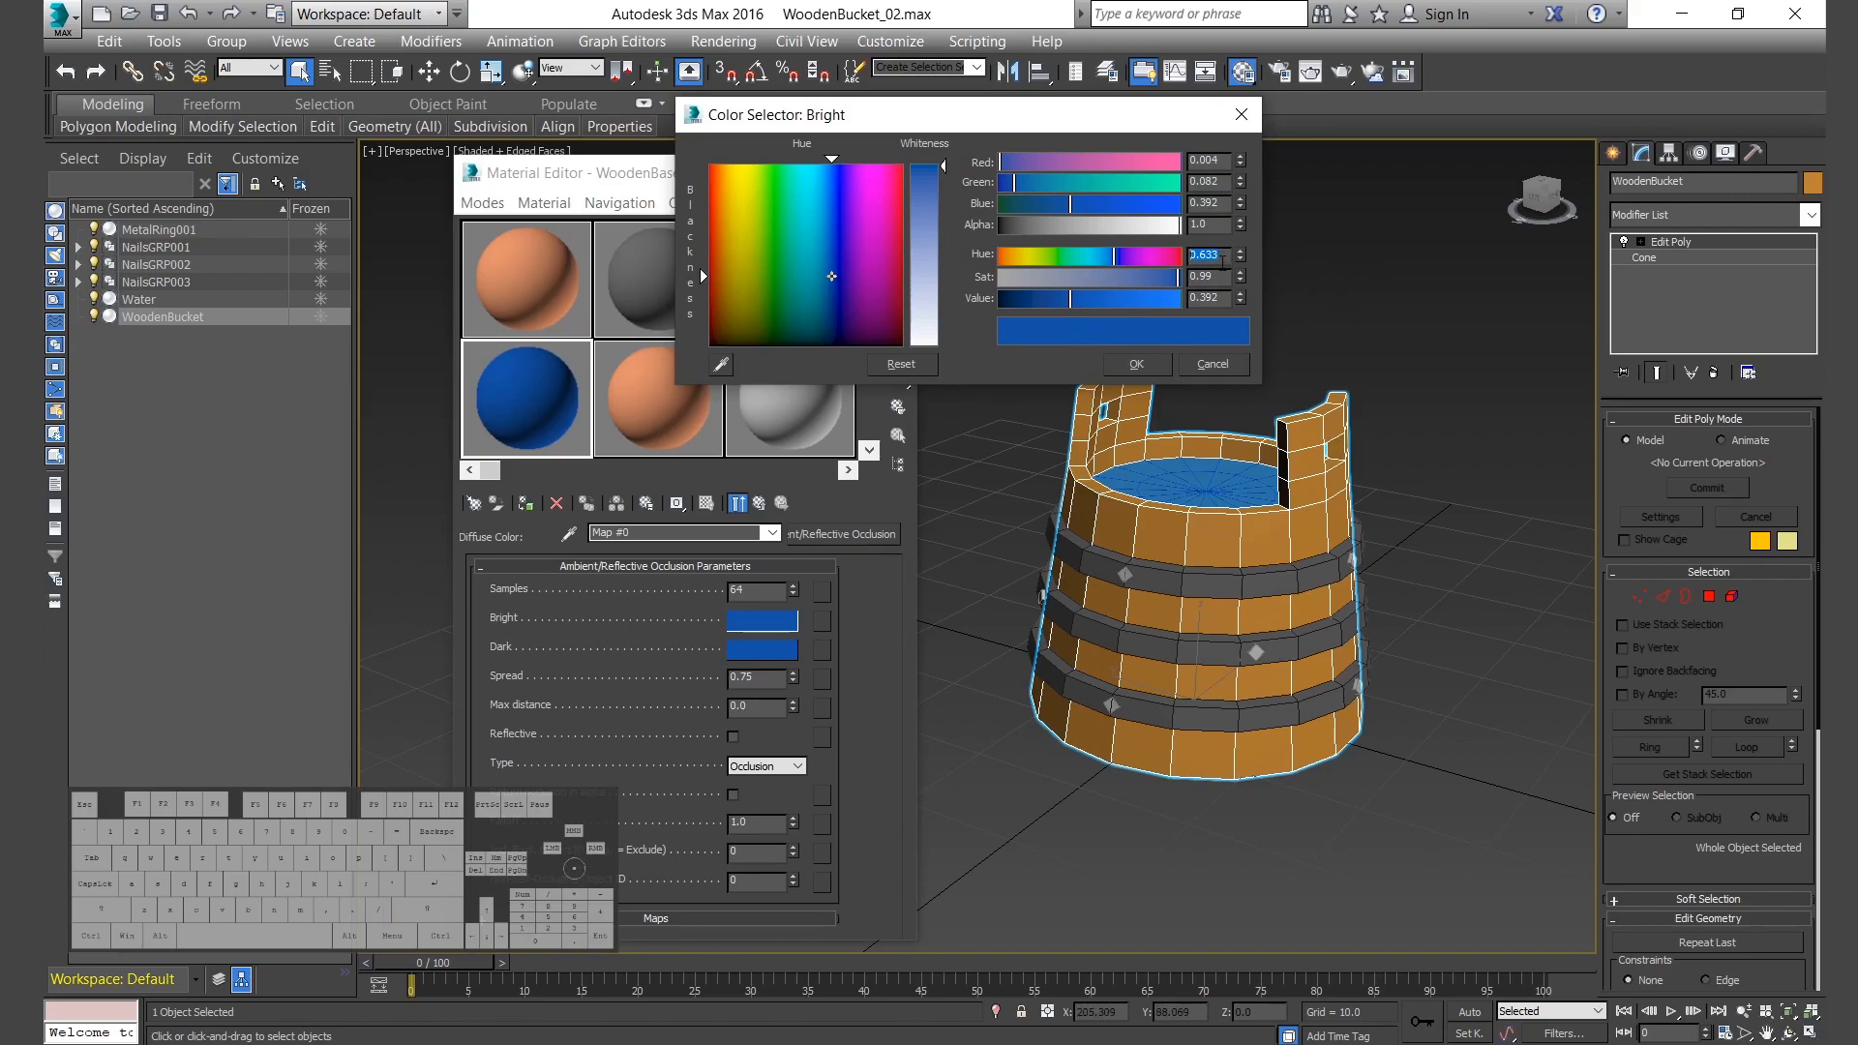
{"action": "type", "text": ".60"}
{"action": "key", "text": "Tab"}
{"action": "type", "text": ".8"}
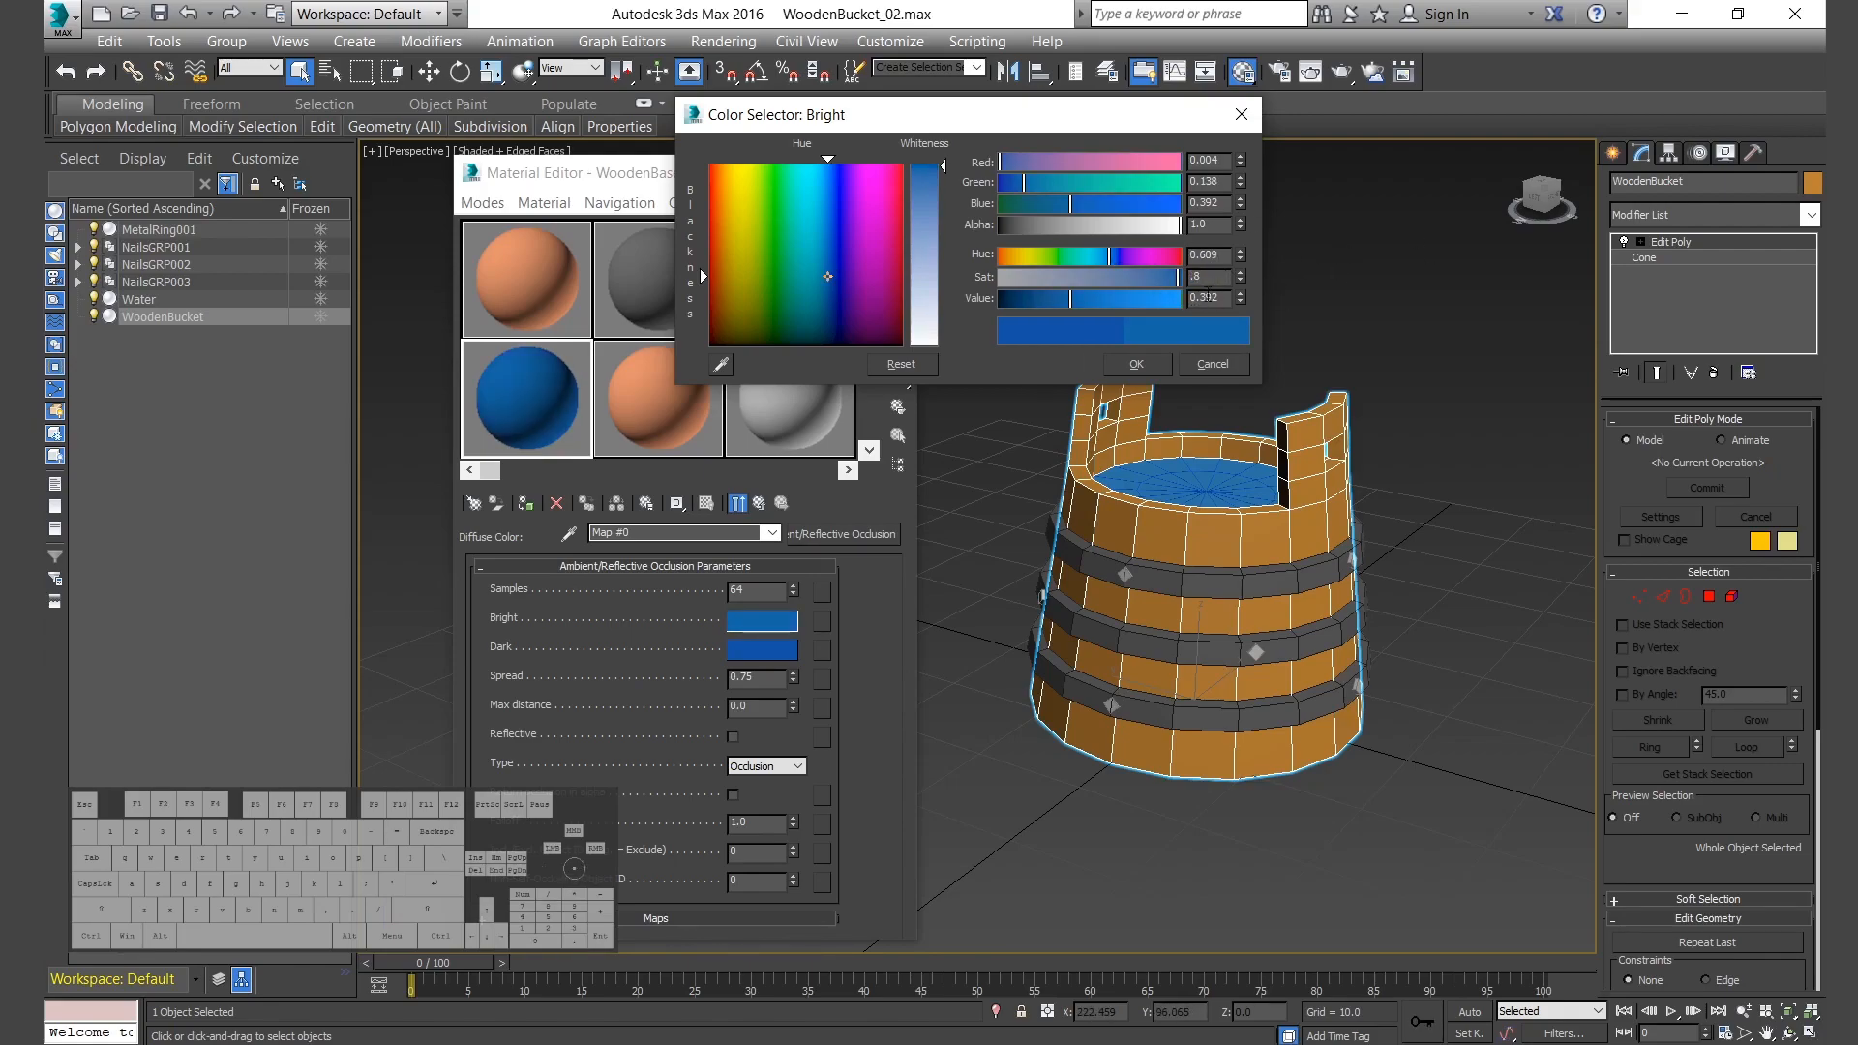
{"action": "key", "text": "Tab"}
{"action": "type", "text": ".6"}
{"action": "key", "text": "Return"}
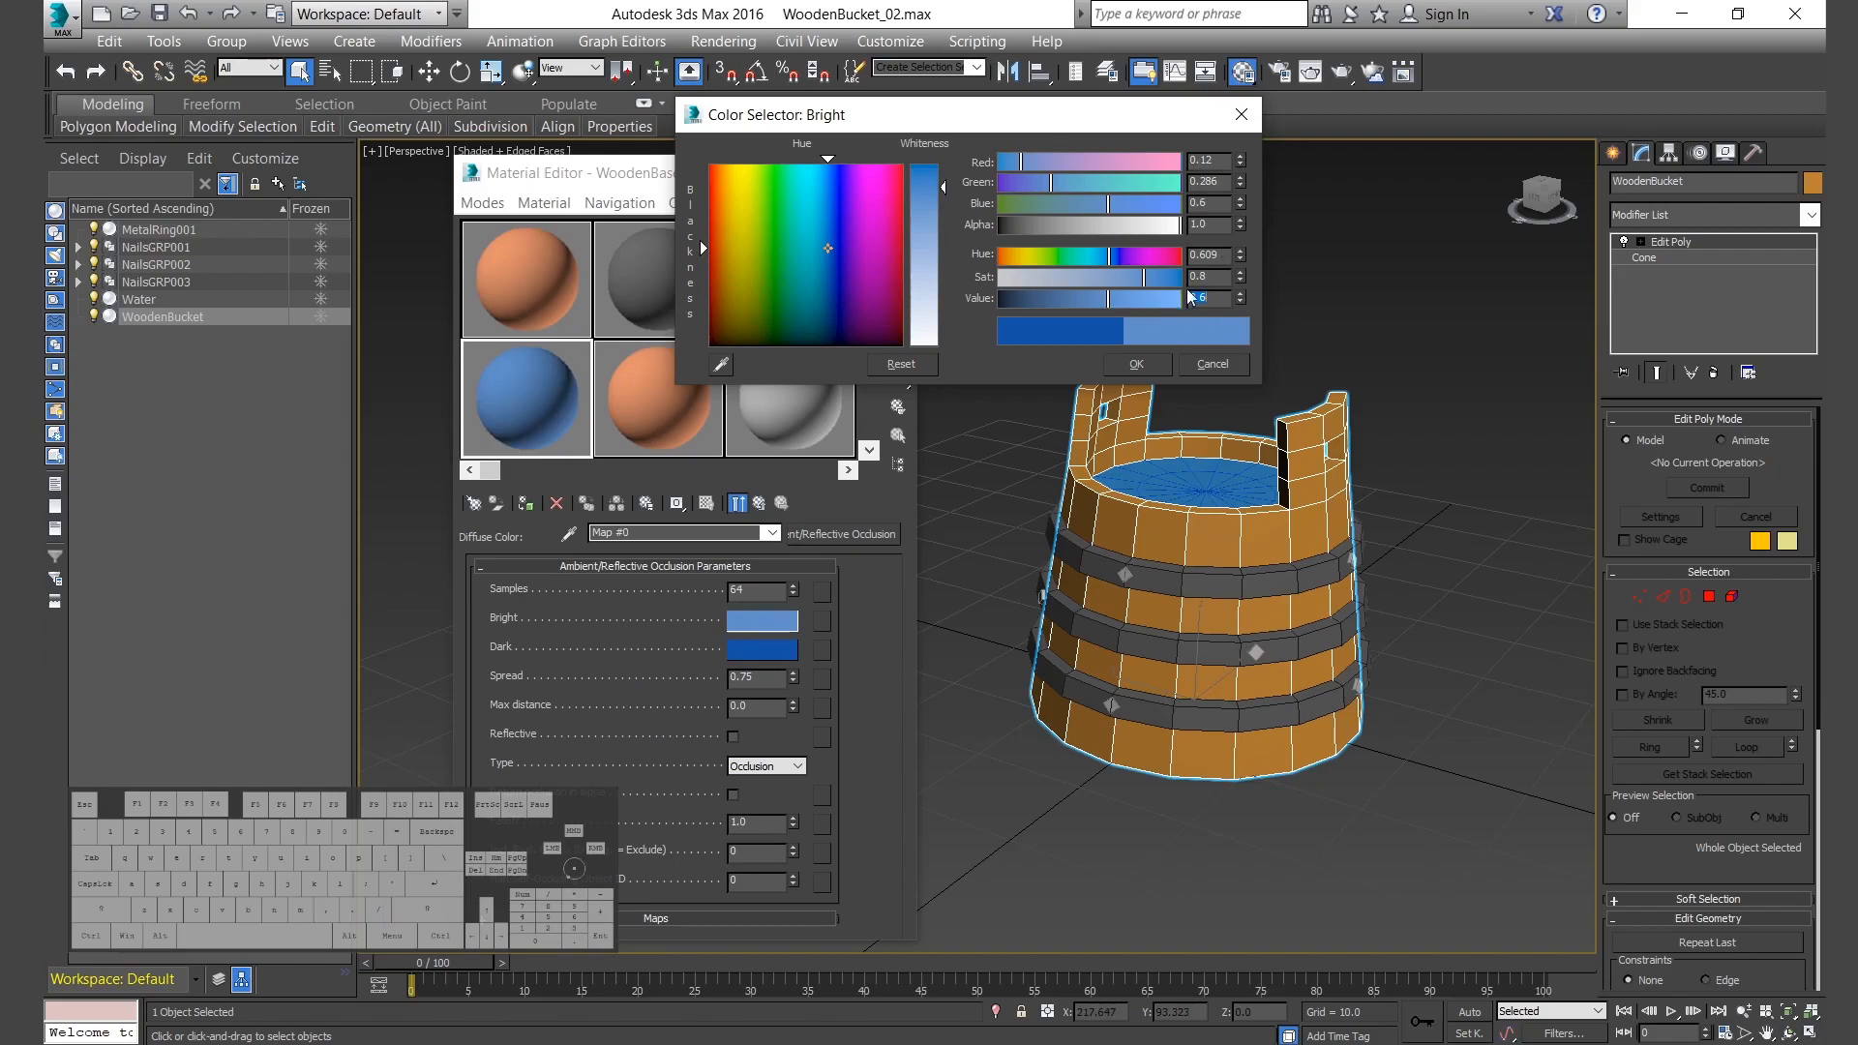
{"action": "left_click", "coordinate": [1134, 365]}
Copy the lighter Bright blue to Dark, lower its value to a dark blue and return to the parent material.
{"action": "left_click_drag", "start_coordinate": [760, 650], "coordinate": [763, 648]}
{"action": "left_click", "coordinate": [670, 567]}
{"action": "left_click", "coordinate": [799, 654]}
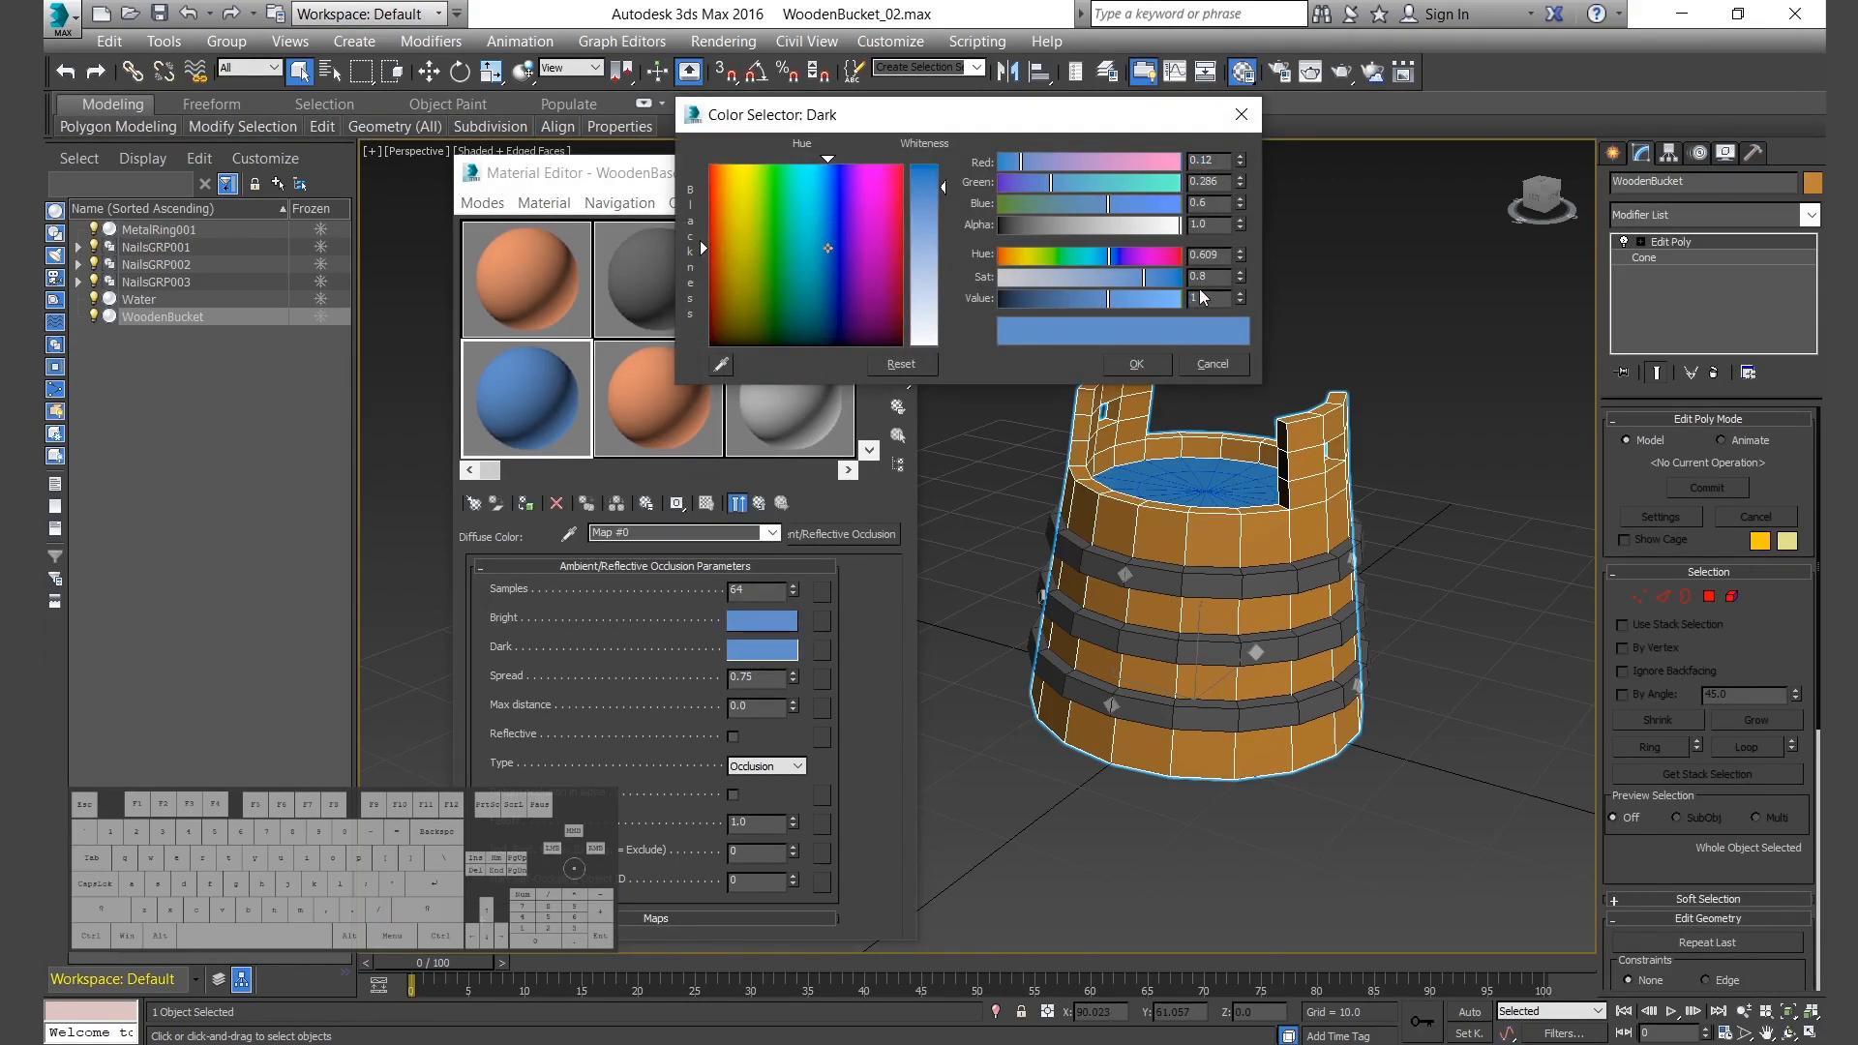
{"action": "type", "text": "."}
{"action": "left_click", "coordinate": [1128, 364]}
{"action": "left_click", "coordinate": [760, 502]}
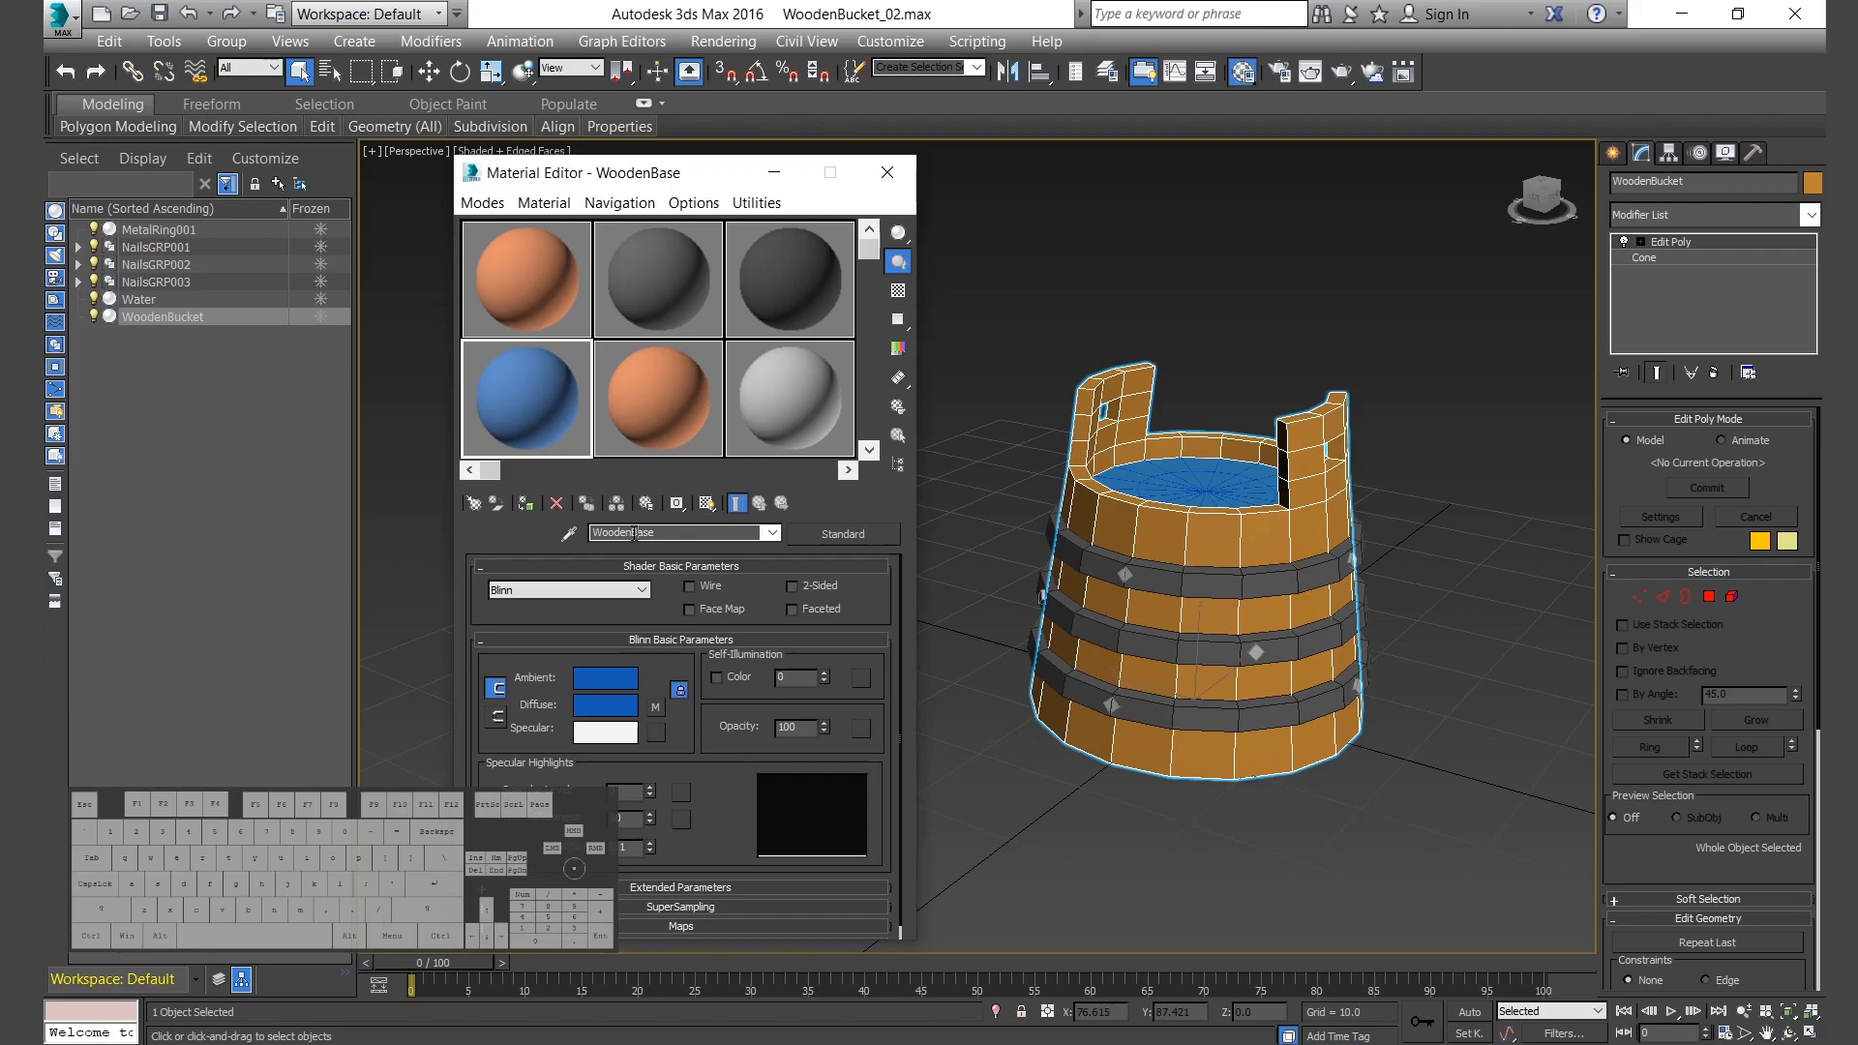
Rename the blue material in the fourth sample slot WaterBase.
{"action": "key", "text": "BackSpace"}
{"action": "key", "text": "BackSpace"}
{"action": "key", "text": "BackSpace"}
{"action": "key", "text": "BackSpace"}
{"action": "key", "text": "BackSpace"}
{"action": "type", "text": "ater"}
{"action": "type", "text": "B"}
Rename the WaterBase occlusion map WaterMap.
{"action": "left_click", "coordinate": [655, 707]}
{"action": "key", "text": "BackSpace"}
{"action": "key", "text": "BackSpace"}
{"action": "key", "text": "BackSpace"}
{"action": "key", "text": "Left"}
{"action": "key", "text": "Left"}
{"action": "key", "text": "Left"}
{"action": "type", "text": "Water"}
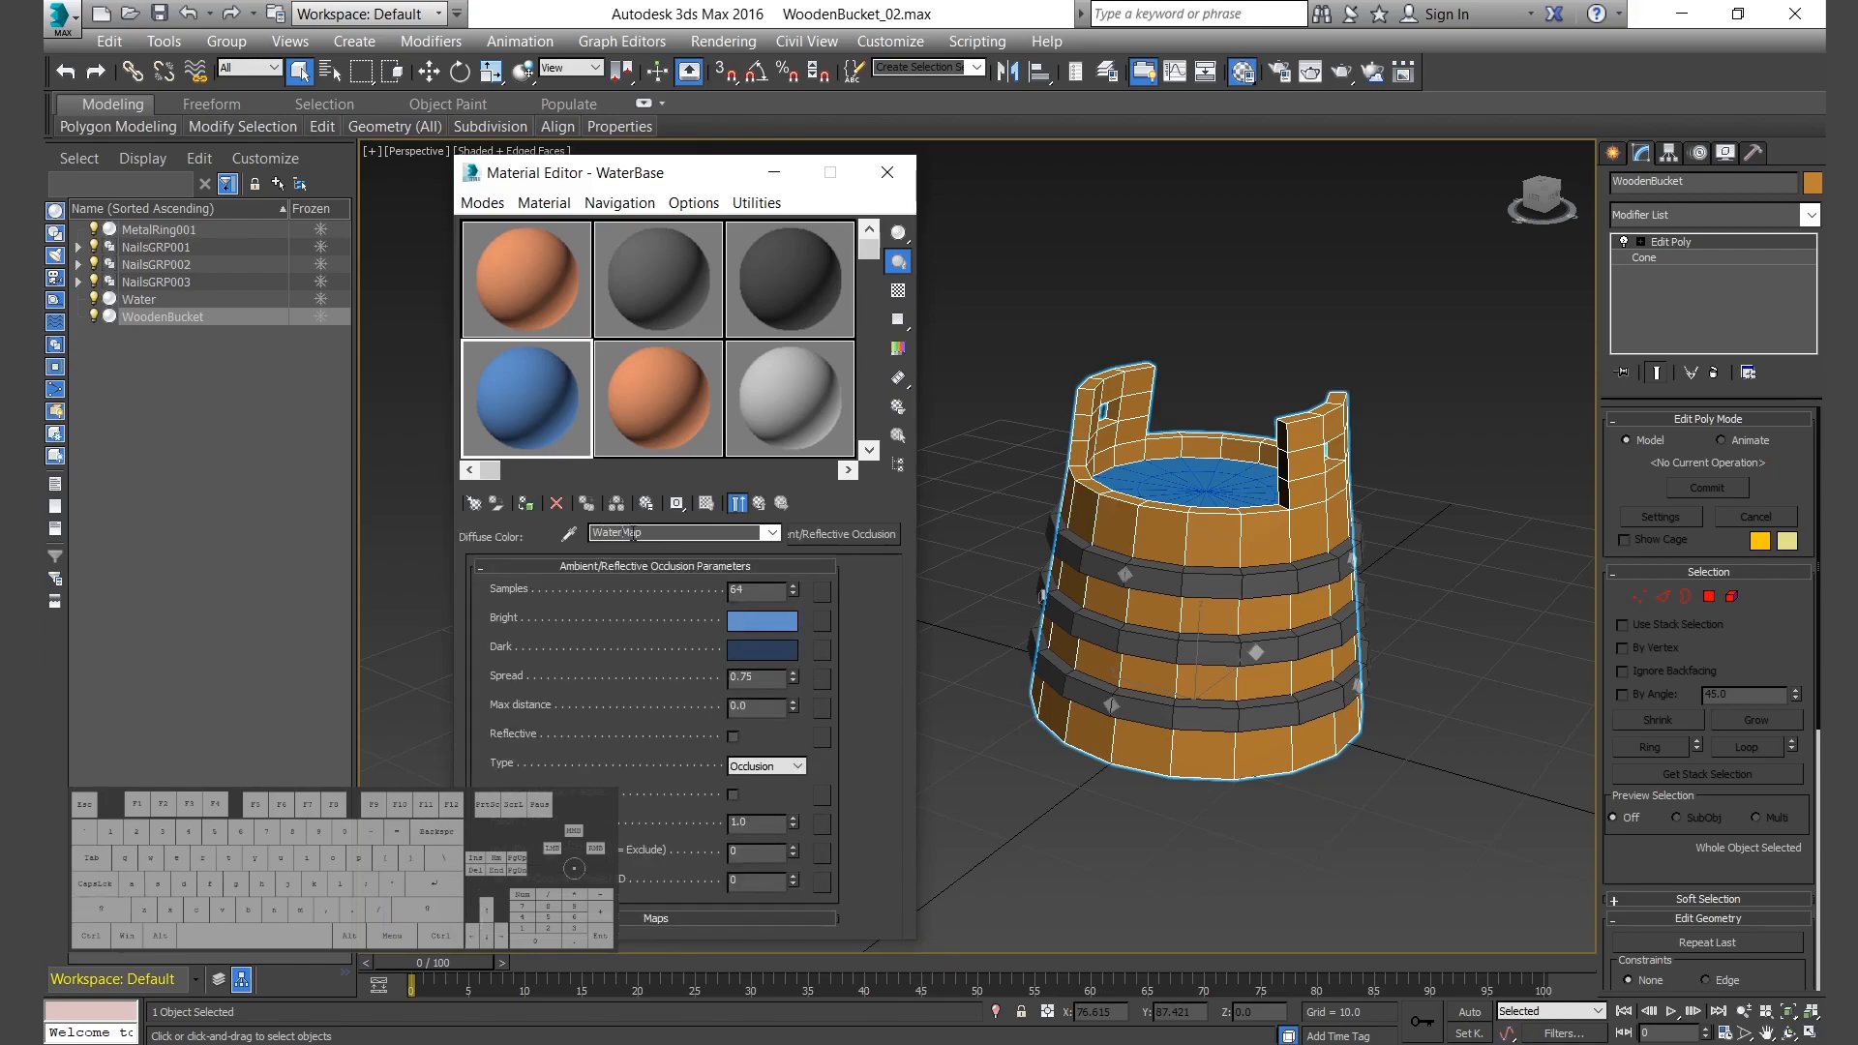
Copy WaterMap's Bright colour into the WaterBase material's diffuse colour.
{"action": "right_click", "coordinate": [756, 625]}
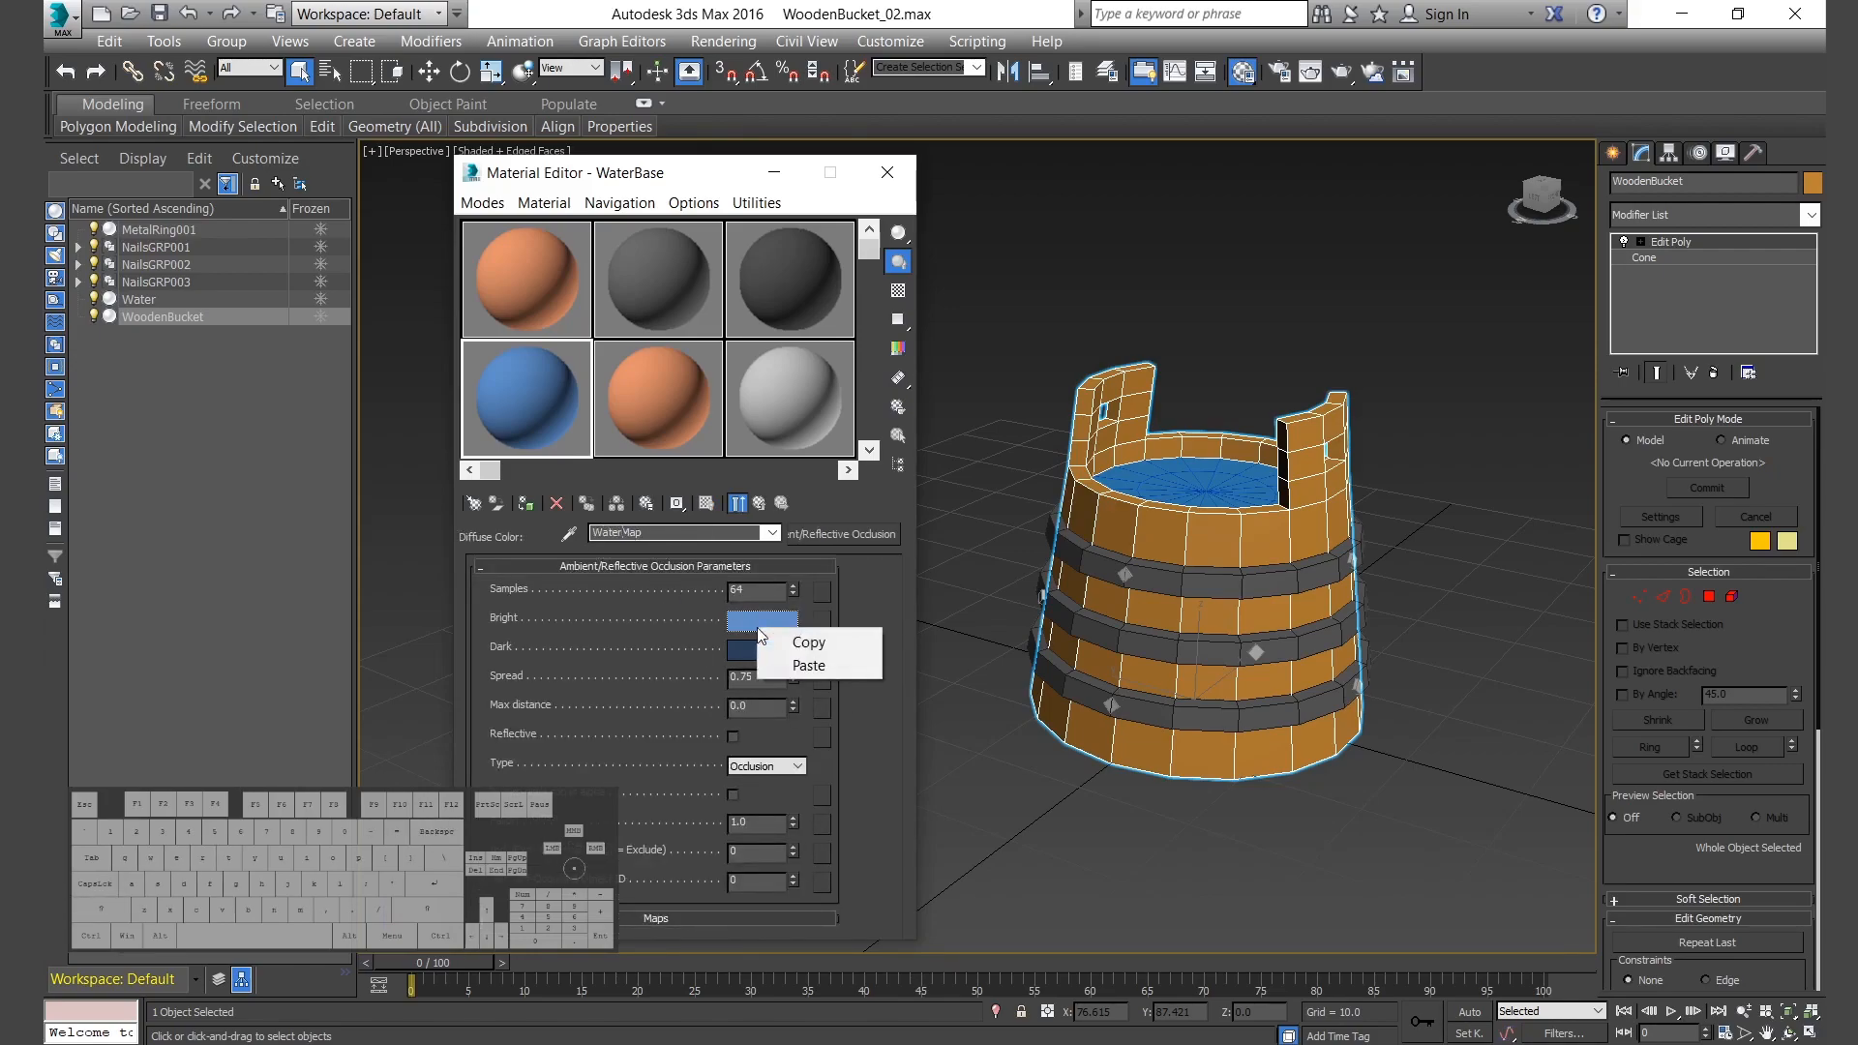
{"action": "left_click", "coordinate": [803, 635]}
{"action": "left_click", "coordinate": [759, 503]}
{"action": "right_click", "coordinate": [597, 709]}
{"action": "left_click", "coordinate": [644, 741]}
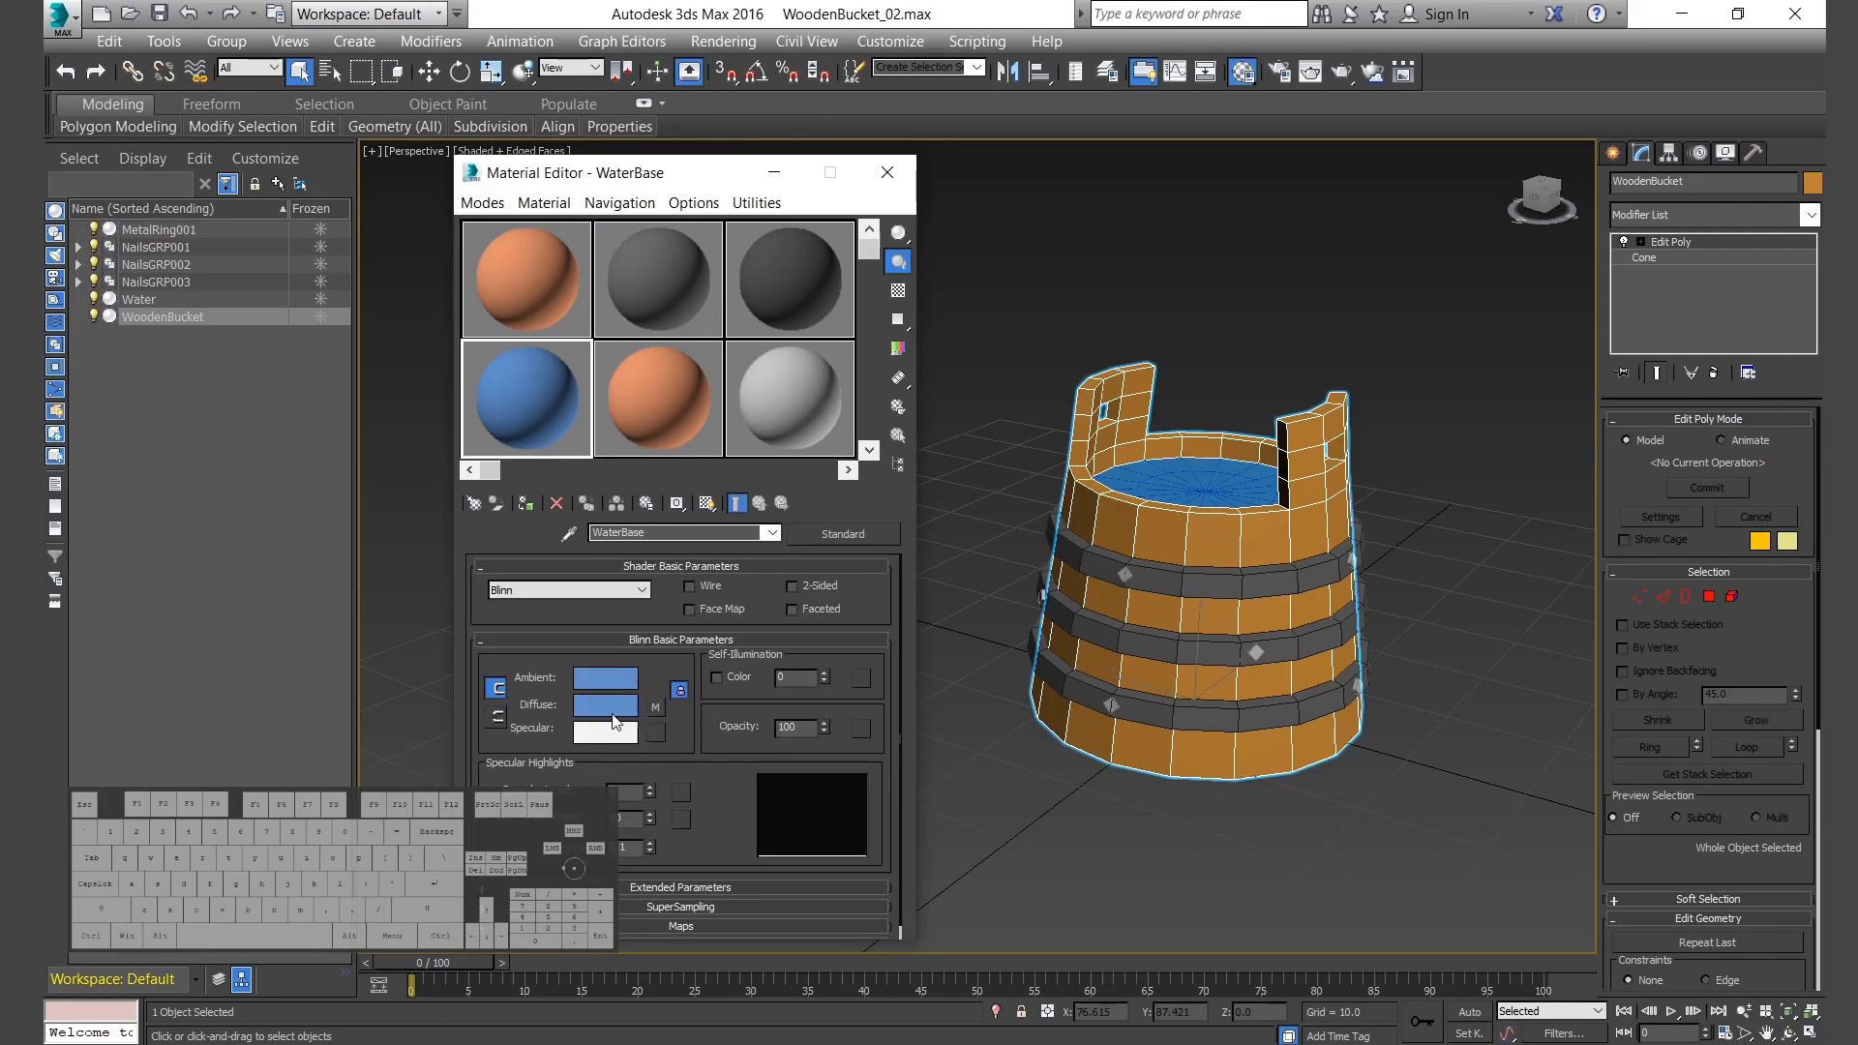
Rename the fifth slot's material GroundColor and set its diffuse colour to the dark grey sampled from the viewport background.
{"action": "left_click", "coordinate": [644, 390]}
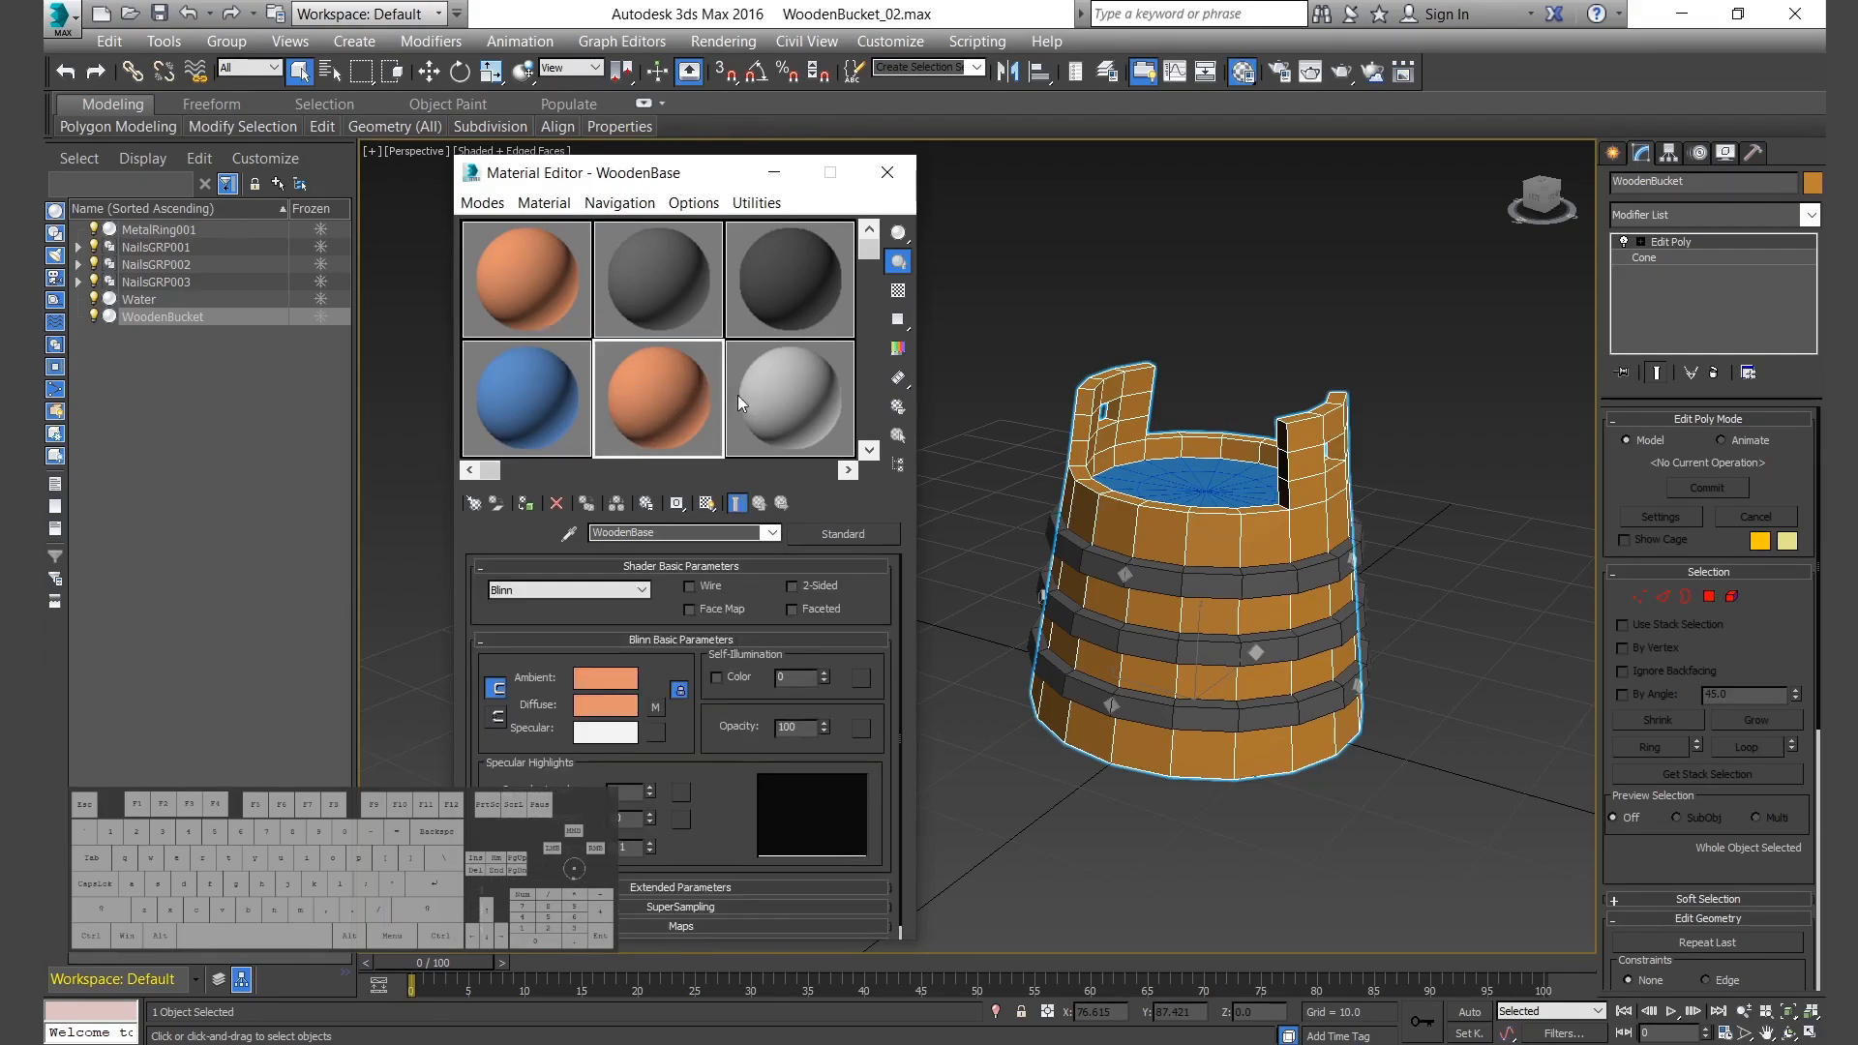
{"action": "left_click", "coordinate": [678, 533]}
{"action": "type", "text": "Color"}
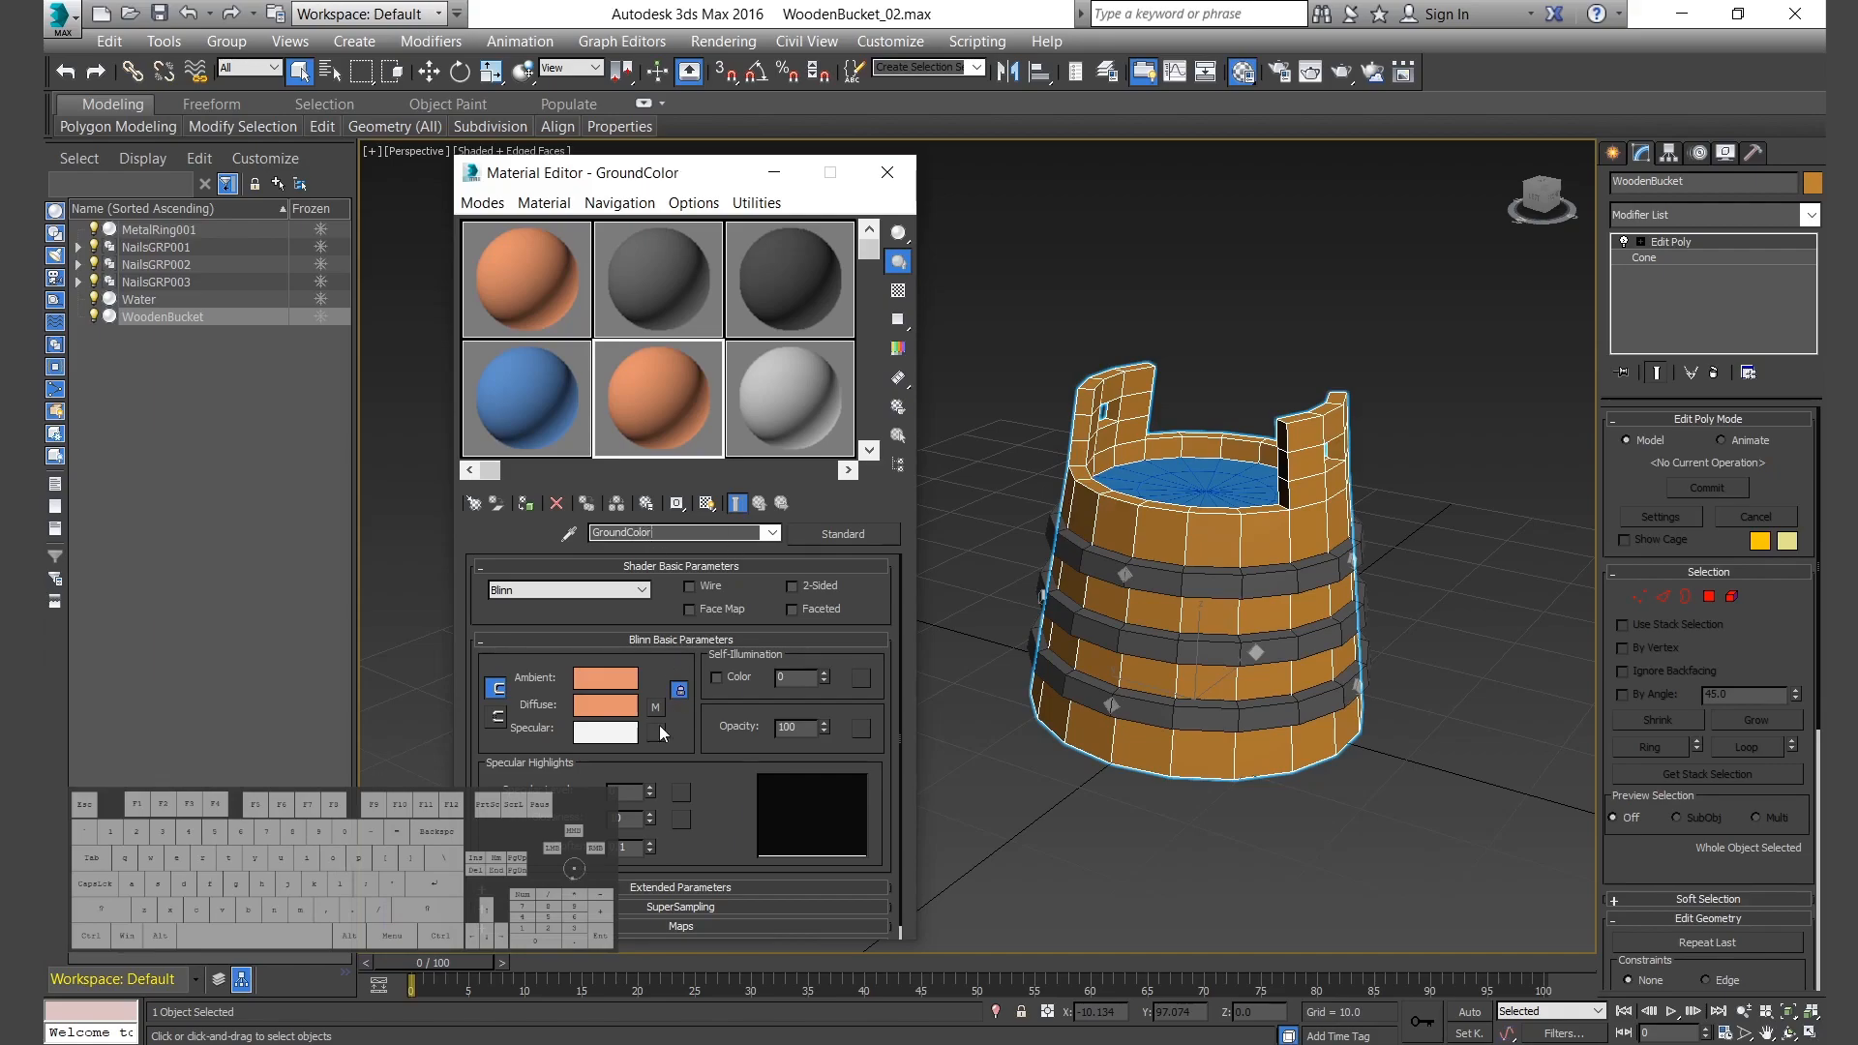
{"action": "left_click", "coordinate": [610, 711]}
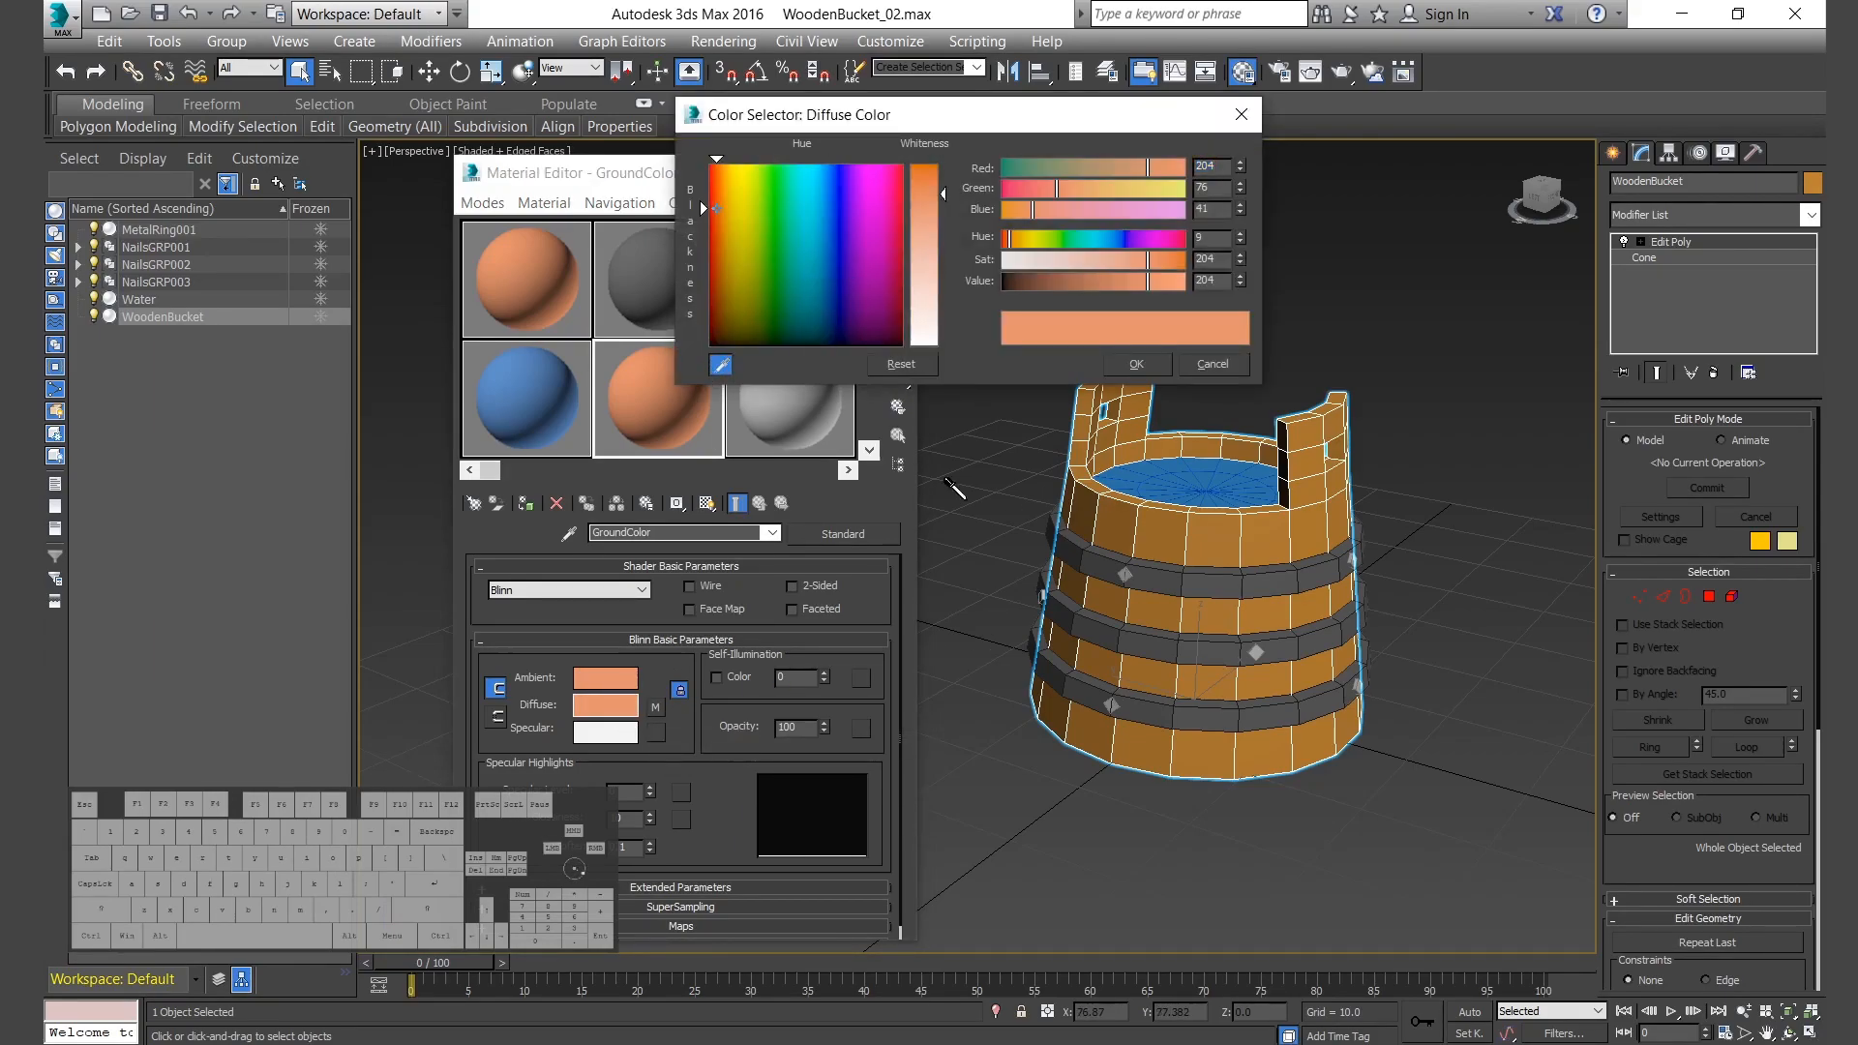
{"action": "left_click", "coordinate": [989, 474]}
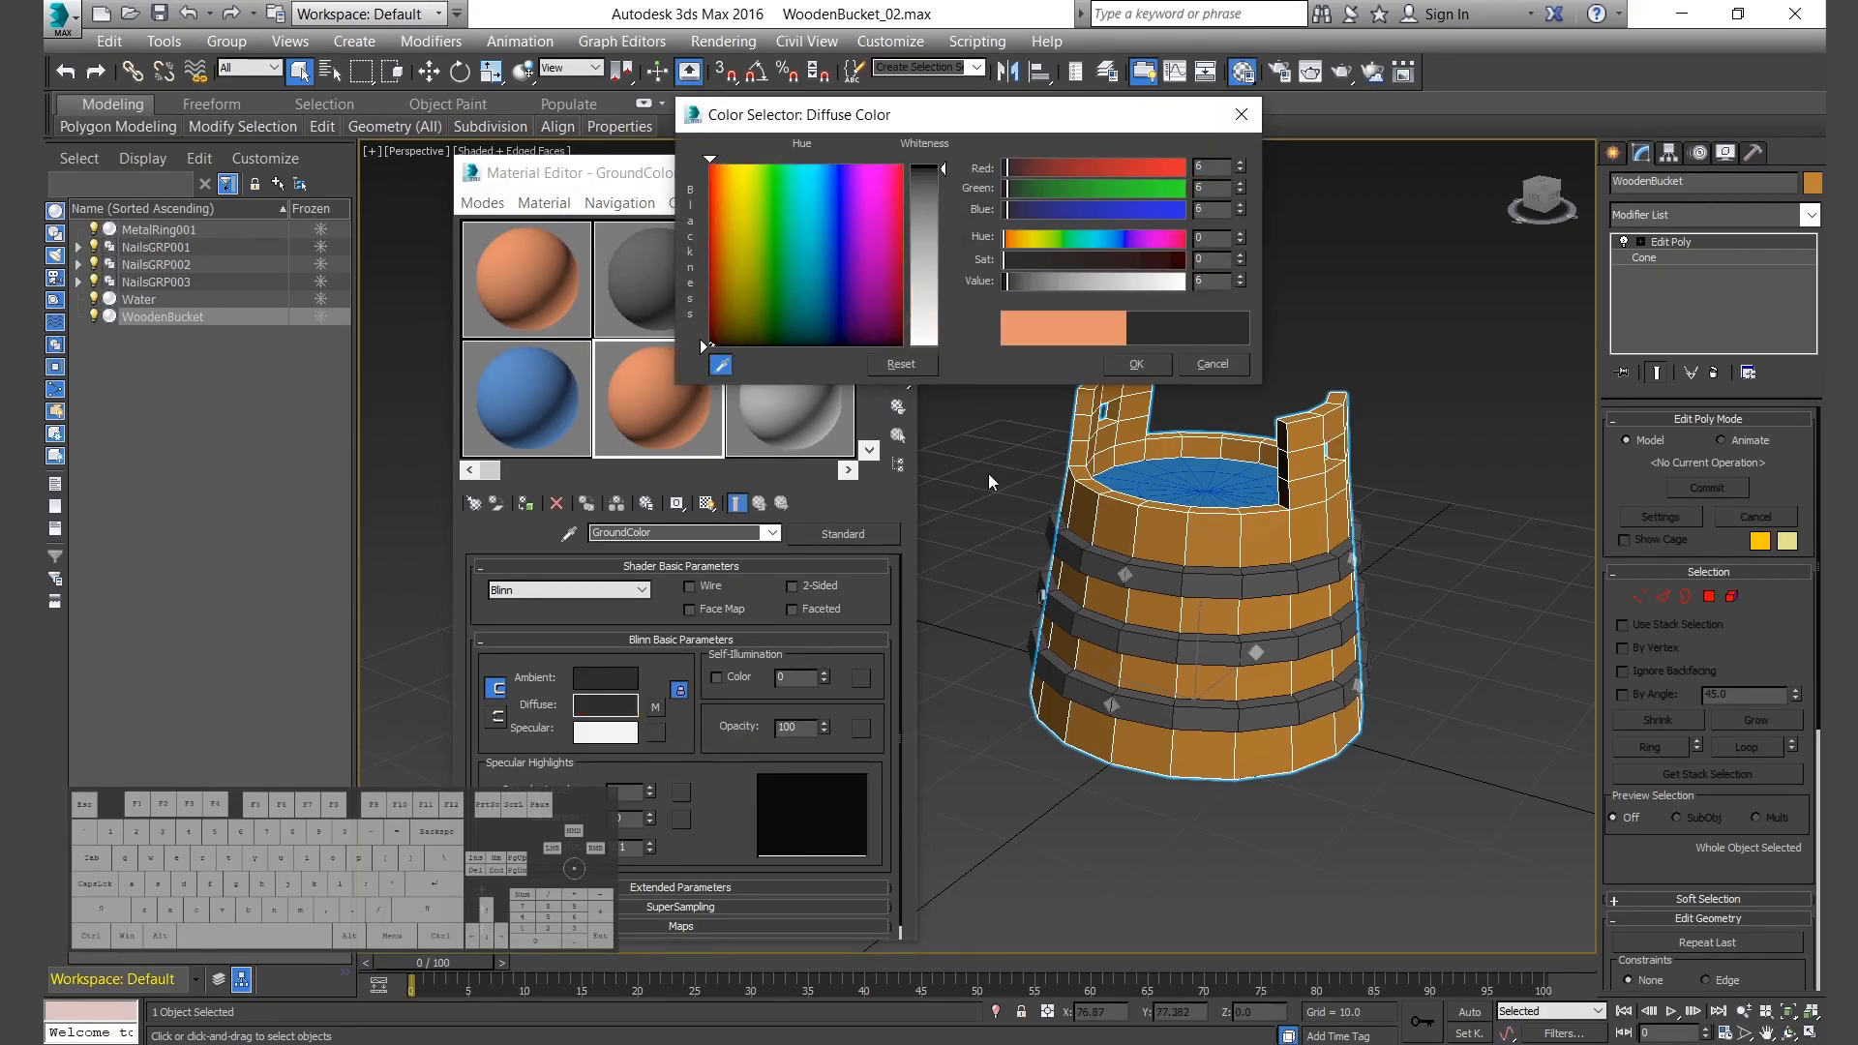
{"action": "left_click", "coordinate": [1138, 366]}
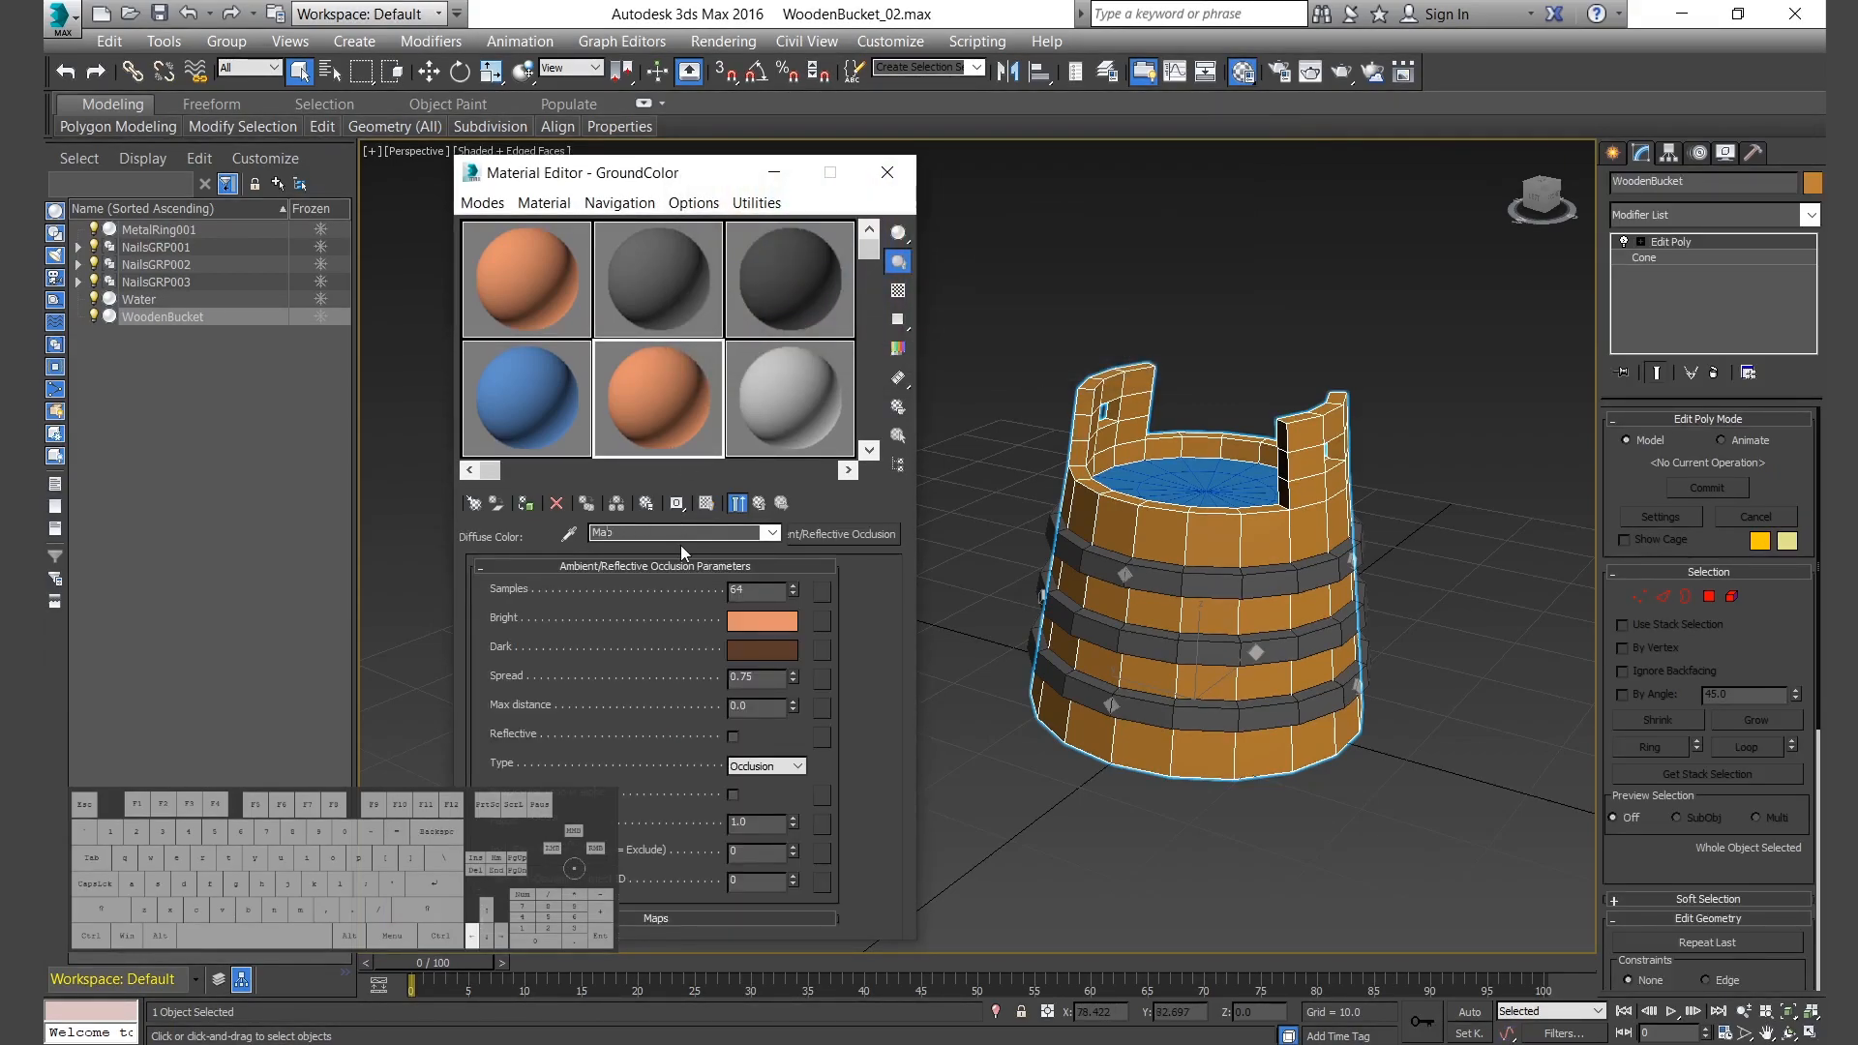
Rename the GroundColor occlusion map GroundMap.
{"action": "type", "text": "gr"}
{"action": "key", "text": "BackSpace"}
{"action": "type", "text": "Ground"}
Set GroundMap's Bright colour to a neutral grey with value 0.25.
{"action": "left_click", "coordinate": [747, 620]}
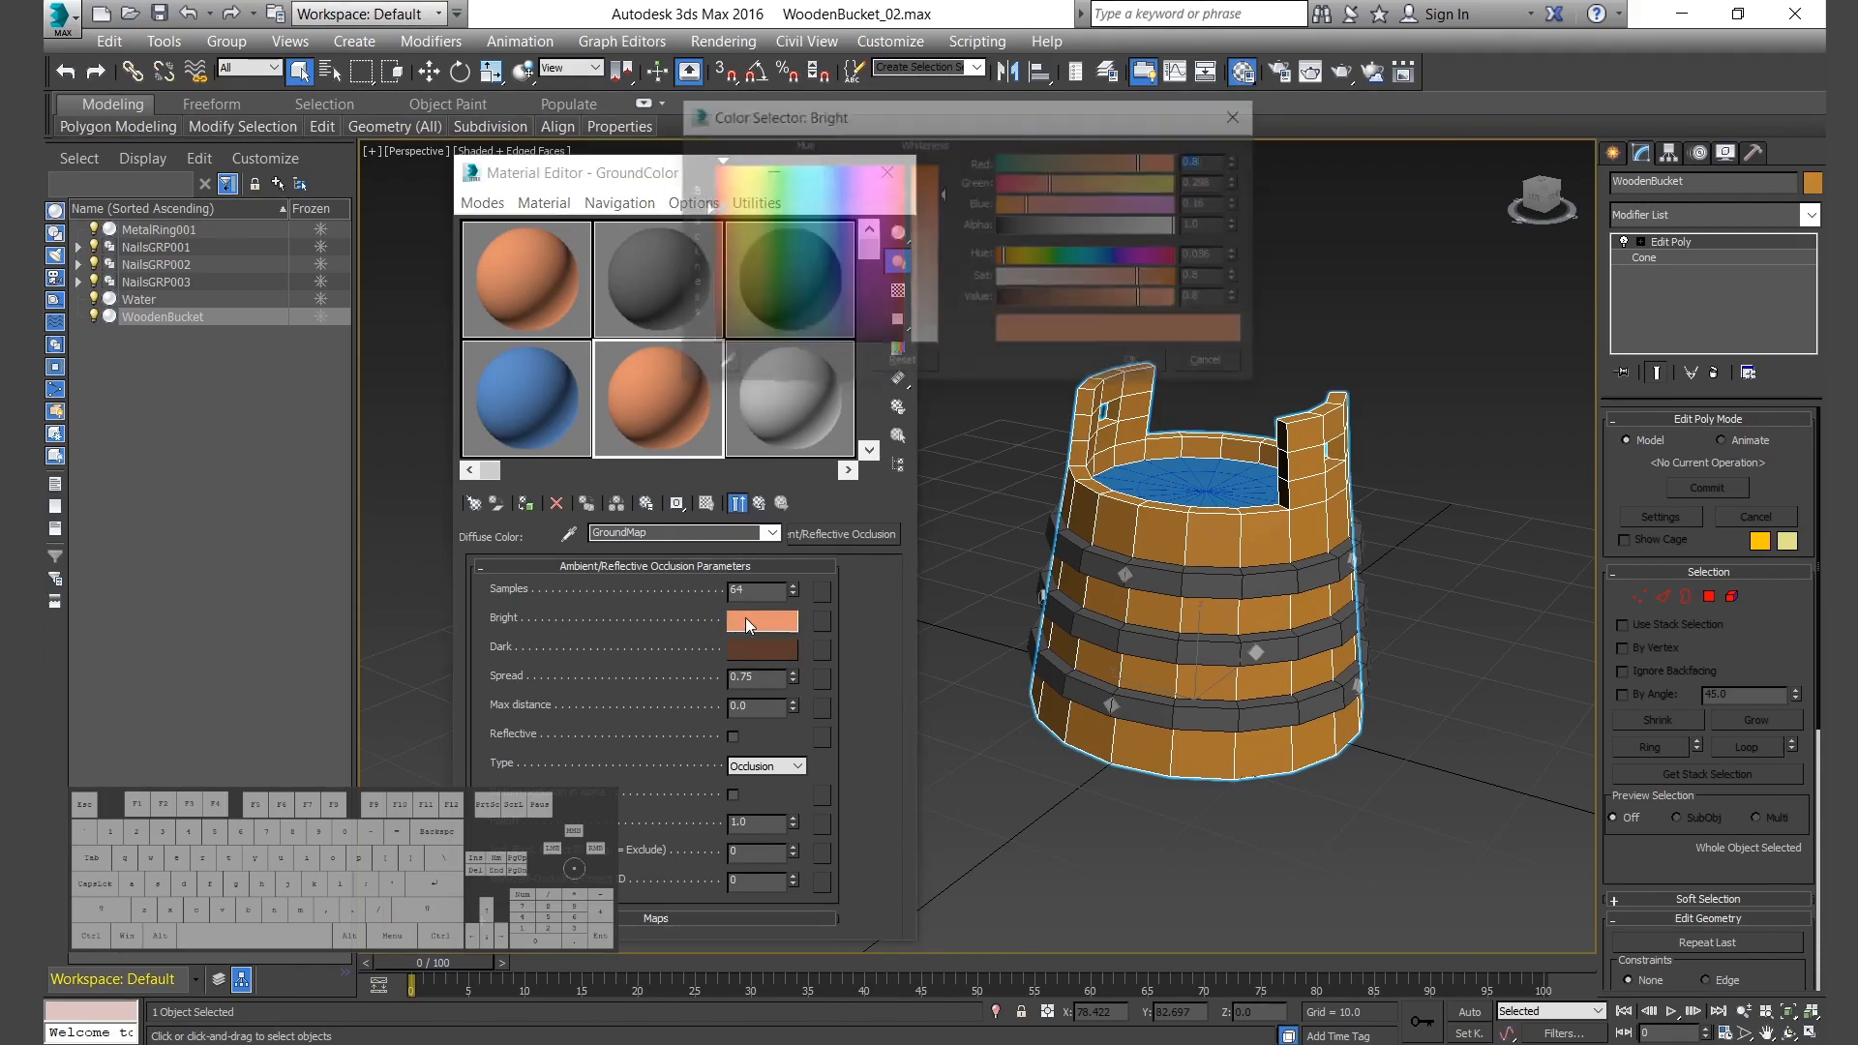
{"action": "left_click", "coordinate": [726, 367]}
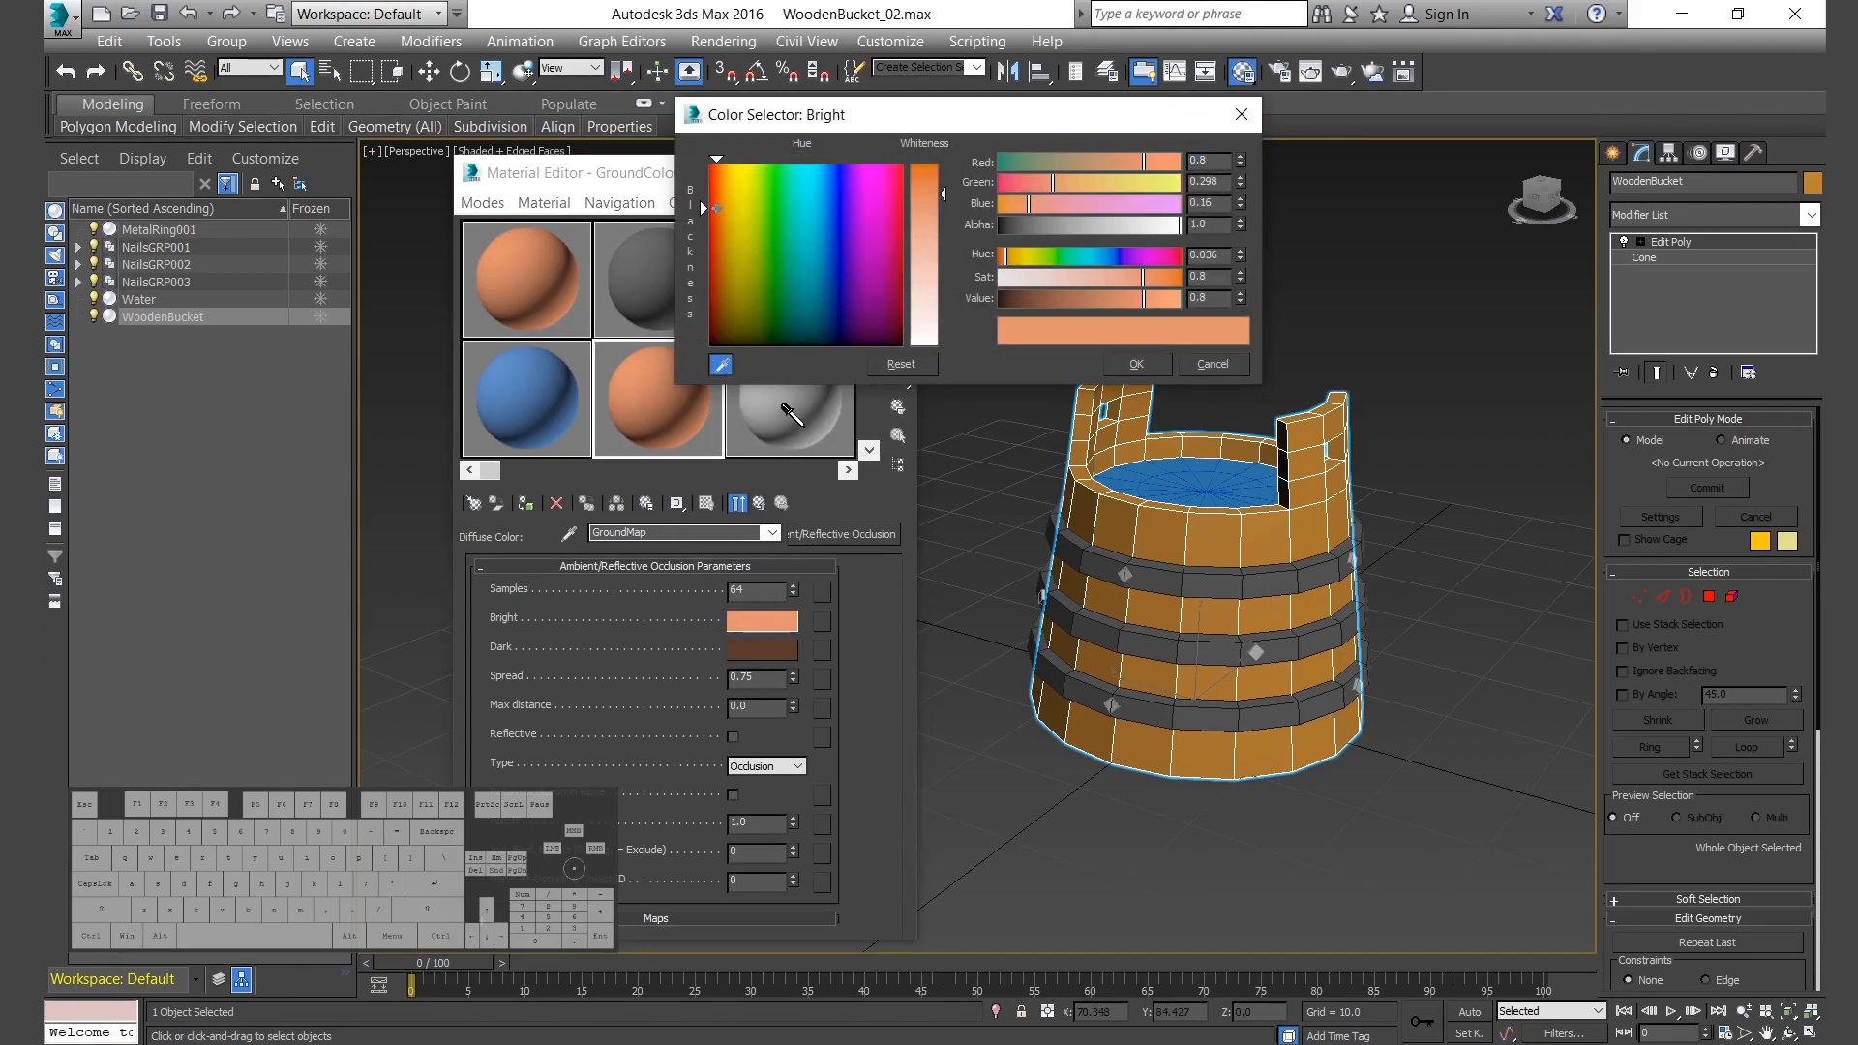
{"action": "left_click", "coordinate": [788, 418]}
{"action": "type", "text": "0.25"}
{"action": "key", "text": "Return"}
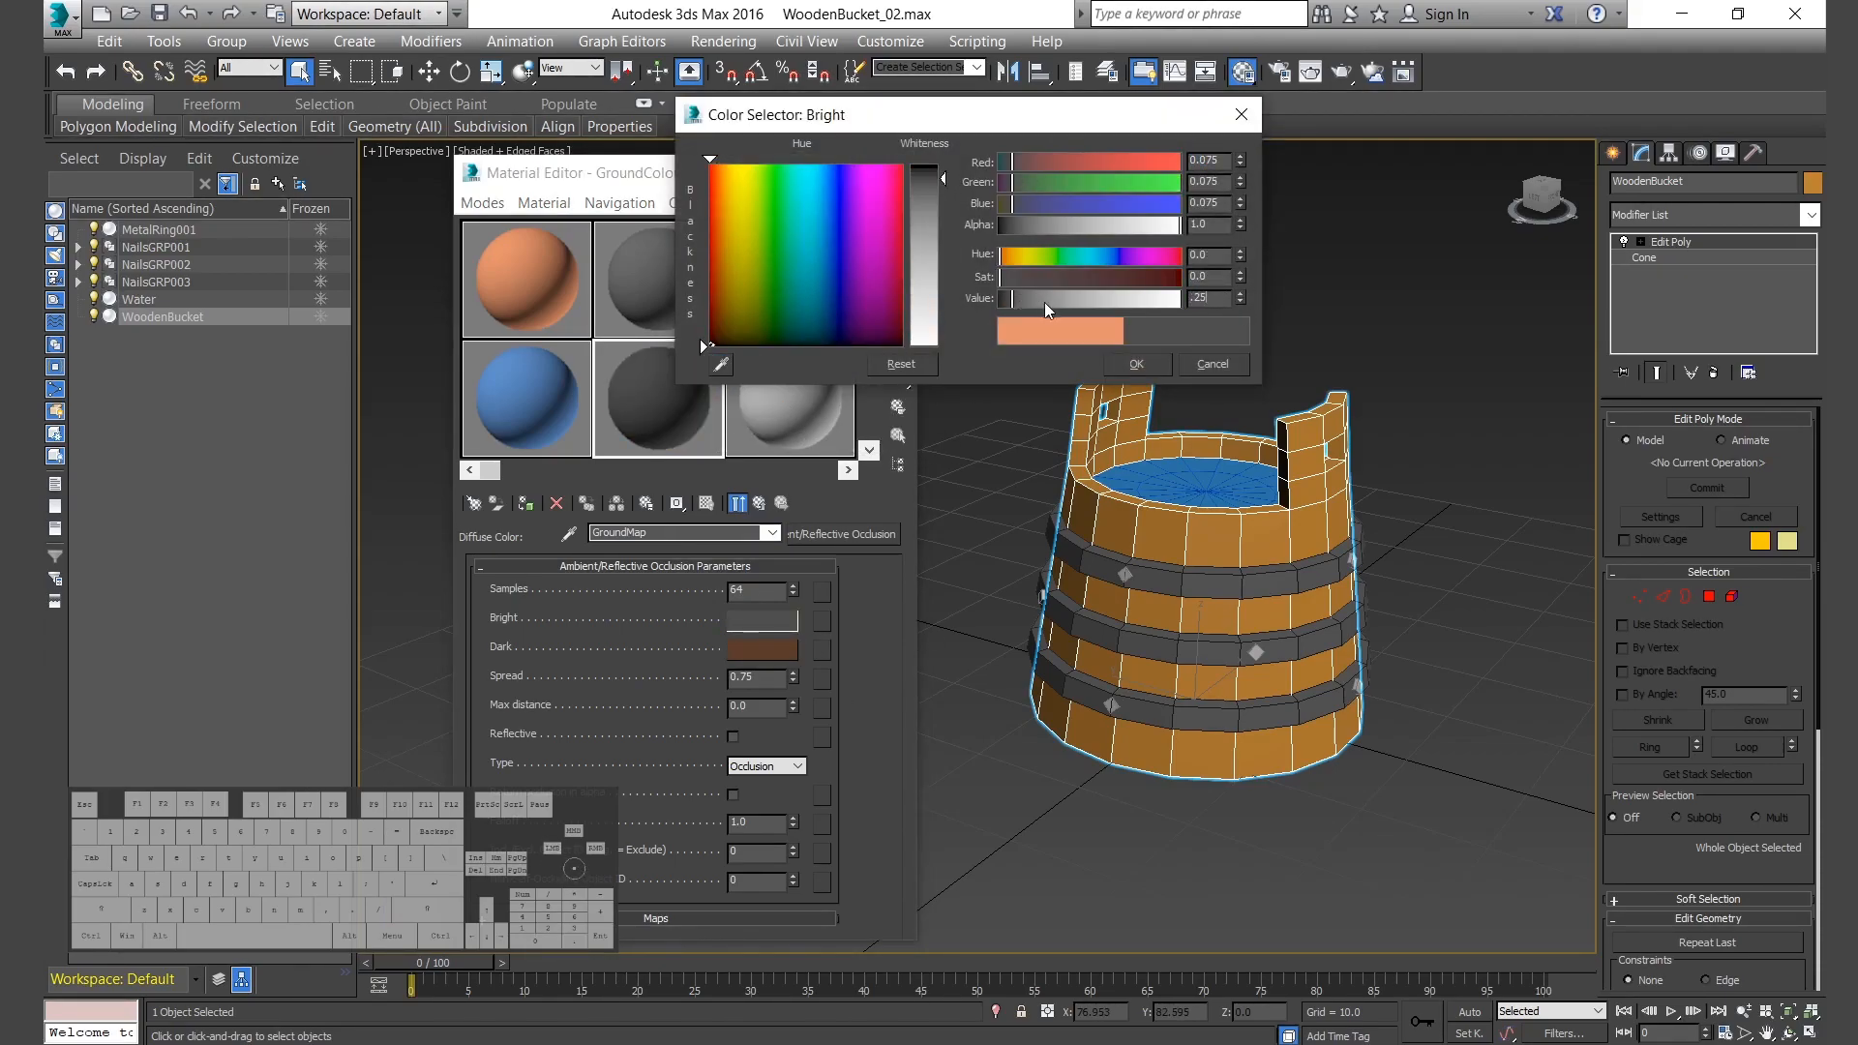
{"action": "left_click", "coordinate": [1136, 364]}
Set GroundMap's Dark colour to black and return to the GroundColor material.
{"action": "left_click", "coordinate": [781, 643]}
{"action": "left_click_drag", "start_coordinate": [1009, 300], "coordinate": [875, 305]}
{"action": "left_click", "coordinate": [1136, 363]}
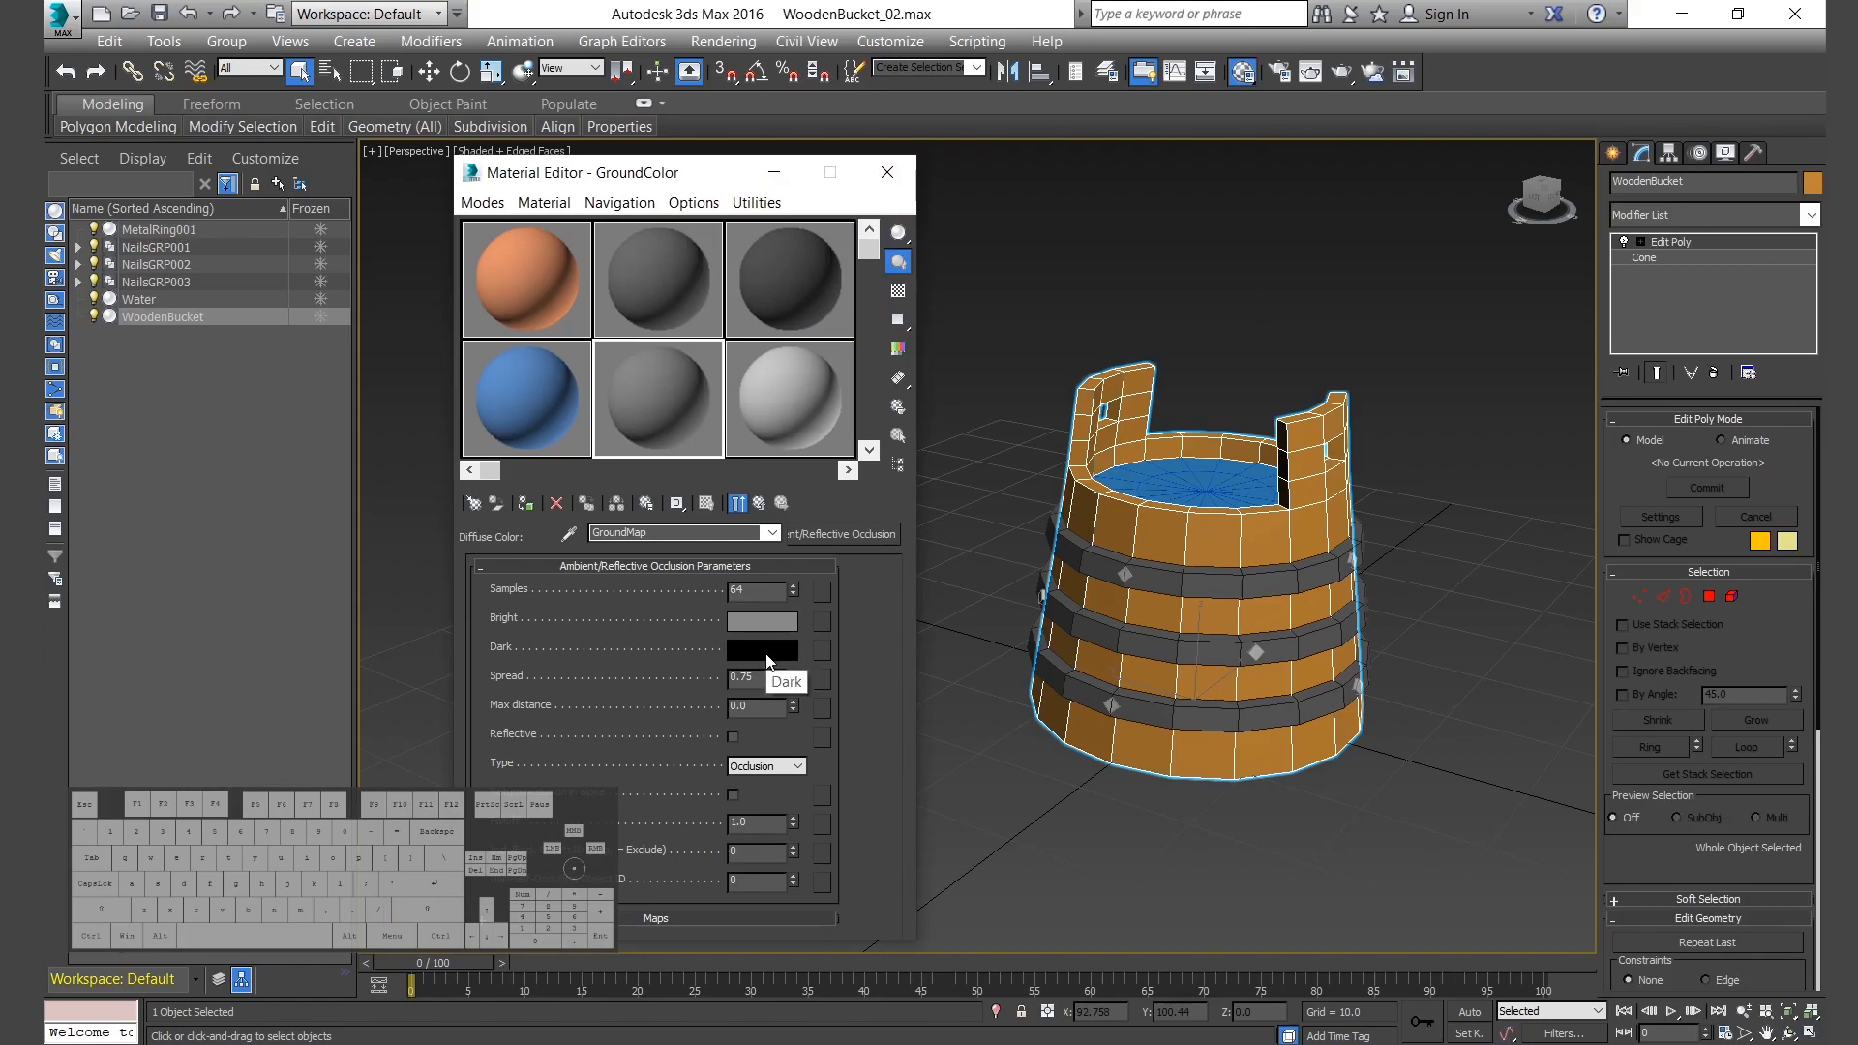
{"action": "left_click", "coordinate": [759, 504]}
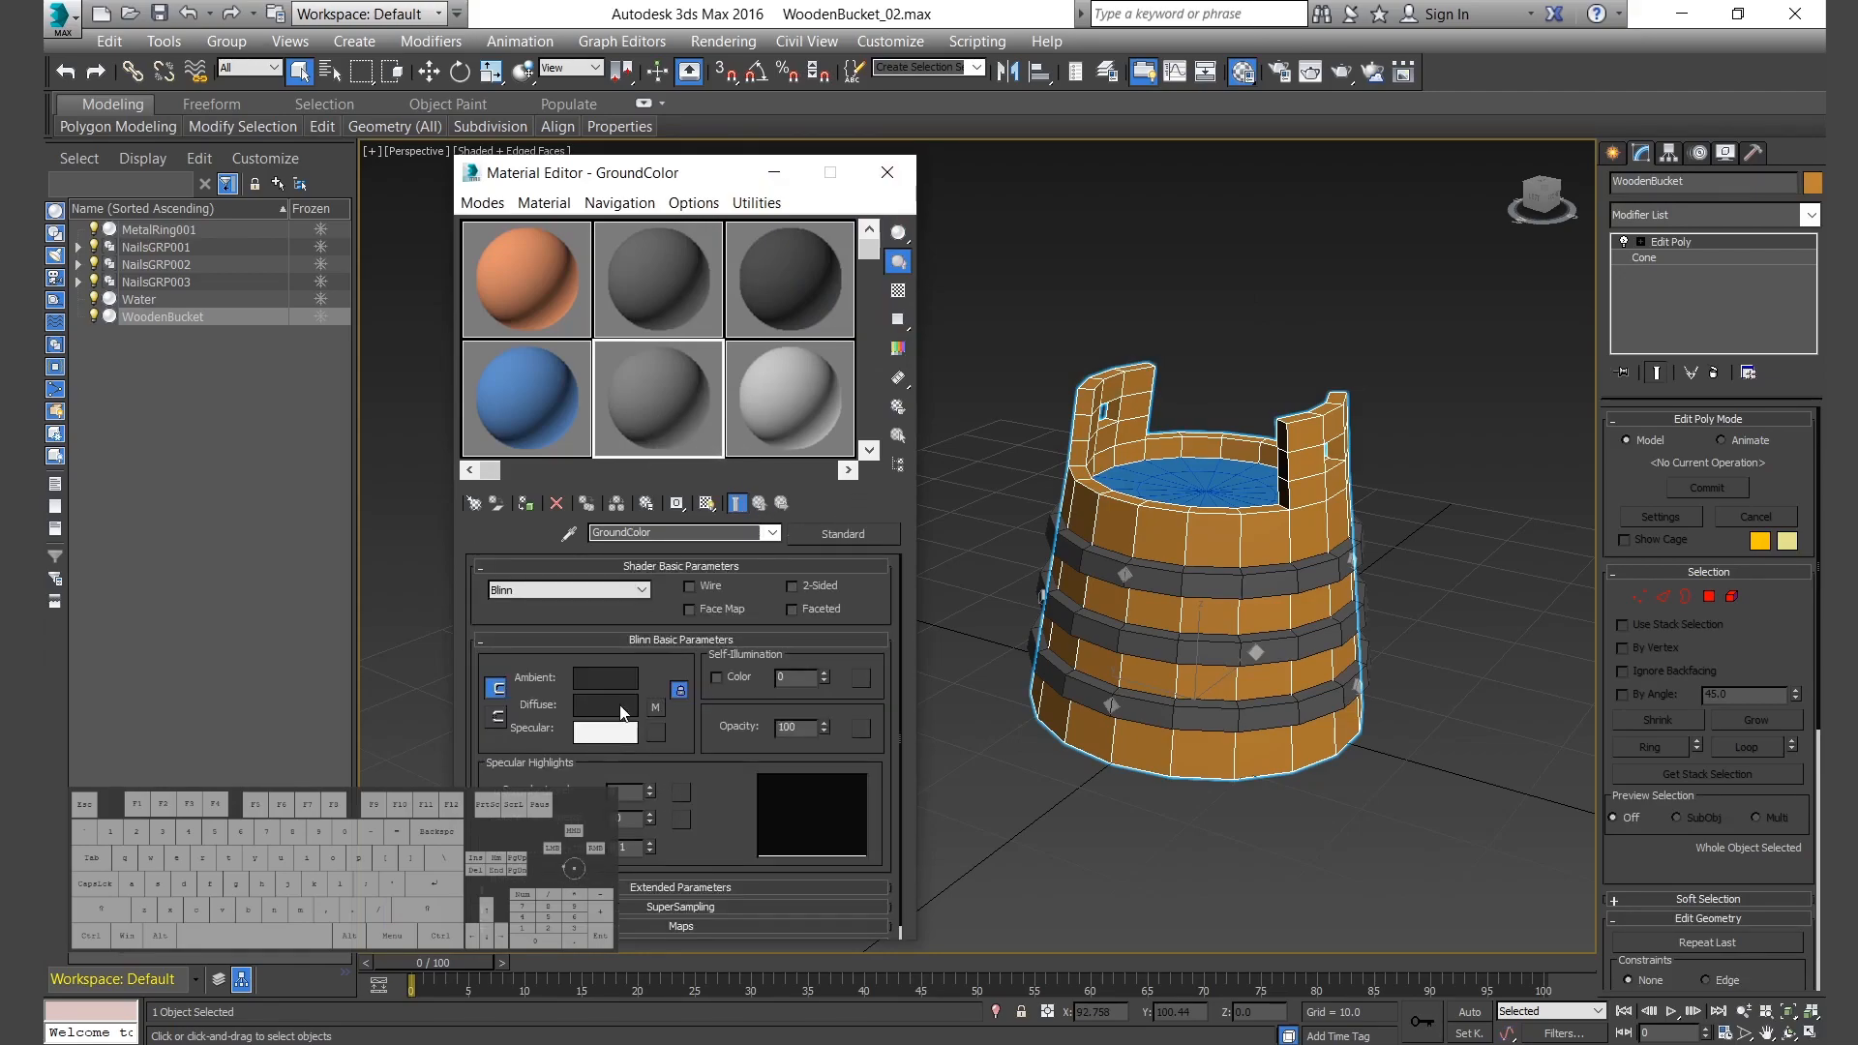
{"action": "left_click", "coordinate": [552, 298]}
{"action": "left_click", "coordinate": [666, 294]}
{"action": "left_click", "coordinate": [781, 291]}
{"action": "left_click", "coordinate": [542, 406]}
{"action": "left_click", "coordinate": [650, 408]}
Assign the WoodenBase material to the WoodenBucket object.
{"action": "left_click", "coordinate": [536, 287]}
{"action": "left_click", "coordinate": [193, 319]}
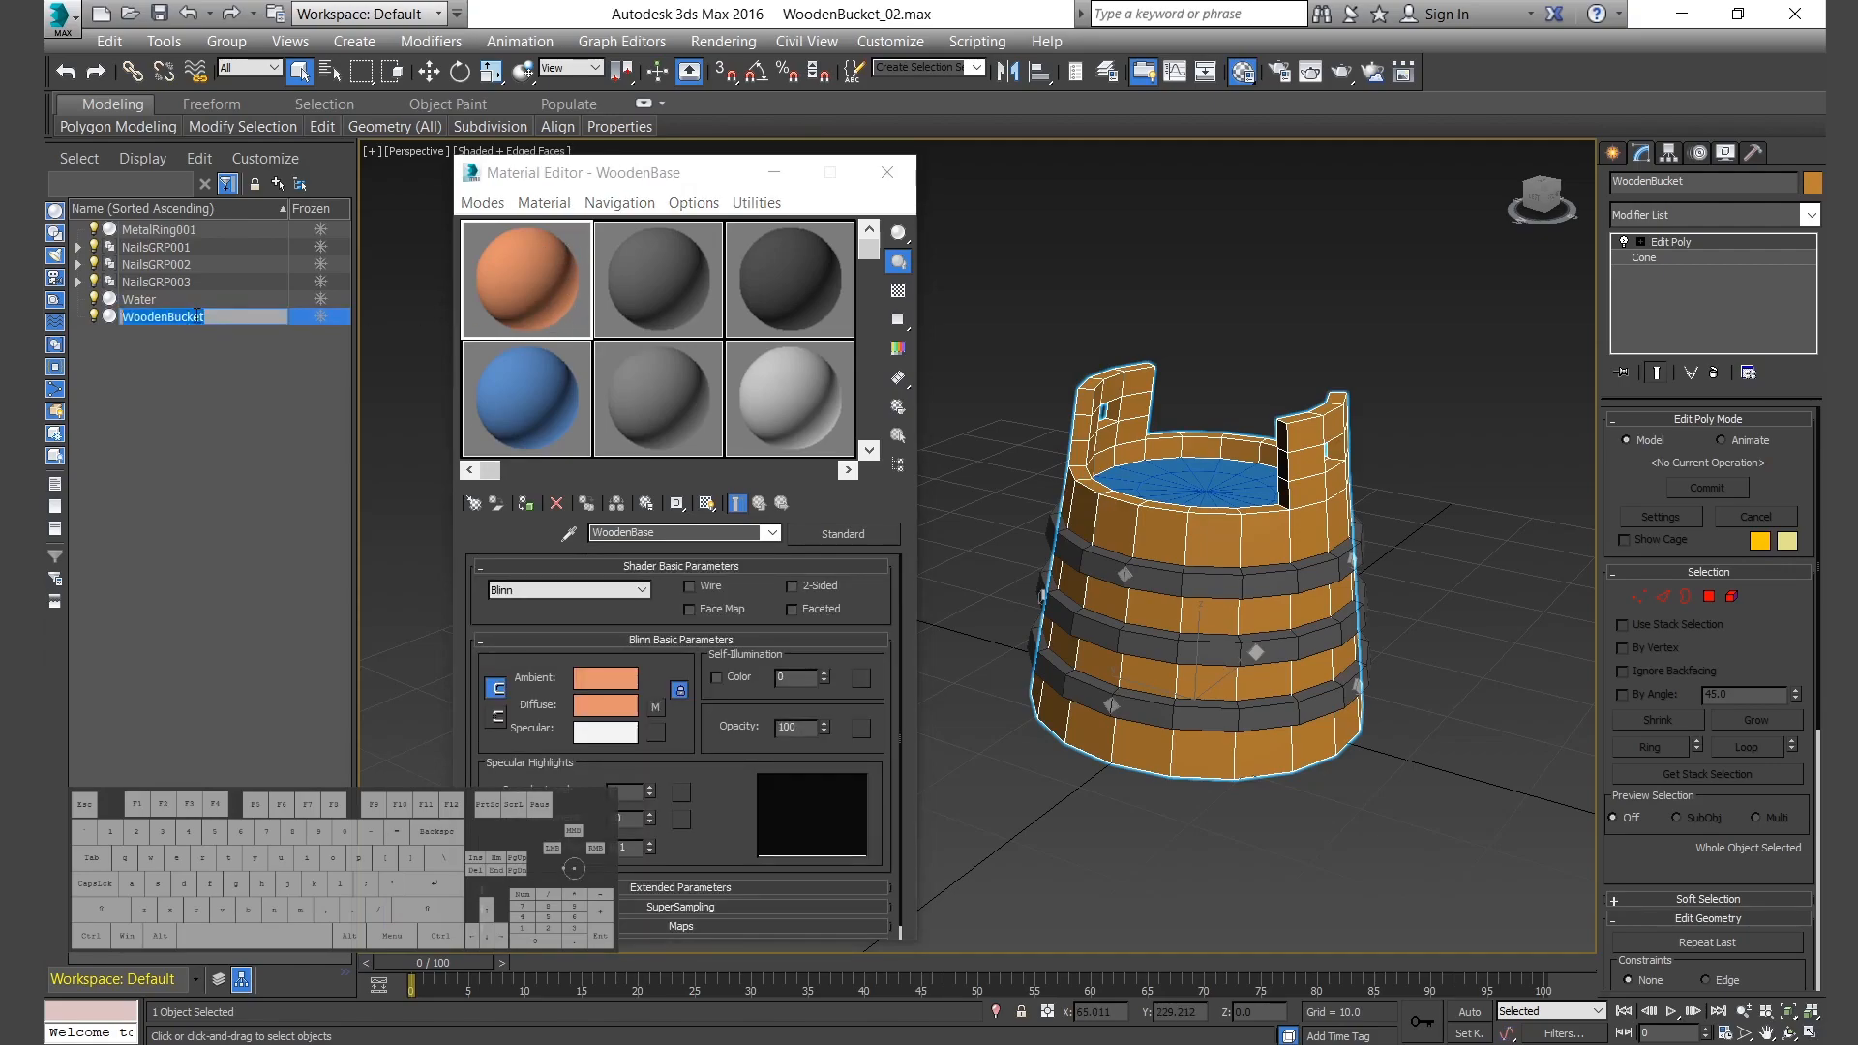
{"action": "left_click", "coordinate": [525, 503]}
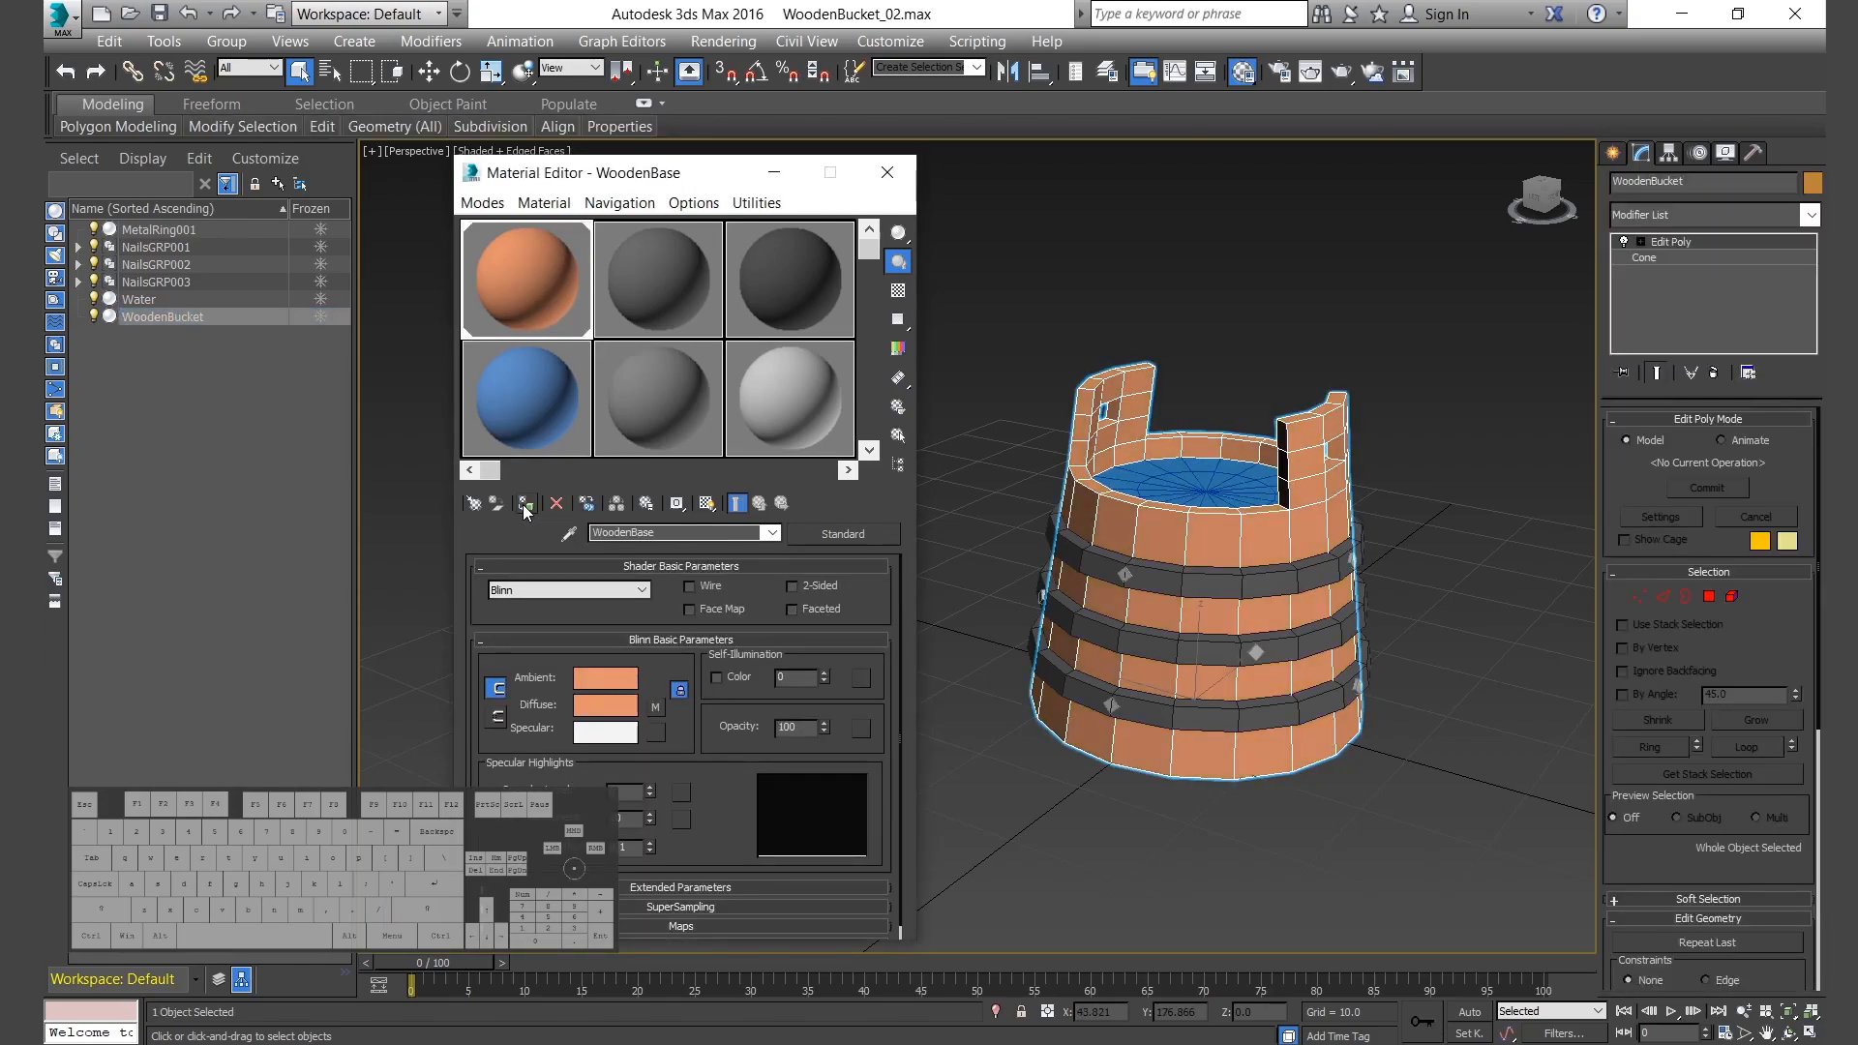
Assign the MetalRingBase material to the MetalRing001 object.
{"action": "left_click", "coordinate": [671, 275]}
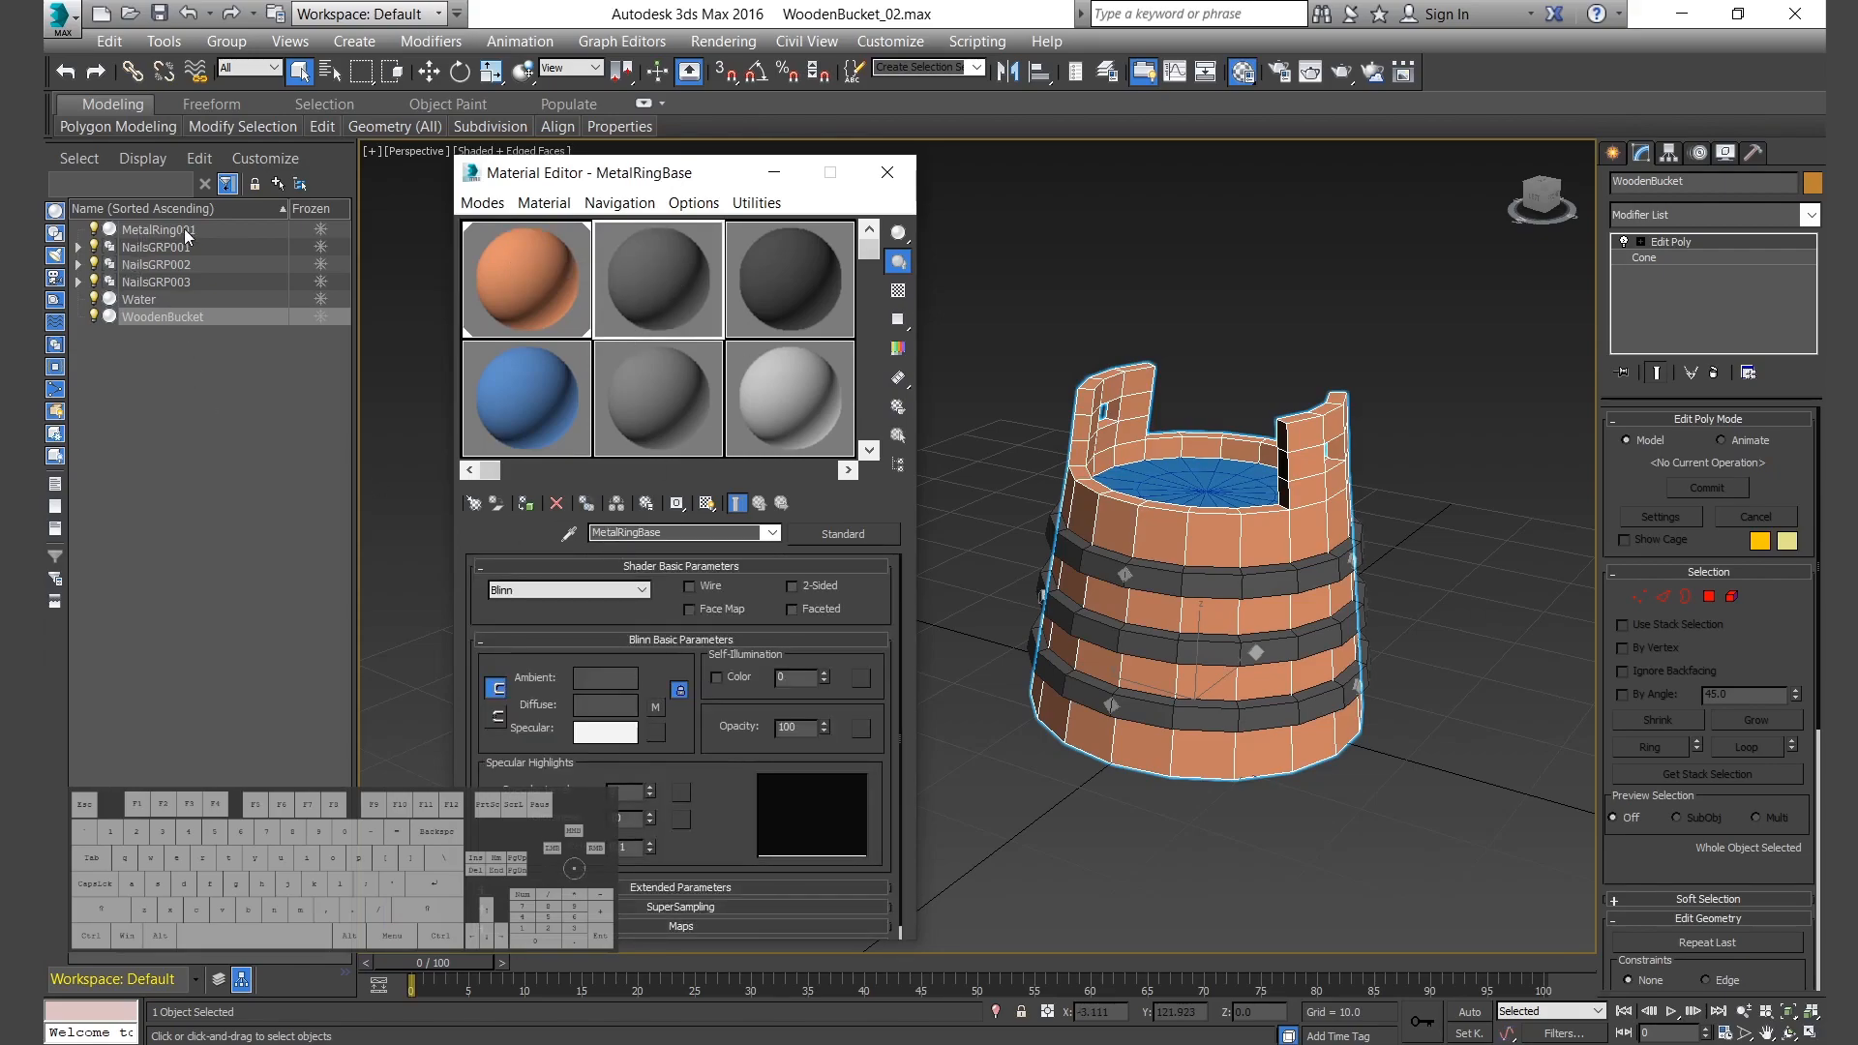
{"action": "left_click", "coordinate": [155, 229]}
{"action": "left_click", "coordinate": [525, 503]}
Assign the NailBase material to the three nail groups NailsGRP001, NailsGRP002 and NailsGRP003.
{"action": "left_click", "coordinate": [771, 277]}
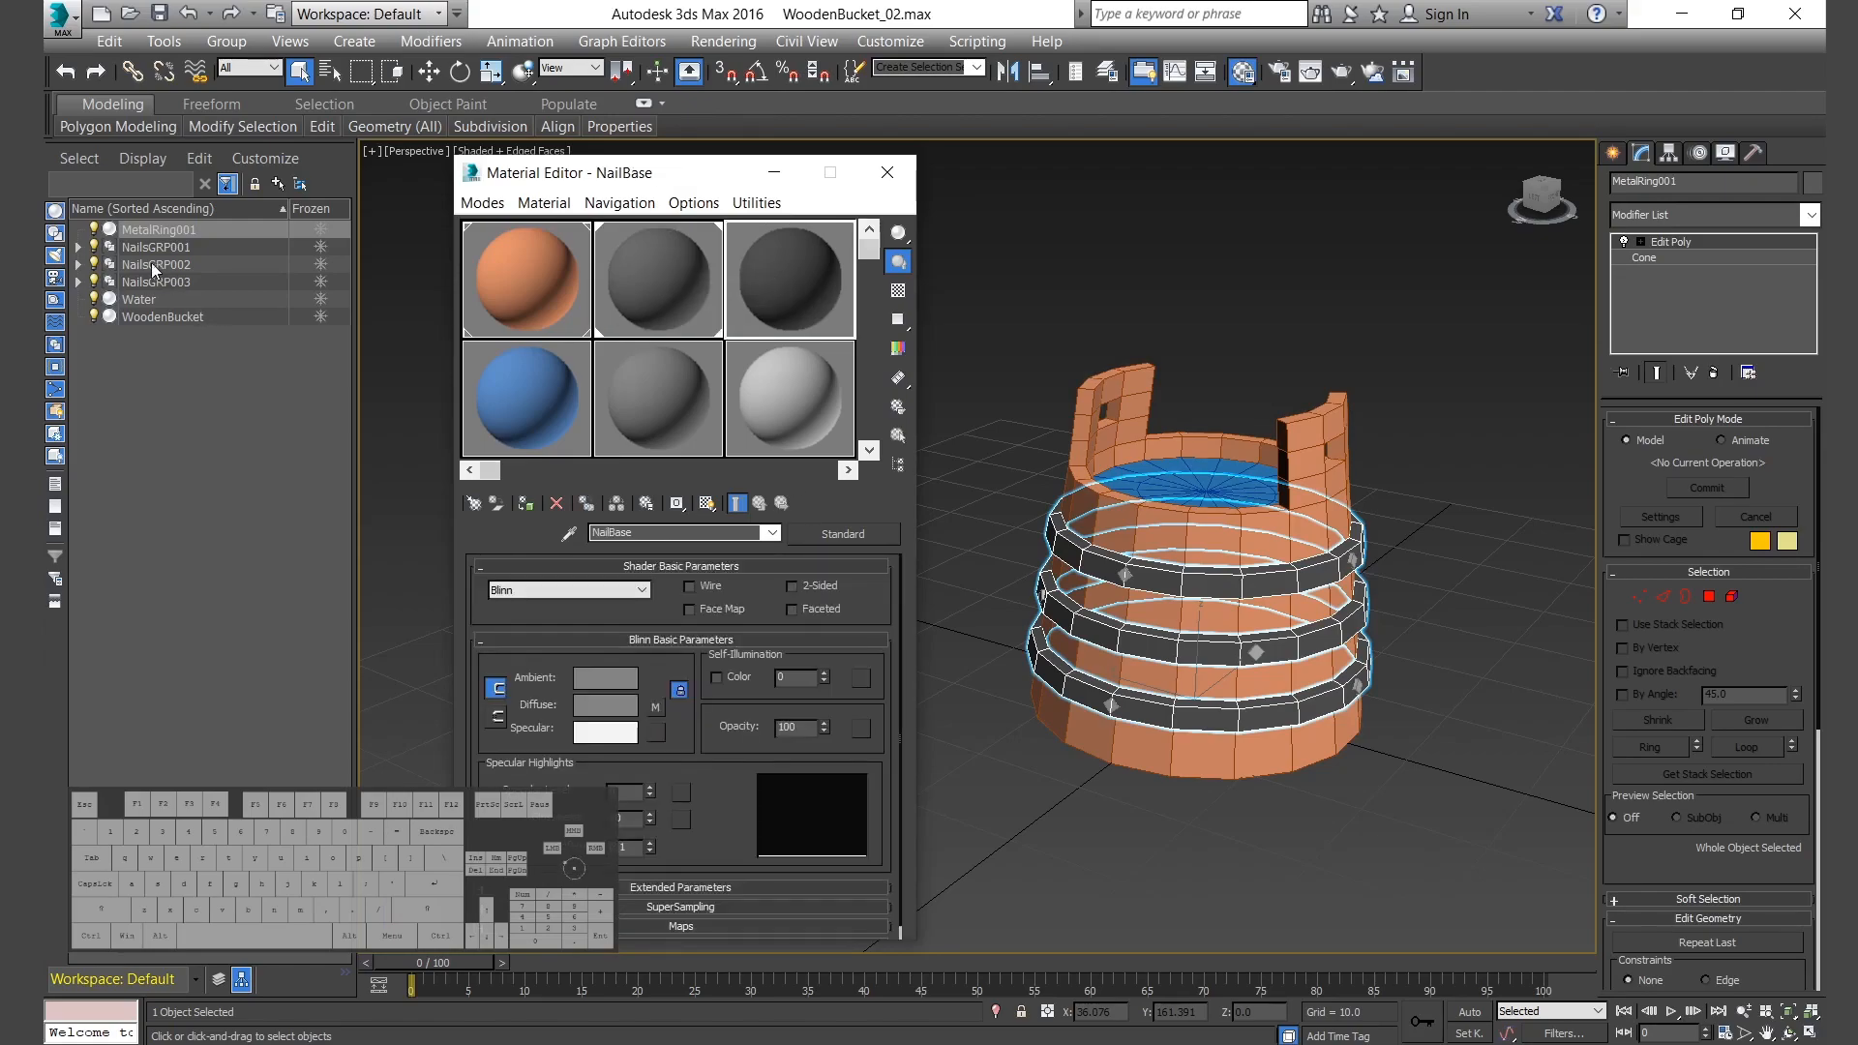
{"action": "left_click", "coordinate": [157, 249]}
{"action": "left_click", "coordinate": [171, 280], "text": "shift"}
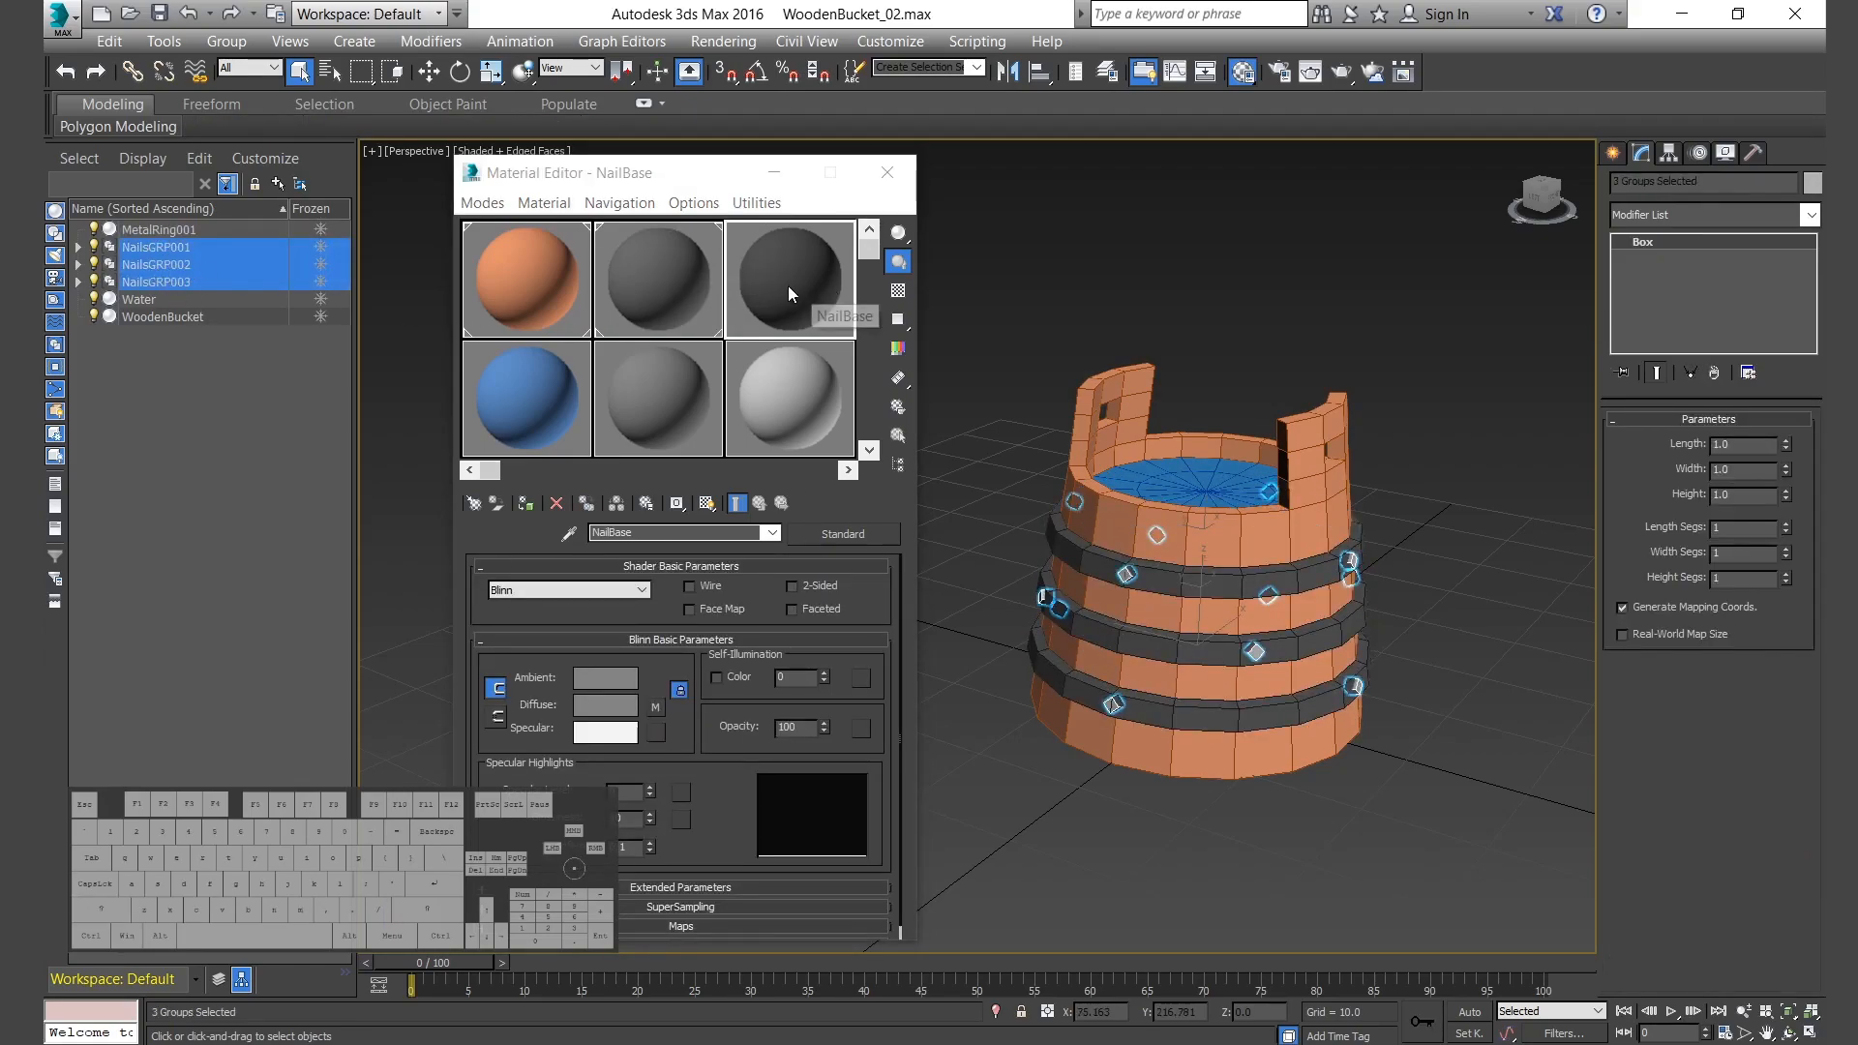
{"action": "left_click", "coordinate": [525, 504]}
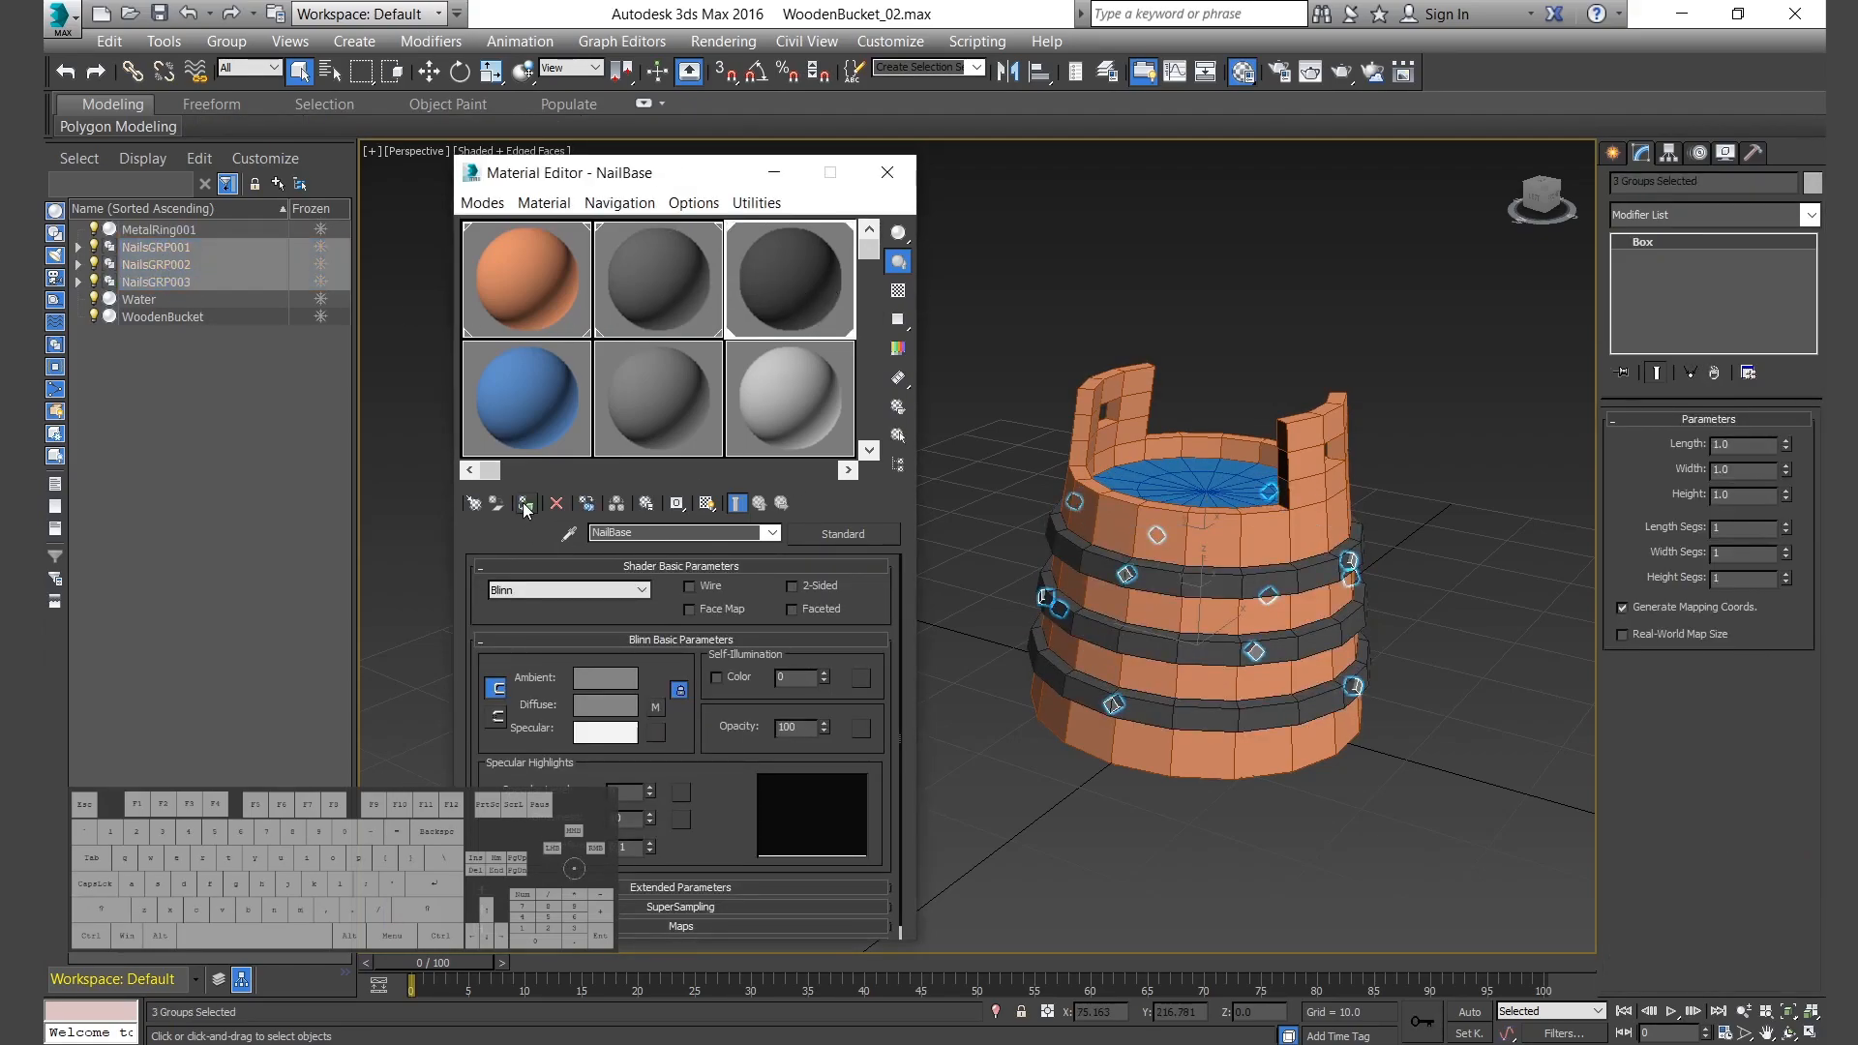
Assign the WaterBase material to the water surface inside the bucket.
{"action": "left_click", "coordinate": [525, 395]}
{"action": "middle_click_drag", "start_coordinate": [1383, 523], "coordinate": [1316, 585], "text": "alt"}
{"action": "left_click", "coordinate": [1316, 584]}
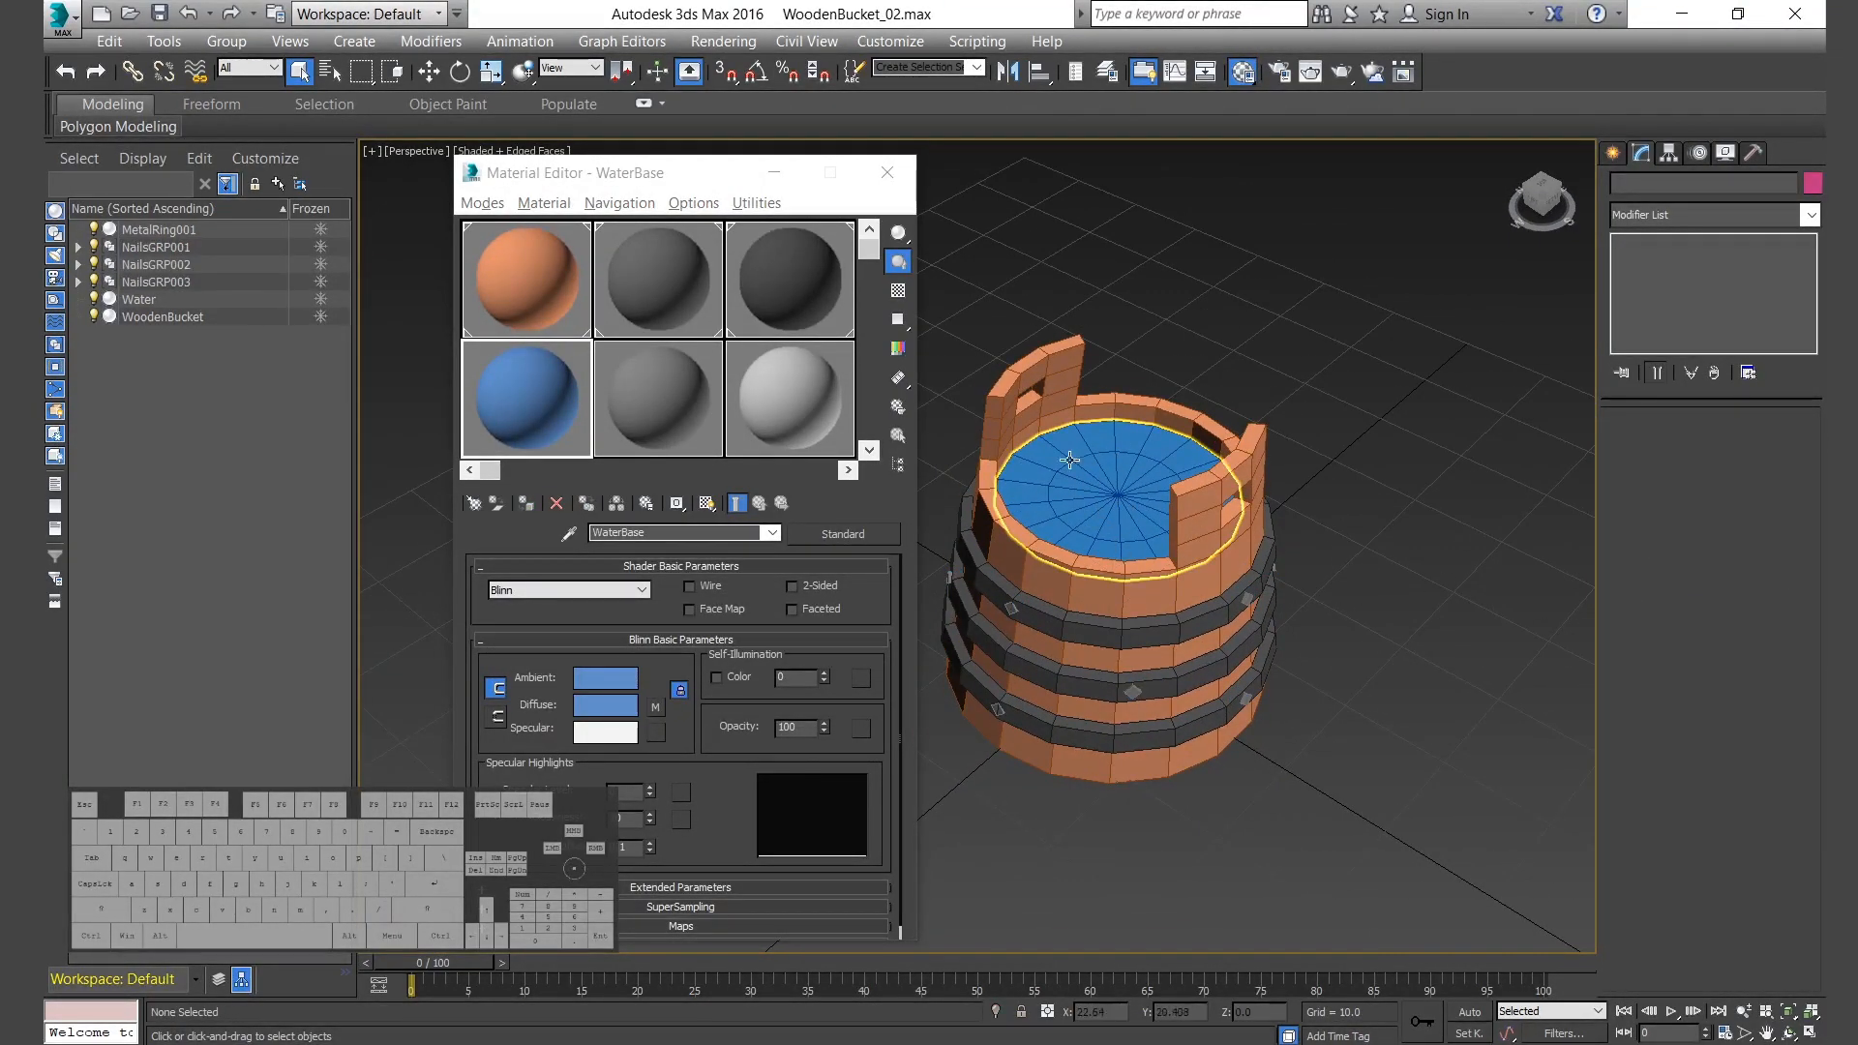
{"action": "left_click_drag", "start_coordinate": [517, 393], "coordinate": [1091, 480]}
{"action": "middle_click_drag", "start_coordinate": [1090, 465], "coordinate": [1092, 559], "text": "alt"}
{"action": "scroll", "coordinate": [1082, 564], "scroll_direction": "down", "scroll_amount": 3}
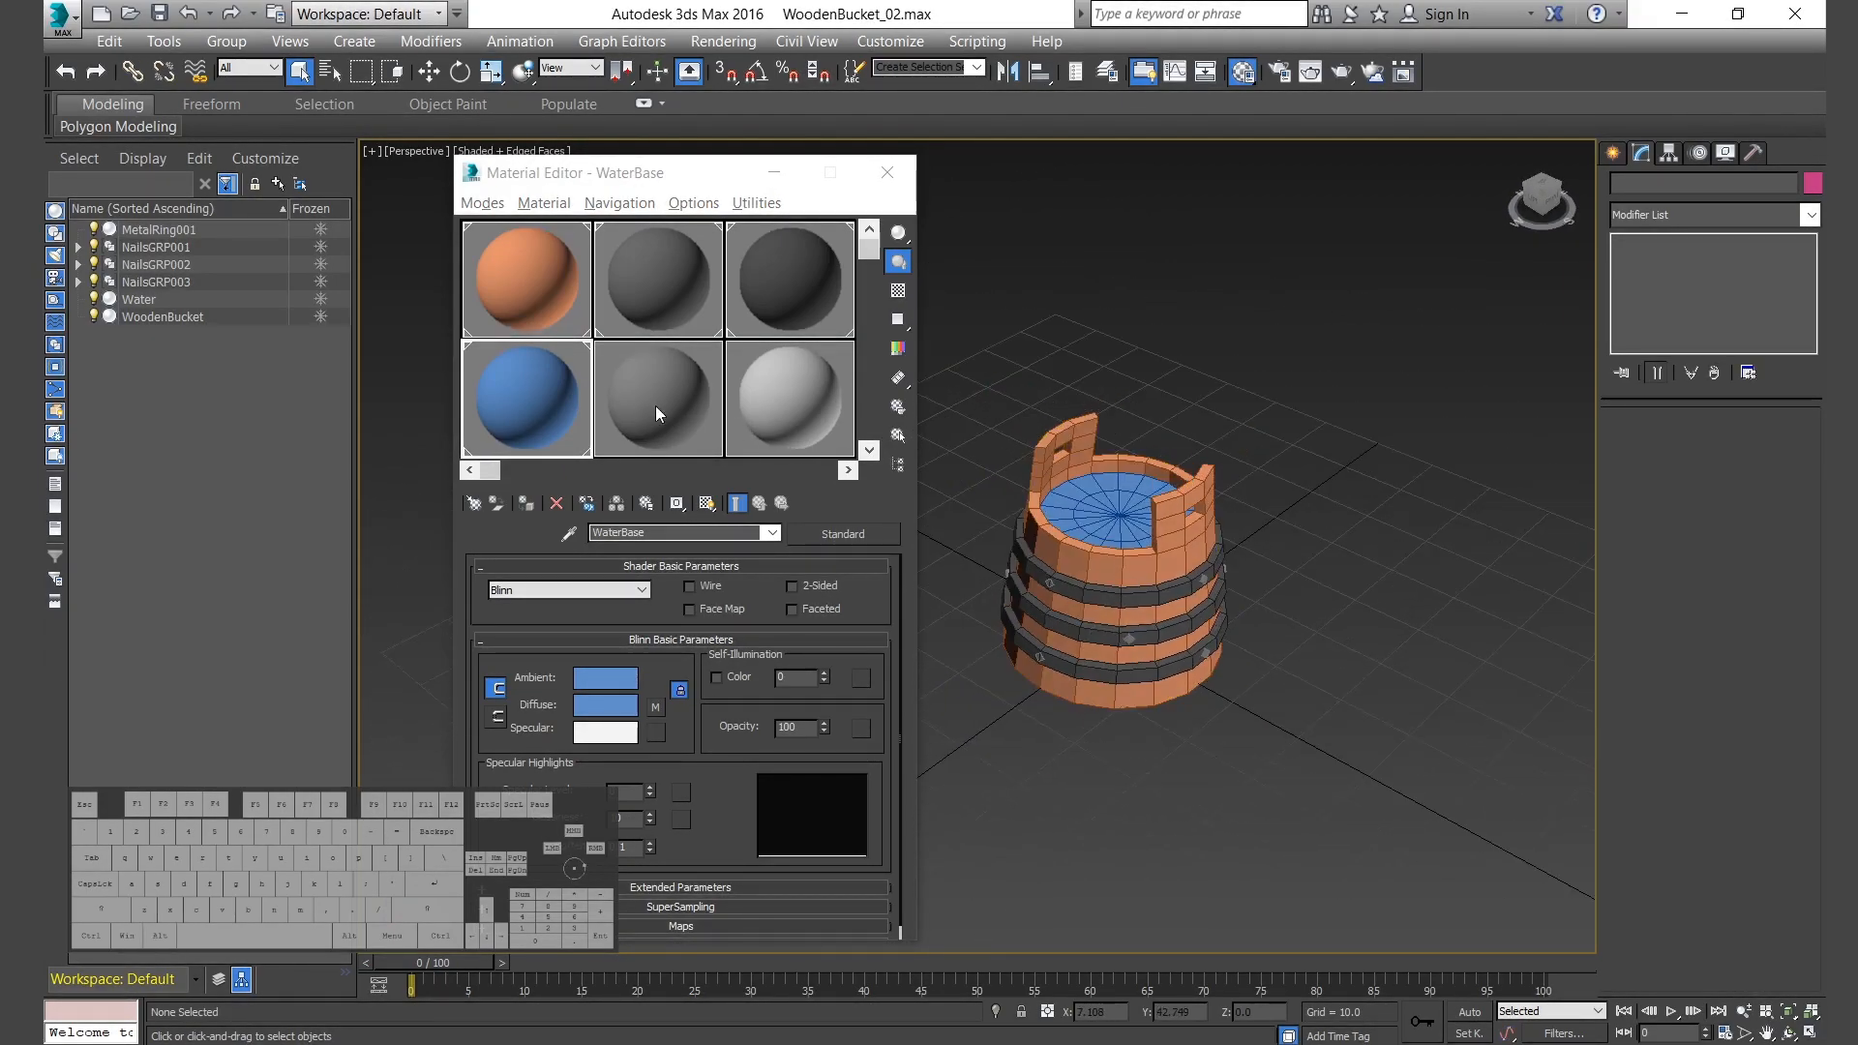
Create a ground plane about 42 by 43 units on the grid at the bucket's base.
{"action": "left_click", "coordinate": [775, 177]}
{"action": "scroll", "coordinate": [896, 722], "scroll_direction": "down", "scroll_amount": 5}
{"action": "scroll", "coordinate": [1002, 751], "scroll_direction": "up", "scroll_amount": 3}
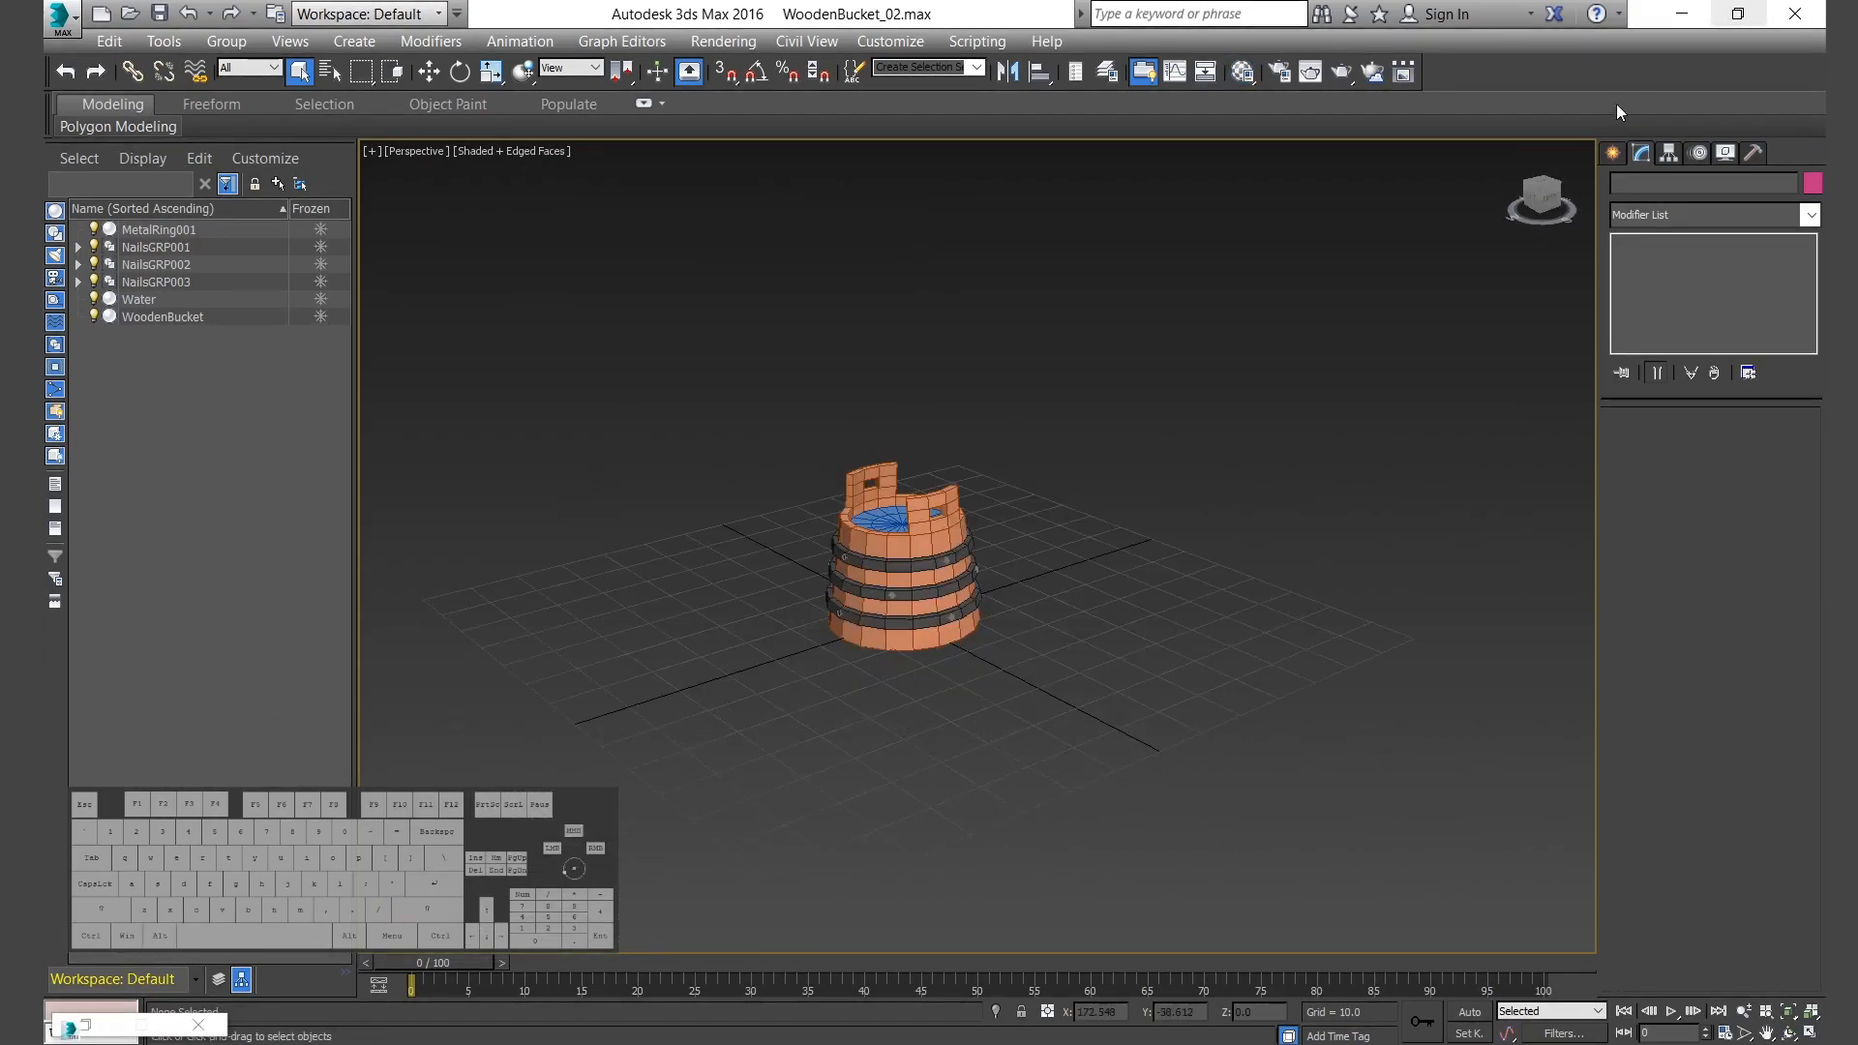
{"action": "left_click", "coordinate": [1612, 153]}
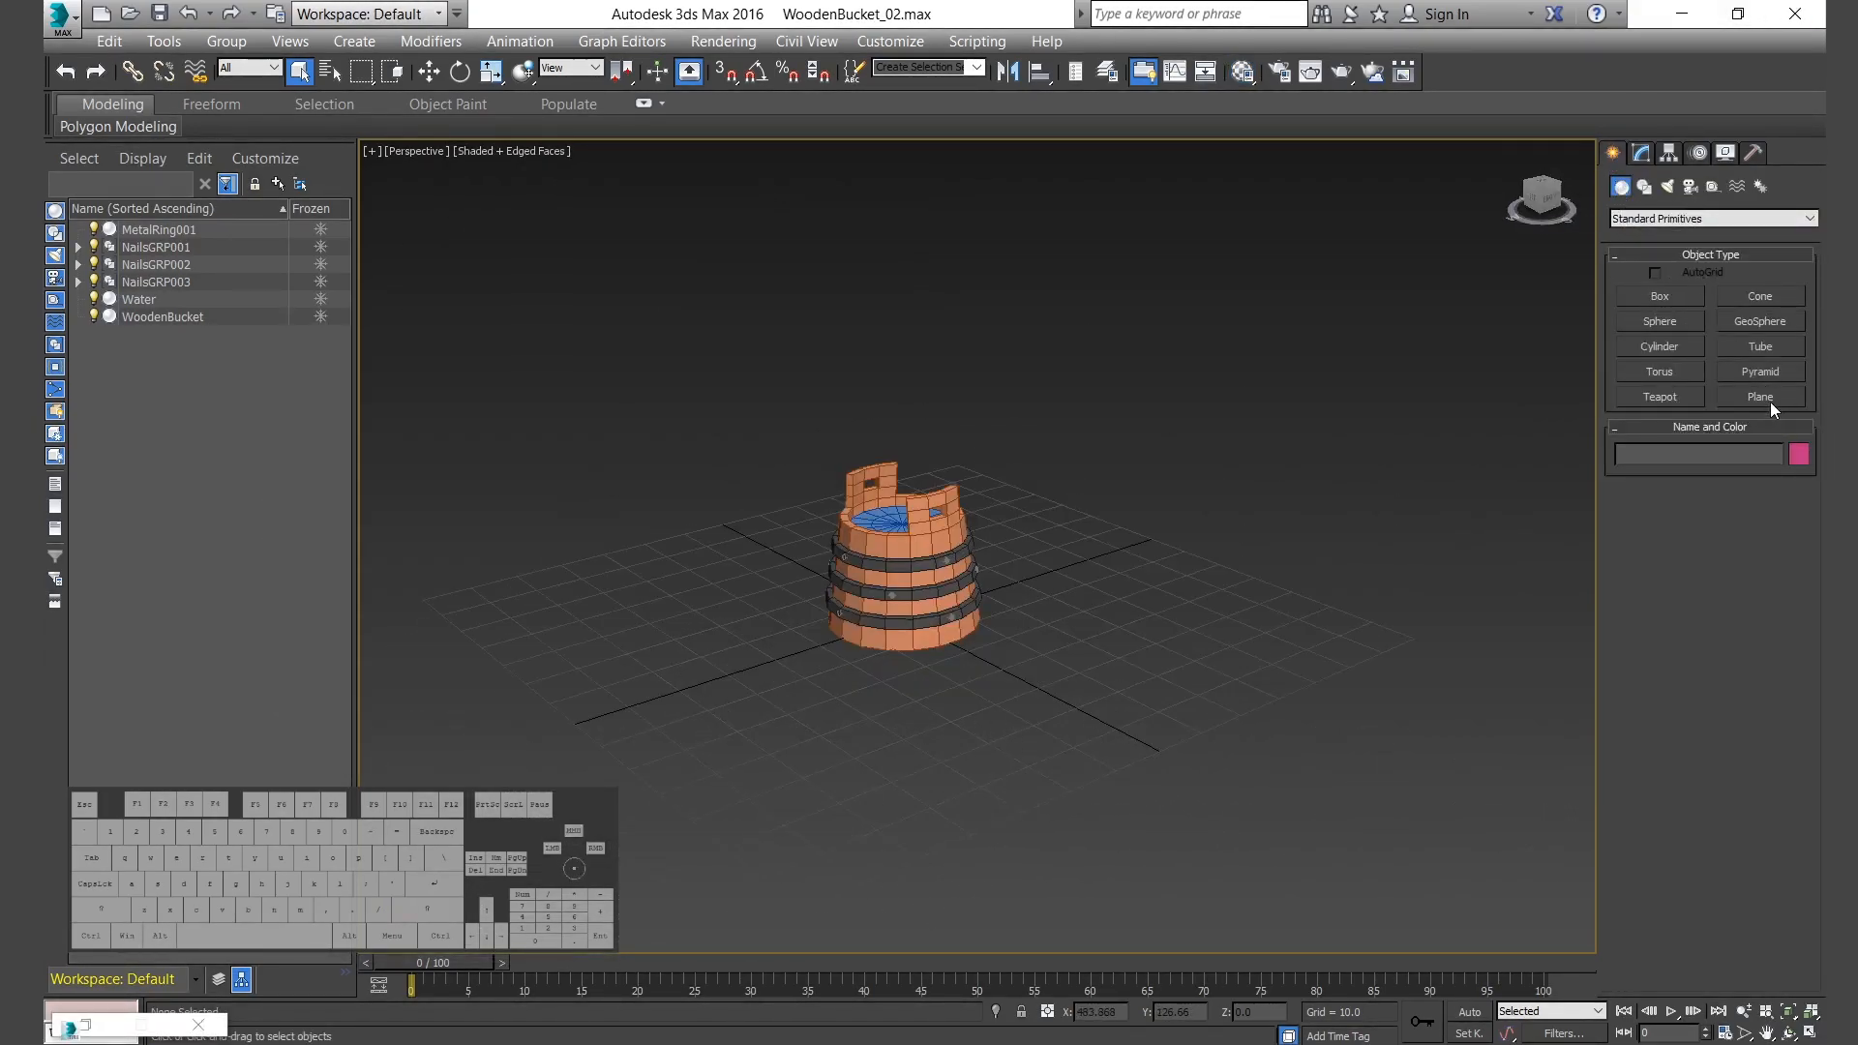
{"action": "left_click", "coordinate": [1769, 403]}
{"action": "left_click_drag", "start_coordinate": [915, 613], "coordinate": [864, 763]}
{"action": "key", "text": "w"}
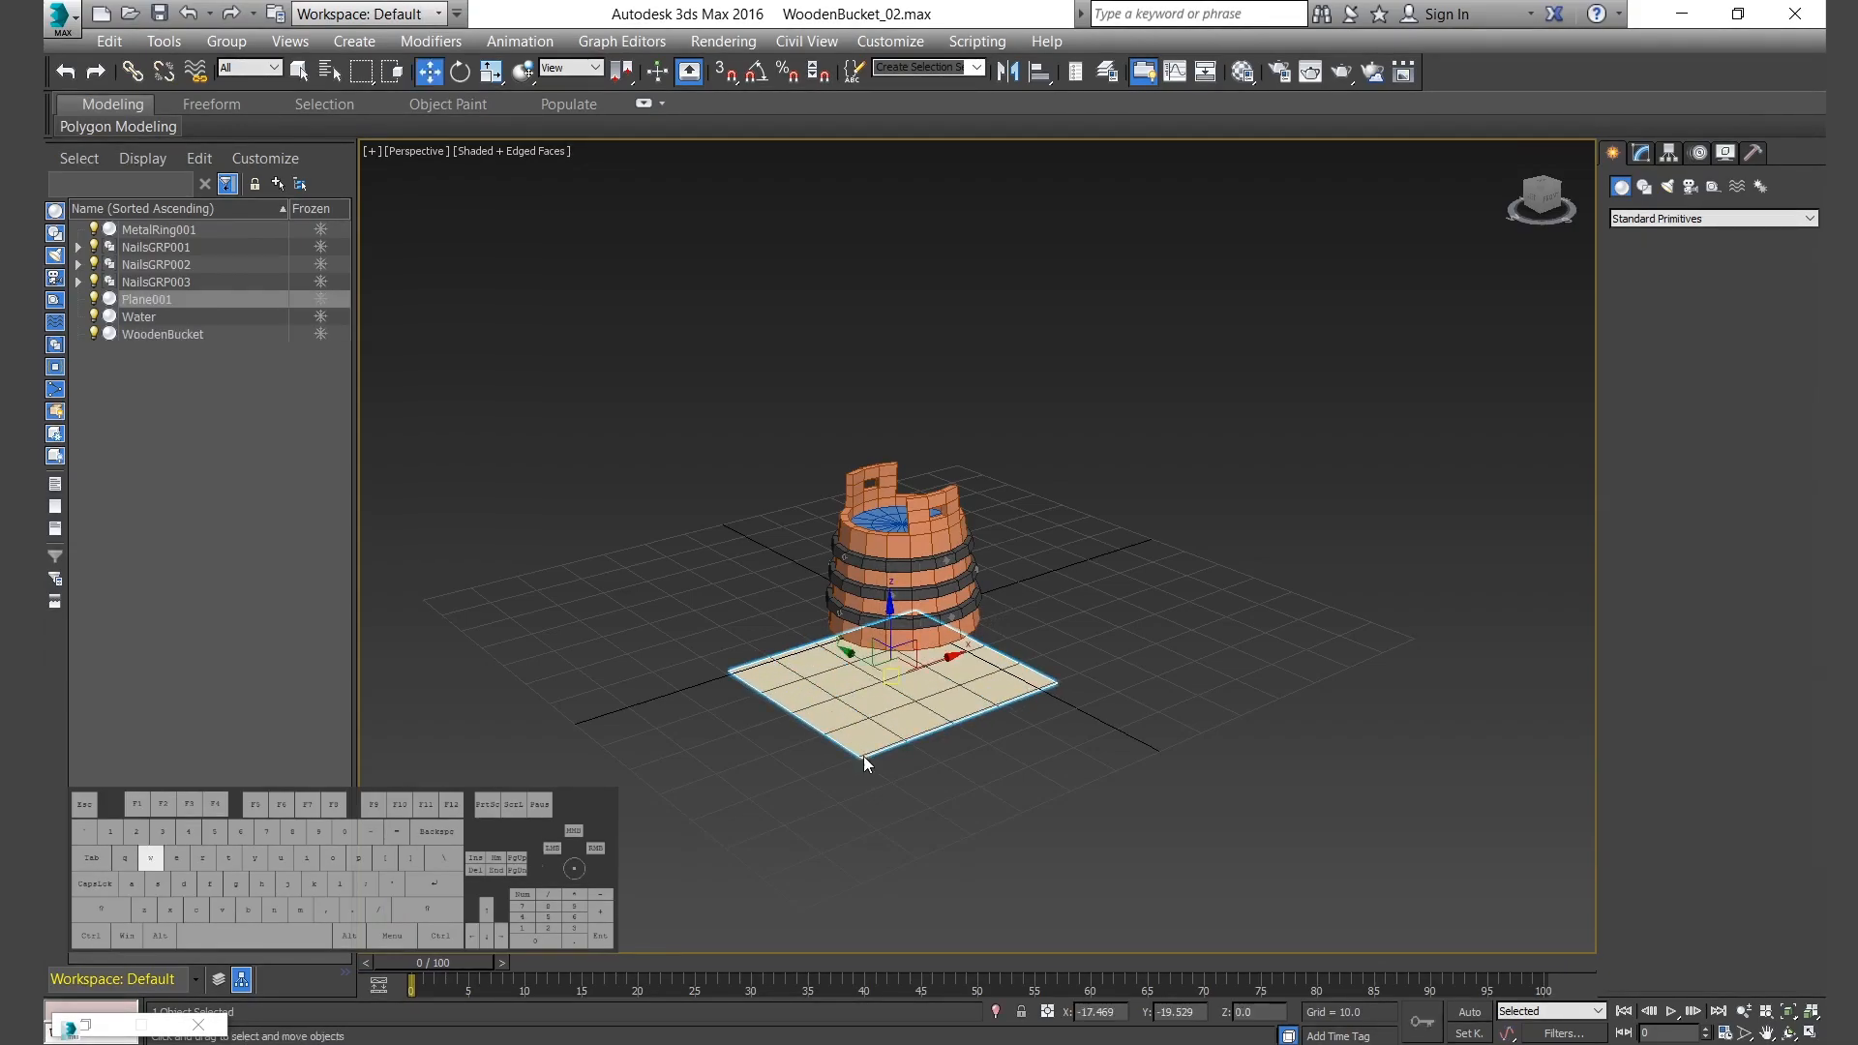
Set the ground plane's length and width to 1000.
{"action": "left_click", "coordinate": [1640, 155]}
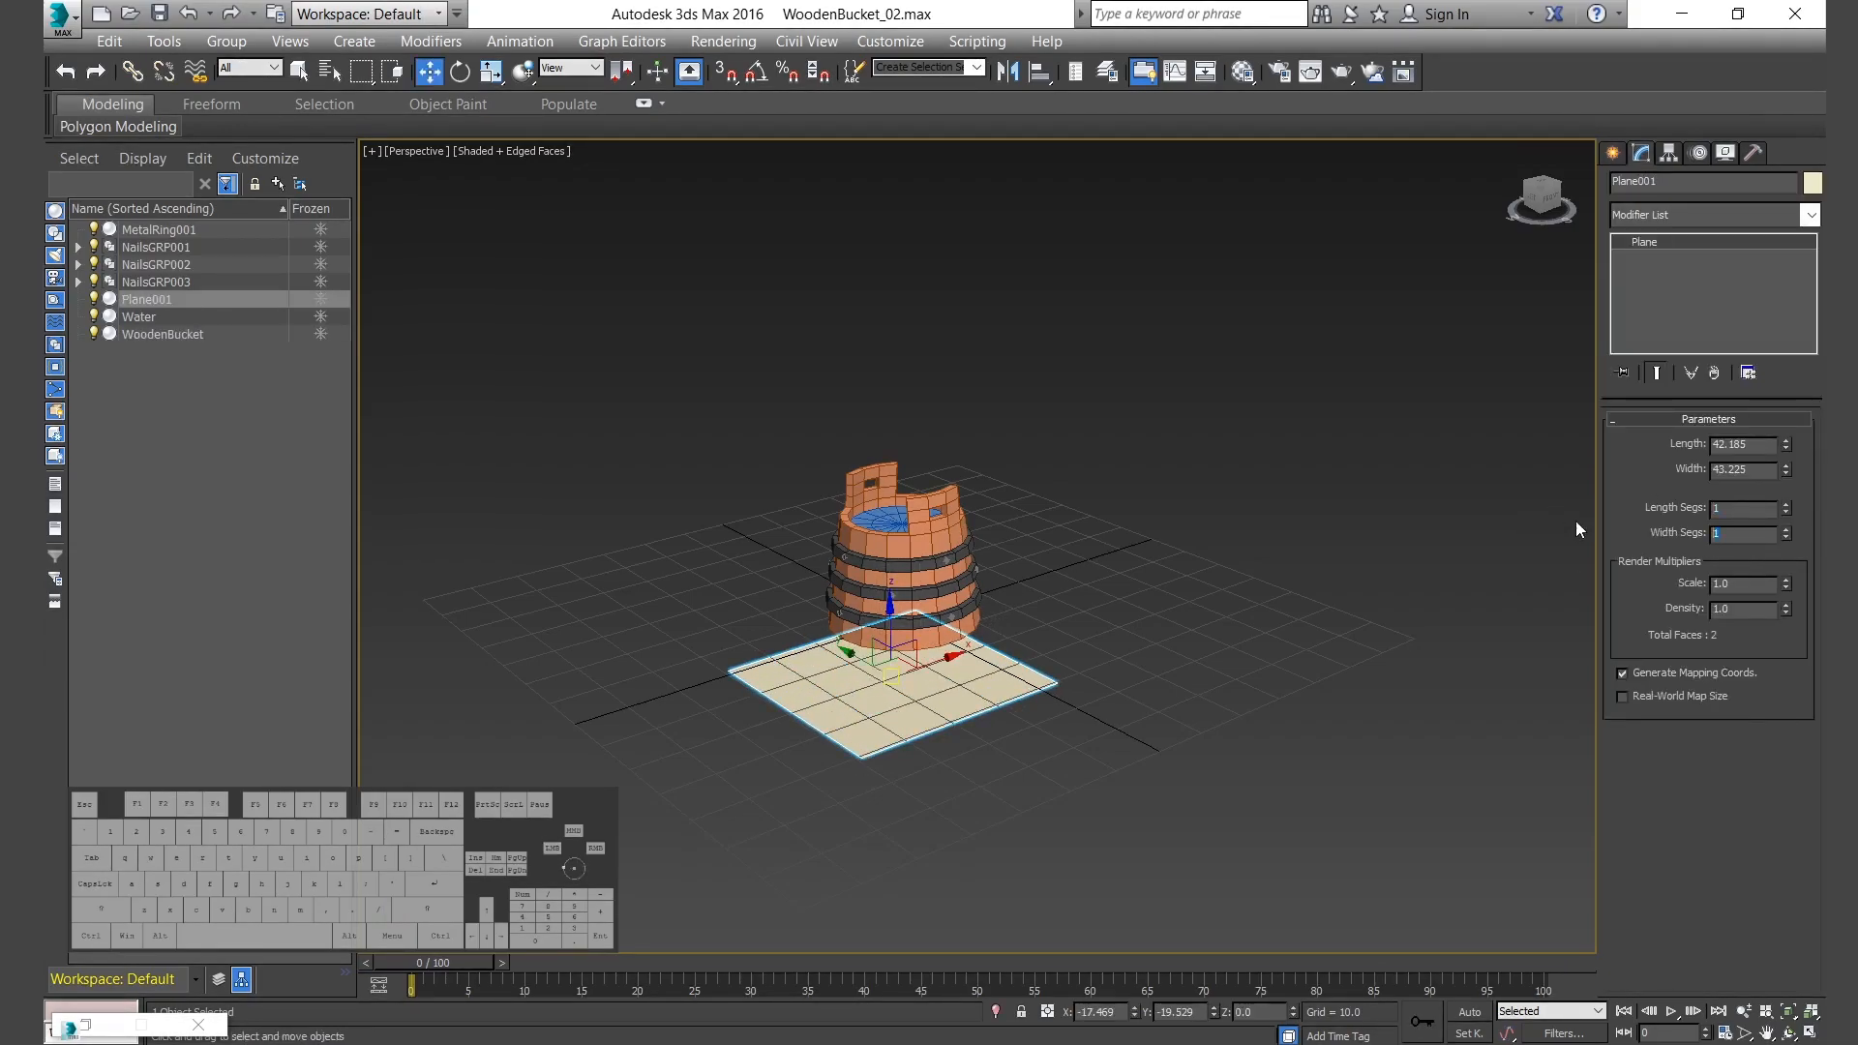
{"action": "type", "text": "1000"}
{"action": "key", "text": "Tab"}
{"action": "type", "text": "1000"}
{"action": "key", "text": "Return"}
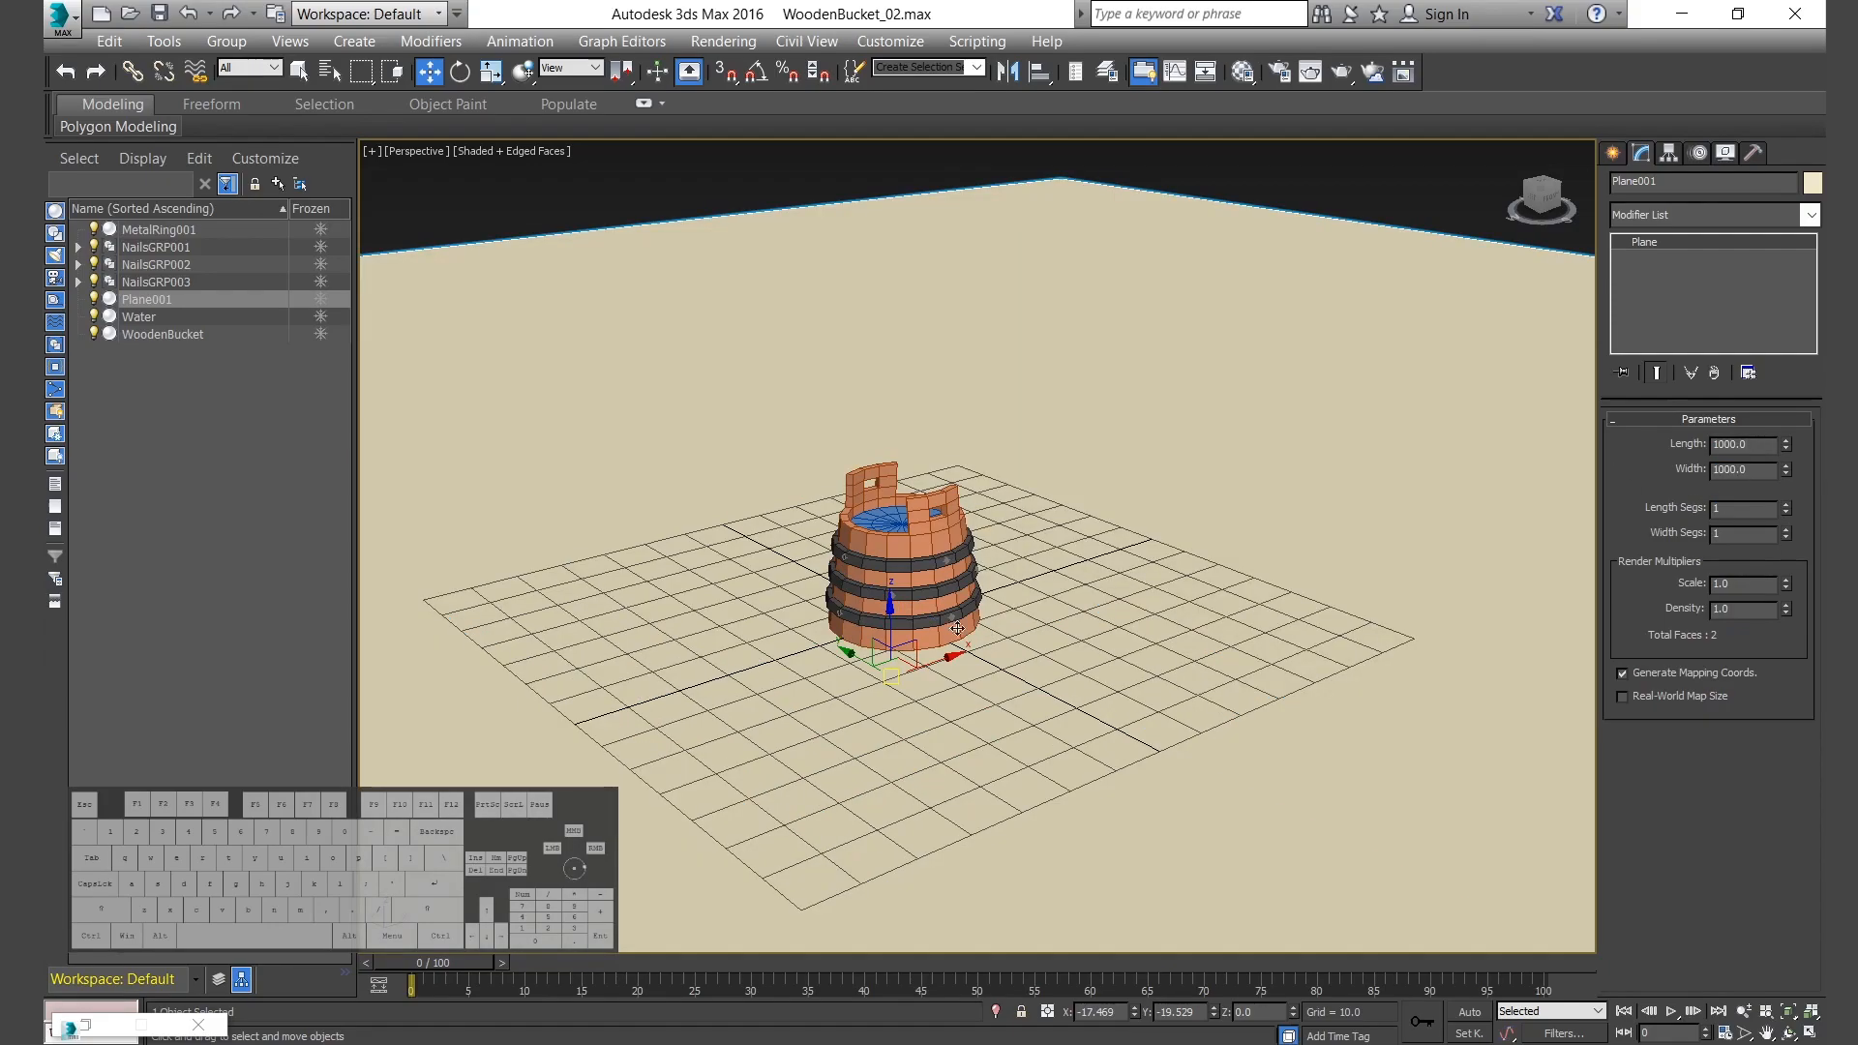
Change the ground plane's object colour to grey.
{"action": "left_click", "coordinate": [881, 544]}
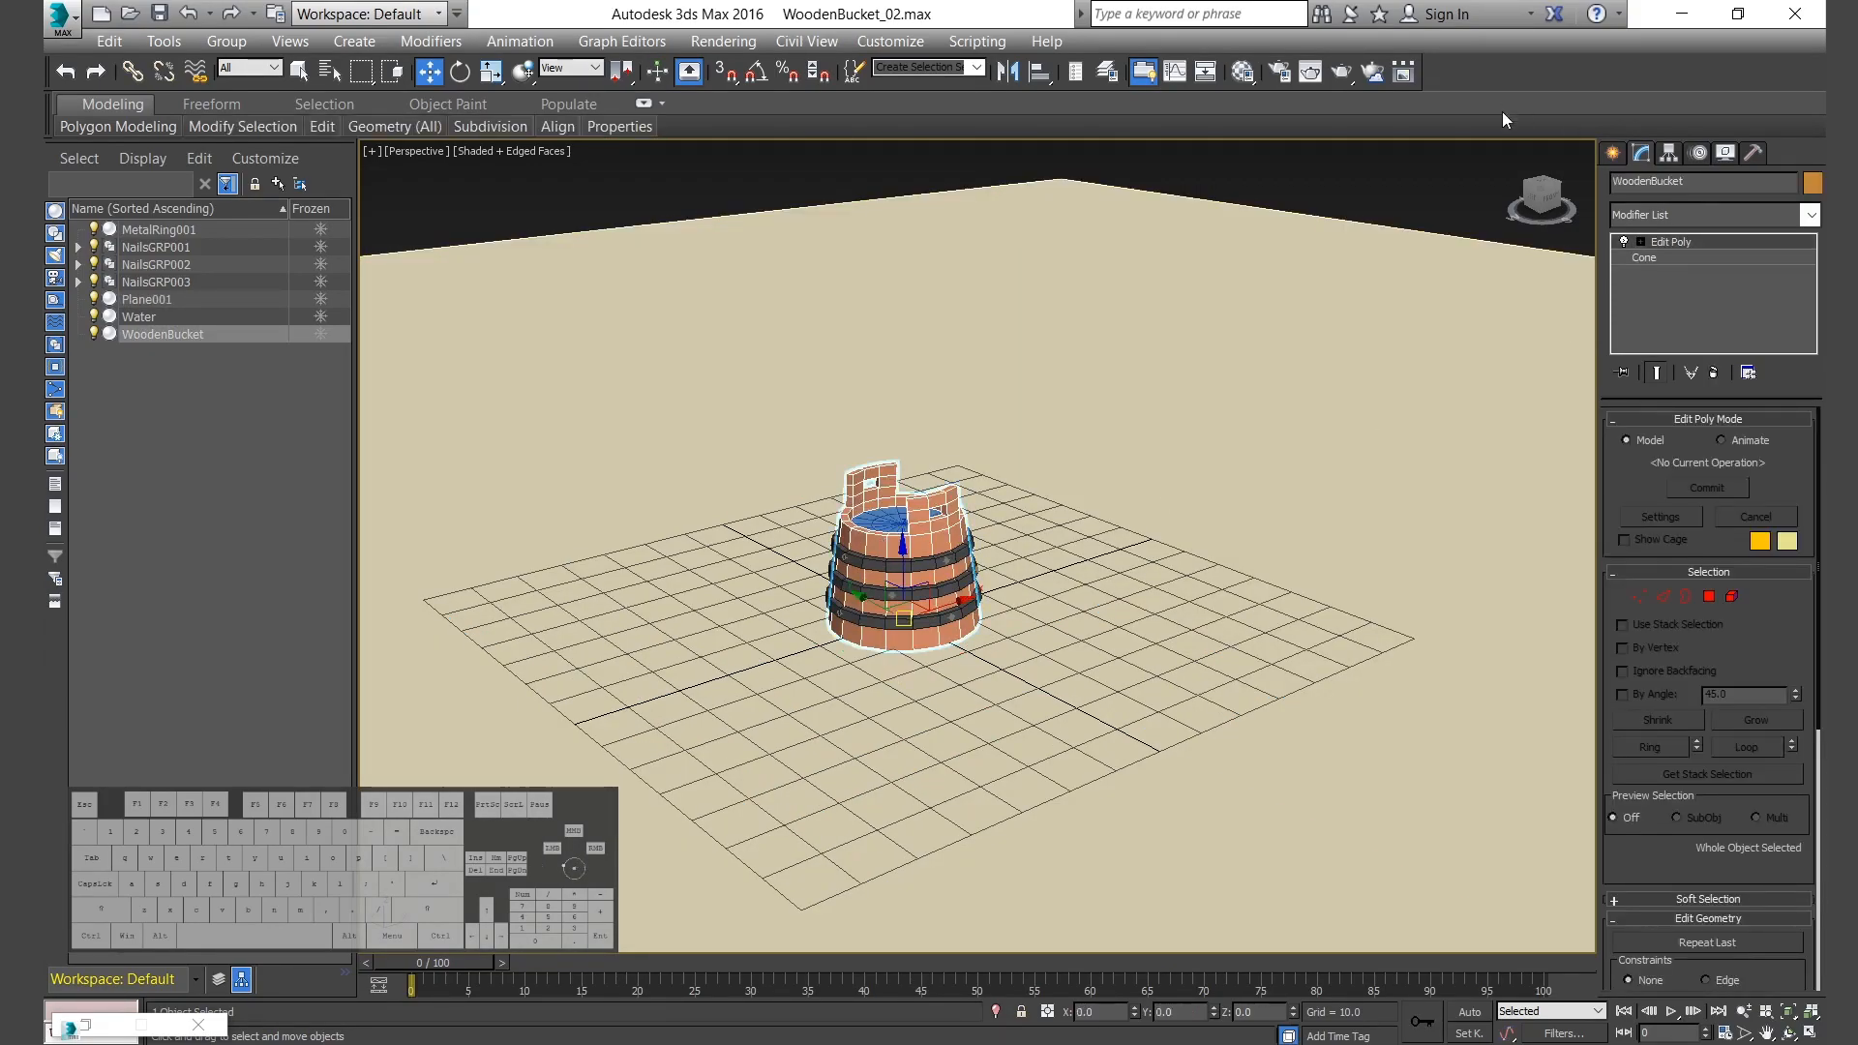
{"action": "key", "text": "z"}
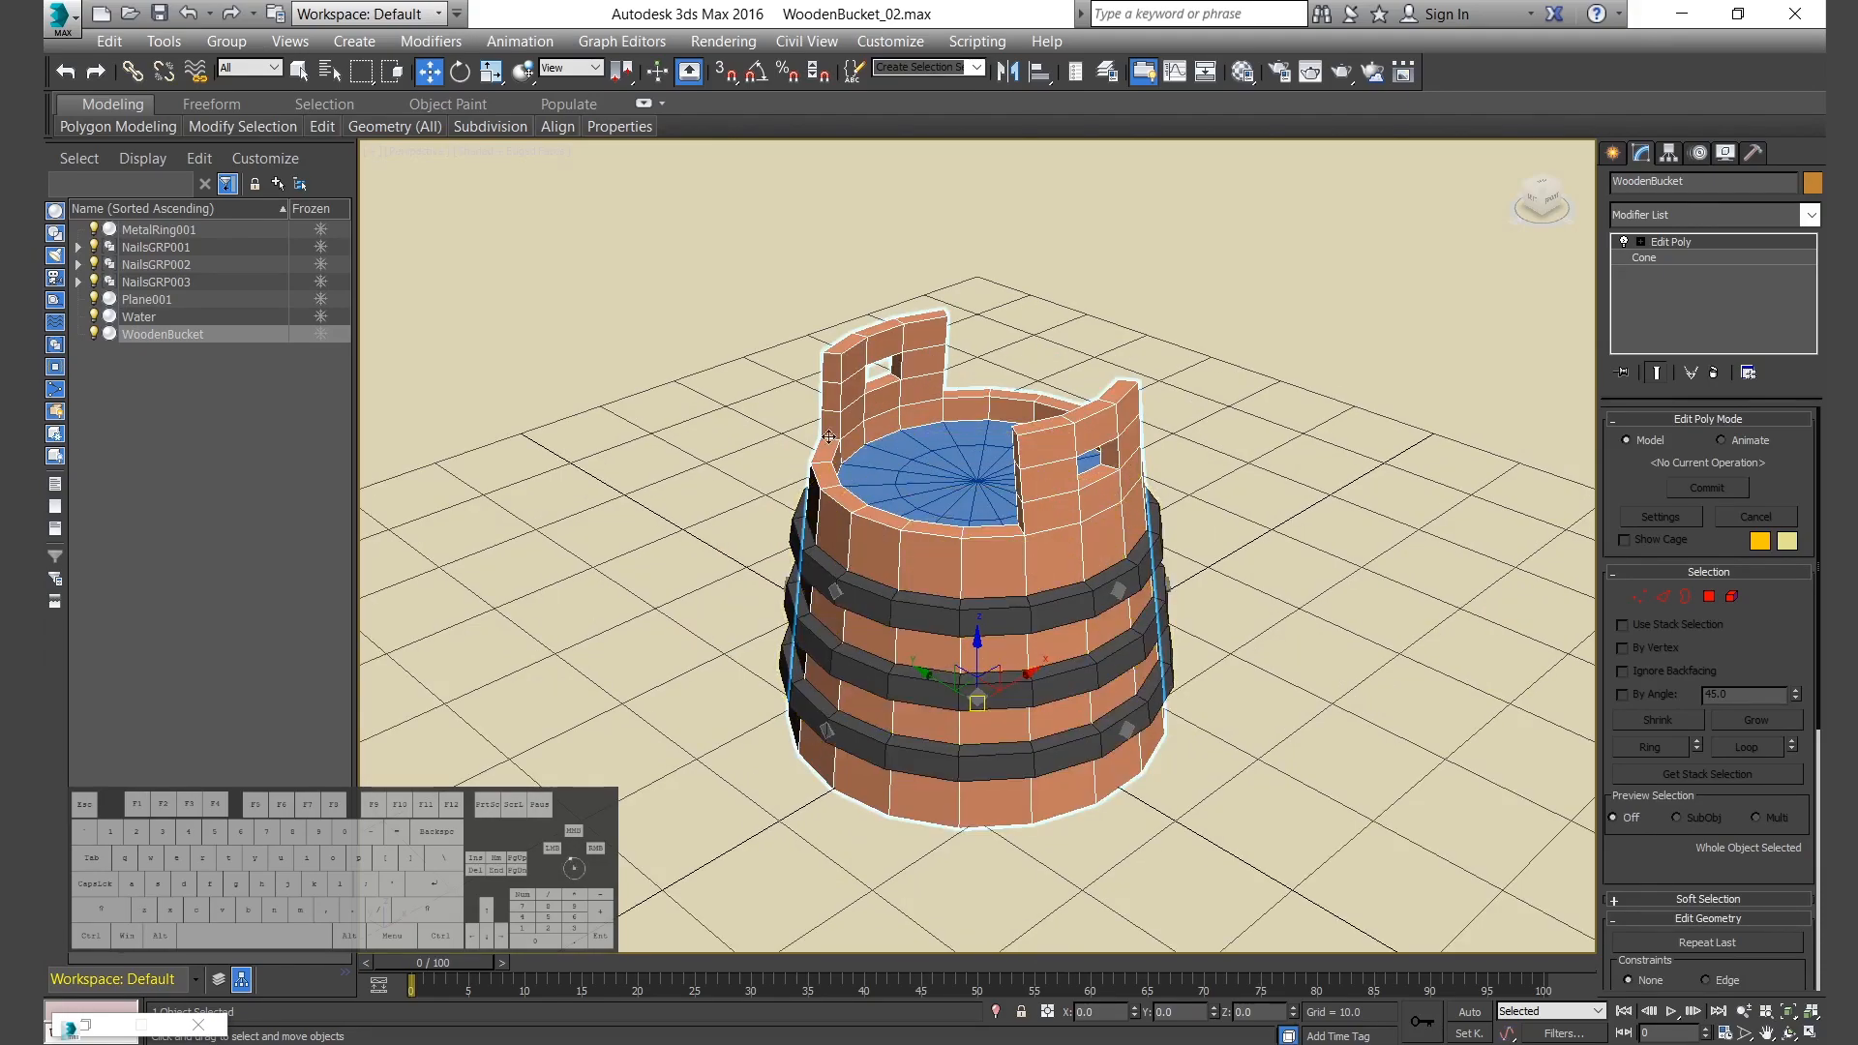
{"action": "left_click", "coordinate": [575, 329]}
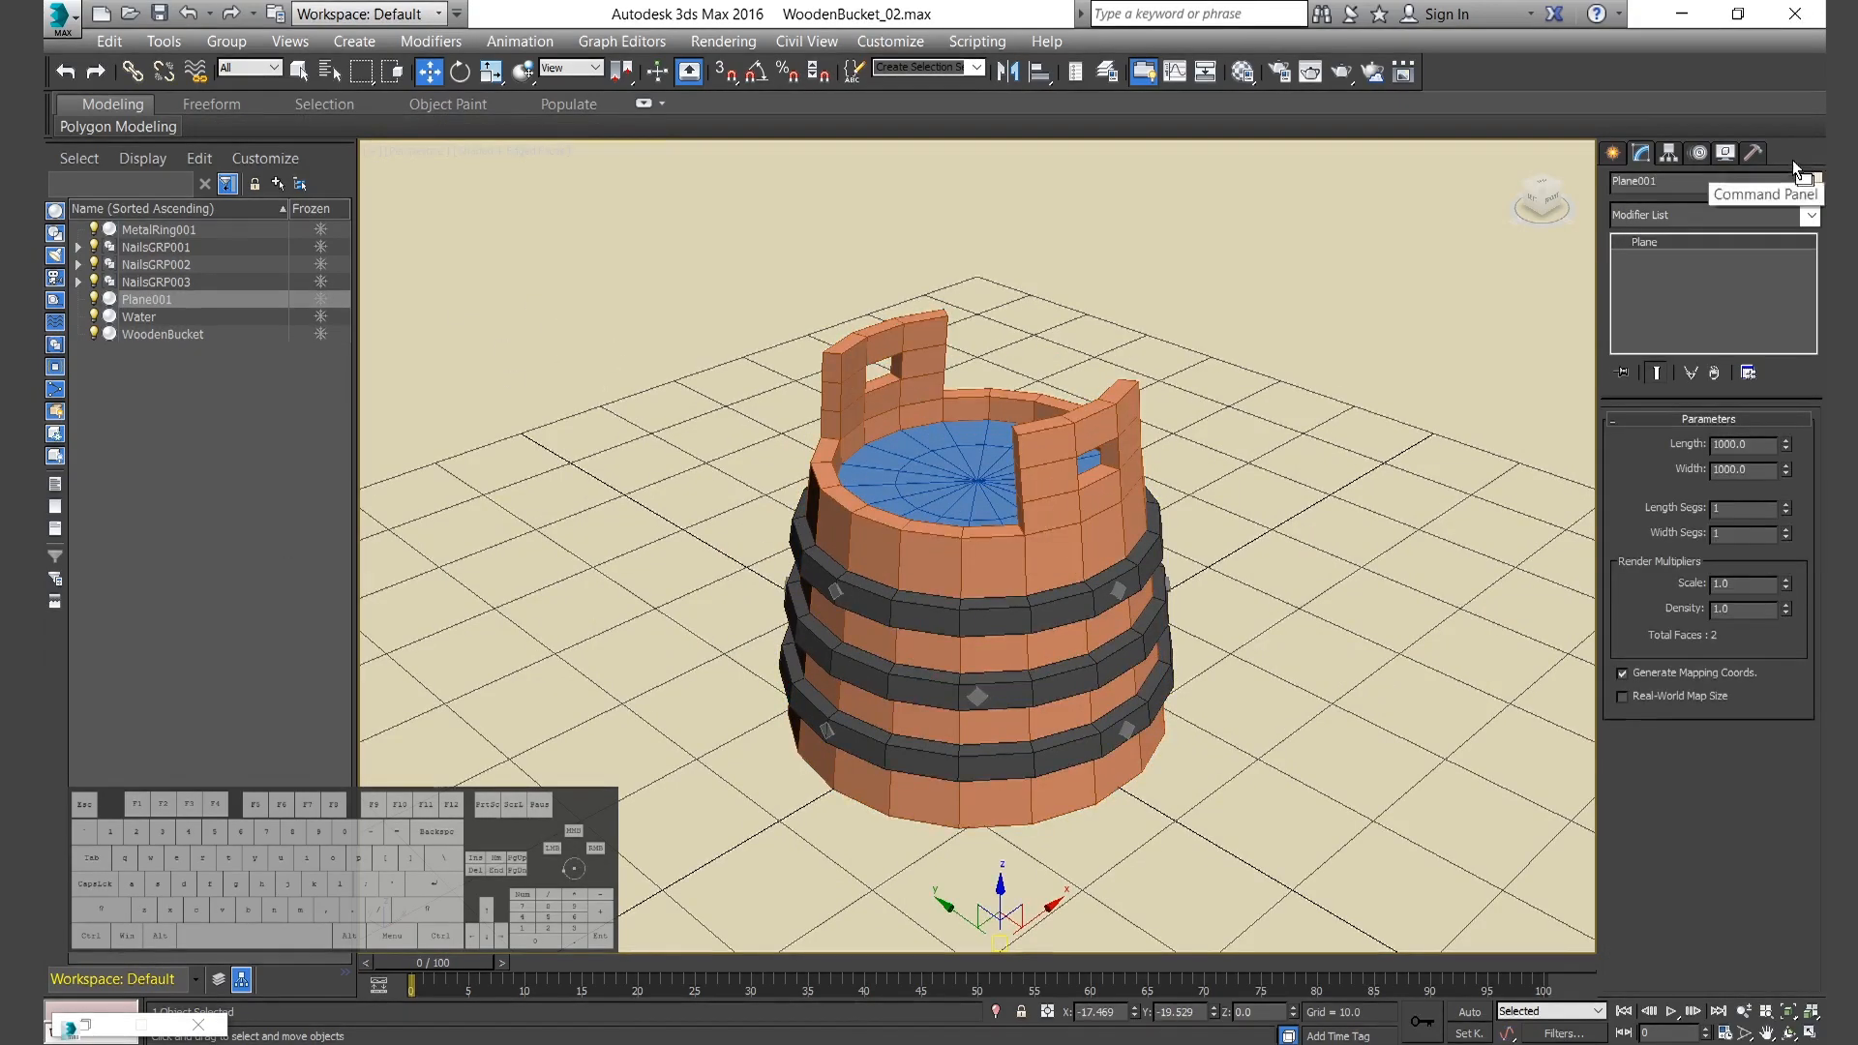
{"action": "left_click", "coordinate": [1812, 182]}
{"action": "left_click", "coordinate": [693, 584]}
{"action": "left_click", "coordinate": [1067, 657]}
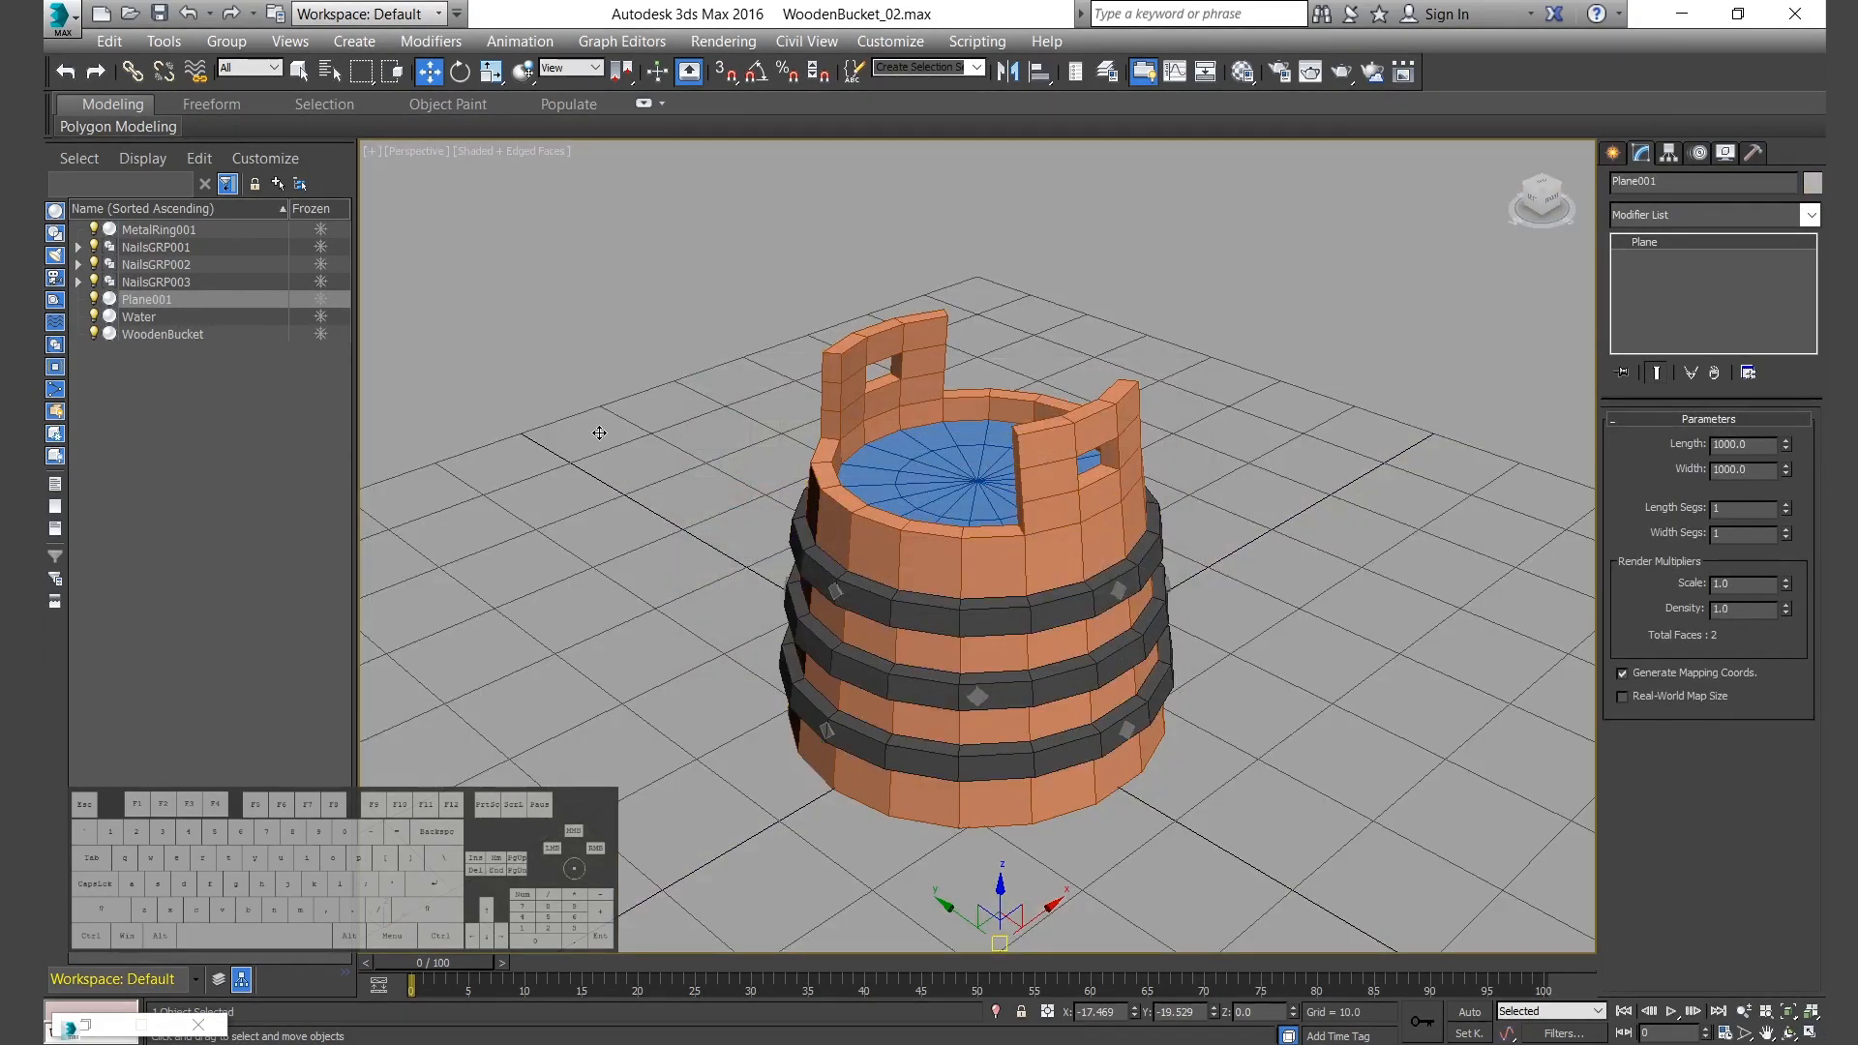
Assign the GroundColor material to the ground plane.
{"action": "left_click", "coordinate": [85, 1025]}
{"action": "left_click", "coordinate": [695, 372]}
{"action": "left_click_drag", "start_coordinate": [684, 172], "coordinate": [462, 166]}
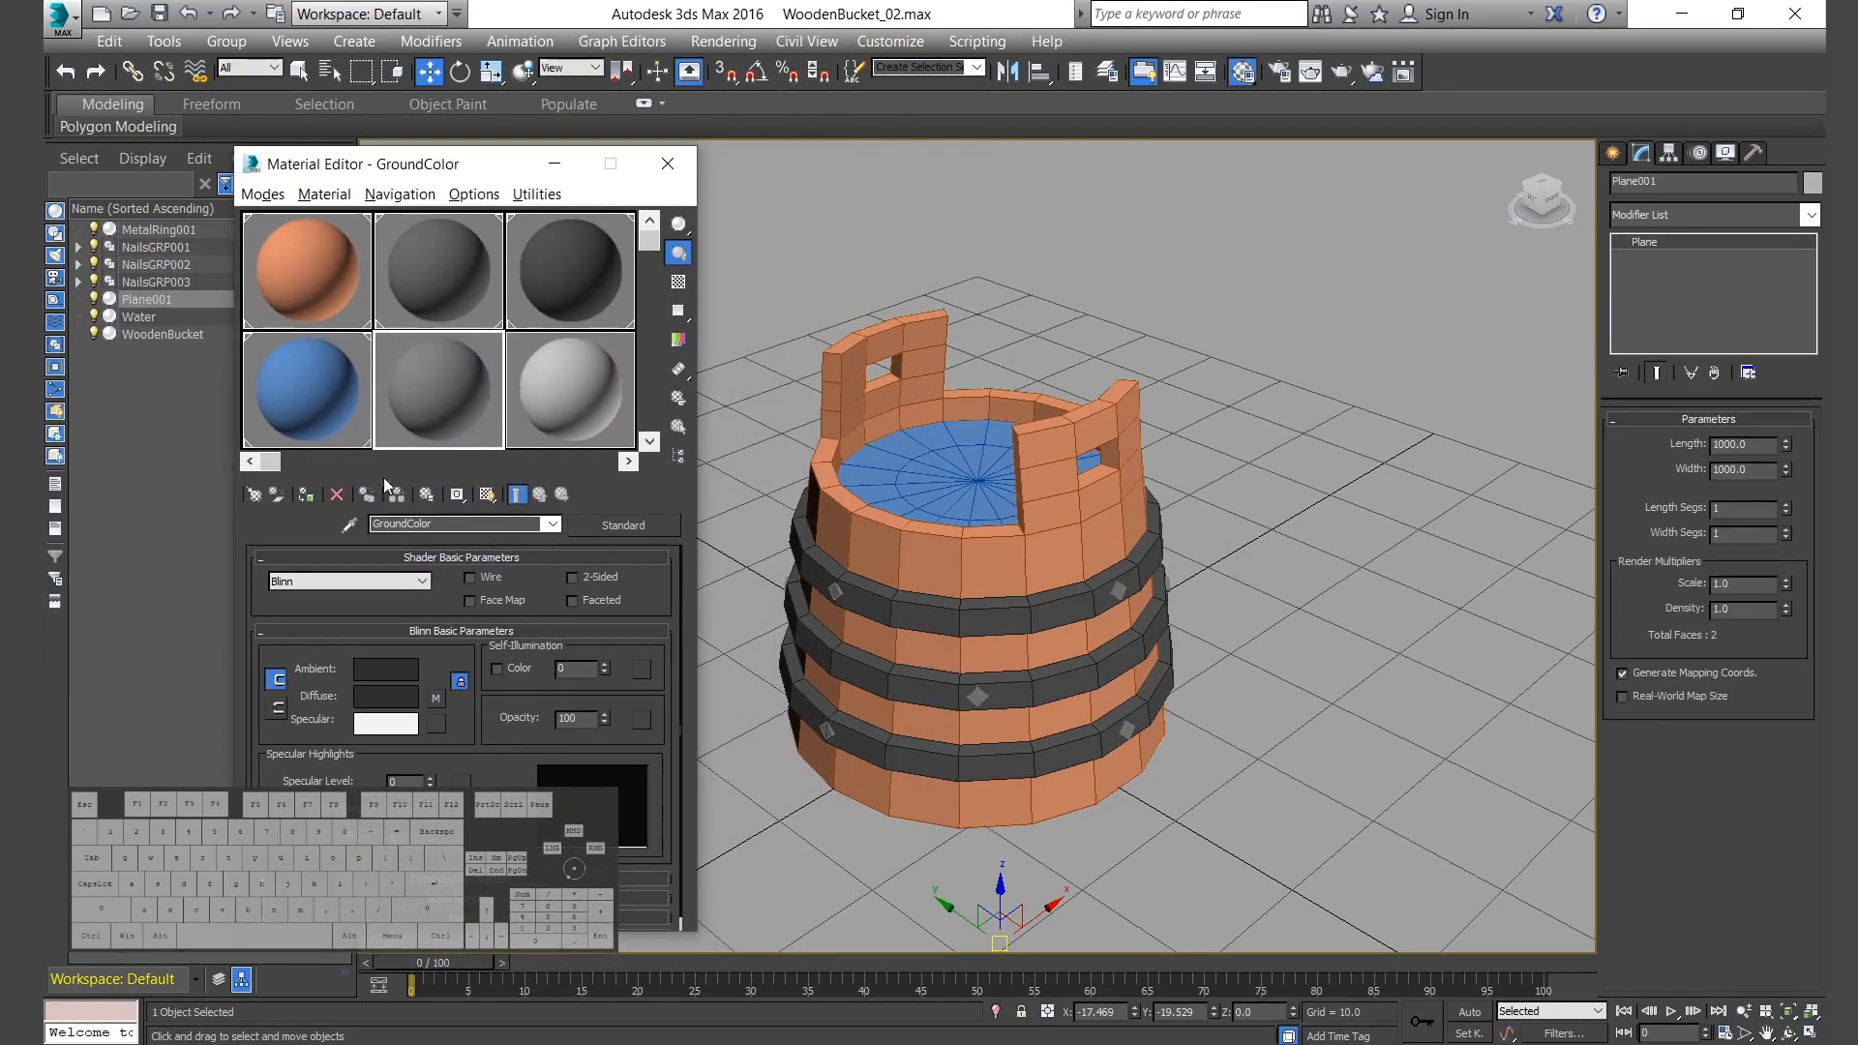
{"action": "left_click", "coordinate": [305, 496]}
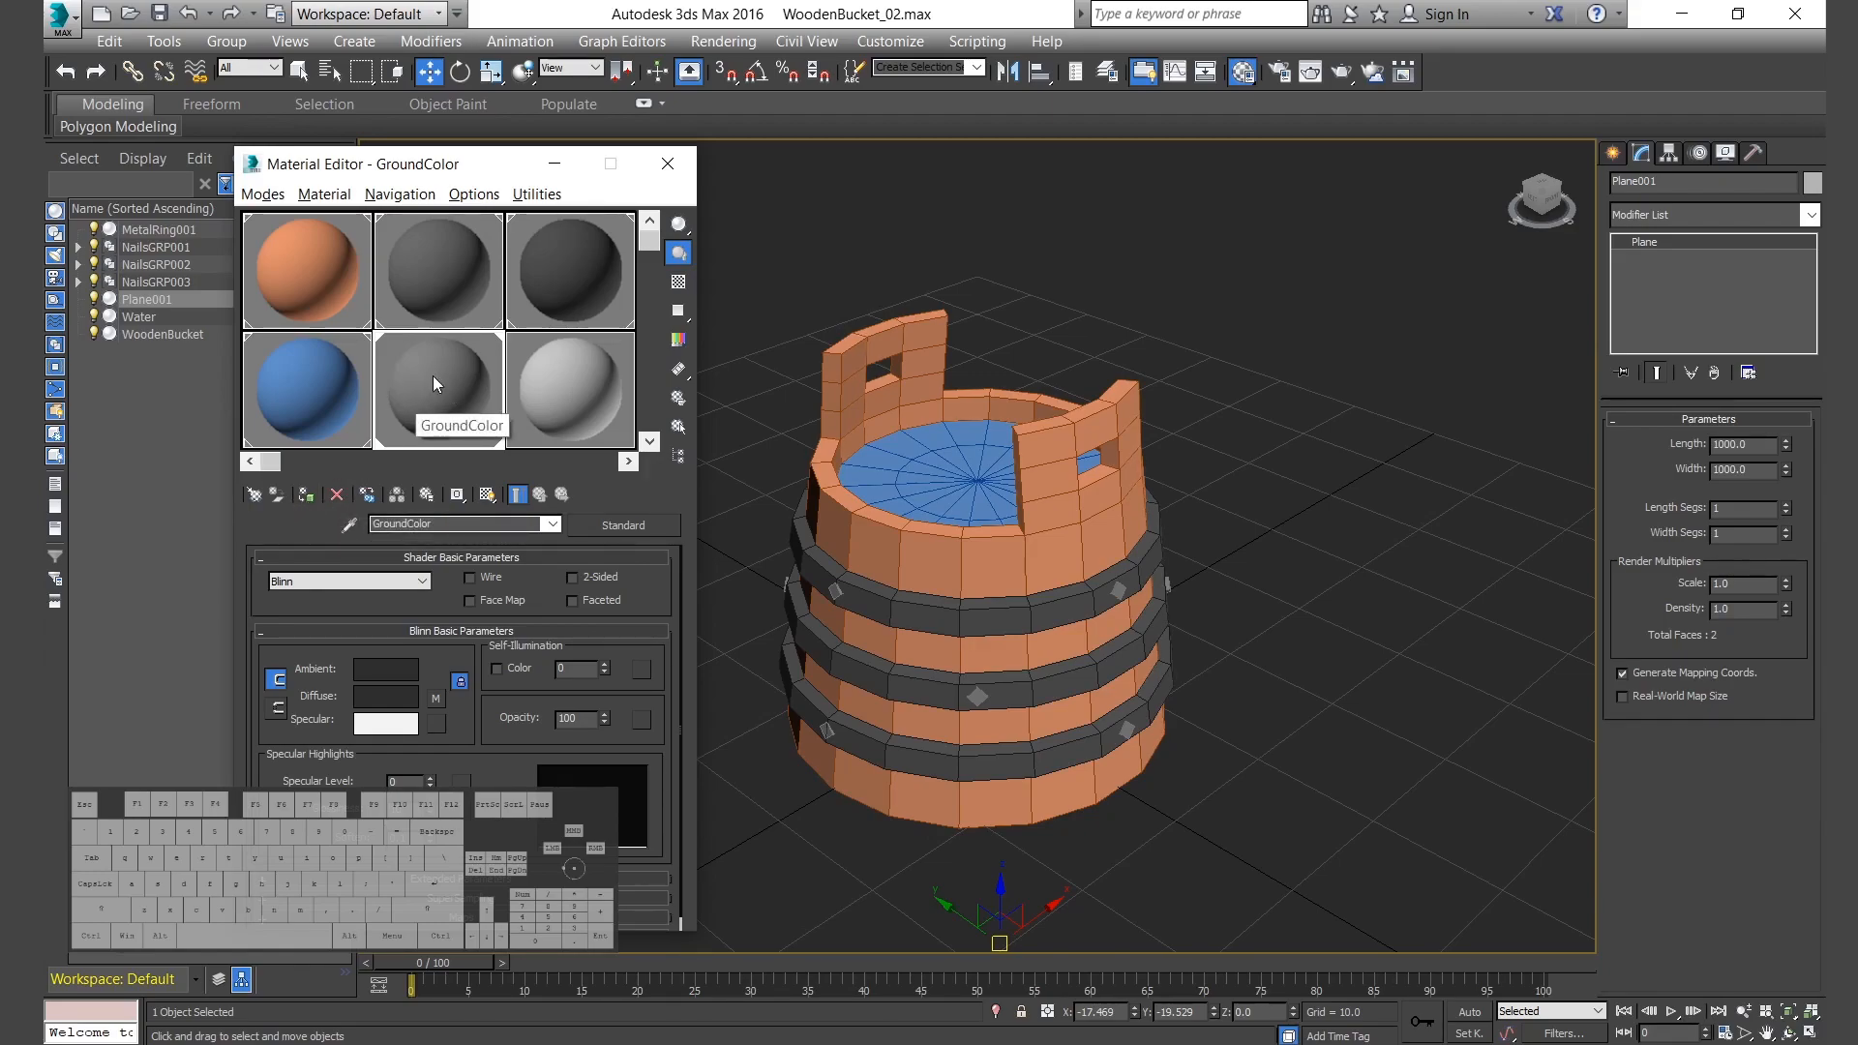
Copy the GroundMap's Bright colour into the GroundColor material's Diffuse colour.
{"action": "left_click", "coordinate": [436, 697]}
{"action": "right_click", "coordinate": [520, 607]}
{"action": "left_click", "coordinate": [566, 621]}
{"action": "left_click", "coordinate": [539, 494]}
{"action": "right_click", "coordinate": [393, 700]}
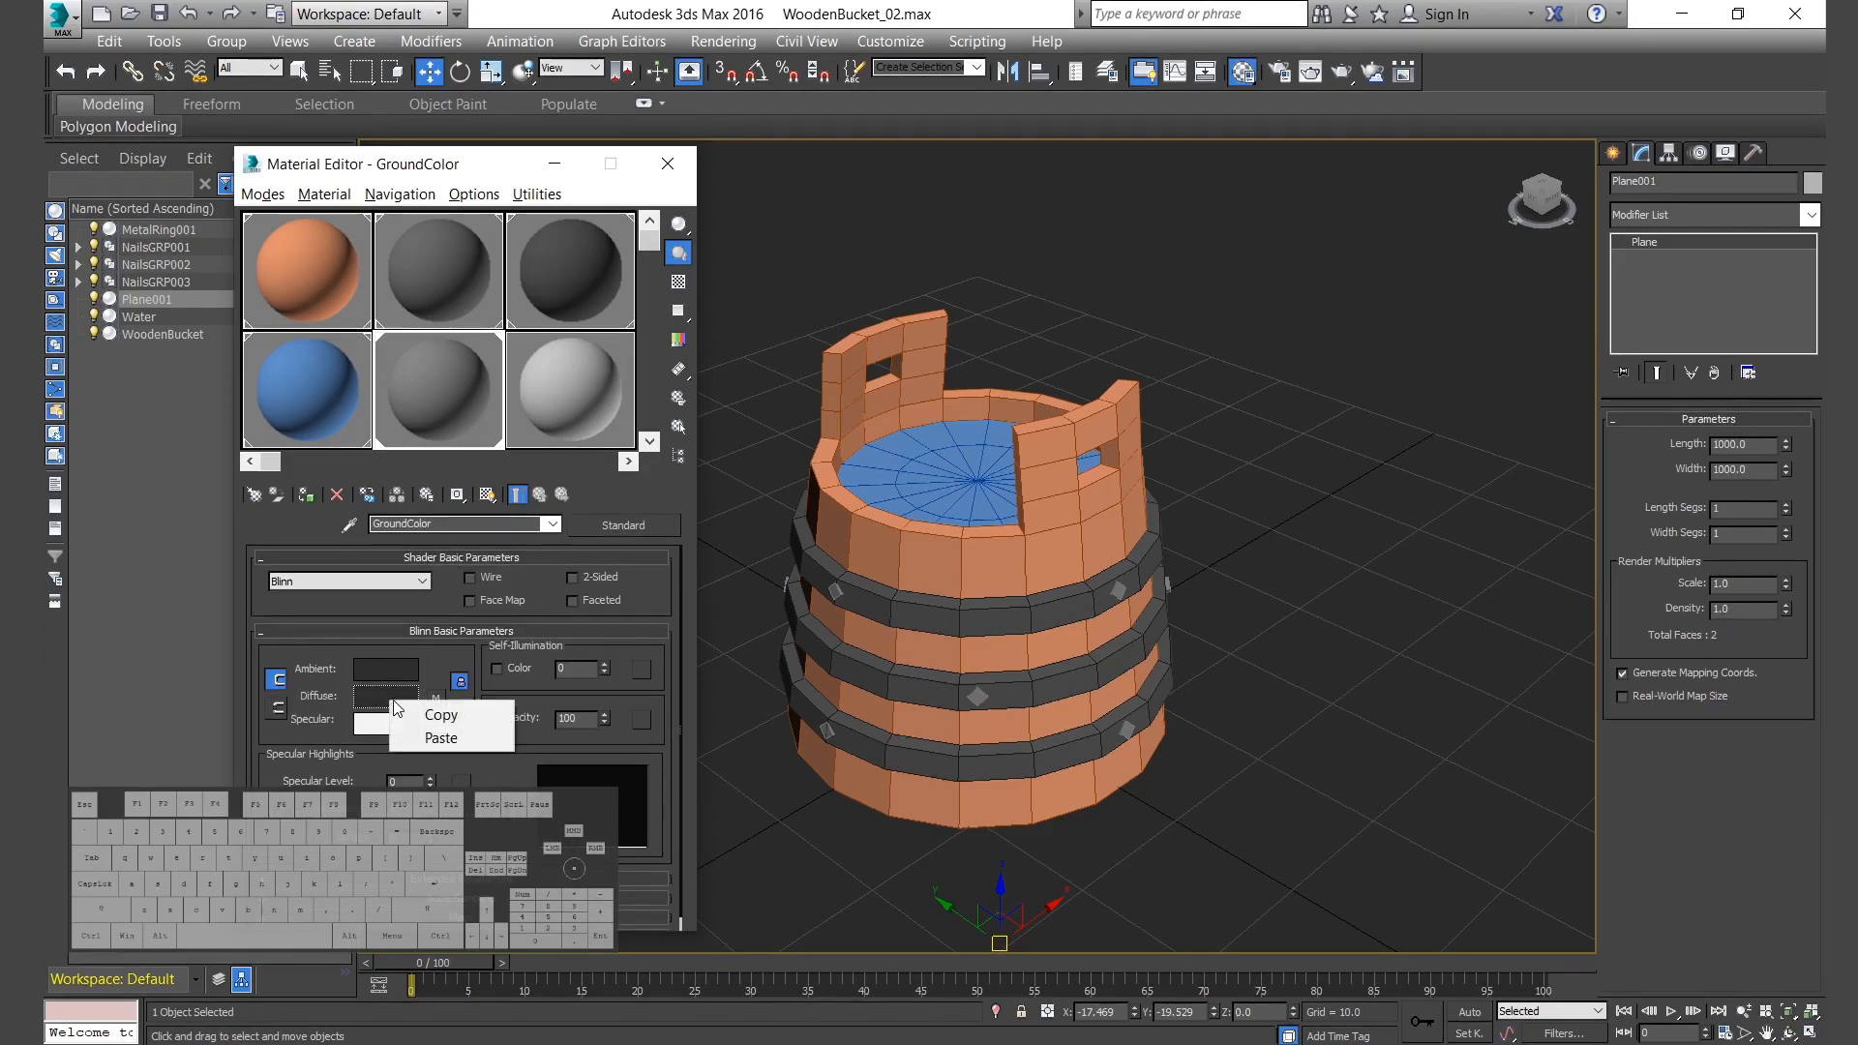
{"action": "left_click", "coordinate": [441, 737]}
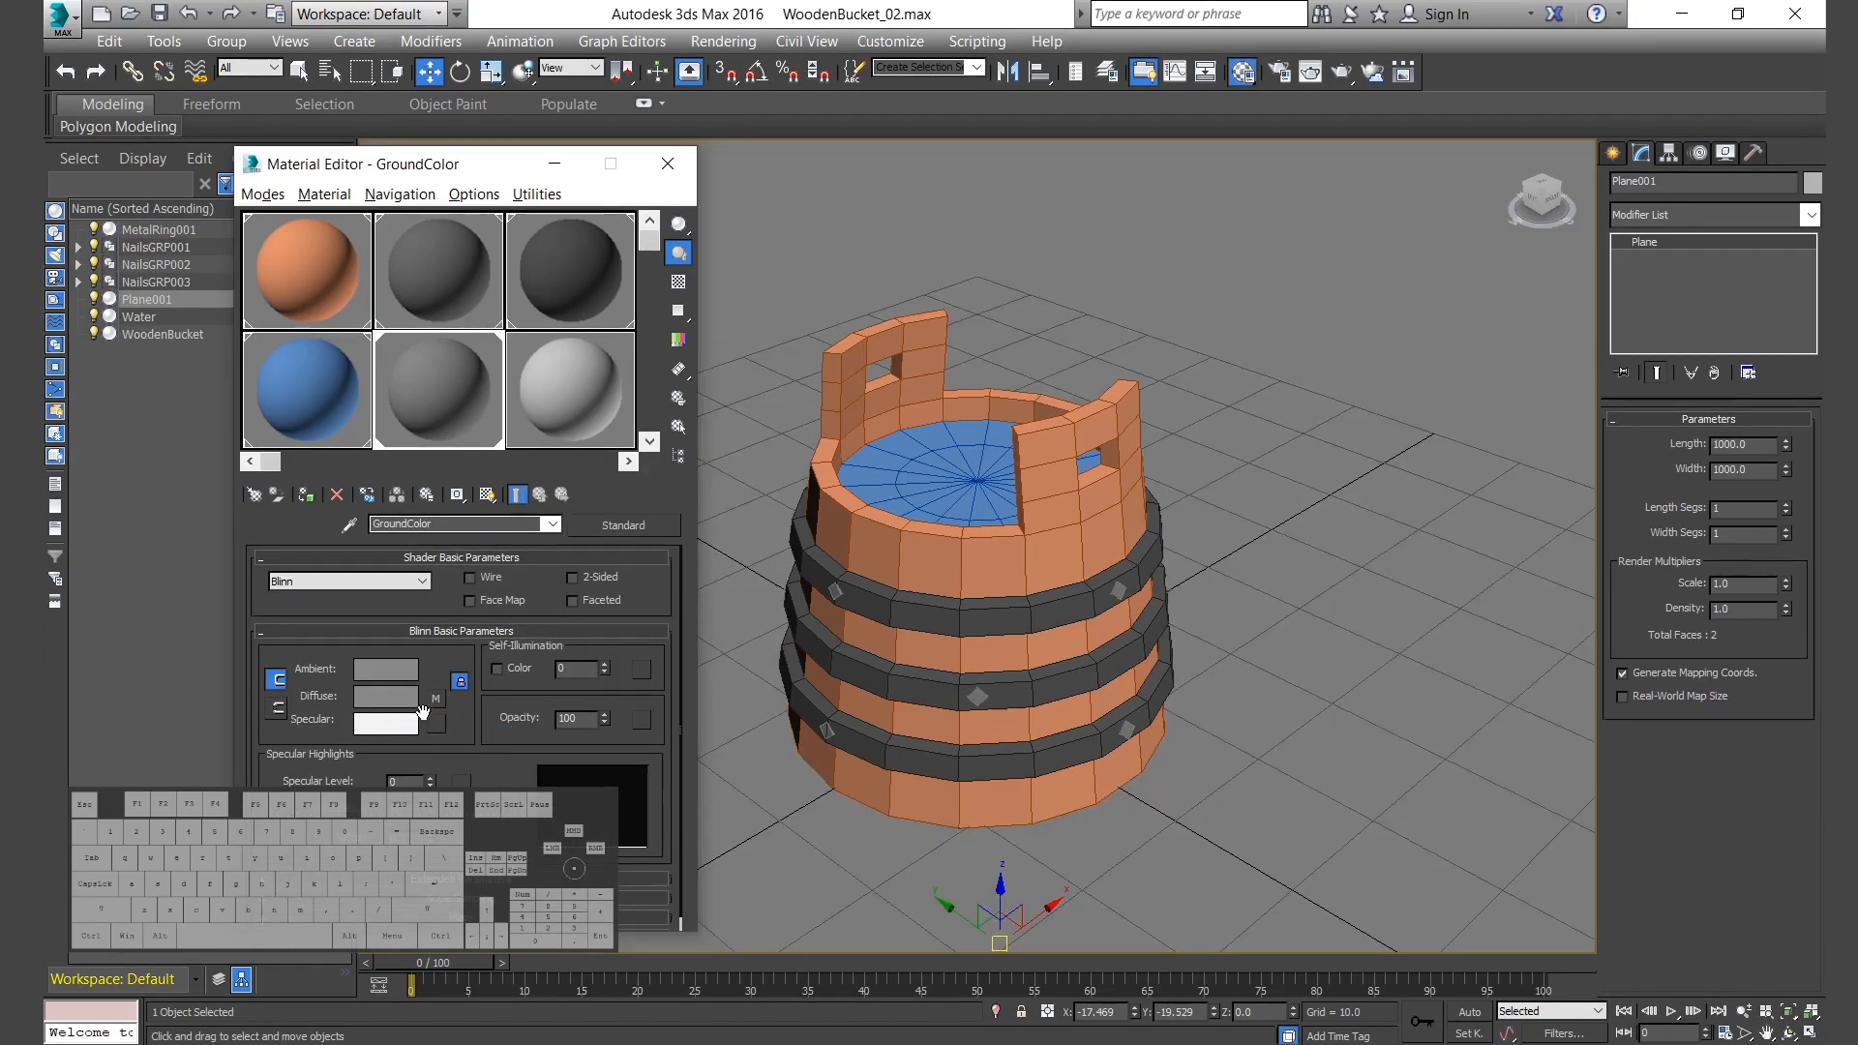
Render the perspective view to examine the materials and occlusion on the bucket and ground, and close the rendered frame.
{"action": "left_click", "coordinate": [668, 163]}
{"action": "left_click", "coordinate": [1328, 73]}
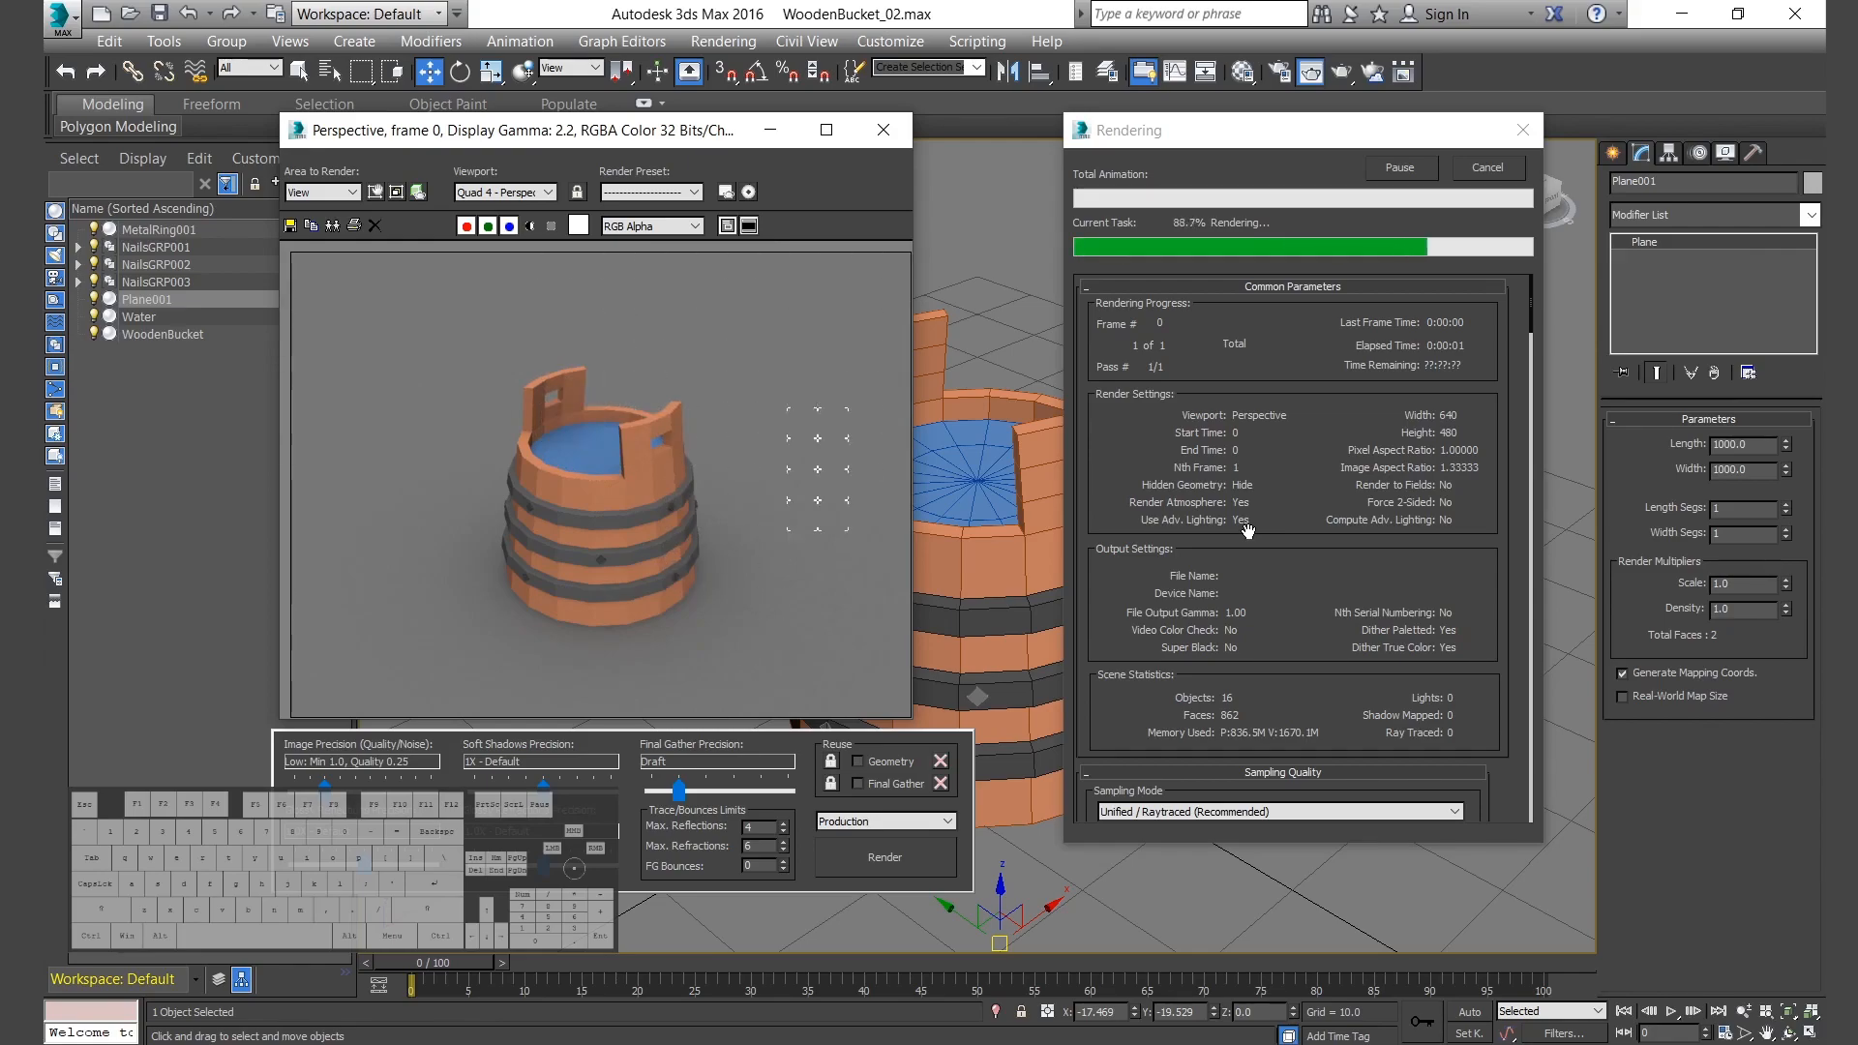
{"action": "left_click", "coordinate": [884, 131]}
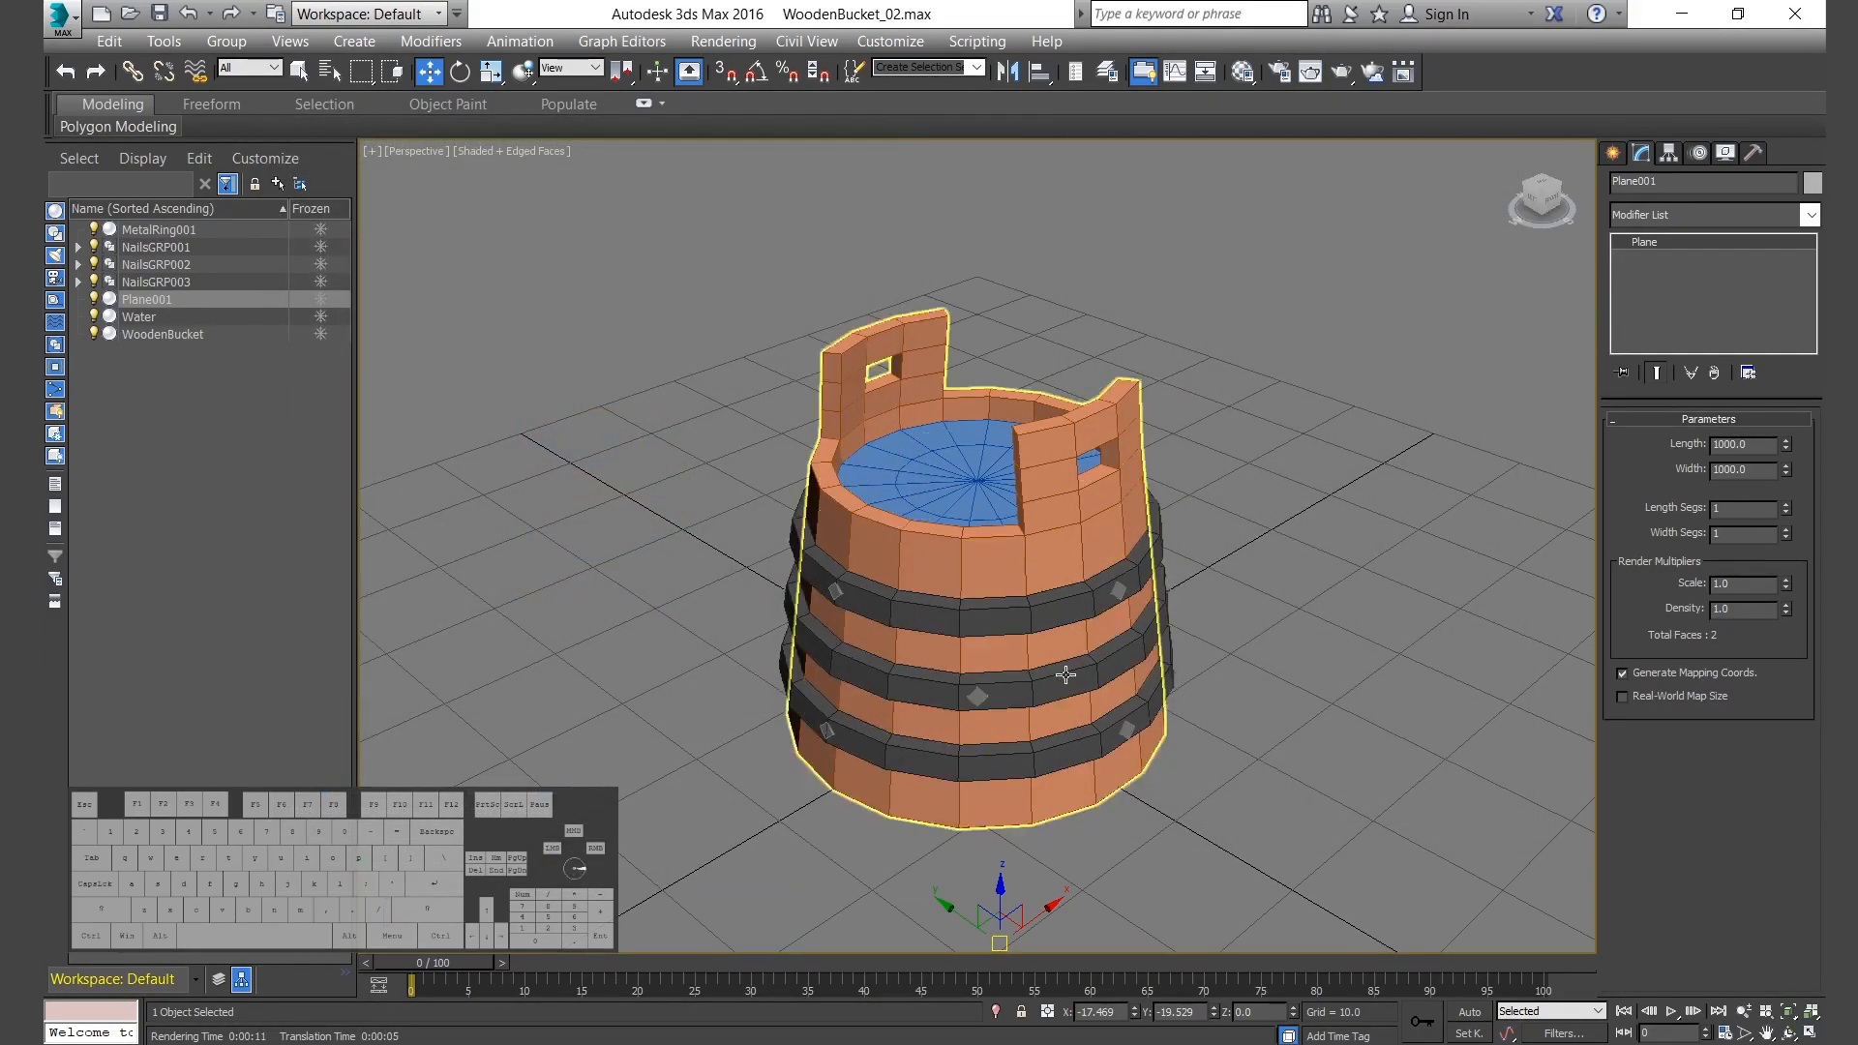
Rename the ground plane Ground.
{"action": "left_click", "coordinate": [167, 230]}
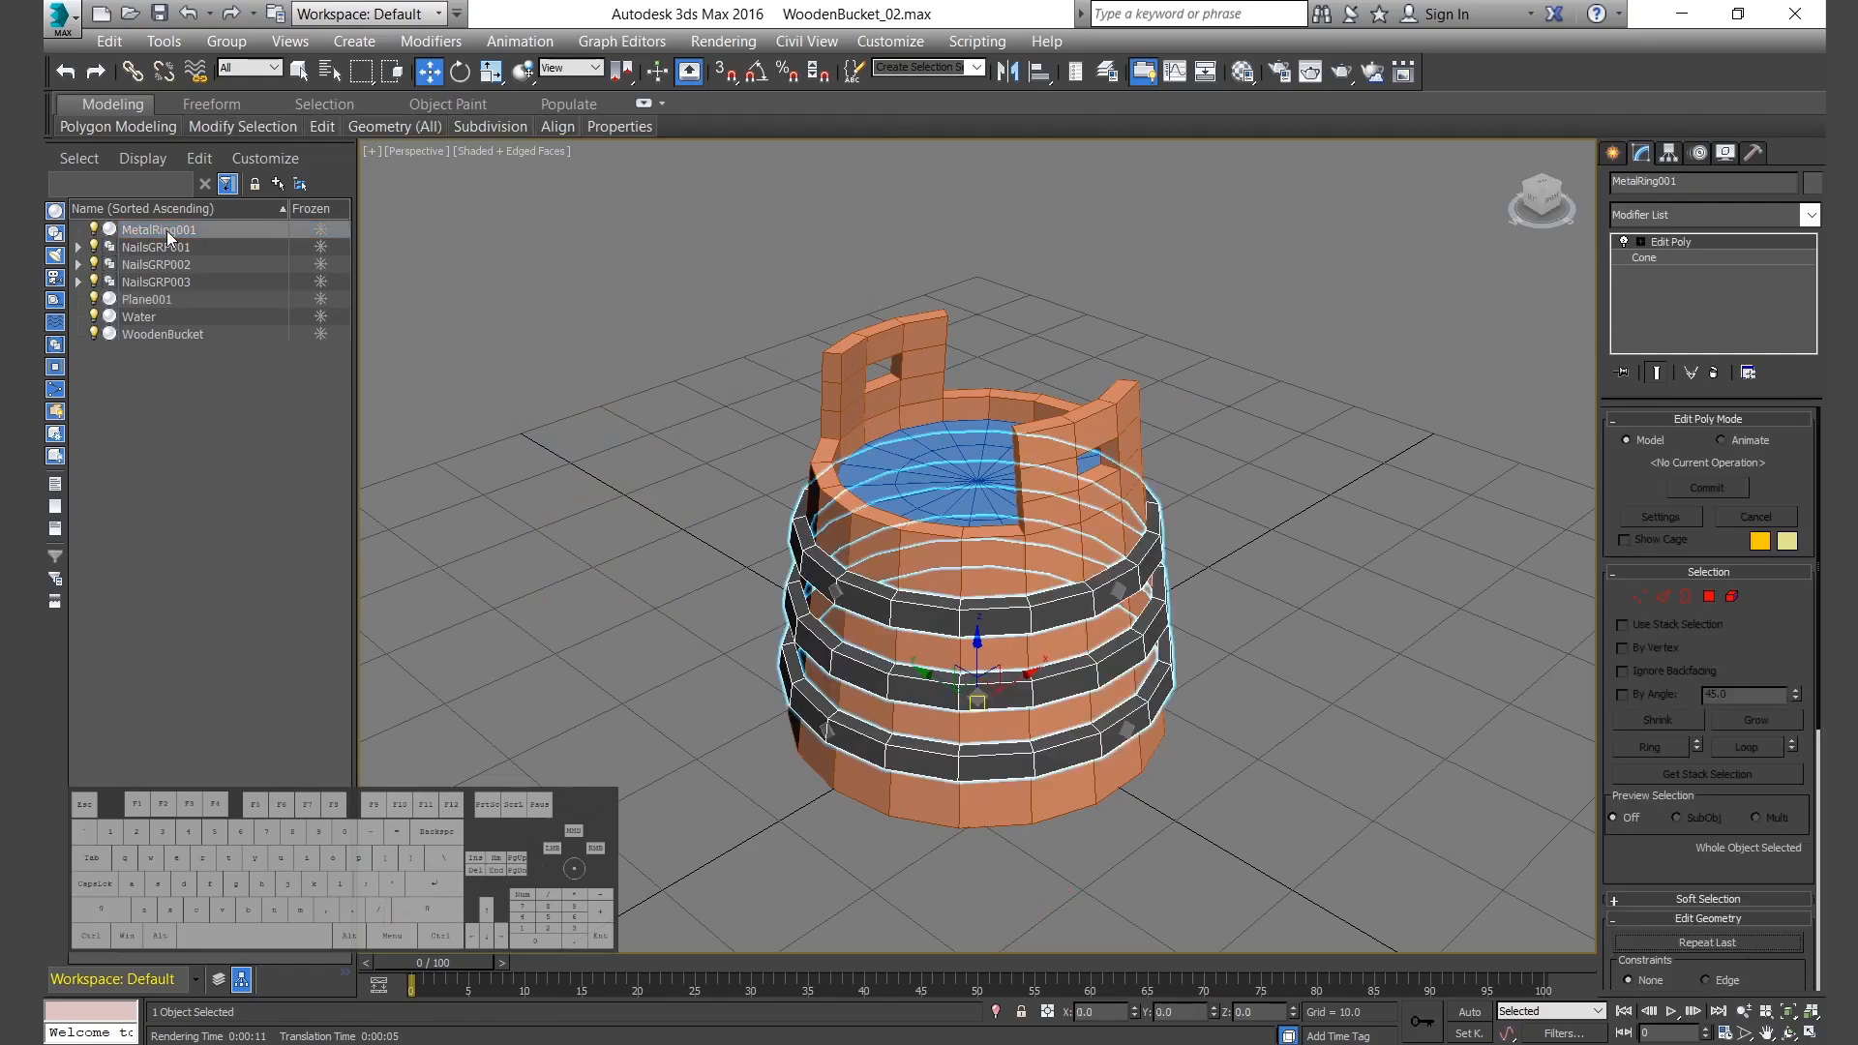
{"action": "left_click", "coordinate": [150, 323], "text": "shift"}
{"action": "left_click", "coordinate": [146, 299]}
{"action": "left_click", "coordinate": [1684, 181]}
{"action": "type", "text": "Groun"}
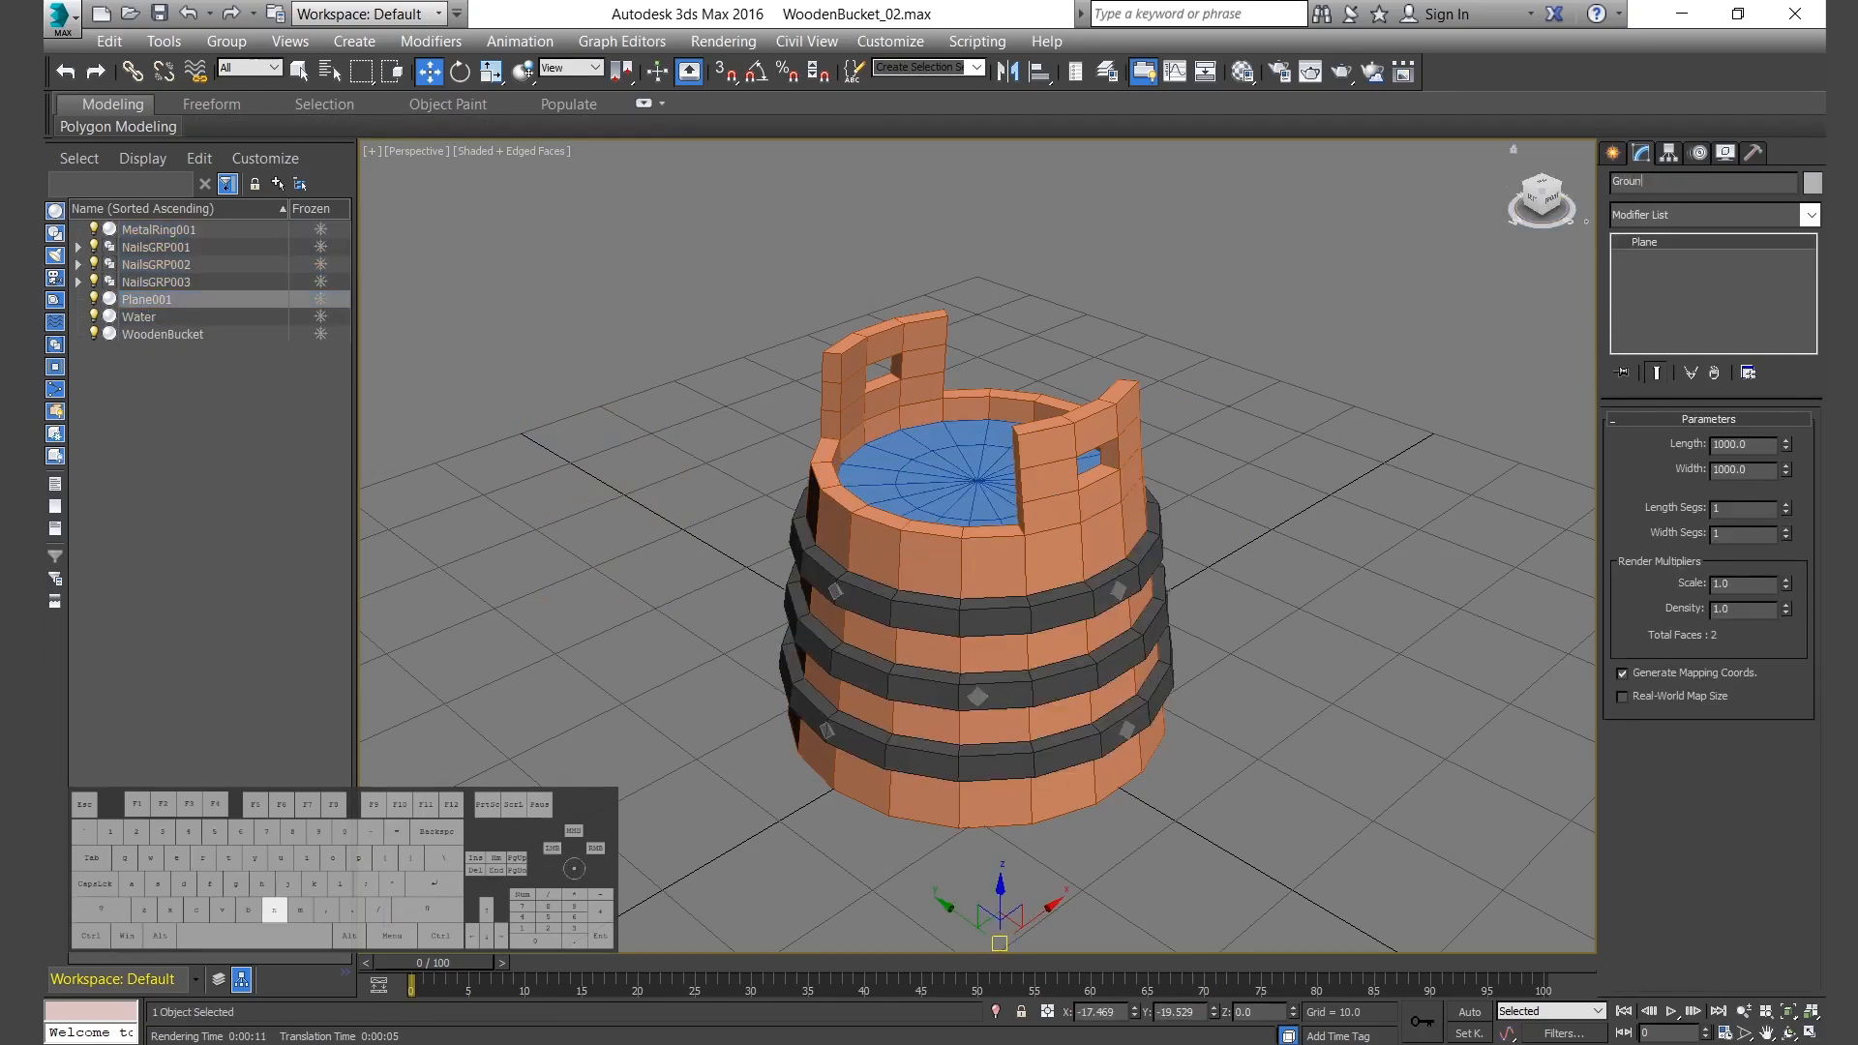
{"action": "left_click", "coordinate": [244, 463]}
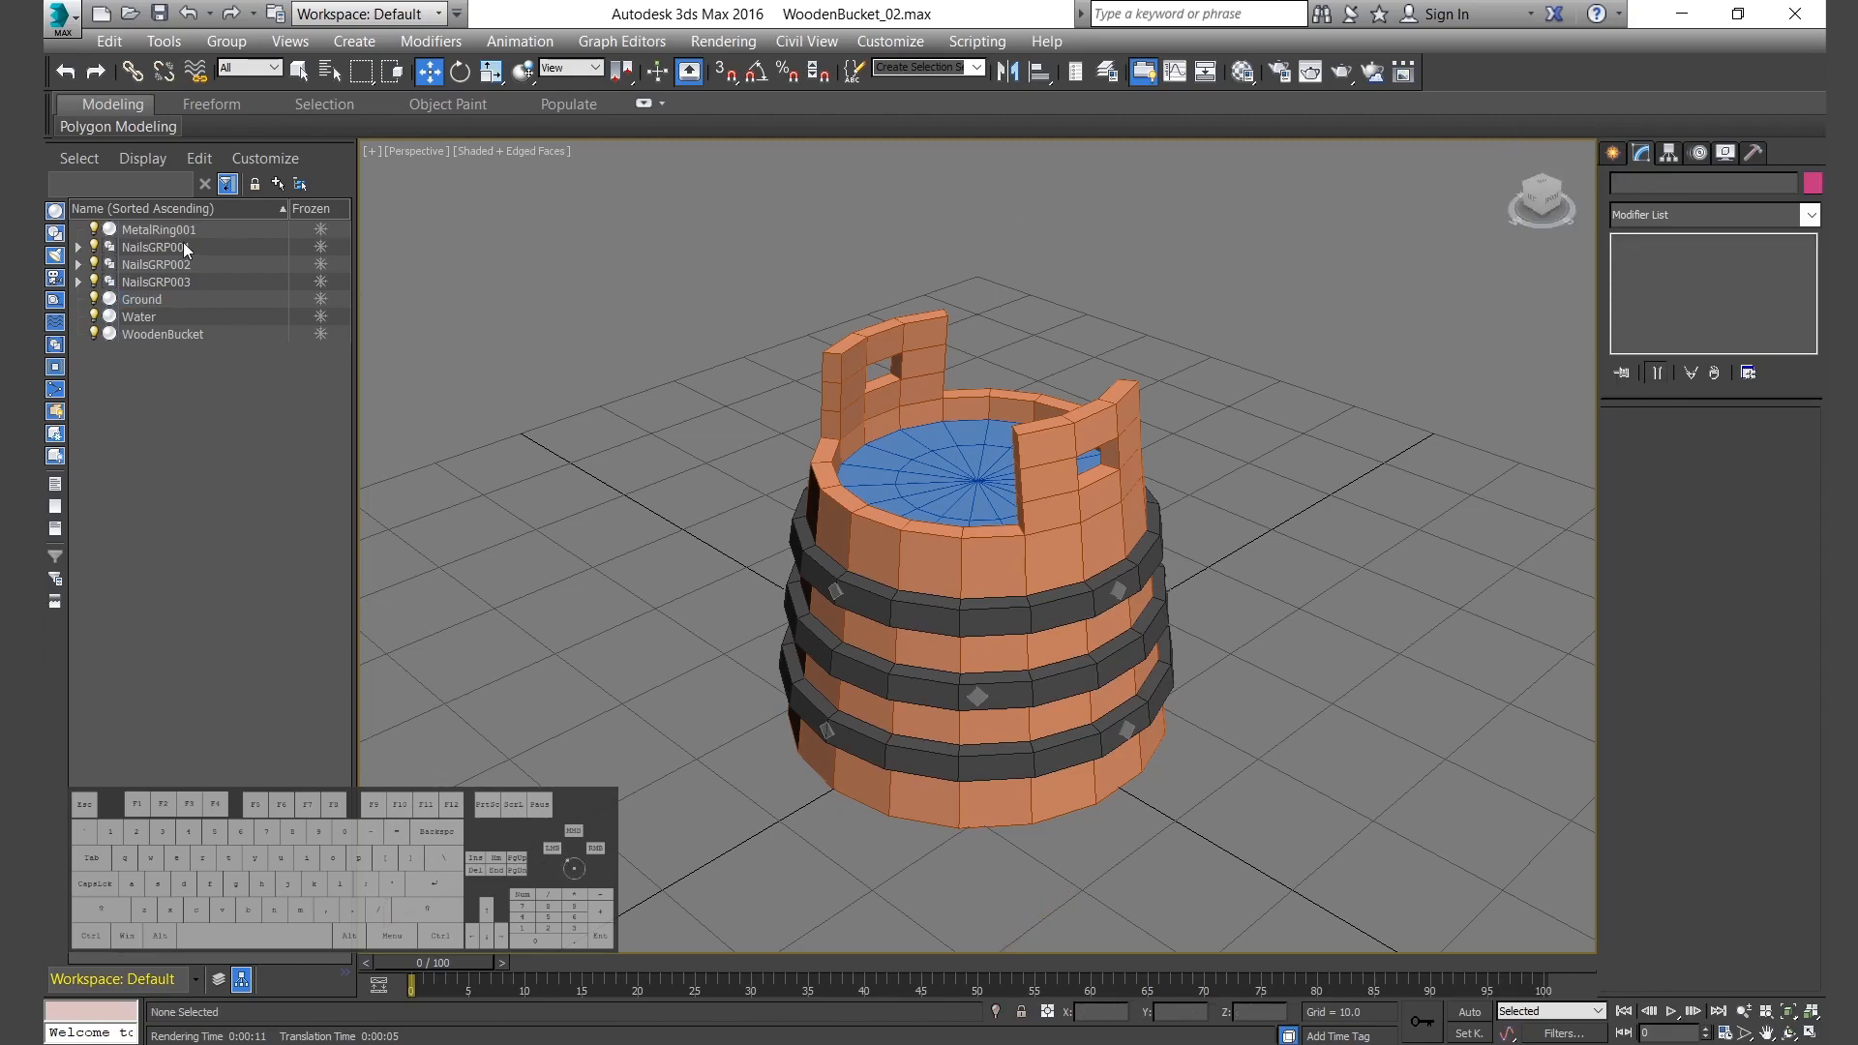
Group all the bucket parts except Ground under the name WoodenBucketGRP.
{"action": "left_click", "coordinate": [182, 235]}
{"action": "left_click", "coordinate": [182, 328], "text": "shift"}
{"action": "left_click", "coordinate": [138, 300], "text": "ctrl"}
{"action": "left_click", "coordinate": [226, 40]}
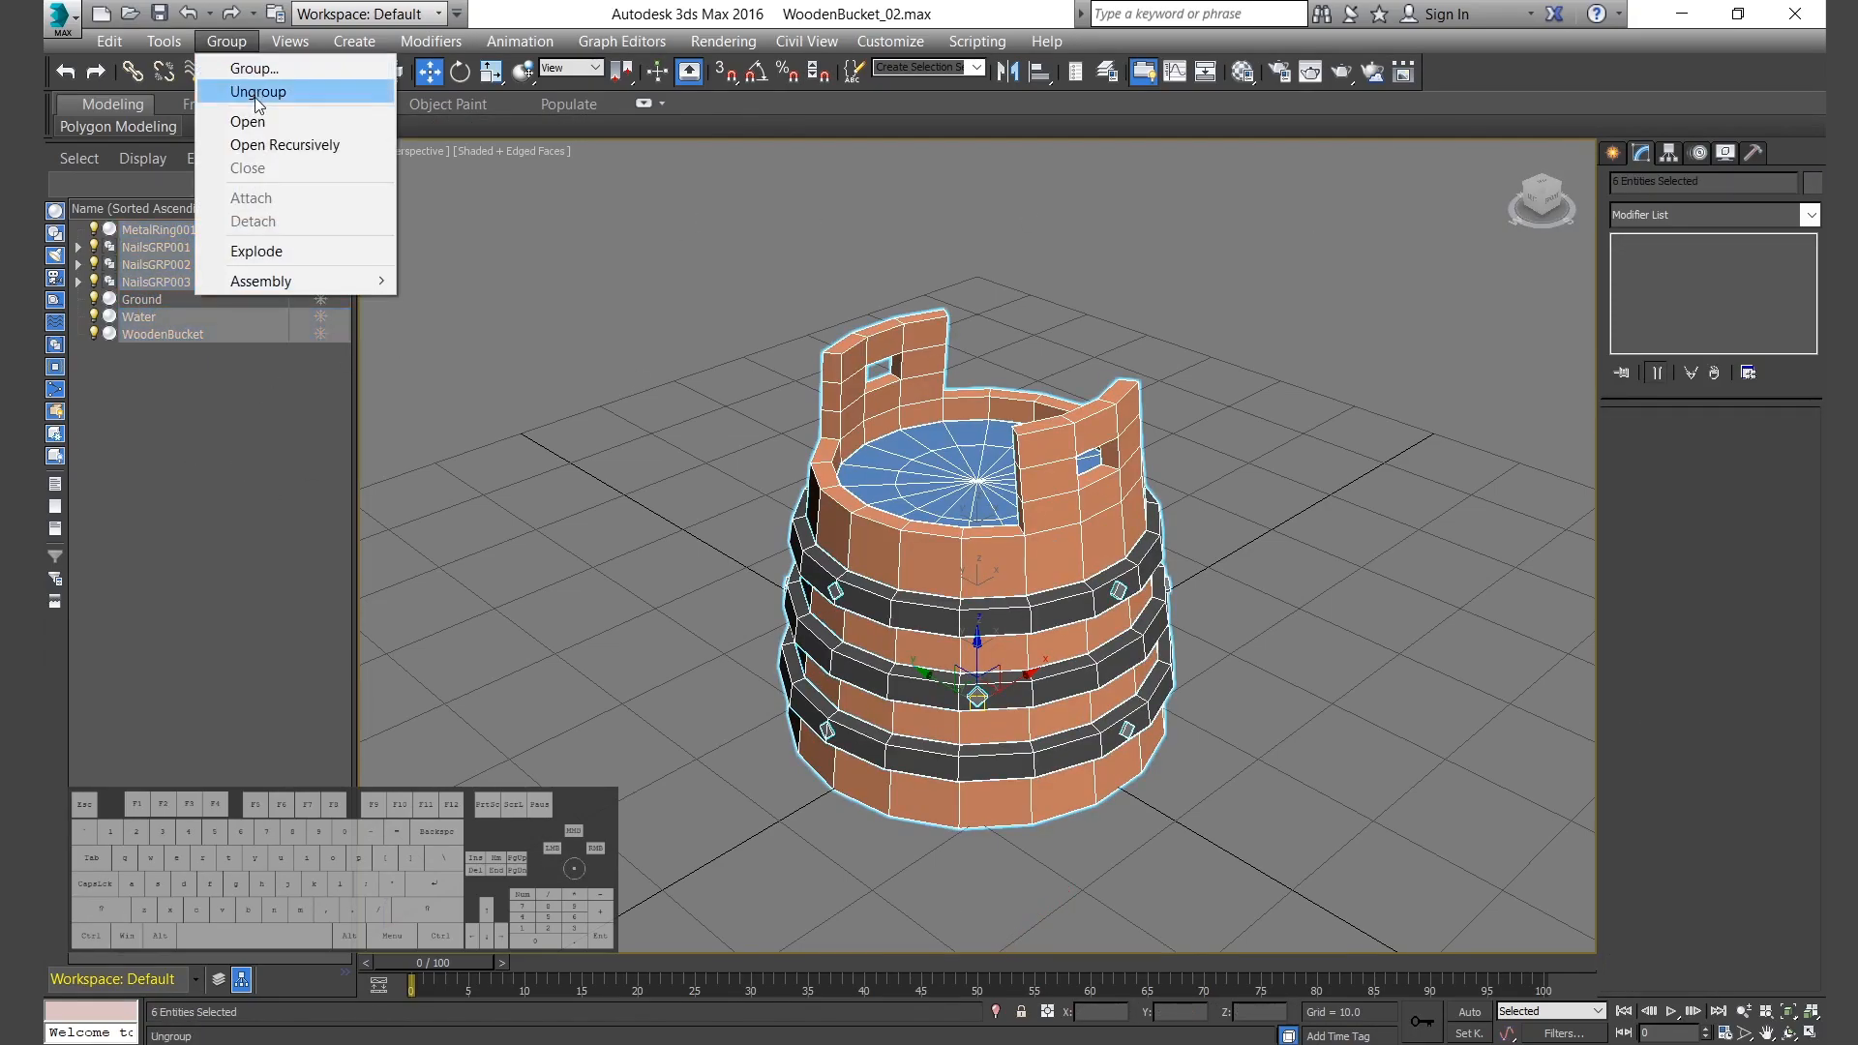
{"action": "left_click", "coordinate": [251, 72]}
{"action": "type", "text": "WoodenBucketGRP"}
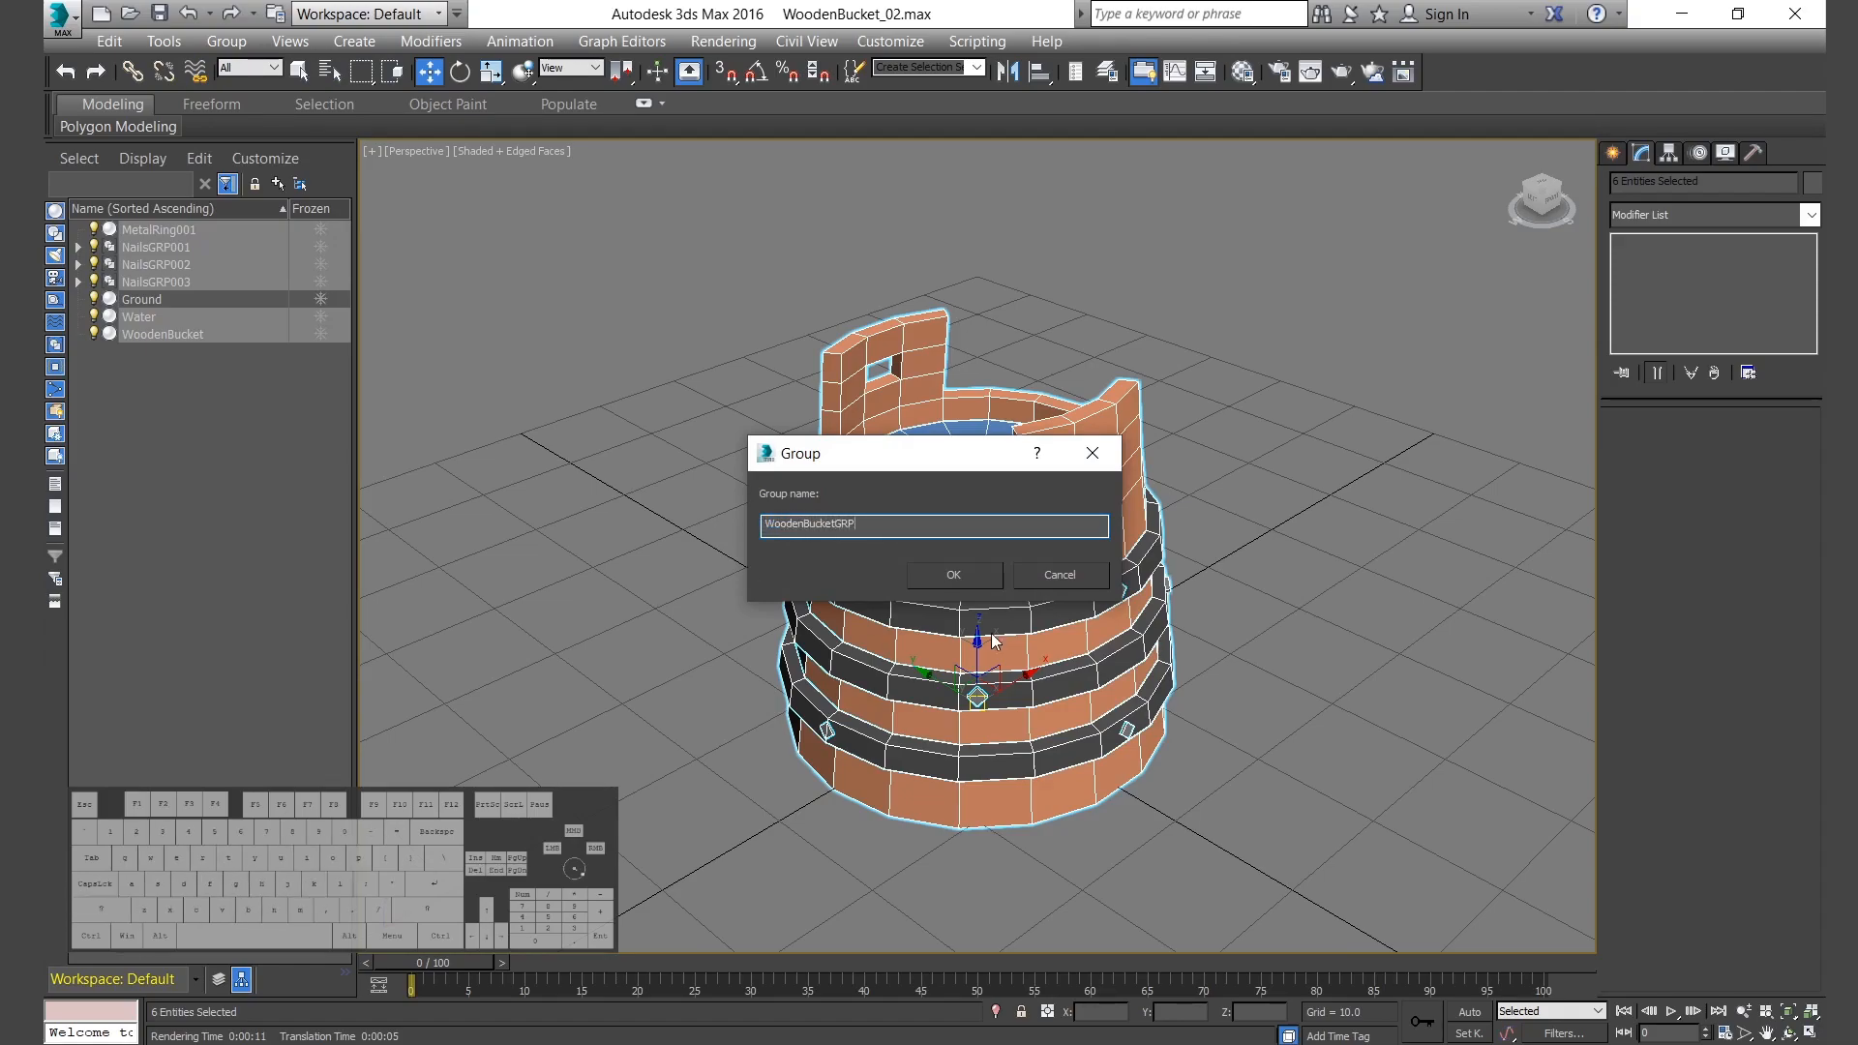
{"action": "left_click", "coordinate": [953, 575]}
{"action": "left_click", "coordinate": [78, 247]}
{"action": "left_click", "coordinate": [160, 323]}
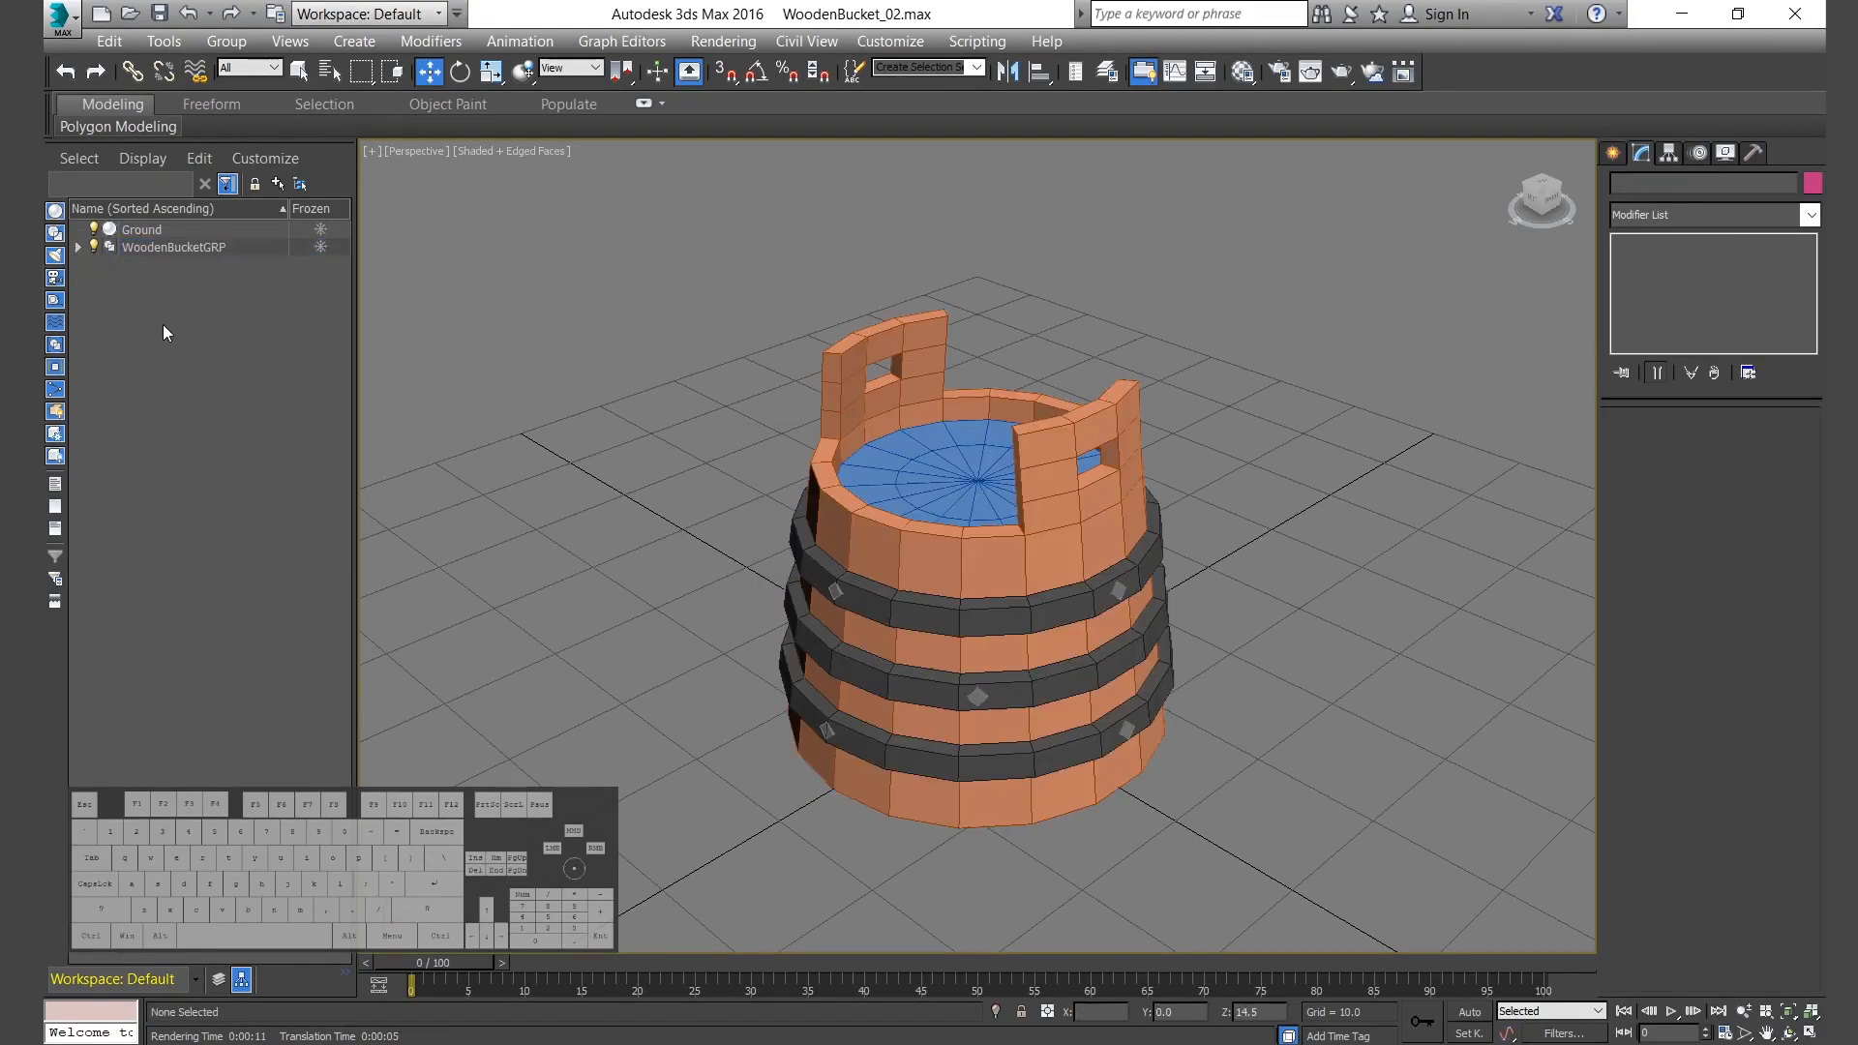
{"action": "left_click", "coordinate": [148, 231]}
{"action": "left_click", "coordinate": [165, 248]}
{"action": "left_click", "coordinate": [633, 485]}
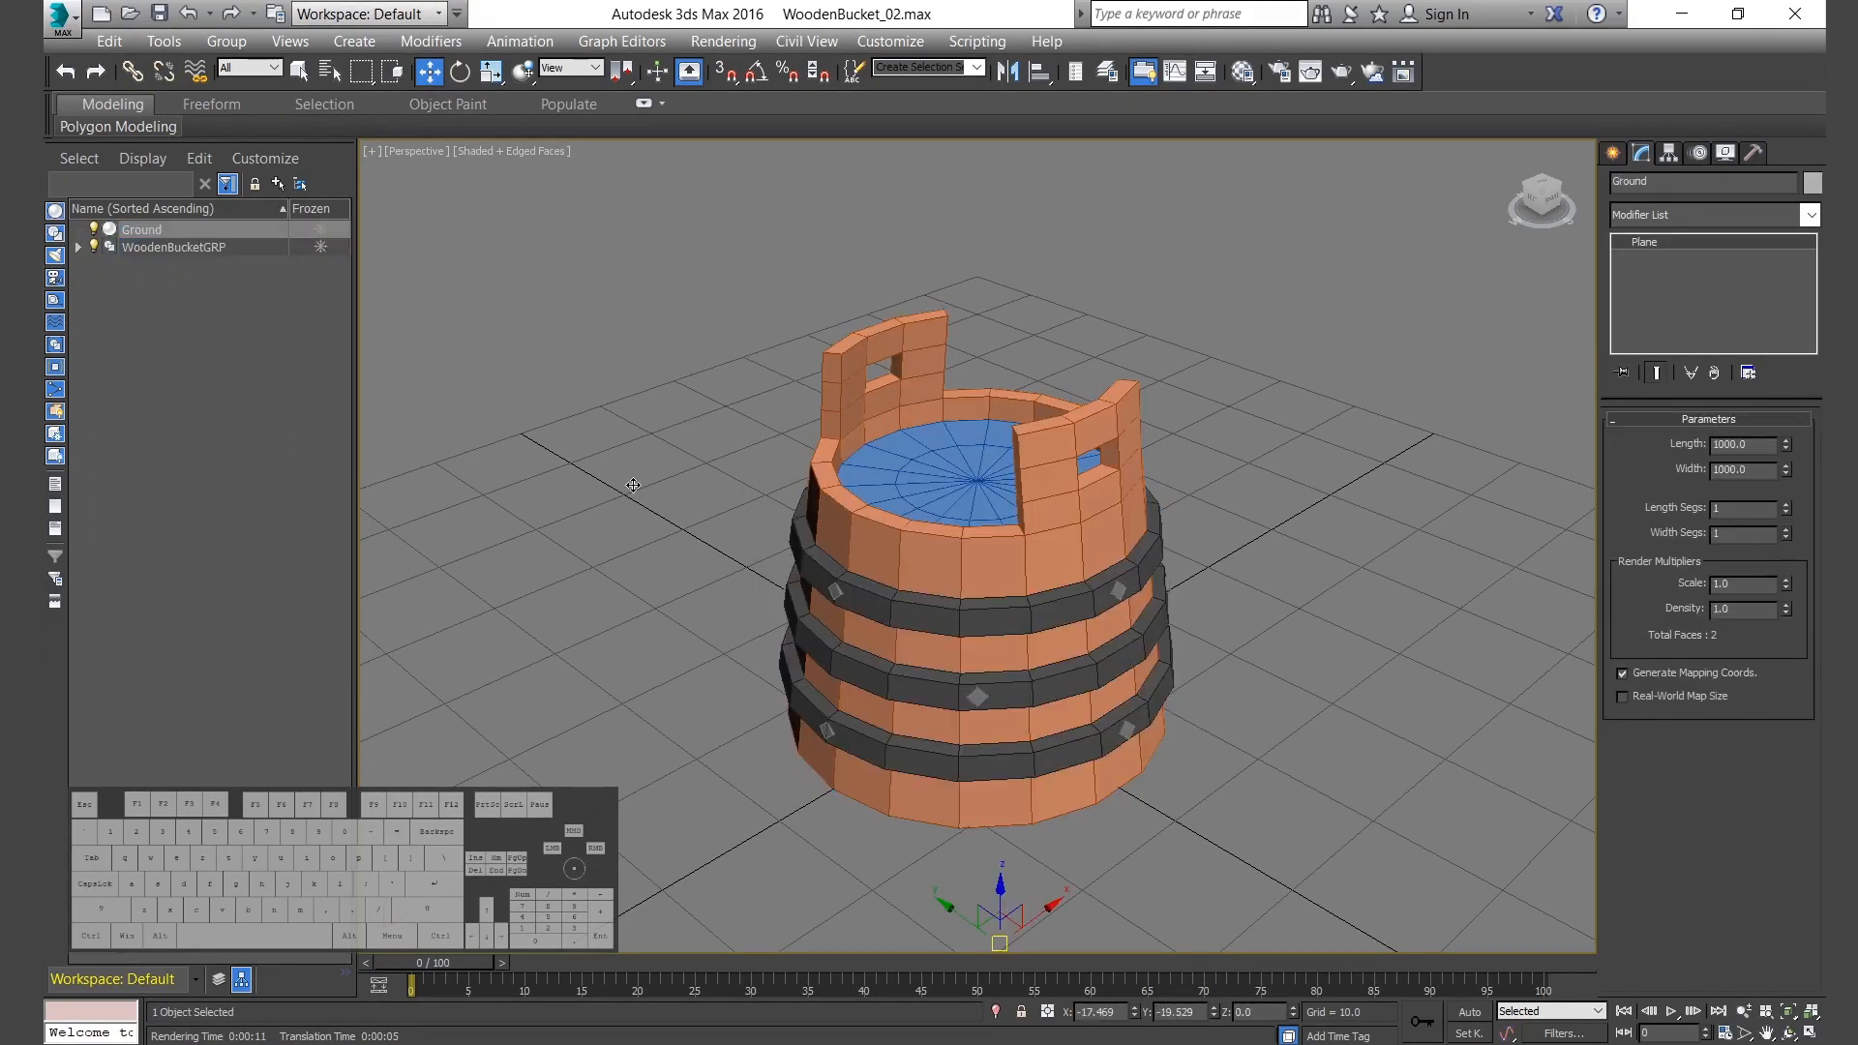
Place a Skylight on the ground beside the bucket and adjust its position slightly.
{"action": "left_click", "coordinate": [1612, 153]}
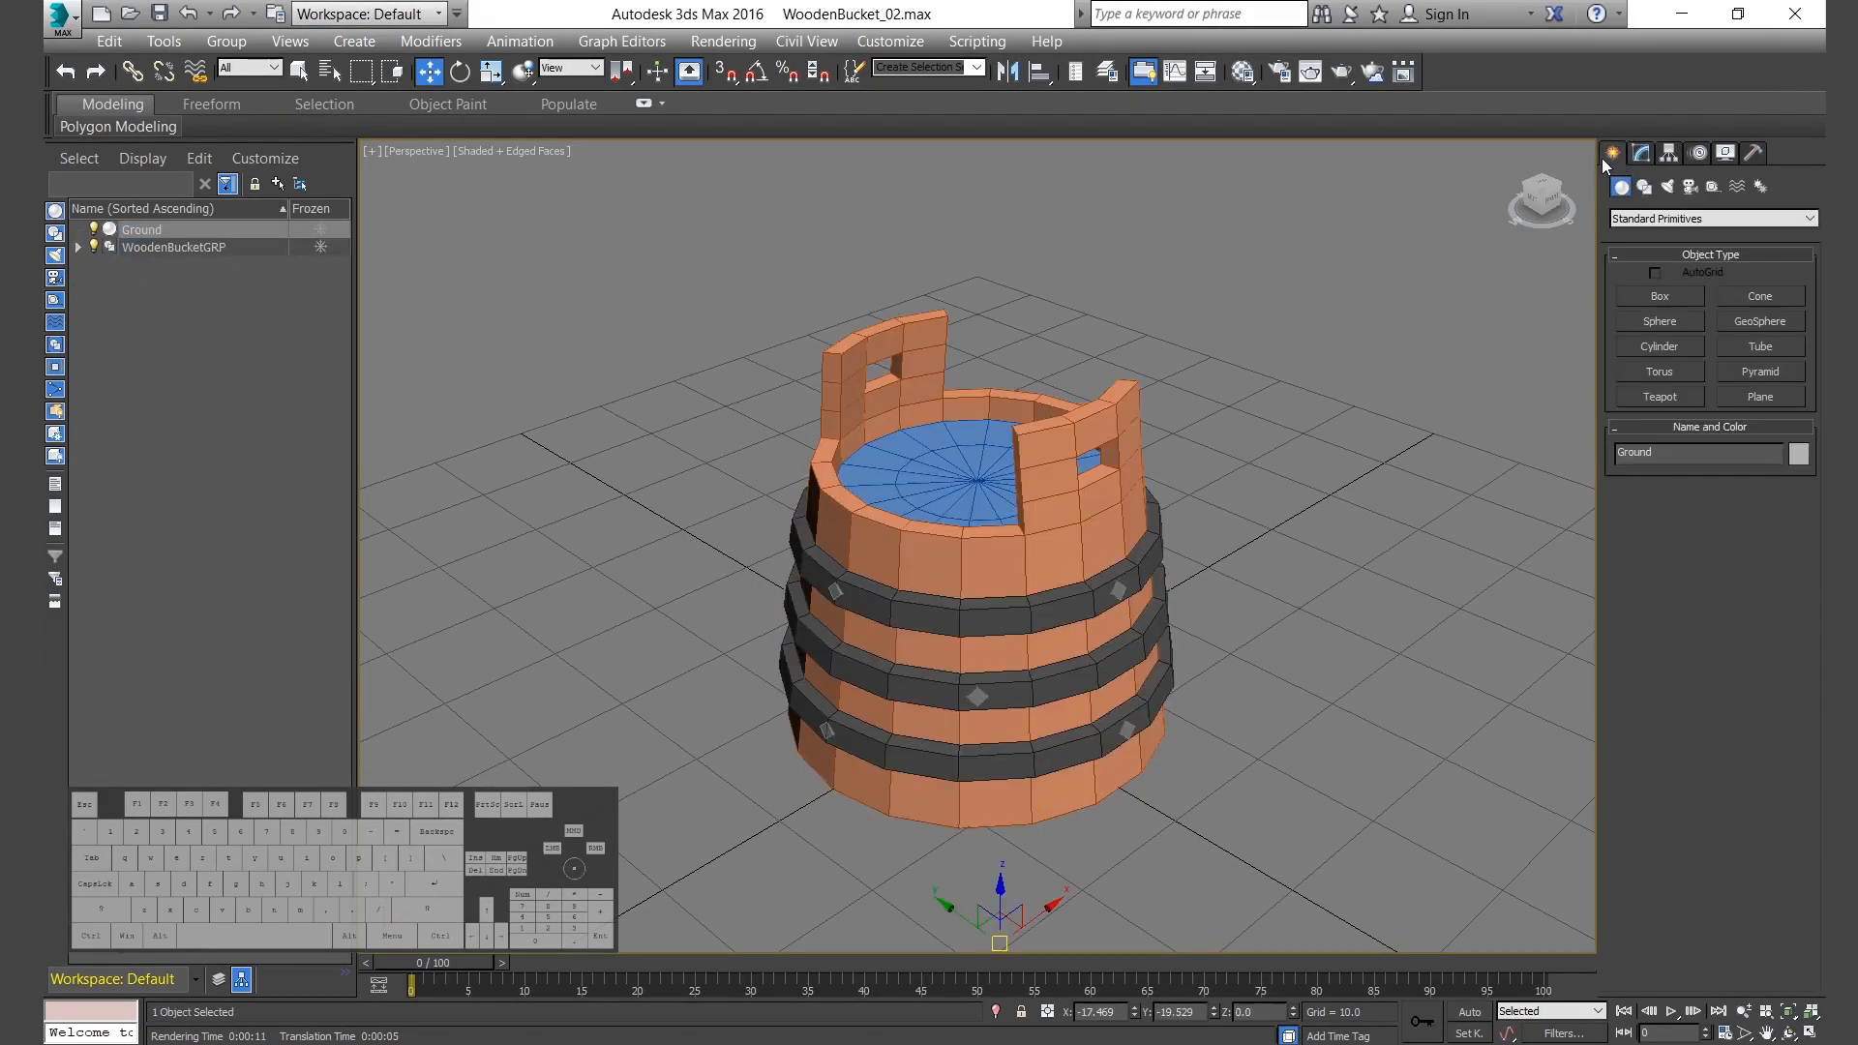
{"action": "left_click", "coordinate": [1668, 185]}
{"action": "left_click", "coordinate": [1760, 346]}
{"action": "left_click", "coordinate": [1403, 647]}
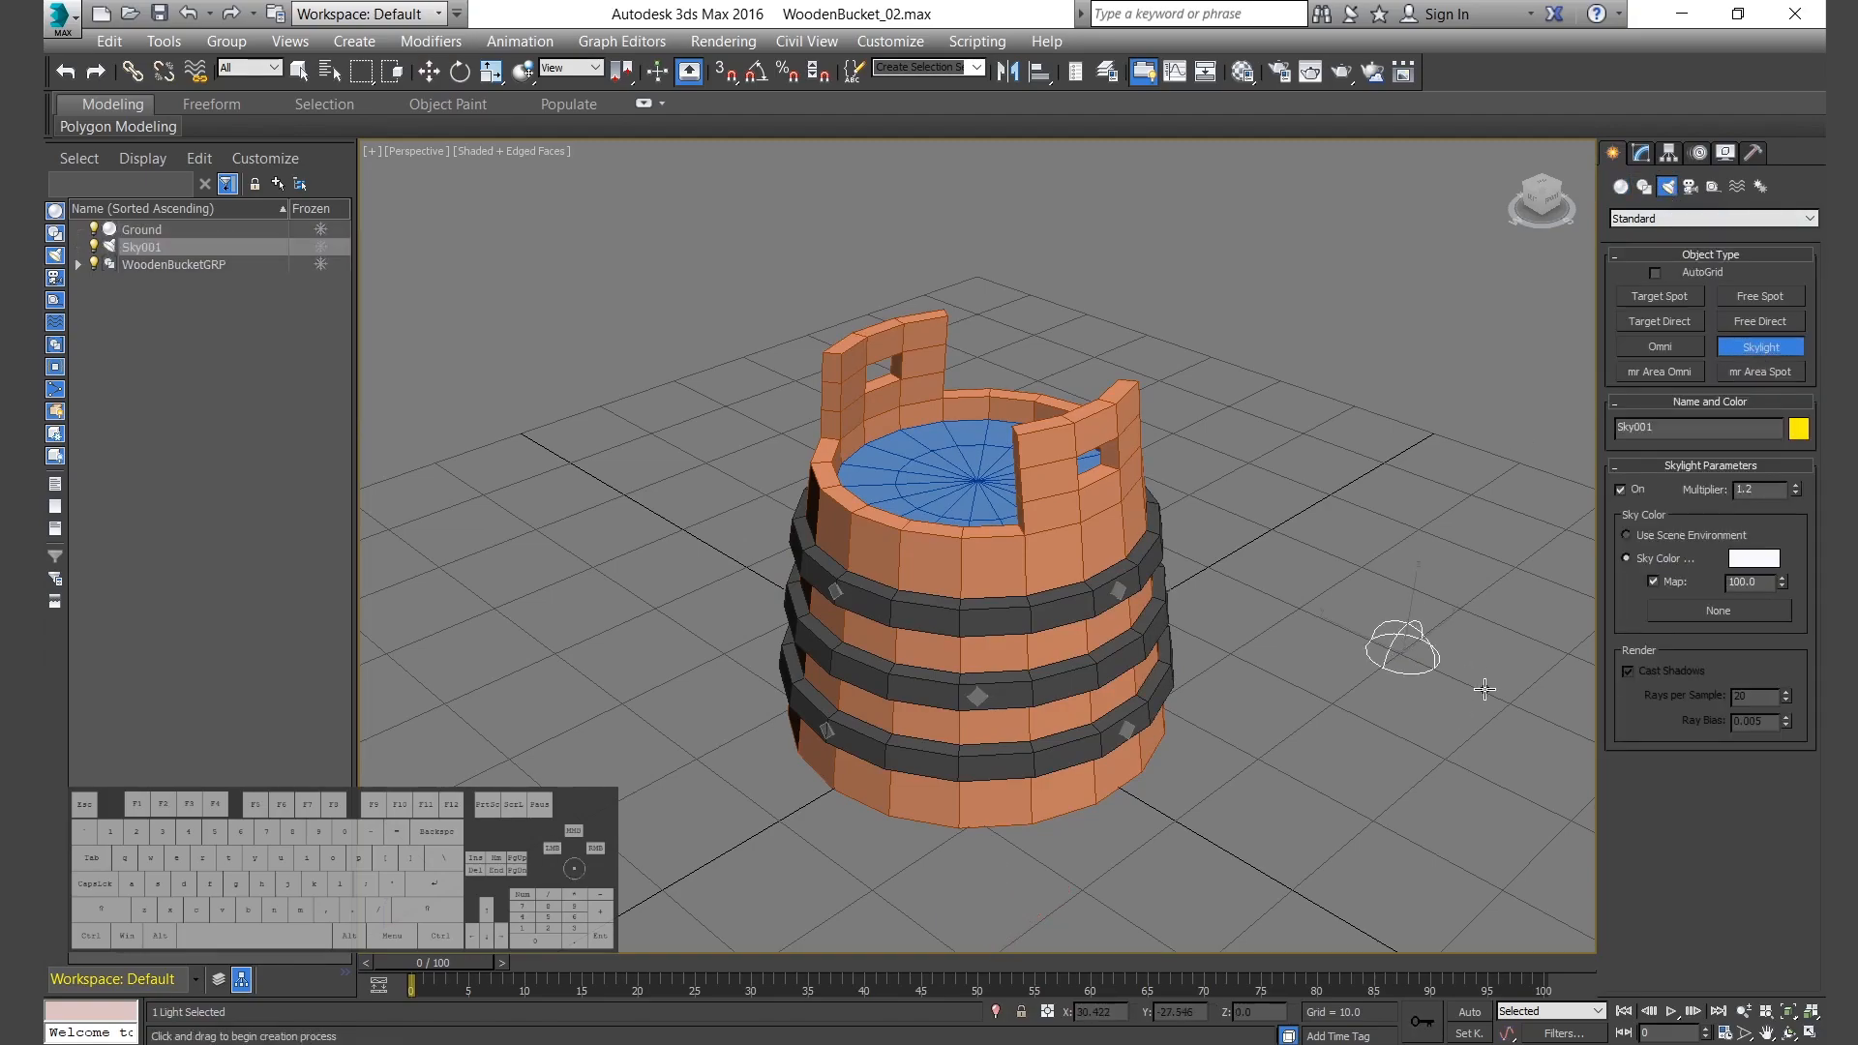
{"action": "key", "text": "w"}
{"action": "left_click_drag", "start_coordinate": [1344, 632], "coordinate": [1393, 660]}
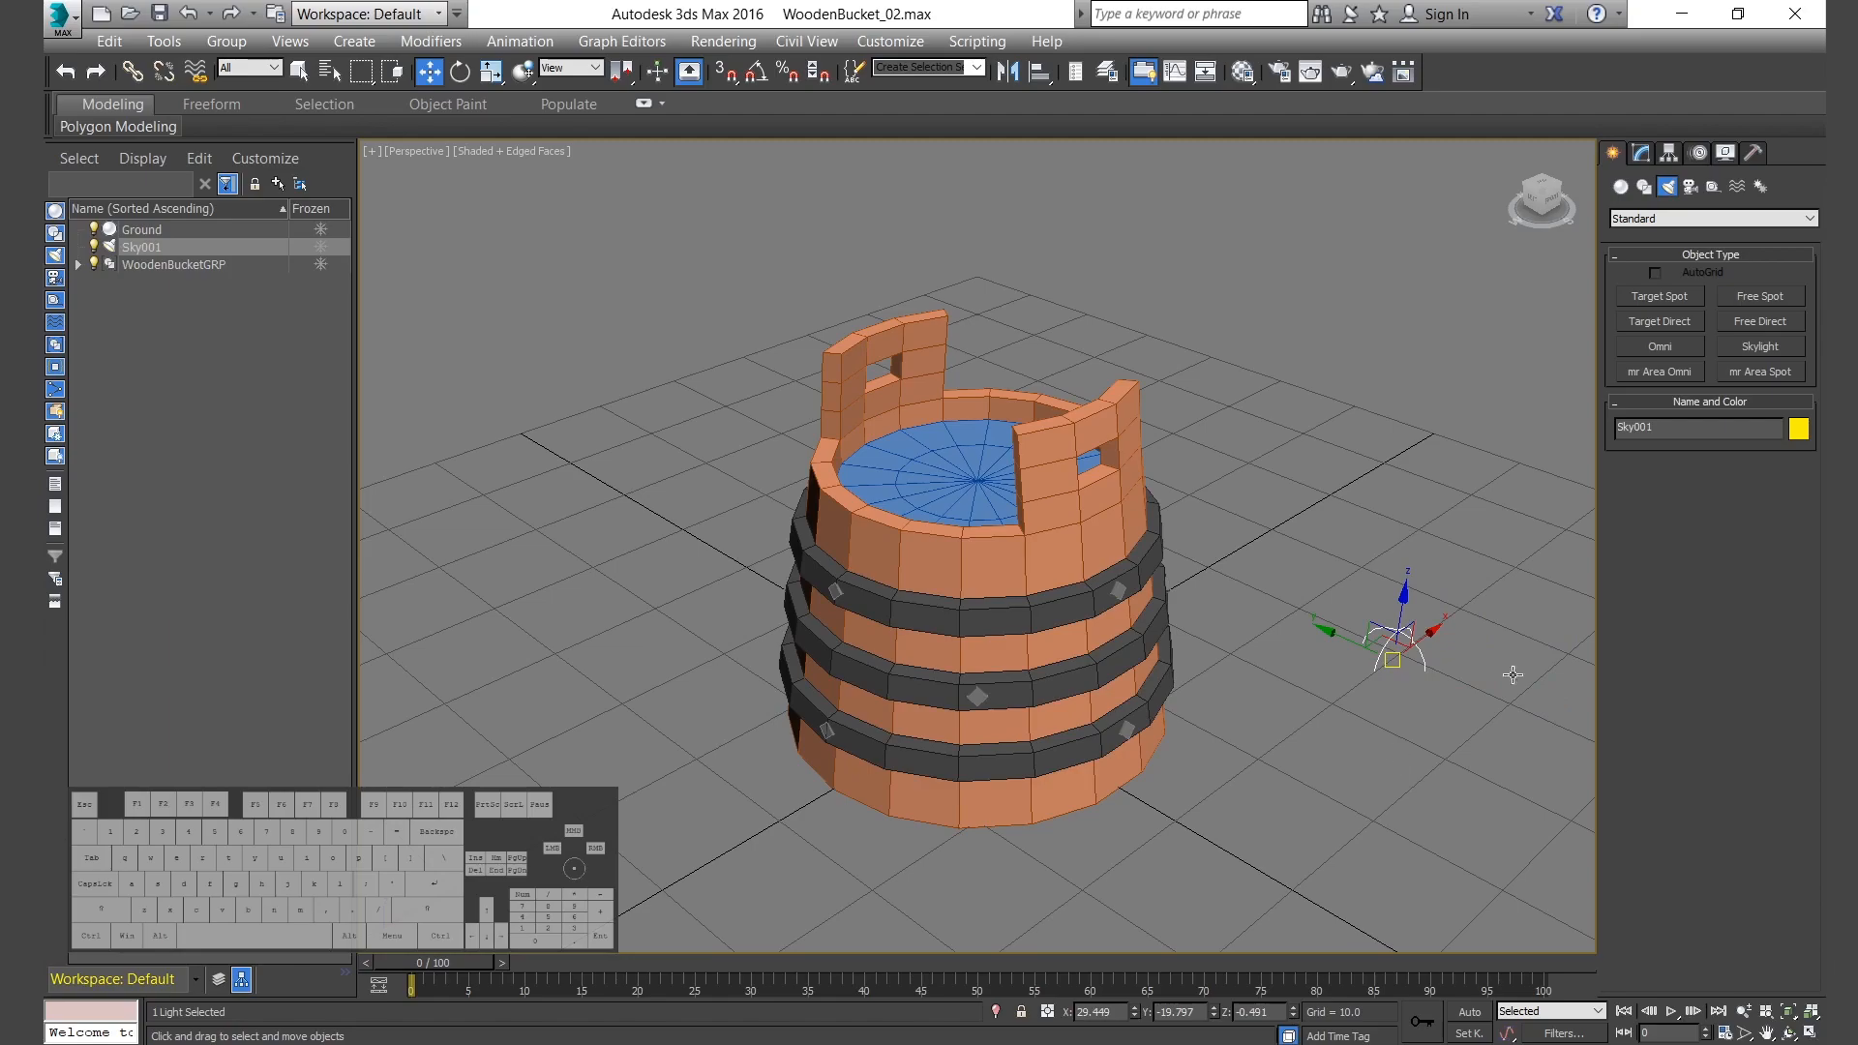
Rename the skylight Sky_FillLight.
{"action": "left_click", "coordinate": [167, 248]}
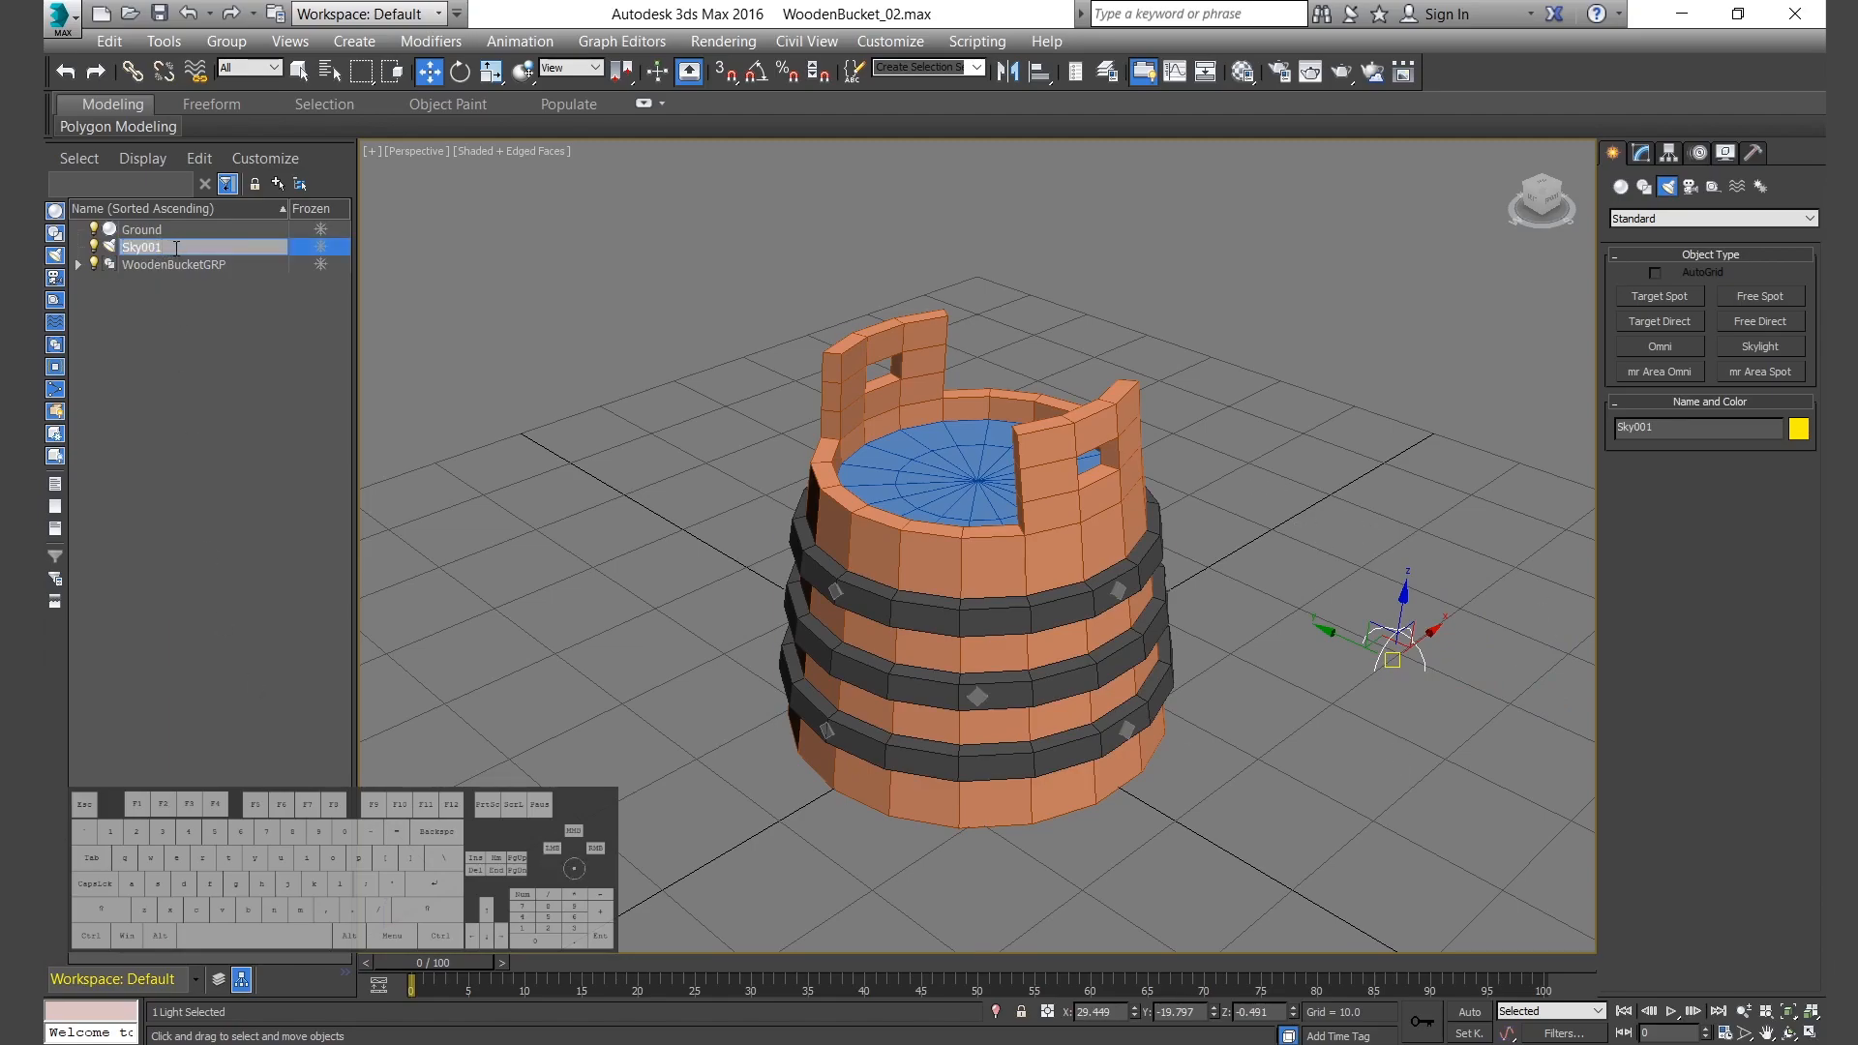
{"action": "key", "text": "BackSpace"}
{"action": "type", "text": "_FillLight"}
{"action": "left_click", "coordinate": [139, 332]}
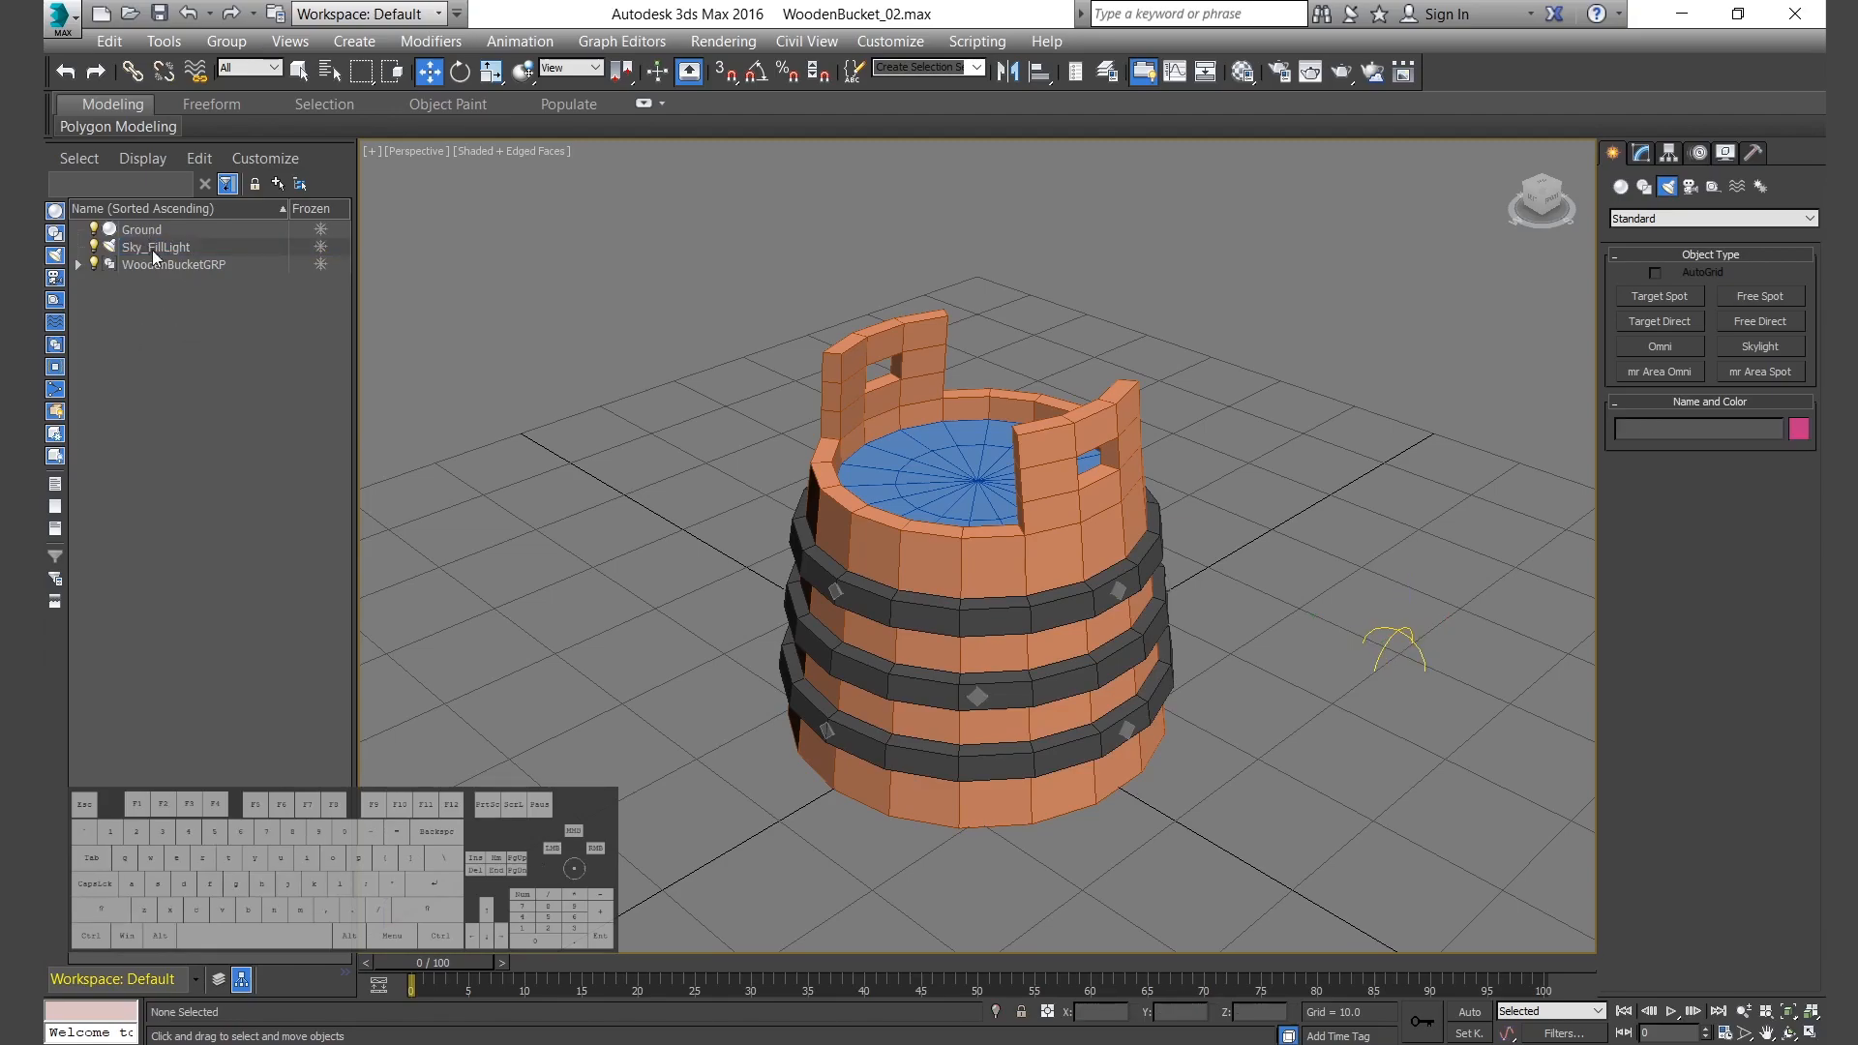
Raise the Sky_FillLight above the ground to a Z position of about 7.3.
{"action": "left_click", "coordinate": [1391, 647]}
{"action": "left_click", "coordinate": [1396, 633]}
{"action": "left_click_drag", "start_coordinate": [1402, 592], "coordinate": [1401, 513]}
Set the Sky_FillLight's multiplier to 1.2 and render the perspective view.
{"action": "left_click", "coordinate": [1640, 153]}
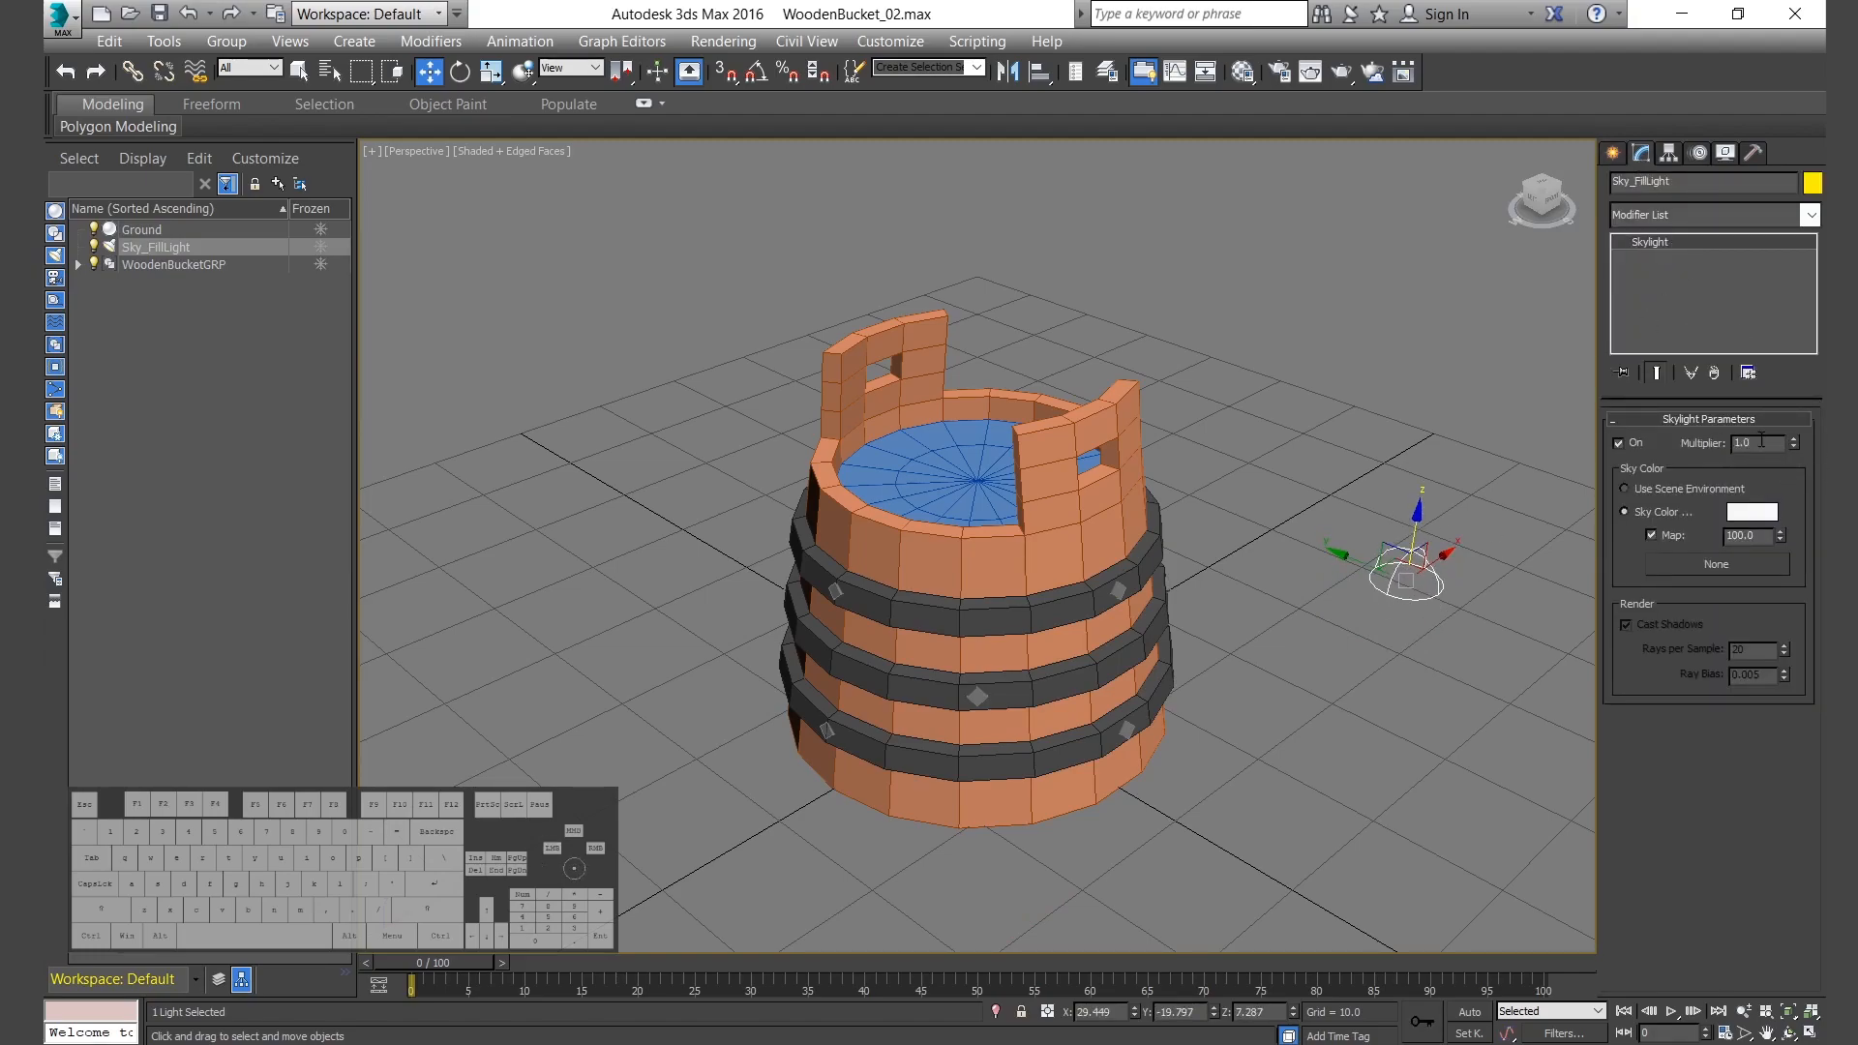
{"action": "double_click", "coordinate": [1748, 443]}
{"action": "left_click", "coordinate": [1341, 72]}
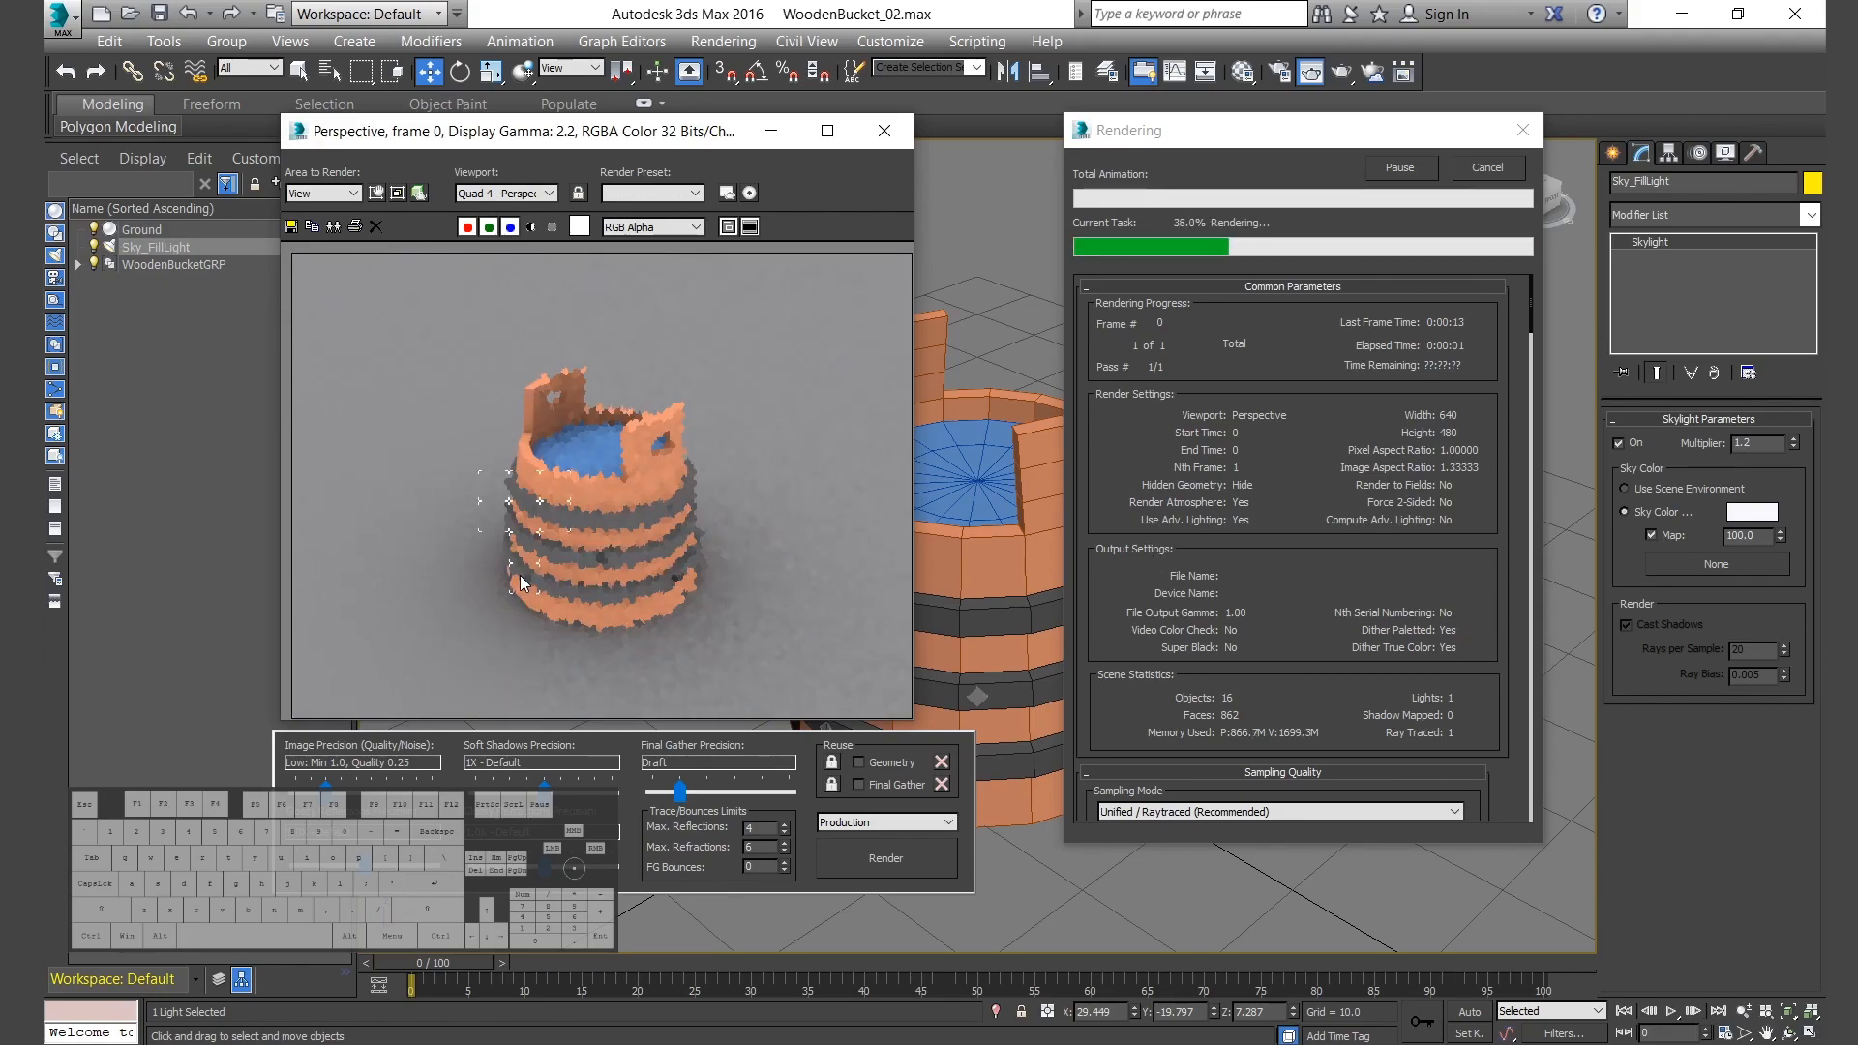
Set the mental ray Skylight Mode to Skylight Illumination from Final Gather (FG) and render the perspective view again.
{"action": "scroll", "coordinate": [497, 572], "scroll_direction": "up", "scroll_amount": 5}
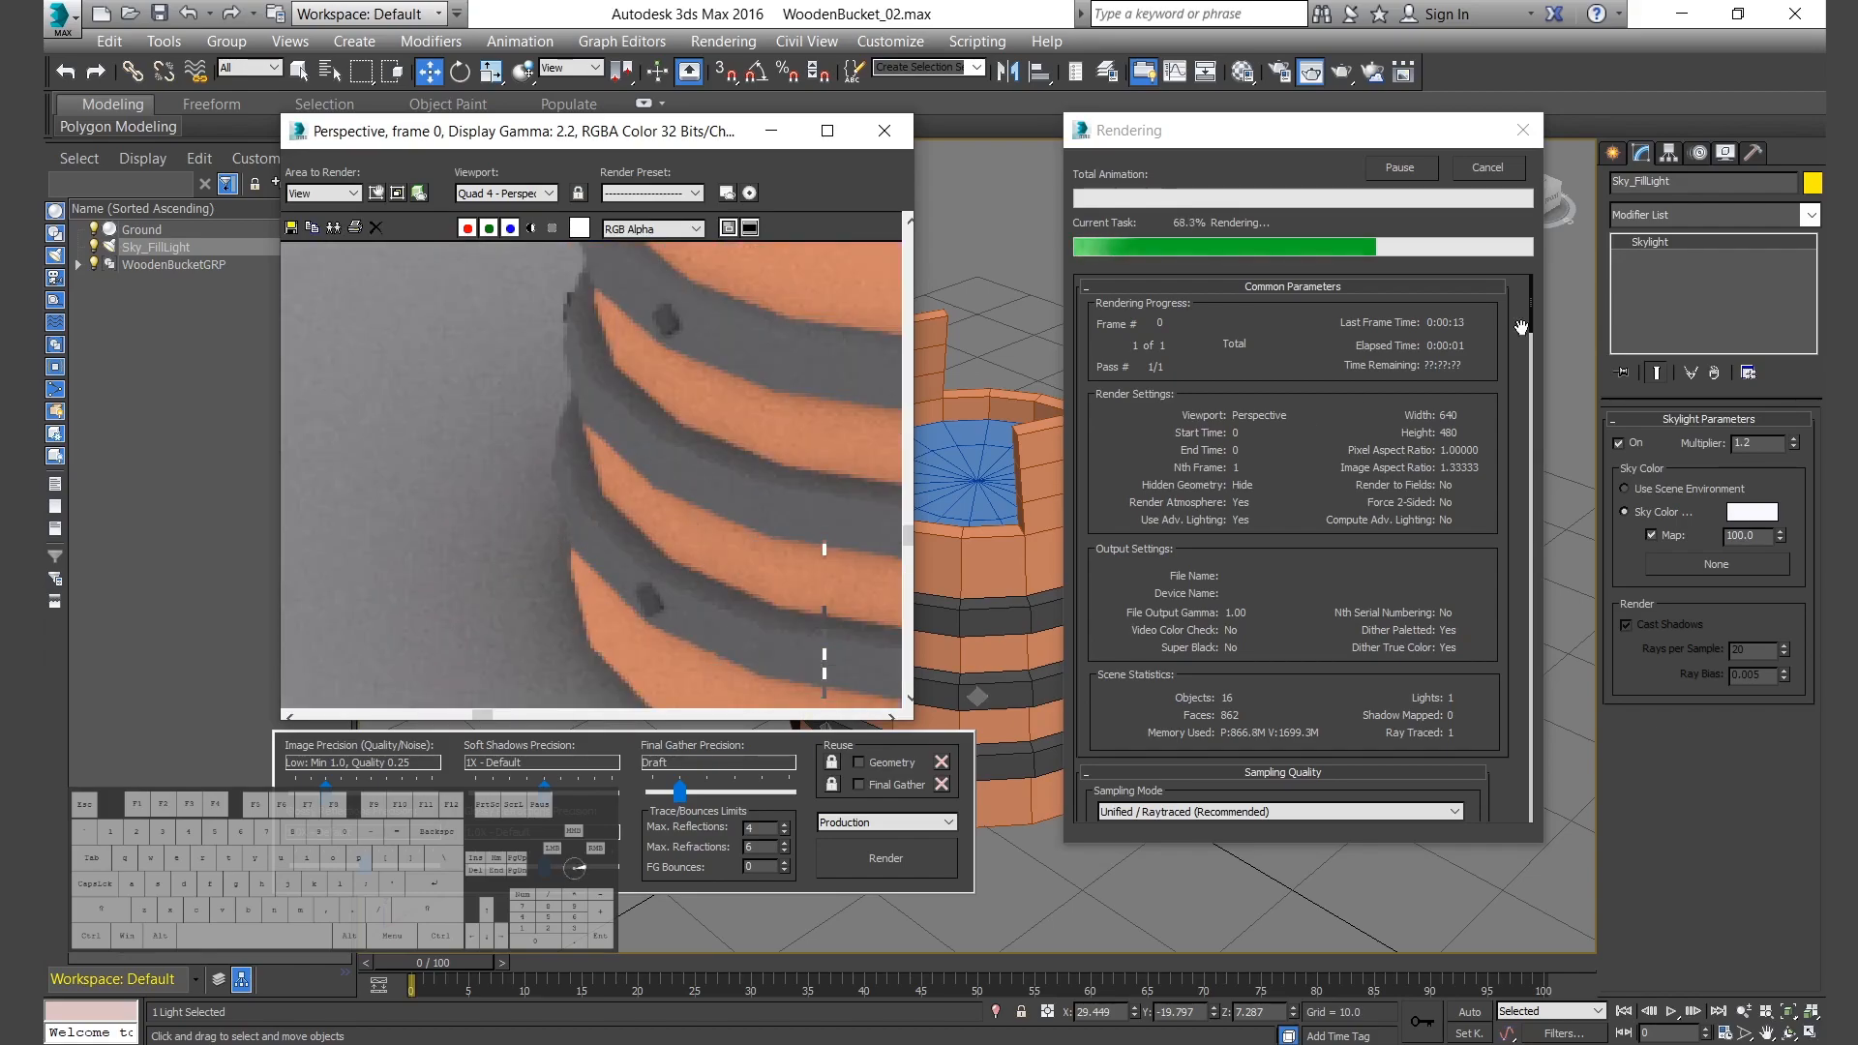
{"action": "left_click", "coordinate": [1498, 170]}
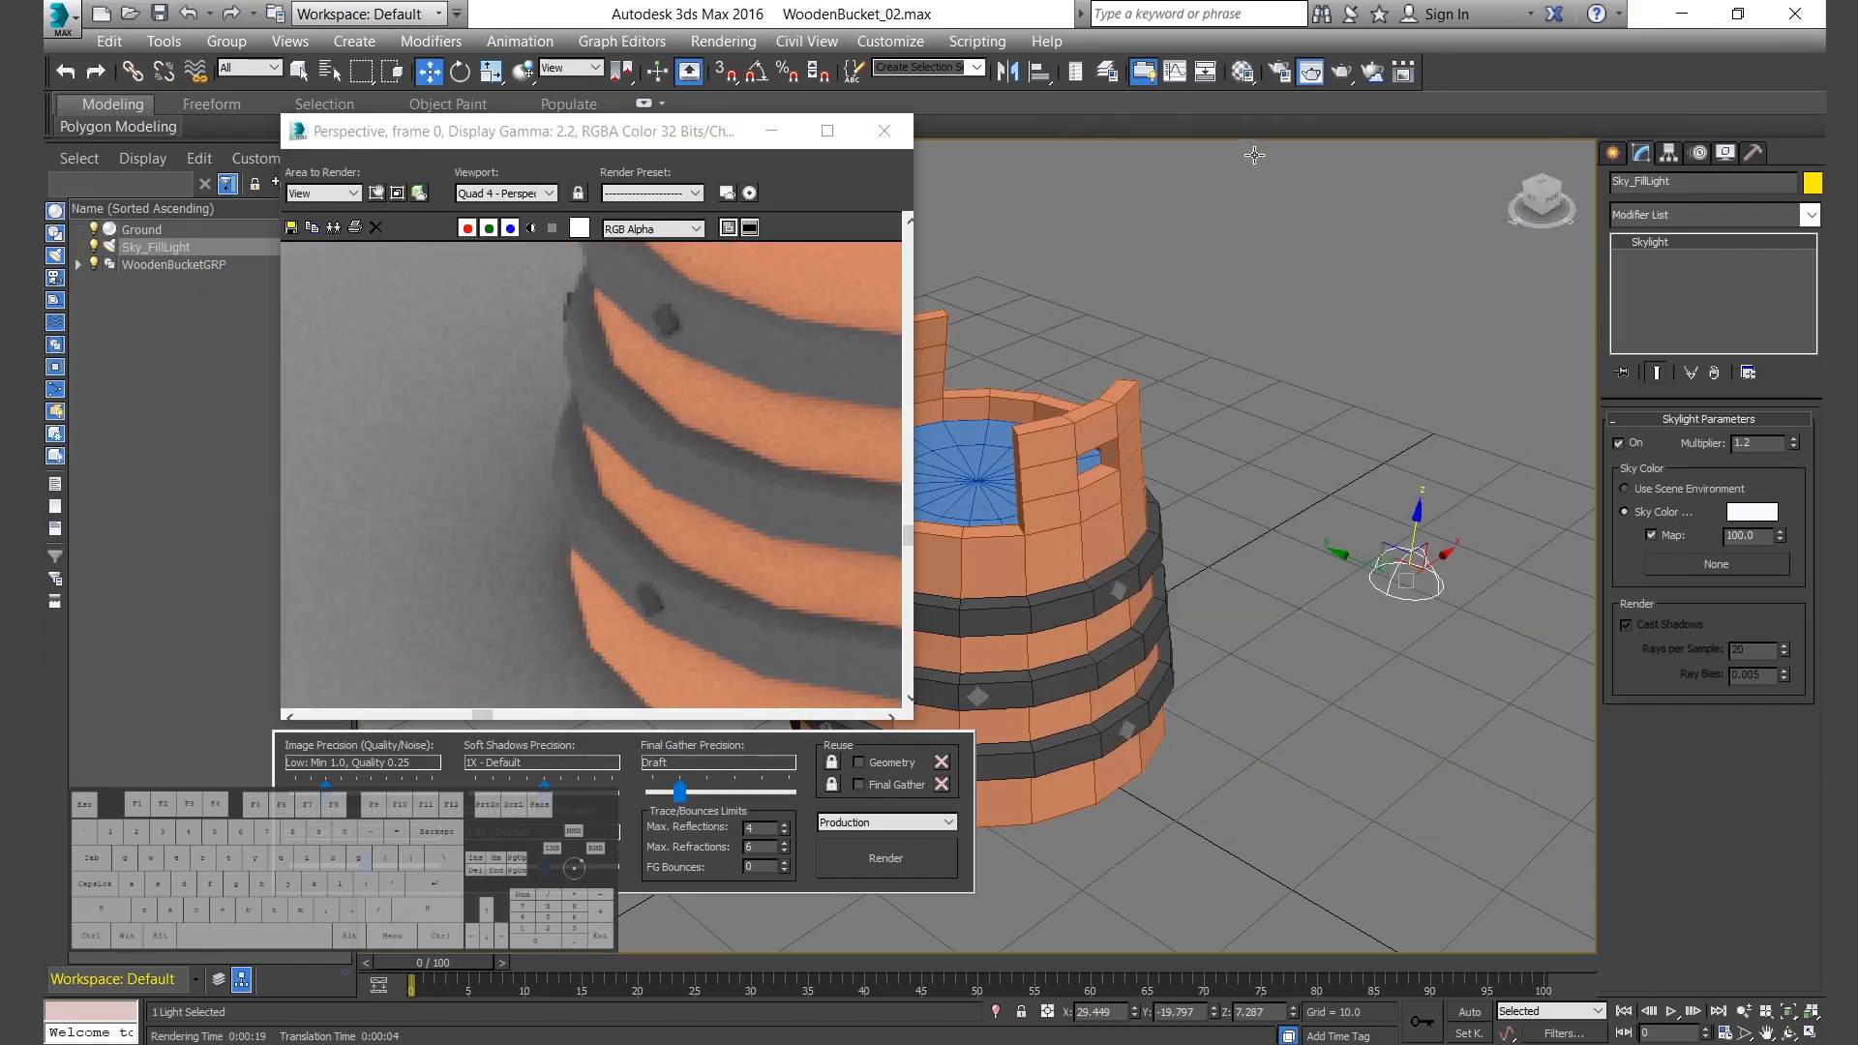
{"action": "left_click", "coordinate": [1275, 78]}
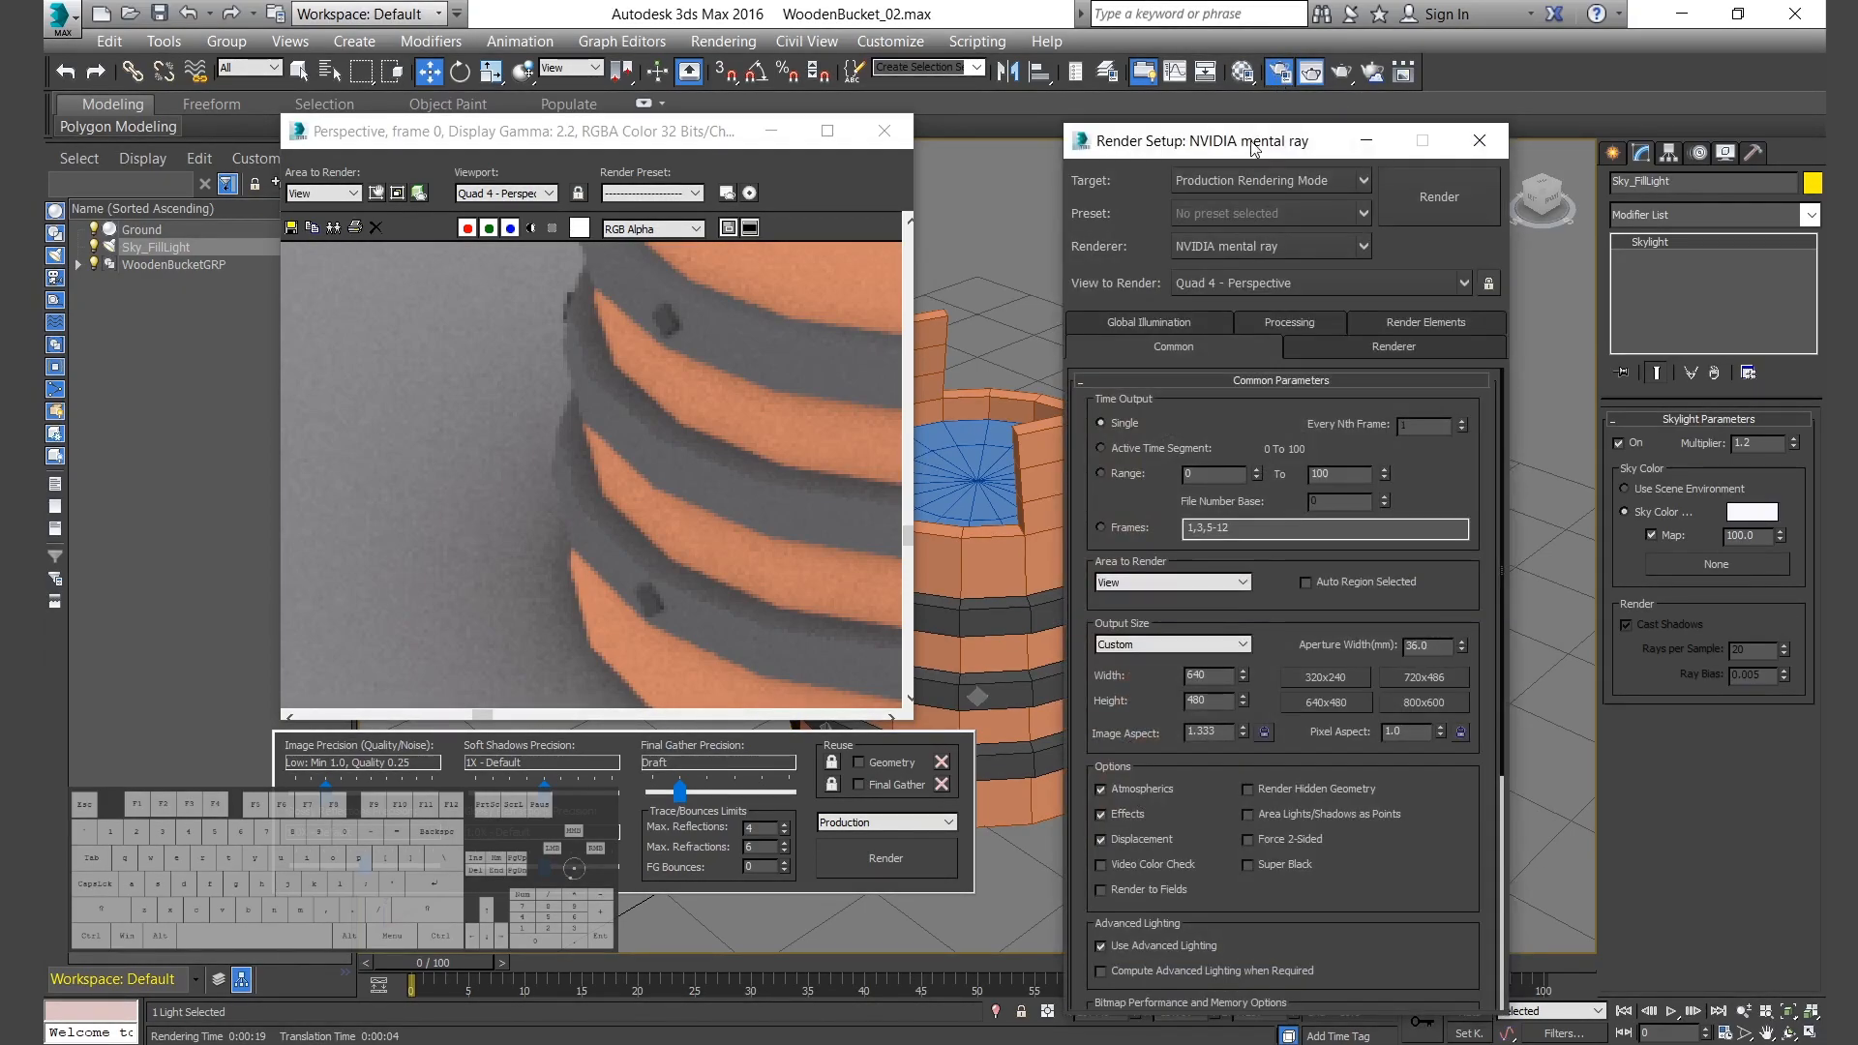
{"action": "left_click", "coordinate": [1165, 294]}
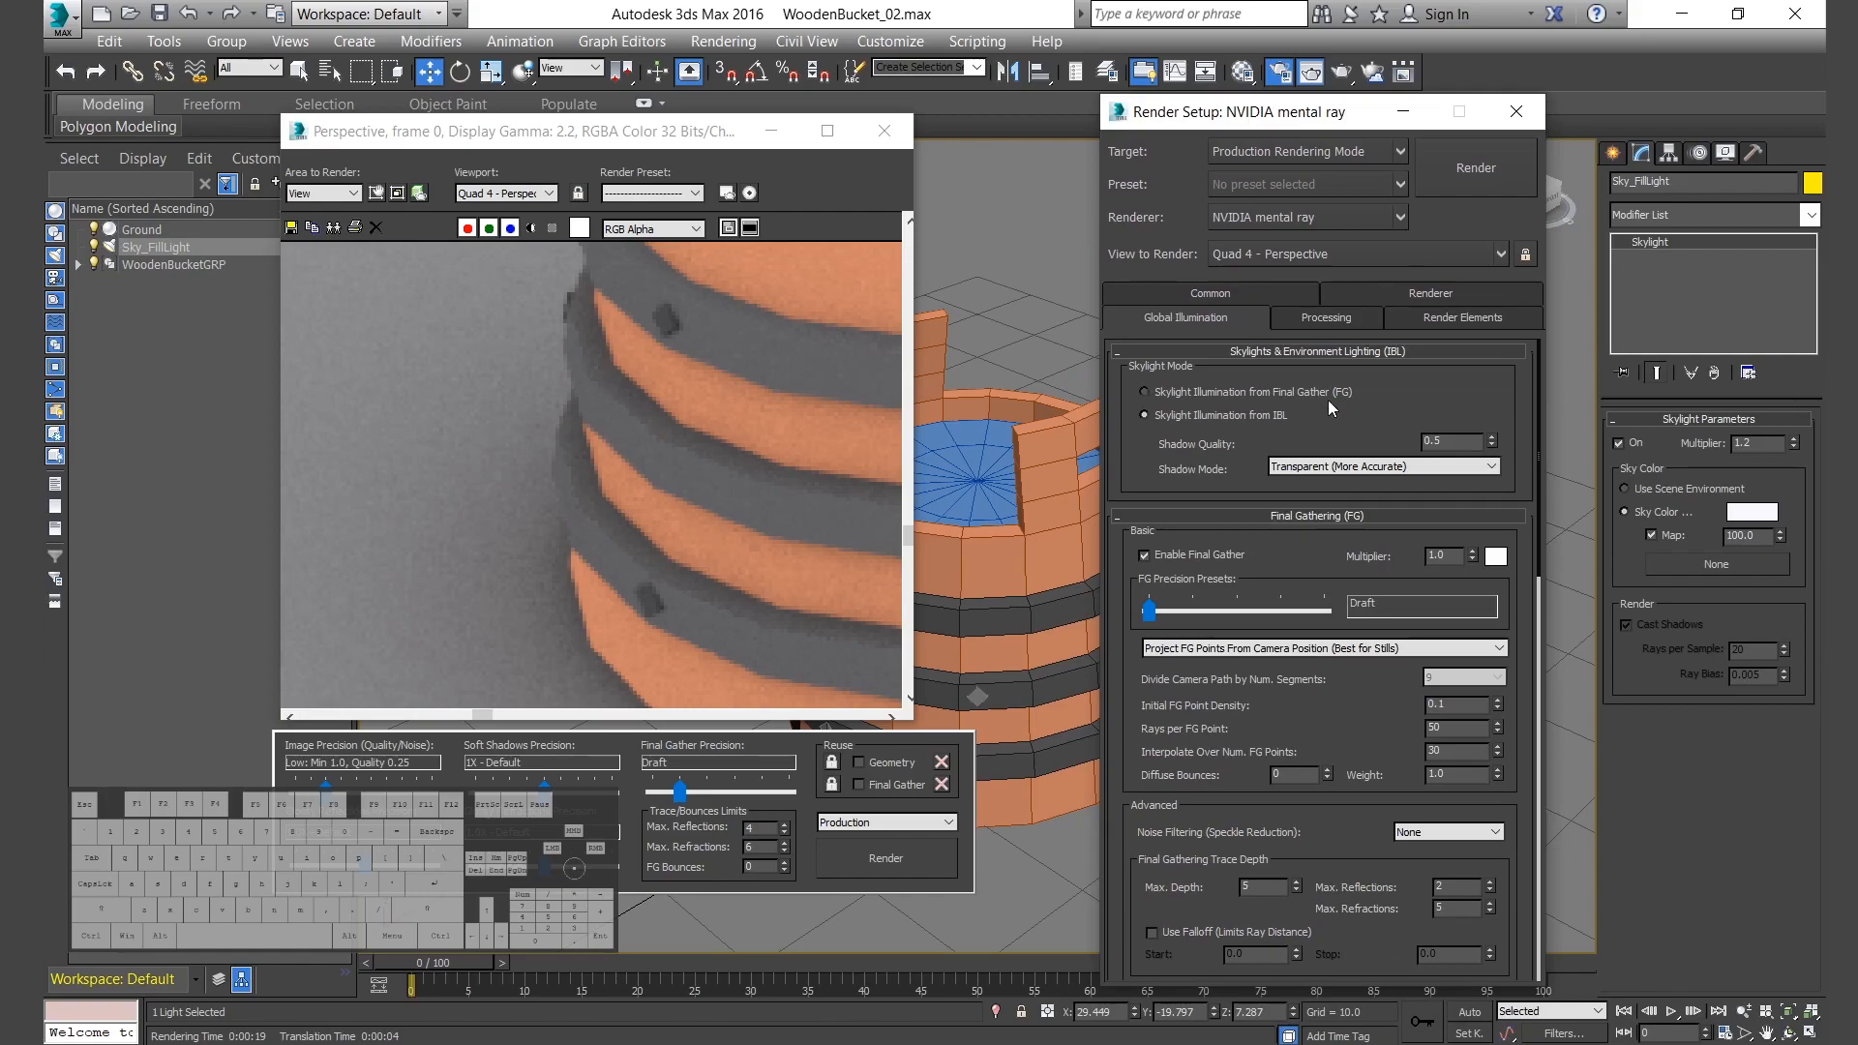
{"action": "left_click", "coordinate": [1144, 392]}
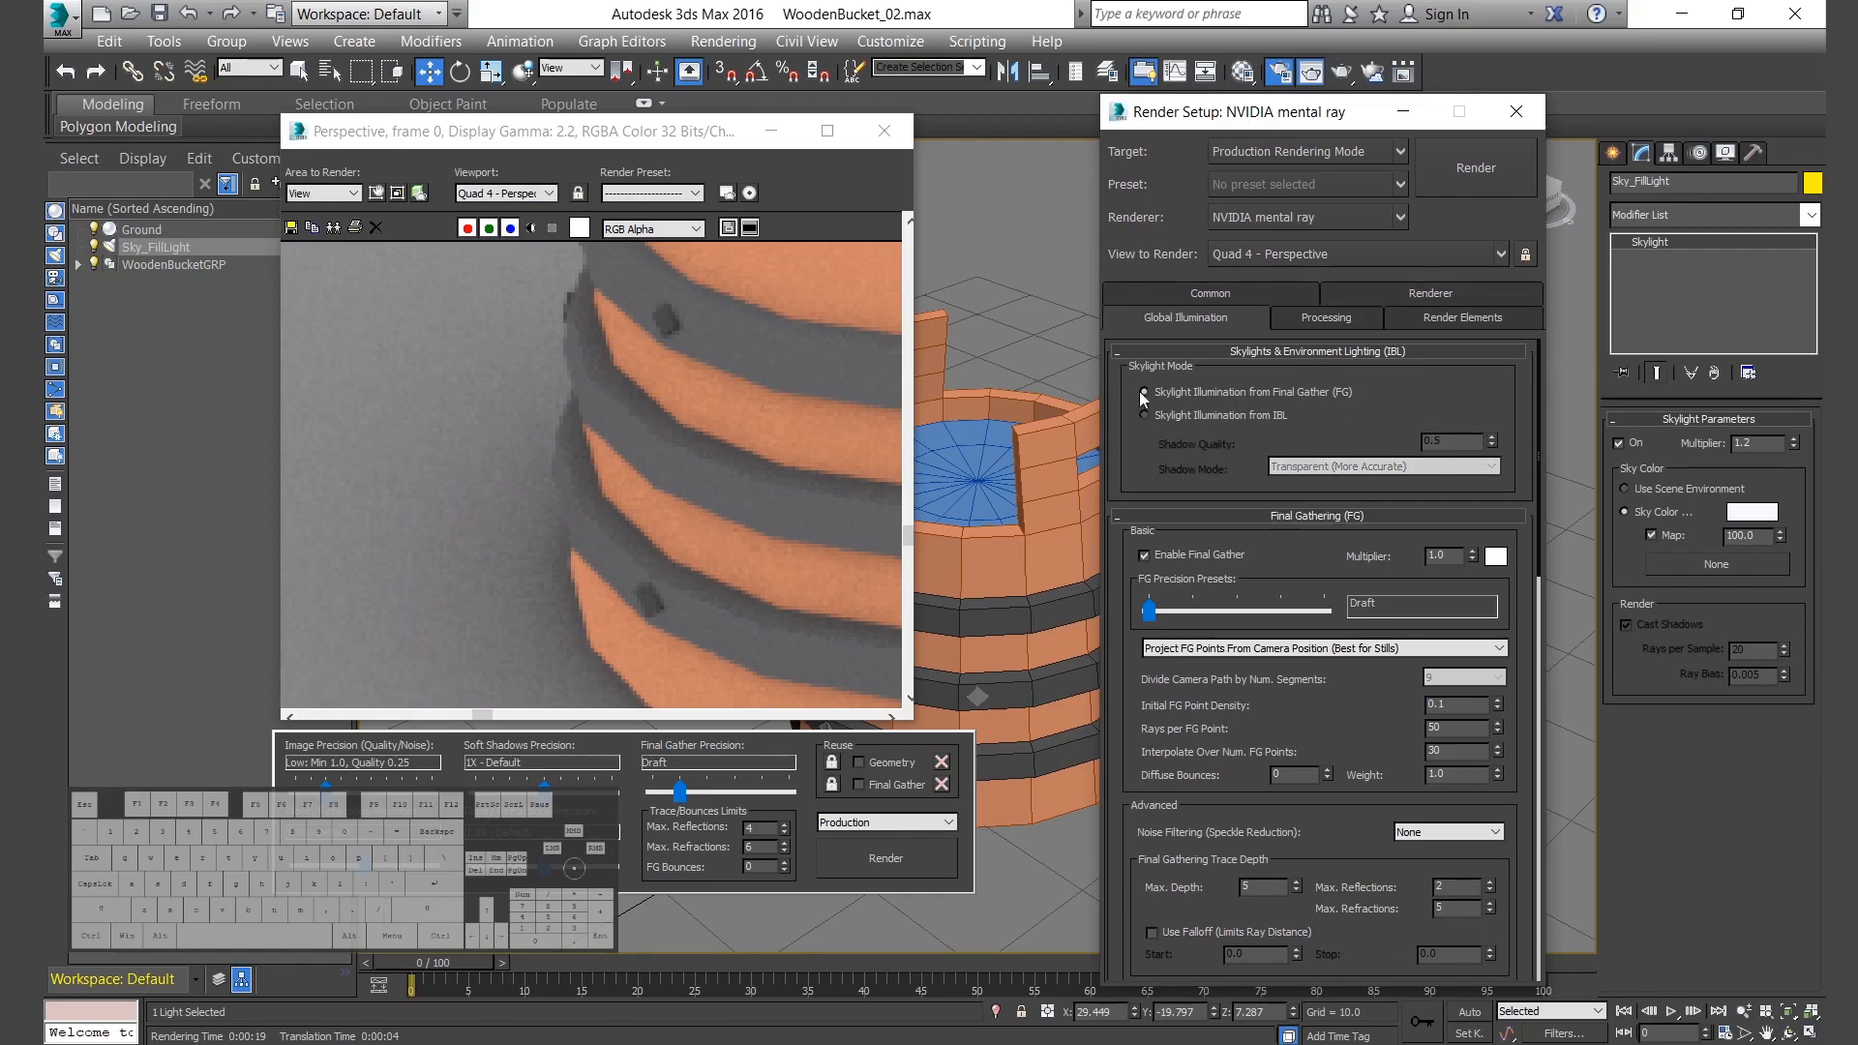
{"action": "left_click", "coordinate": [876, 864]}
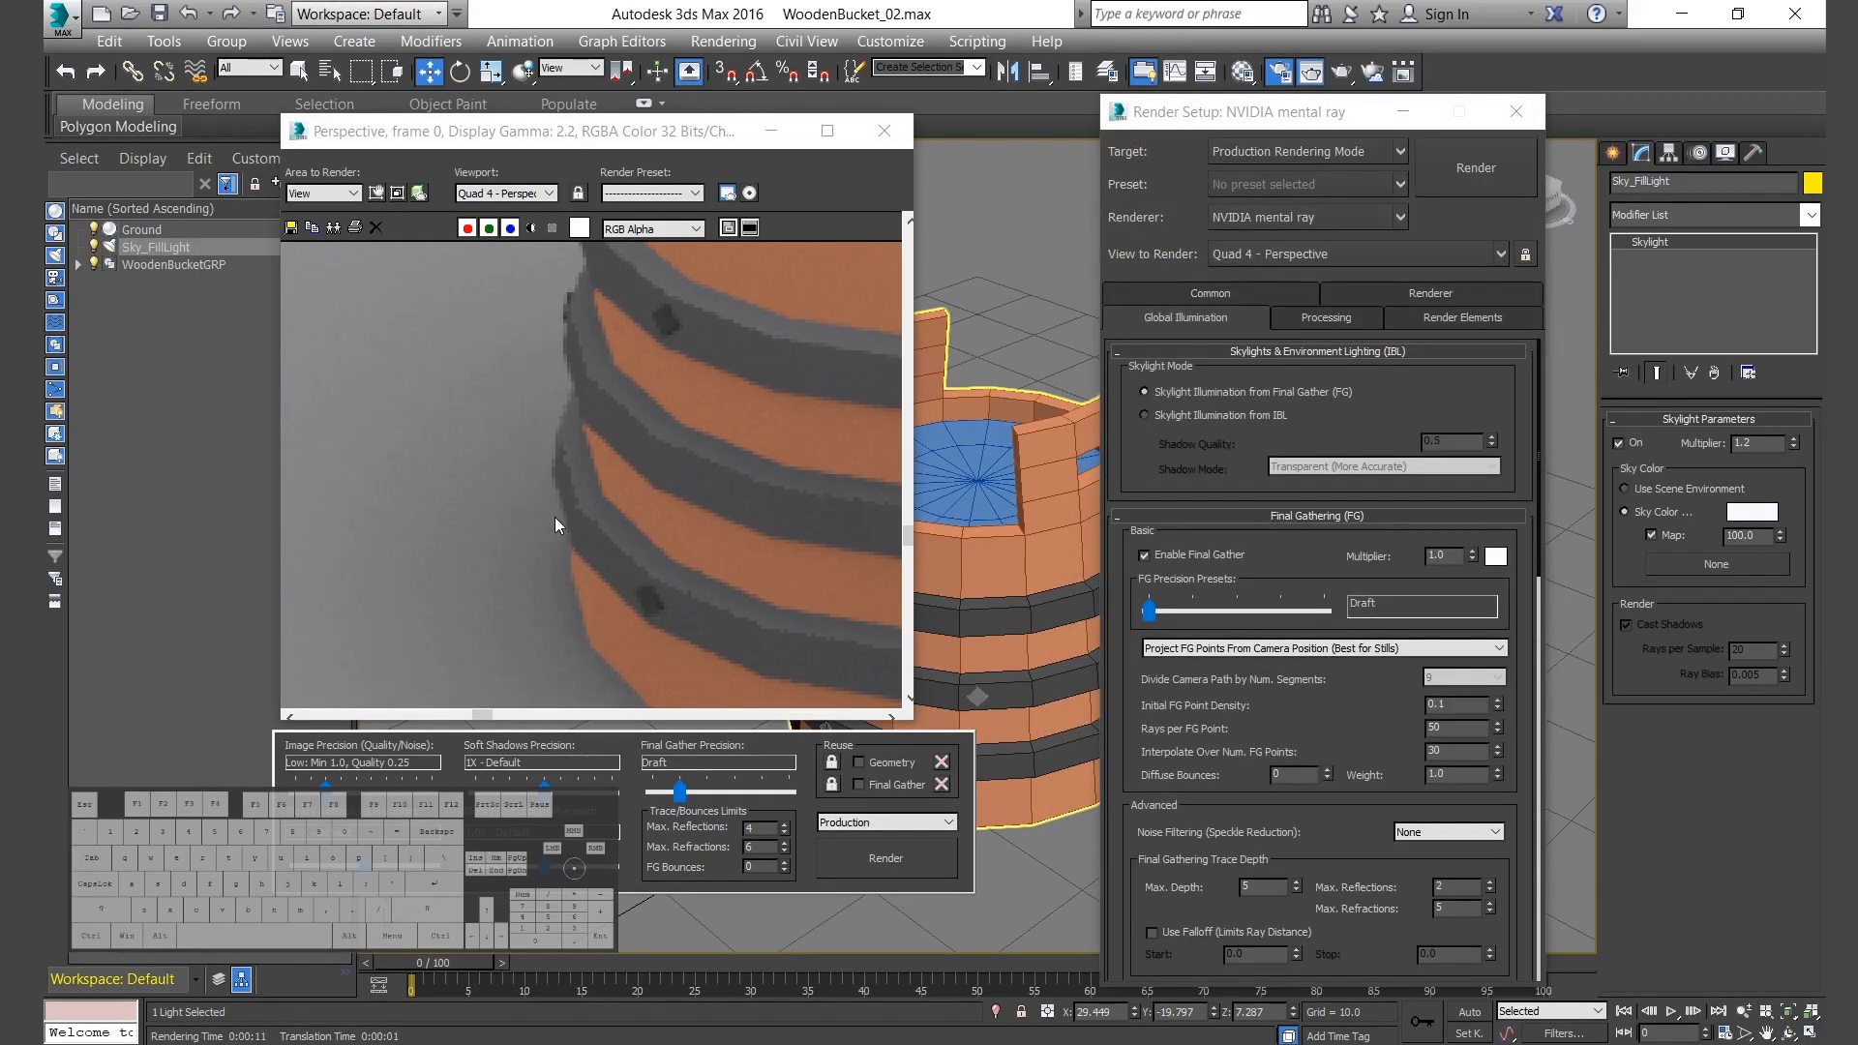
Examine the new render of the bucket up close, closing the render and setup windows when done.
{"action": "scroll", "coordinate": [560, 517], "scroll_direction": "down", "scroll_amount": 2}
{"action": "scroll", "coordinate": [561, 601], "scroll_direction": "up", "scroll_amount": 1}
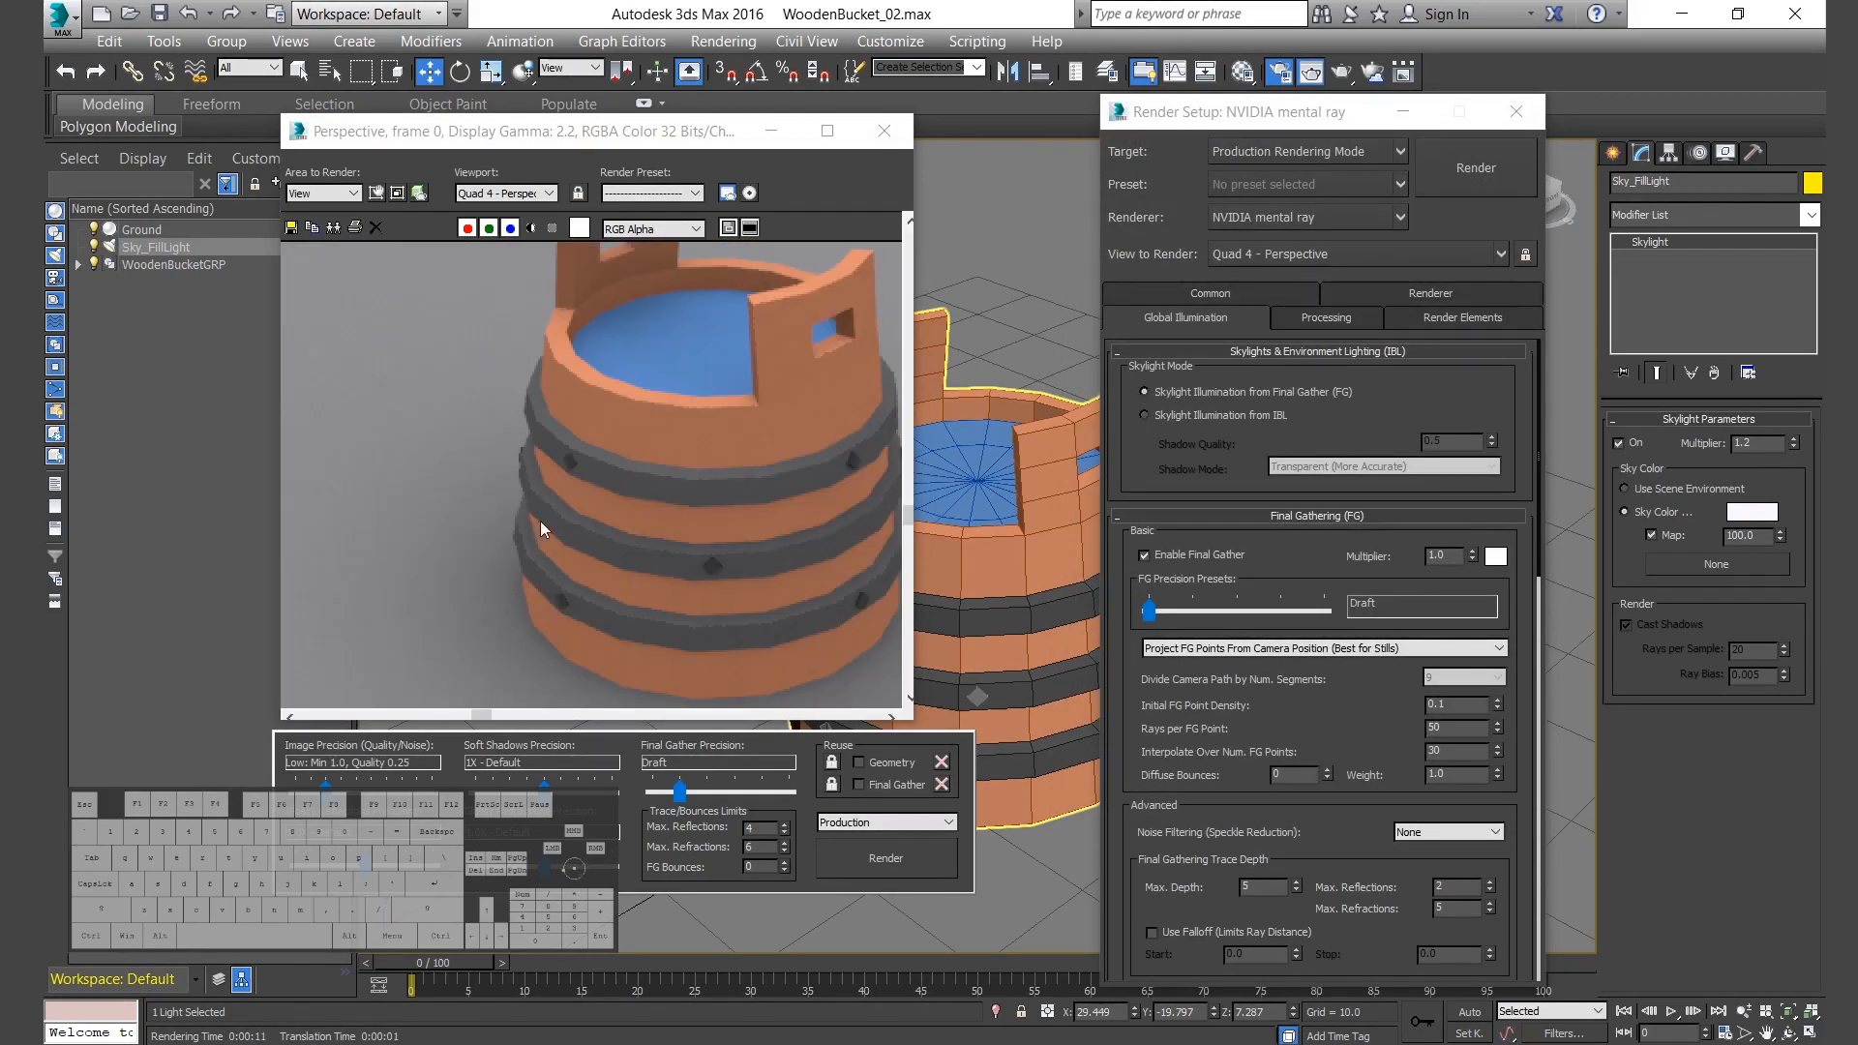
{"action": "left_click", "coordinate": [885, 131]}
{"action": "left_click", "coordinate": [1384, 117]}
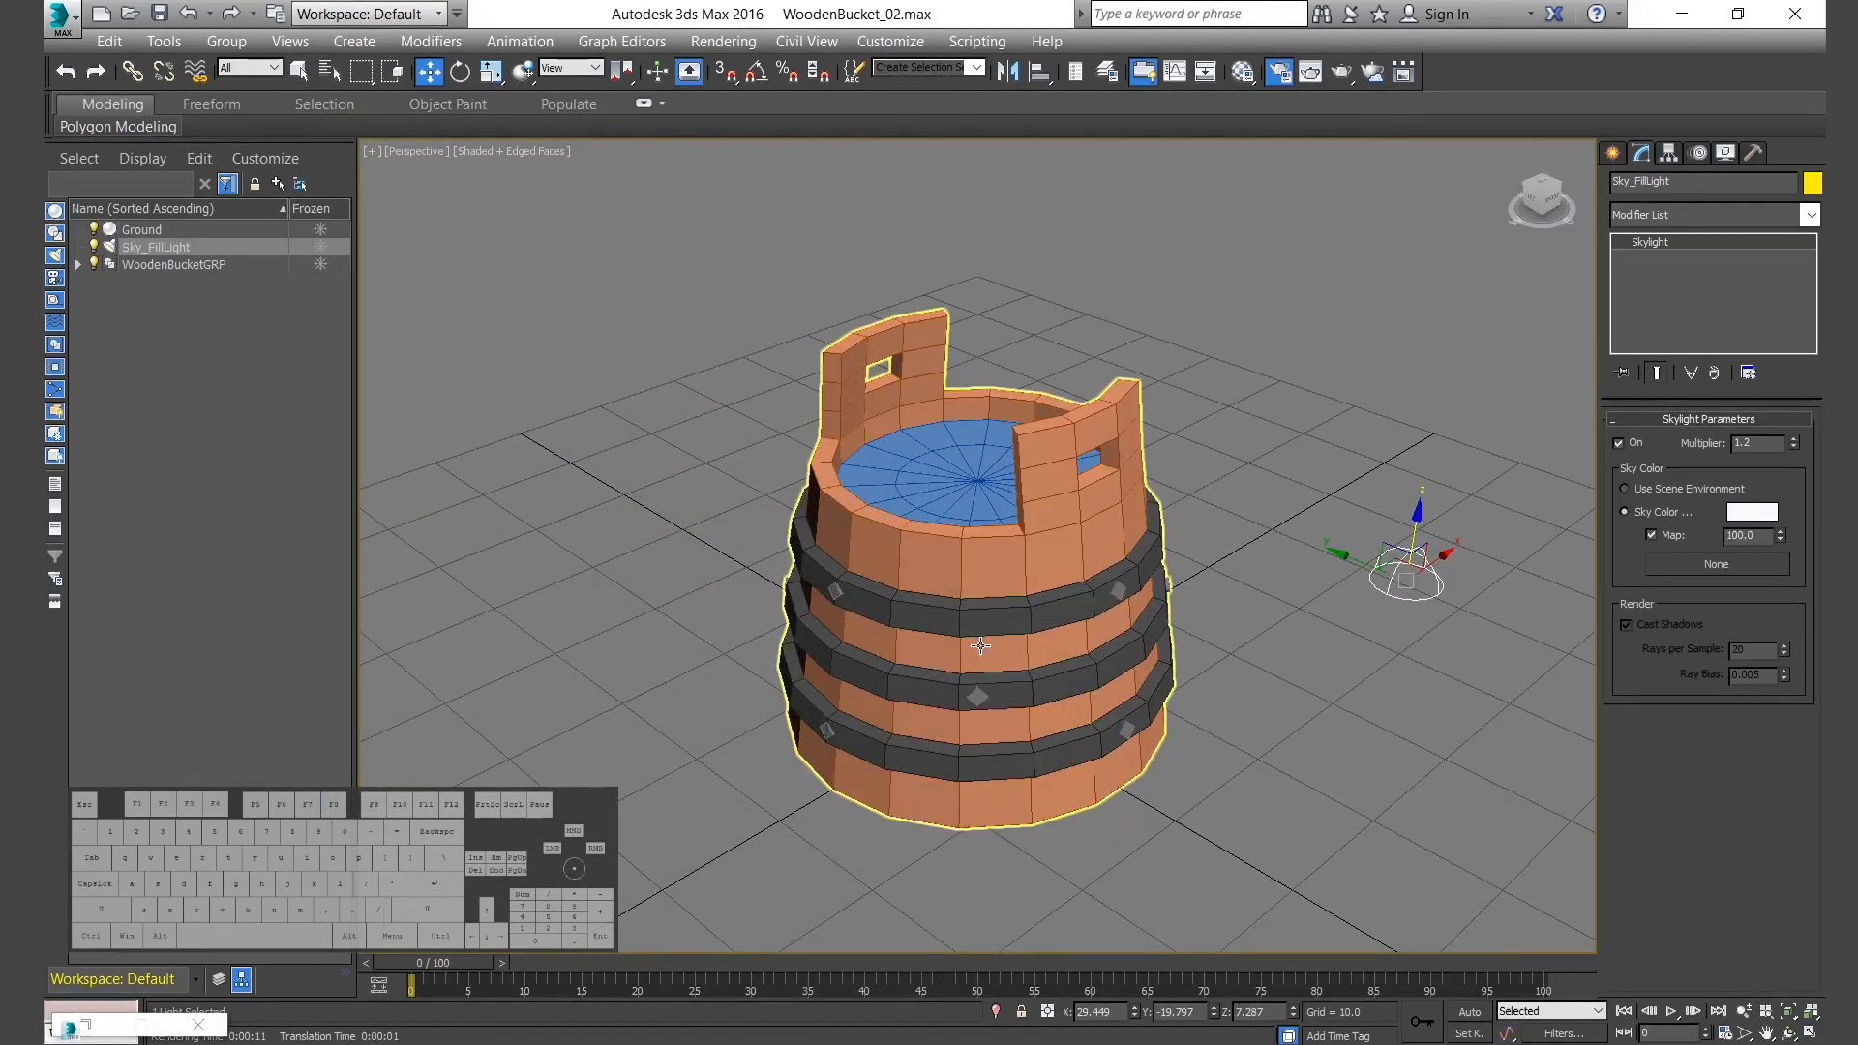
{"action": "left_click", "coordinate": [1010, 618]}
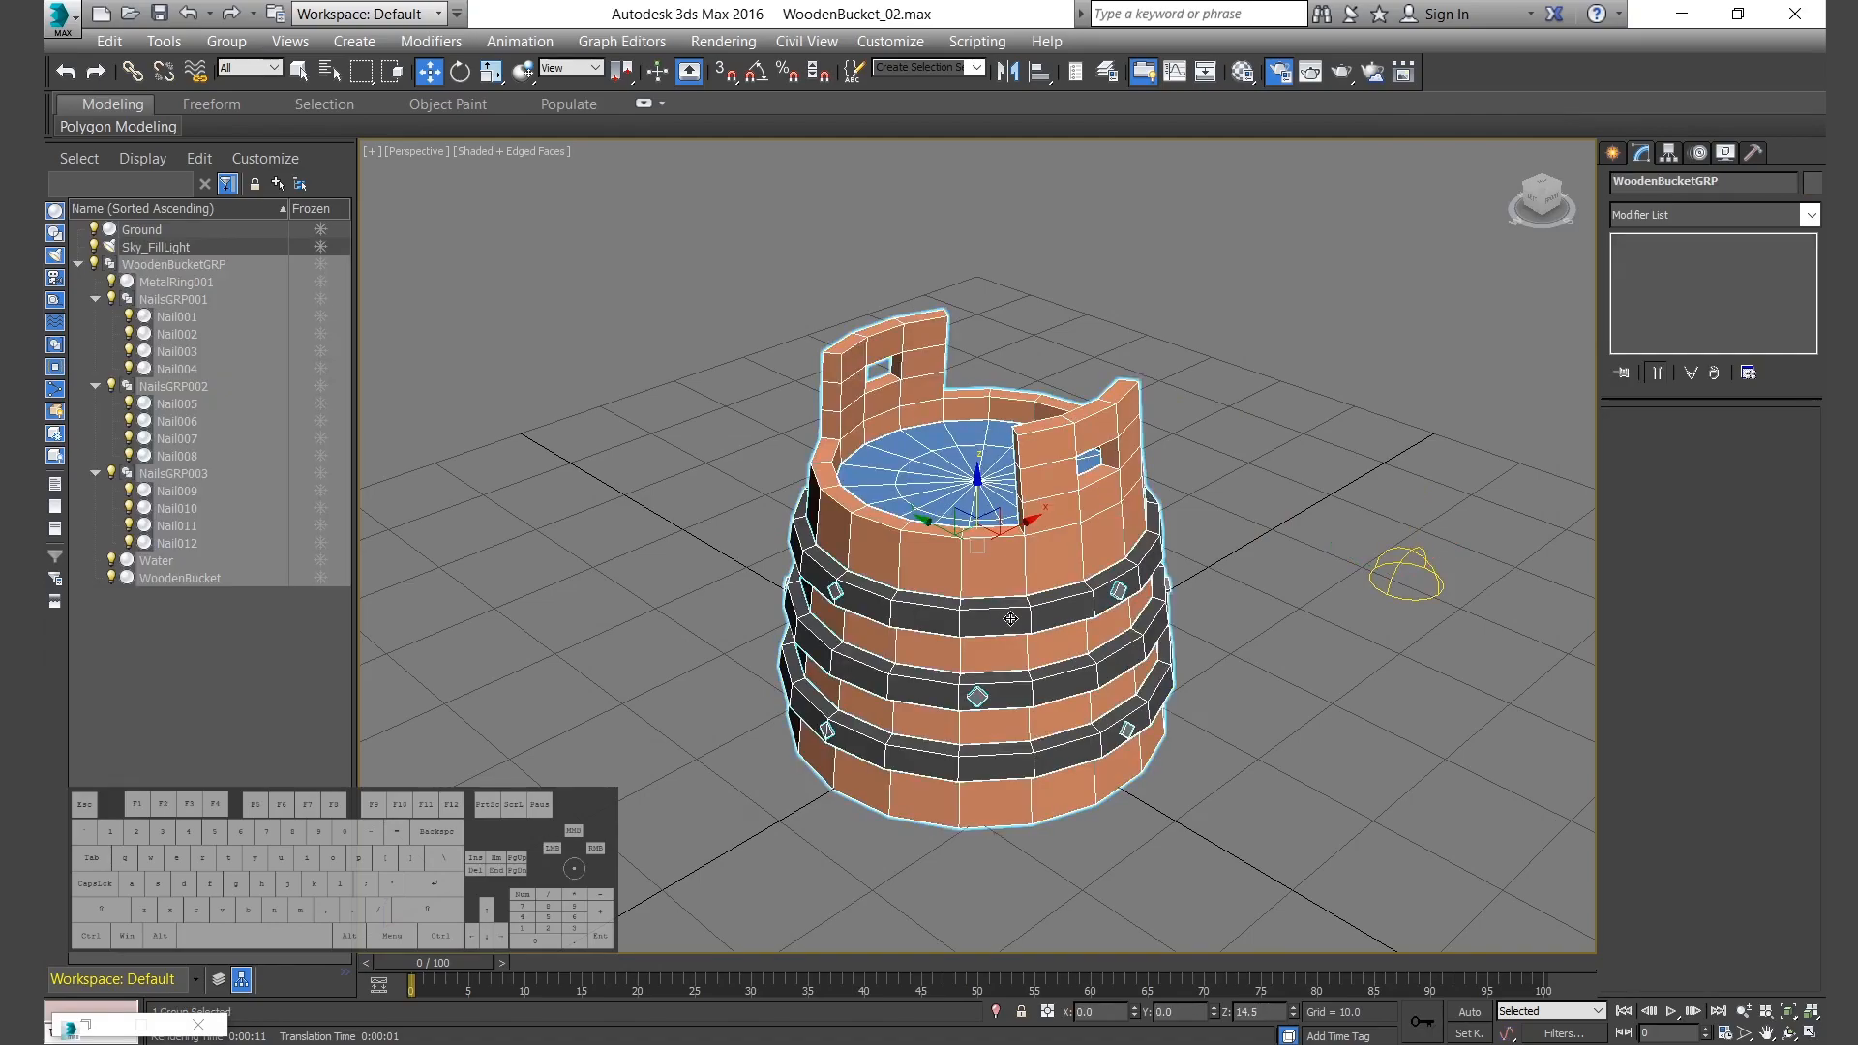
{"action": "left_click", "coordinate": [1419, 563]}
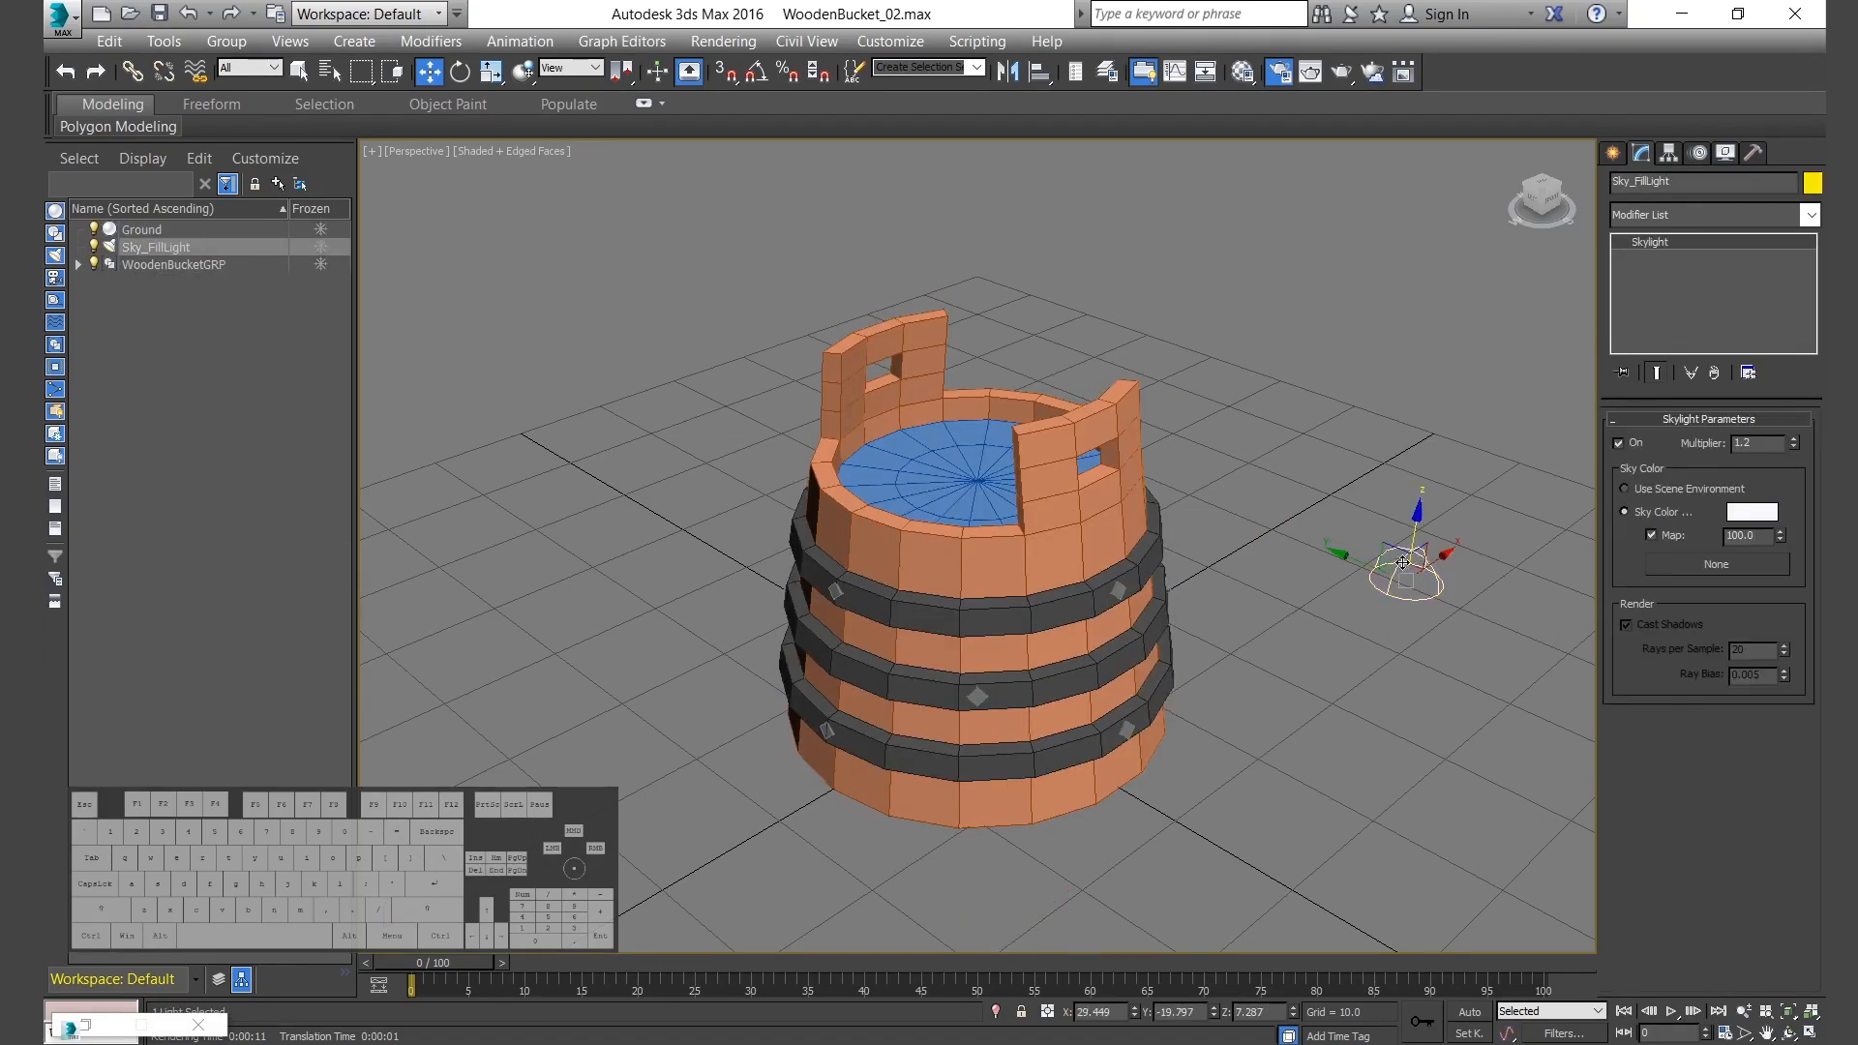
Place a Target Spot light in the front view, above and to one side of the bucket about 273 units away, aimed at the bucket.
{"action": "left_click", "coordinate": [1610, 155]}
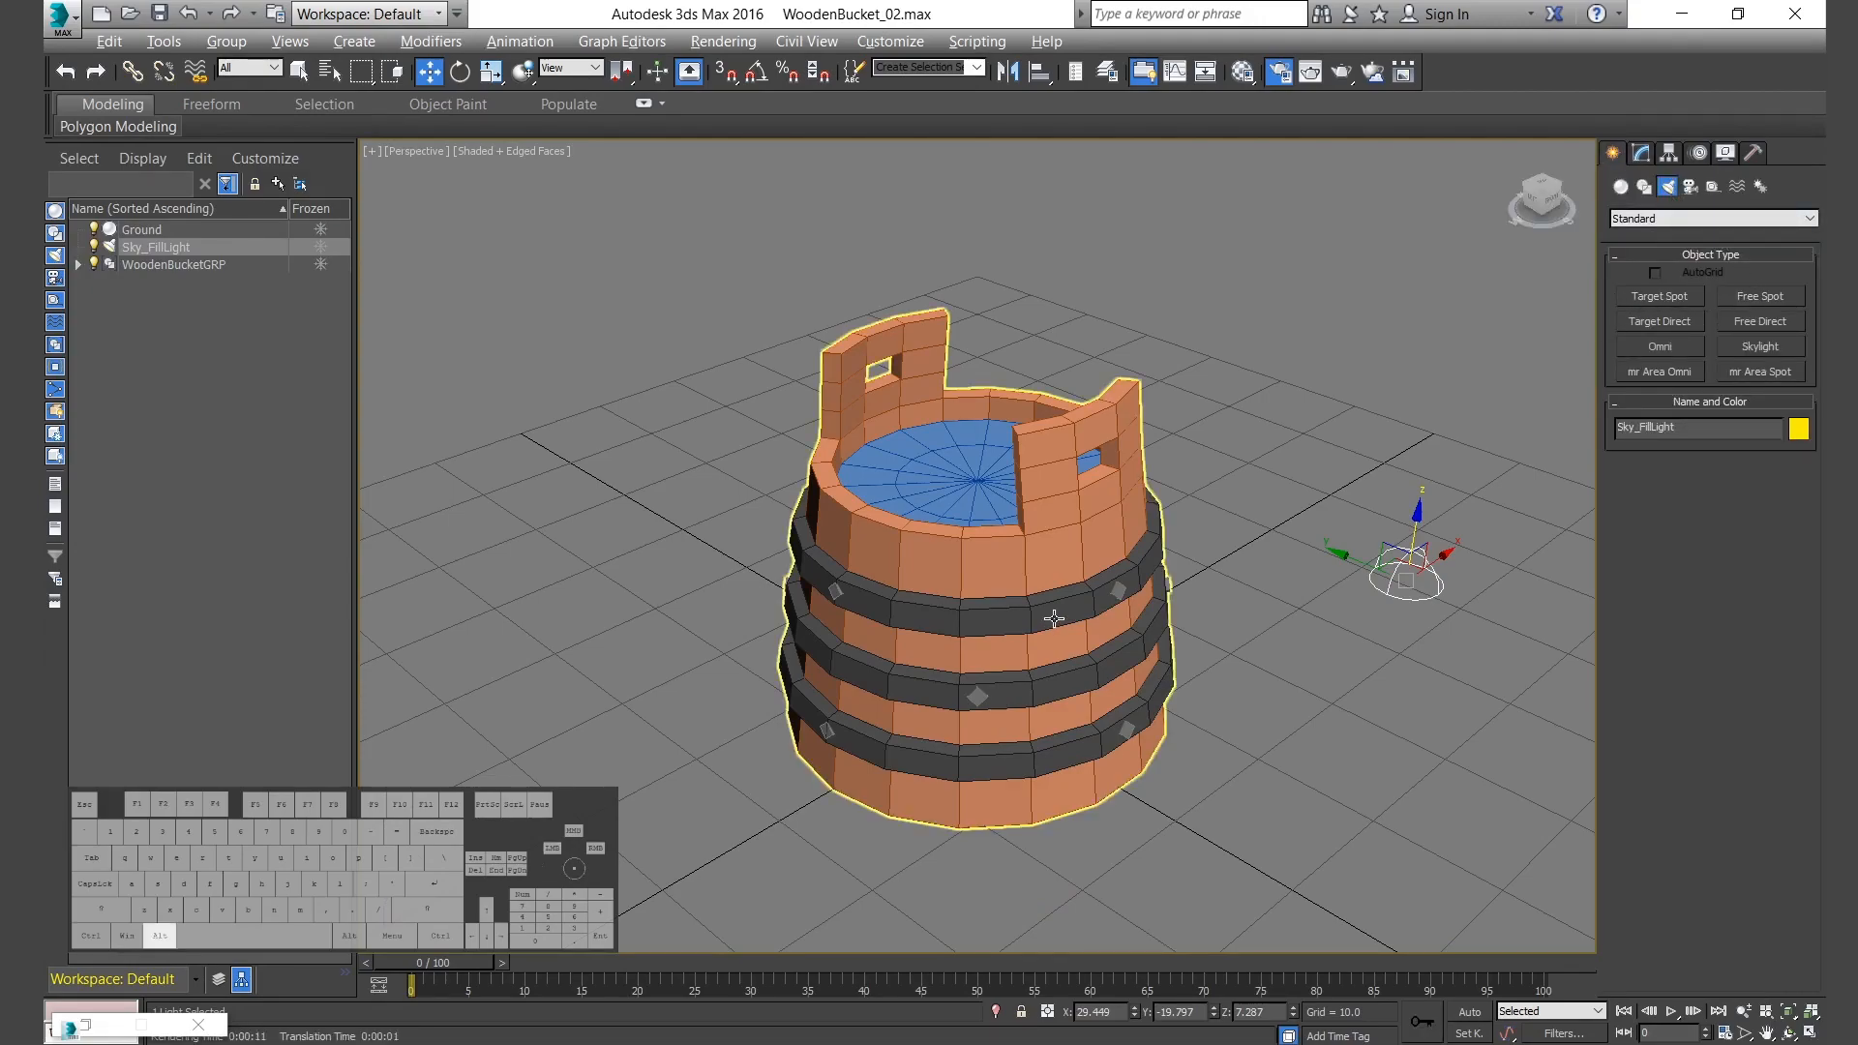
{"action": "key", "text": "alt+w"}
{"action": "middle_click", "coordinate": [1361, 399]}
{"action": "key", "text": "z"}
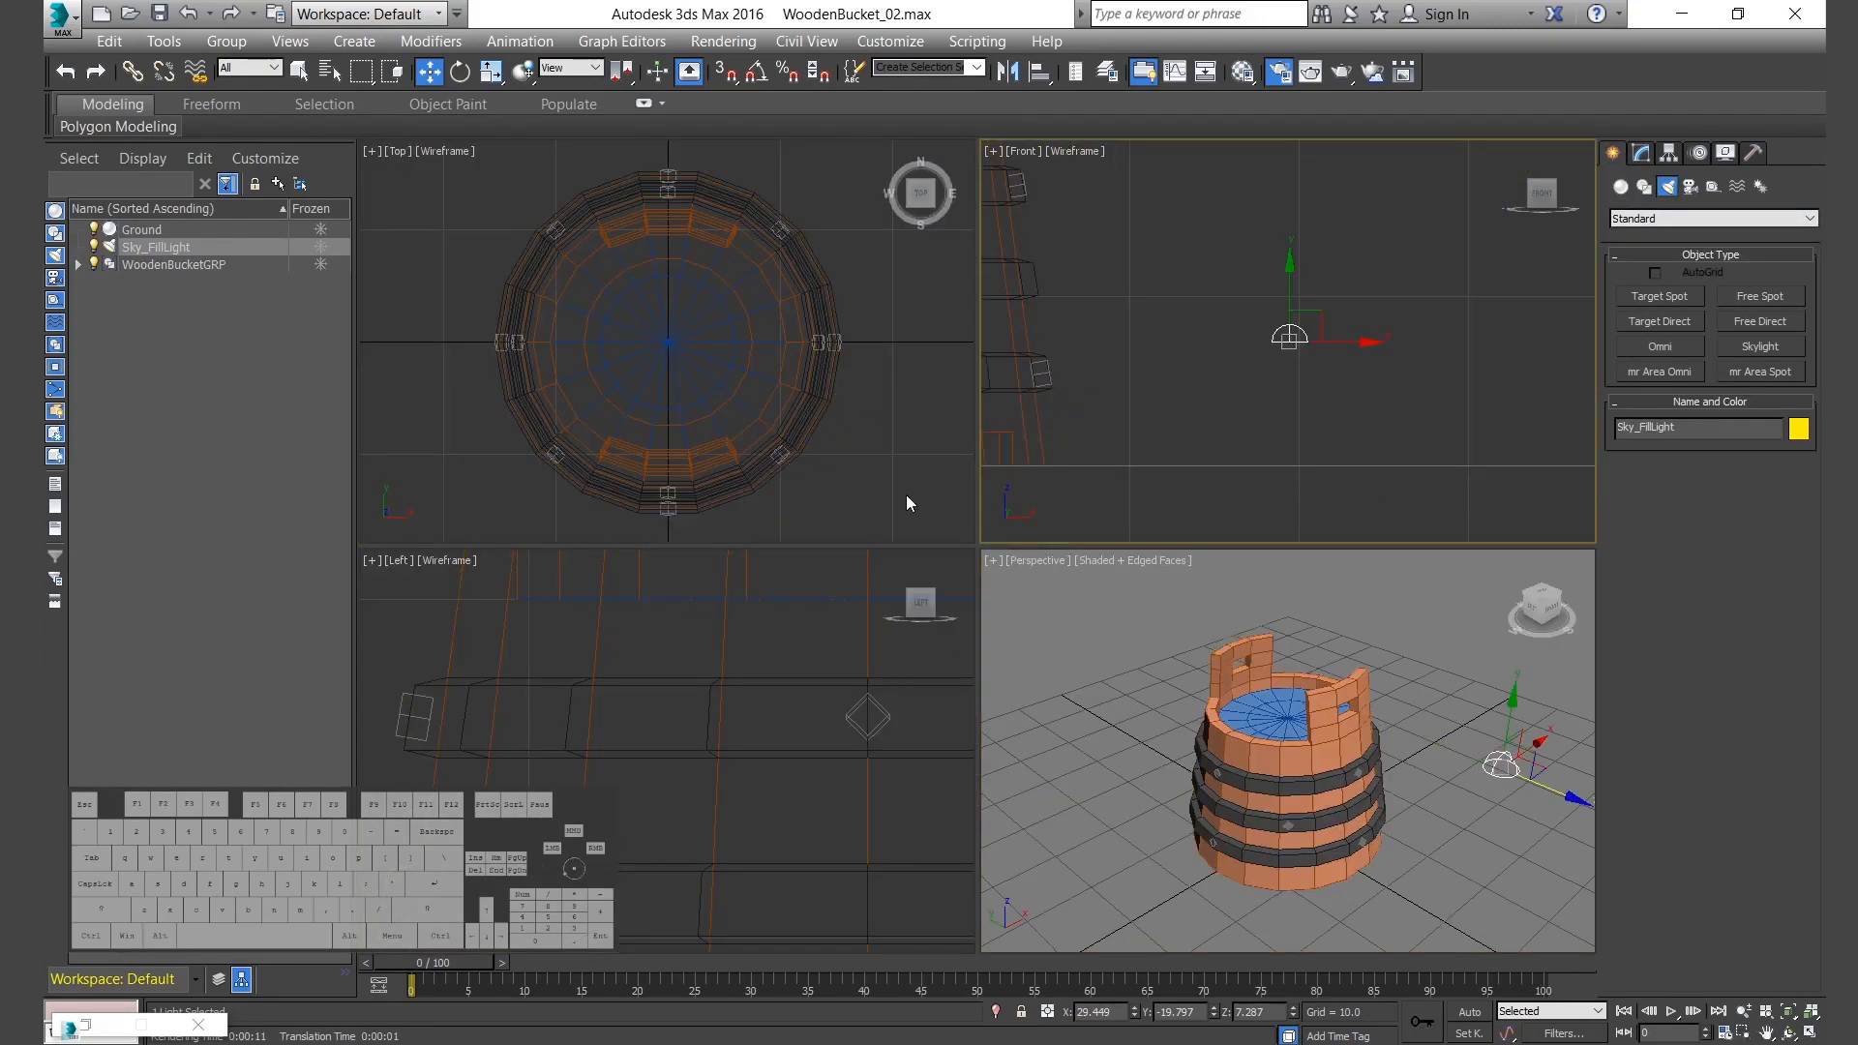
{"action": "left_click", "coordinate": [1273, 502]}
{"action": "key", "text": "z"}
{"action": "middle_click", "coordinate": [584, 470]}
{"action": "key", "text": "z"}
{"action": "middle_click", "coordinate": [667, 678]}
{"action": "key", "text": "z"}
{"action": "middle_click", "coordinate": [1235, 842]}
{"action": "key", "text": "z"}
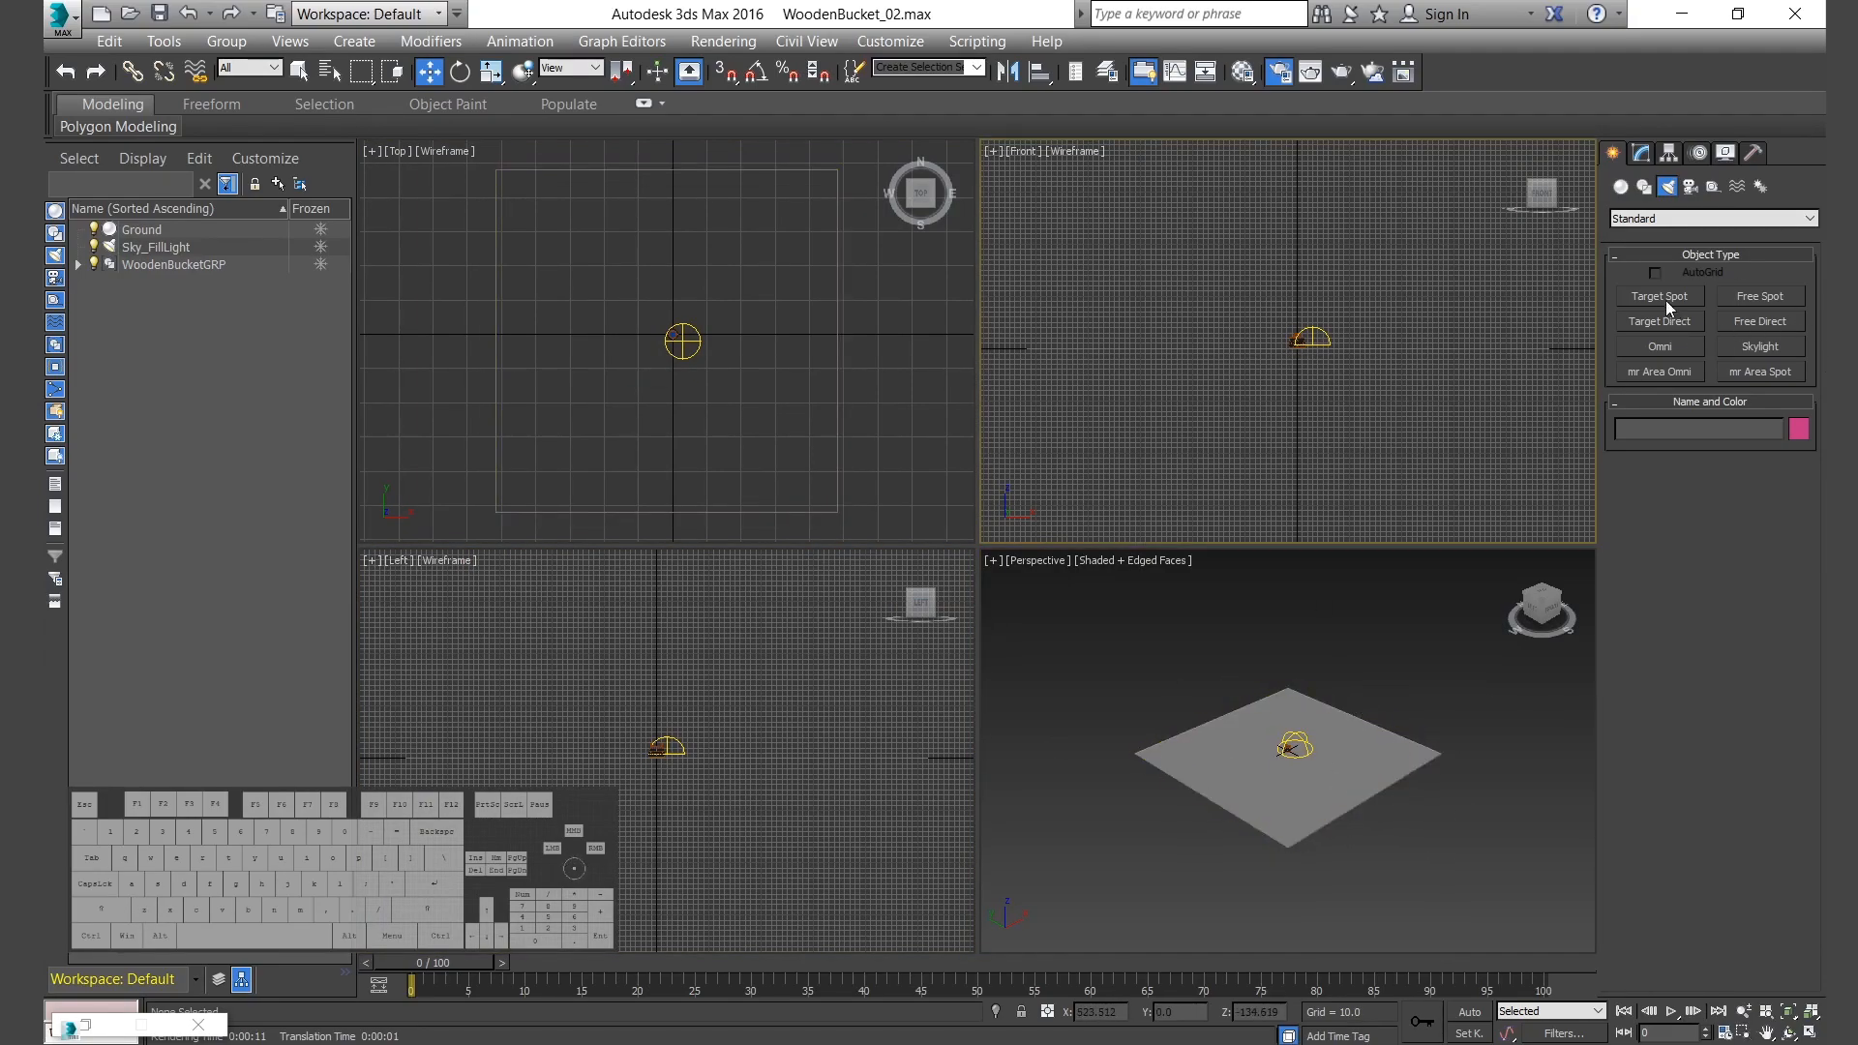
{"action": "left_click", "coordinate": [1660, 297]}
{"action": "left_click_drag", "start_coordinate": [1422, 287], "coordinate": [1335, 323]}
{"action": "left_click_drag", "start_coordinate": [1303, 339], "coordinate": [1304, 339]}
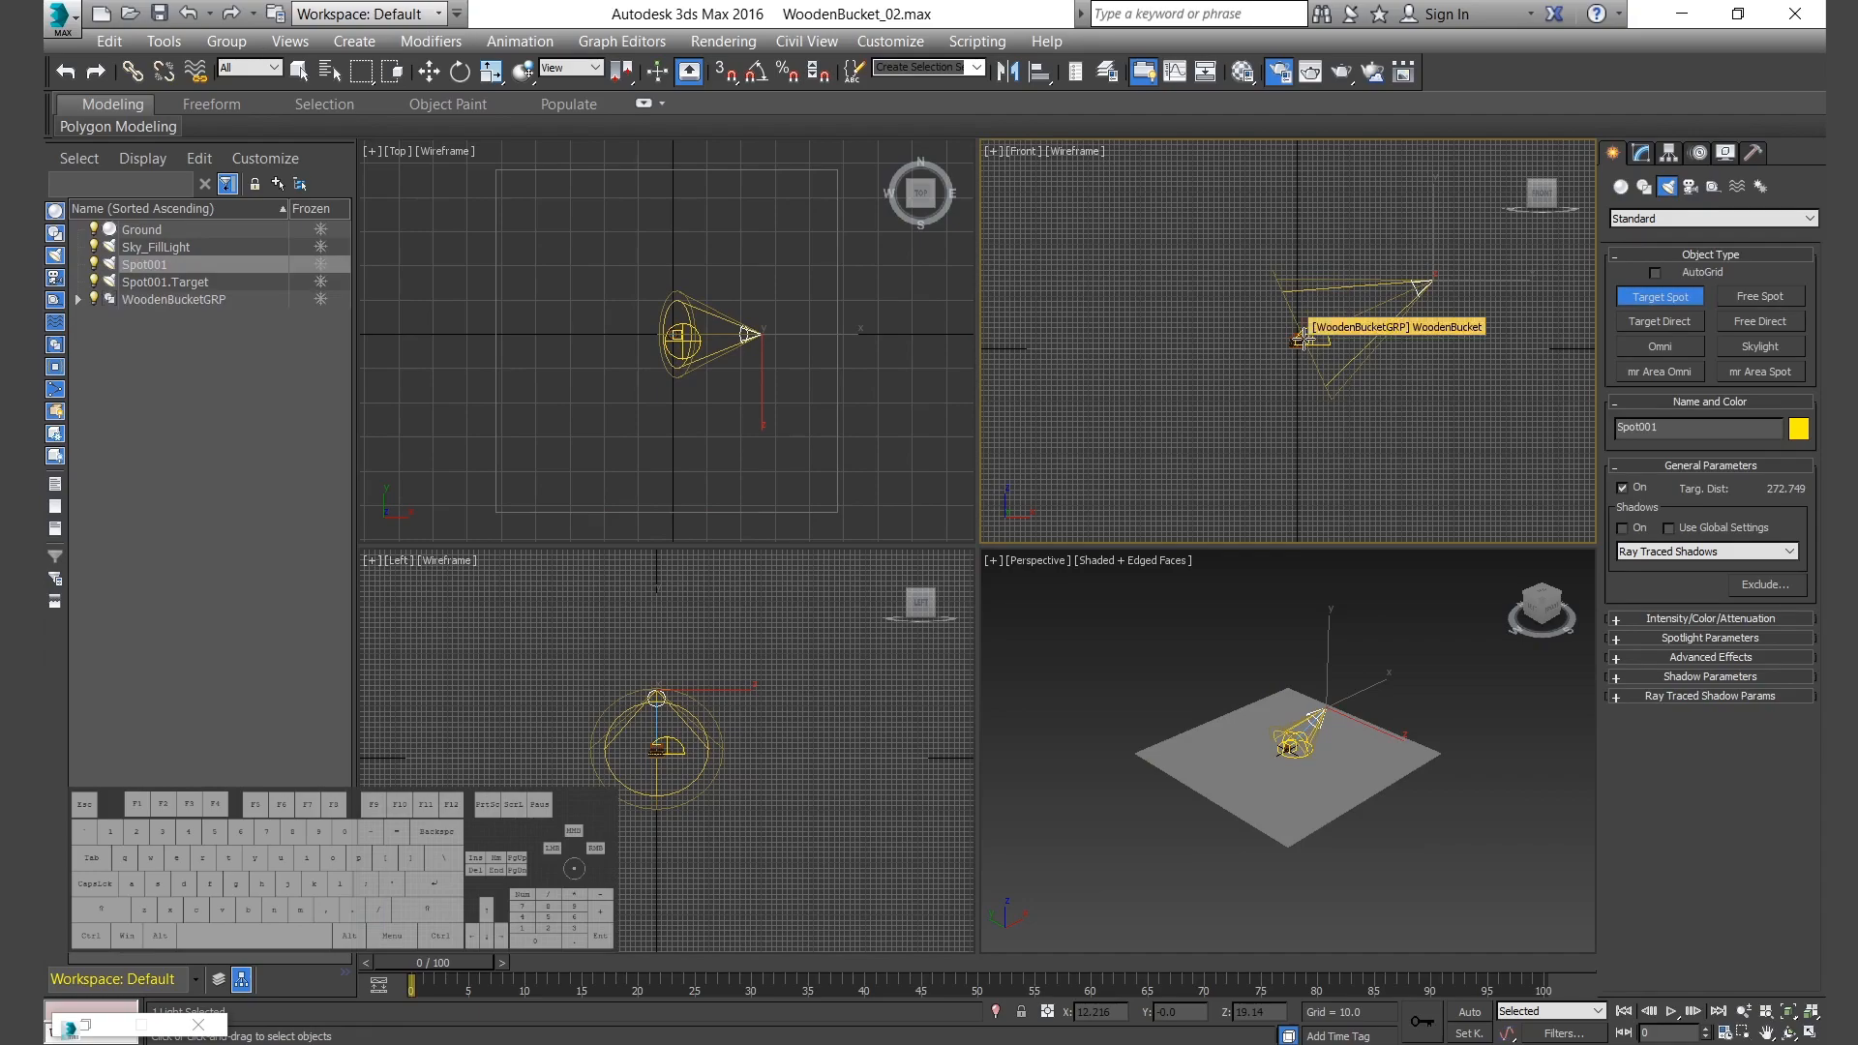
{"action": "key", "text": "w"}
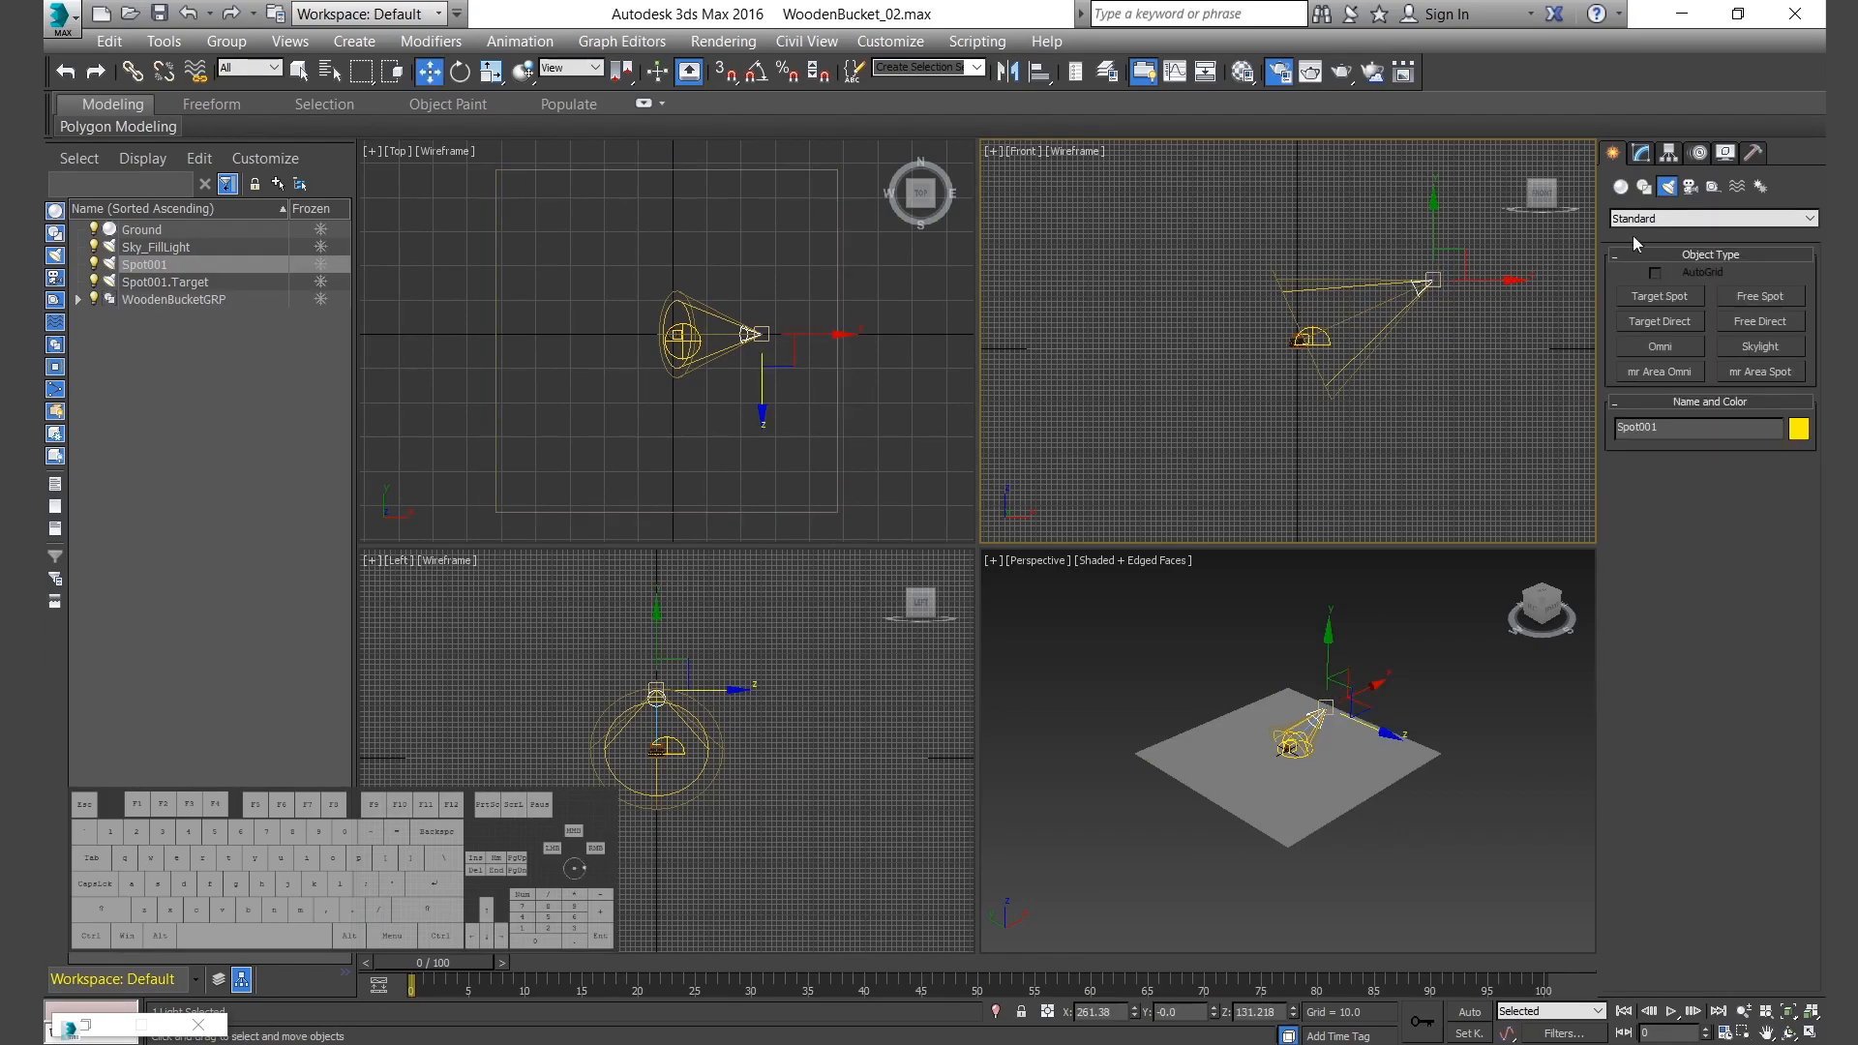
Turn on ray traced shadows for the spotlight and set its intensity multiplier to 1.5.
{"action": "left_click", "coordinate": [1638, 154]}
{"action": "left_click", "coordinate": [1679, 421]}
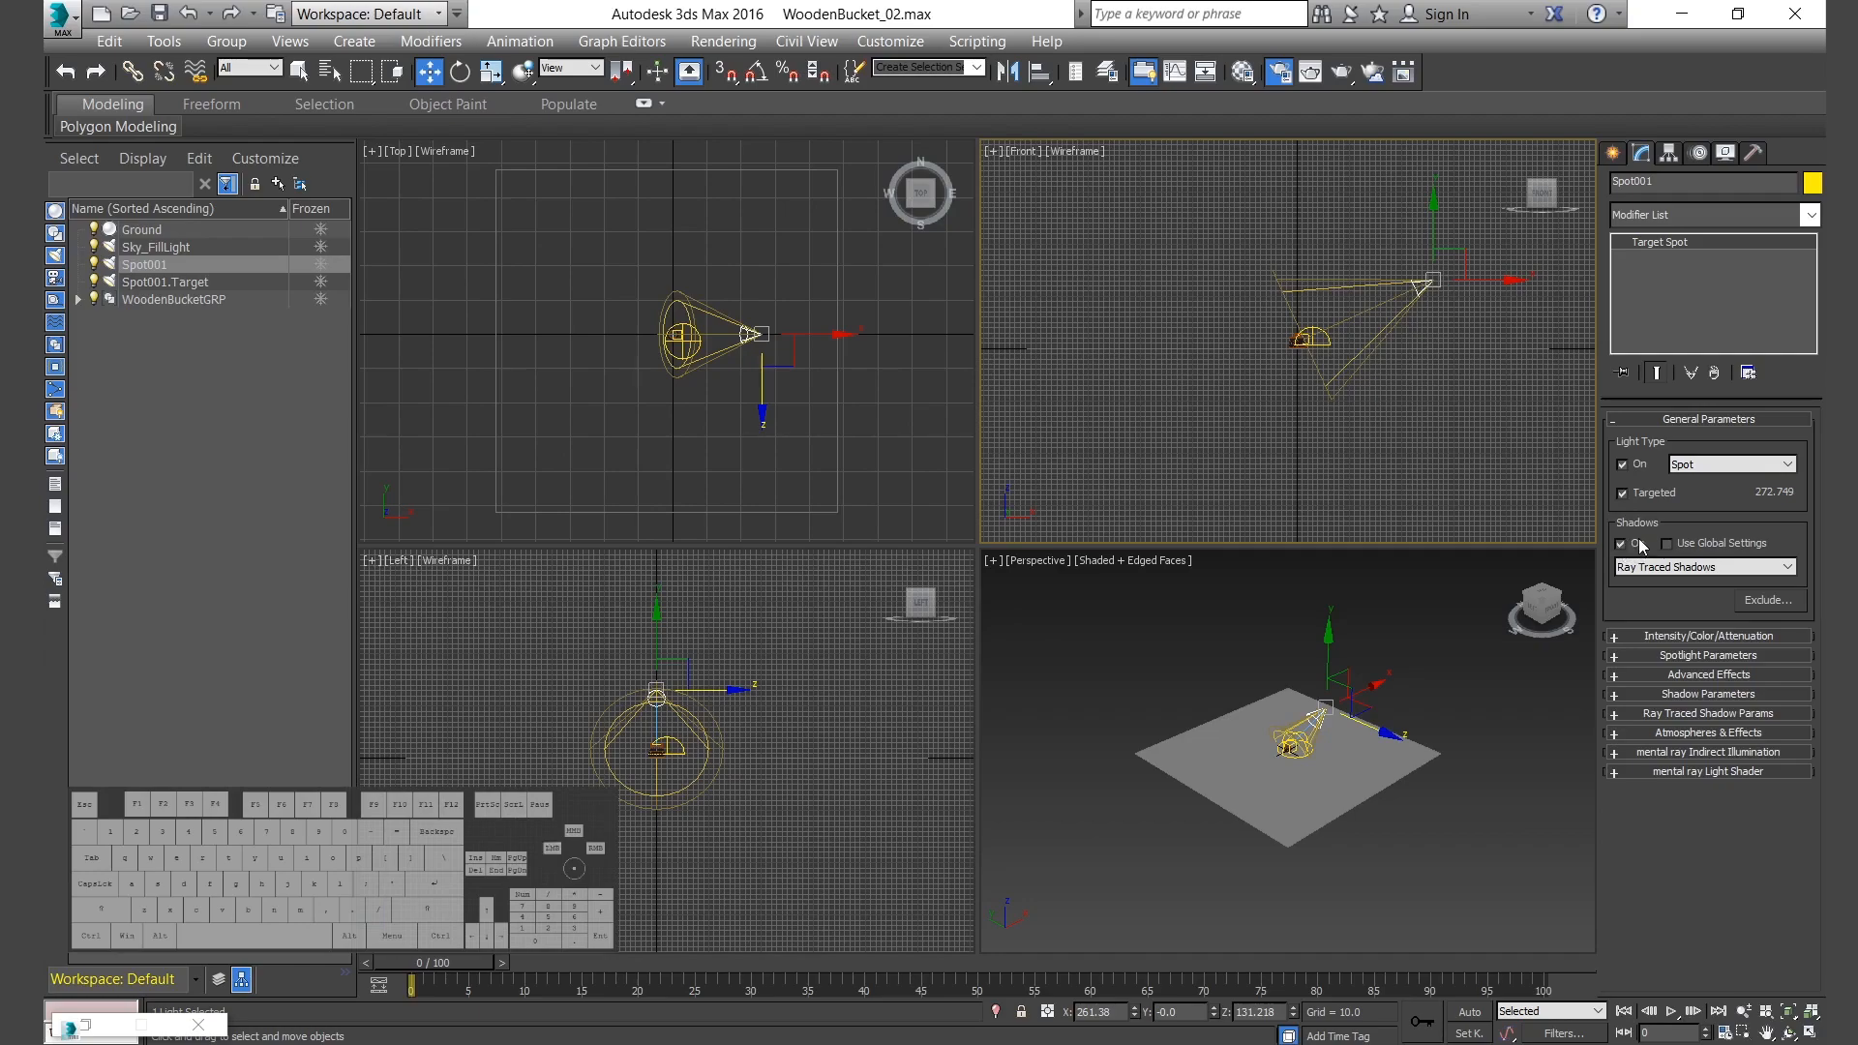
{"action": "left_click", "coordinate": [1657, 419]}
{"action": "left_click", "coordinate": [1693, 438]}
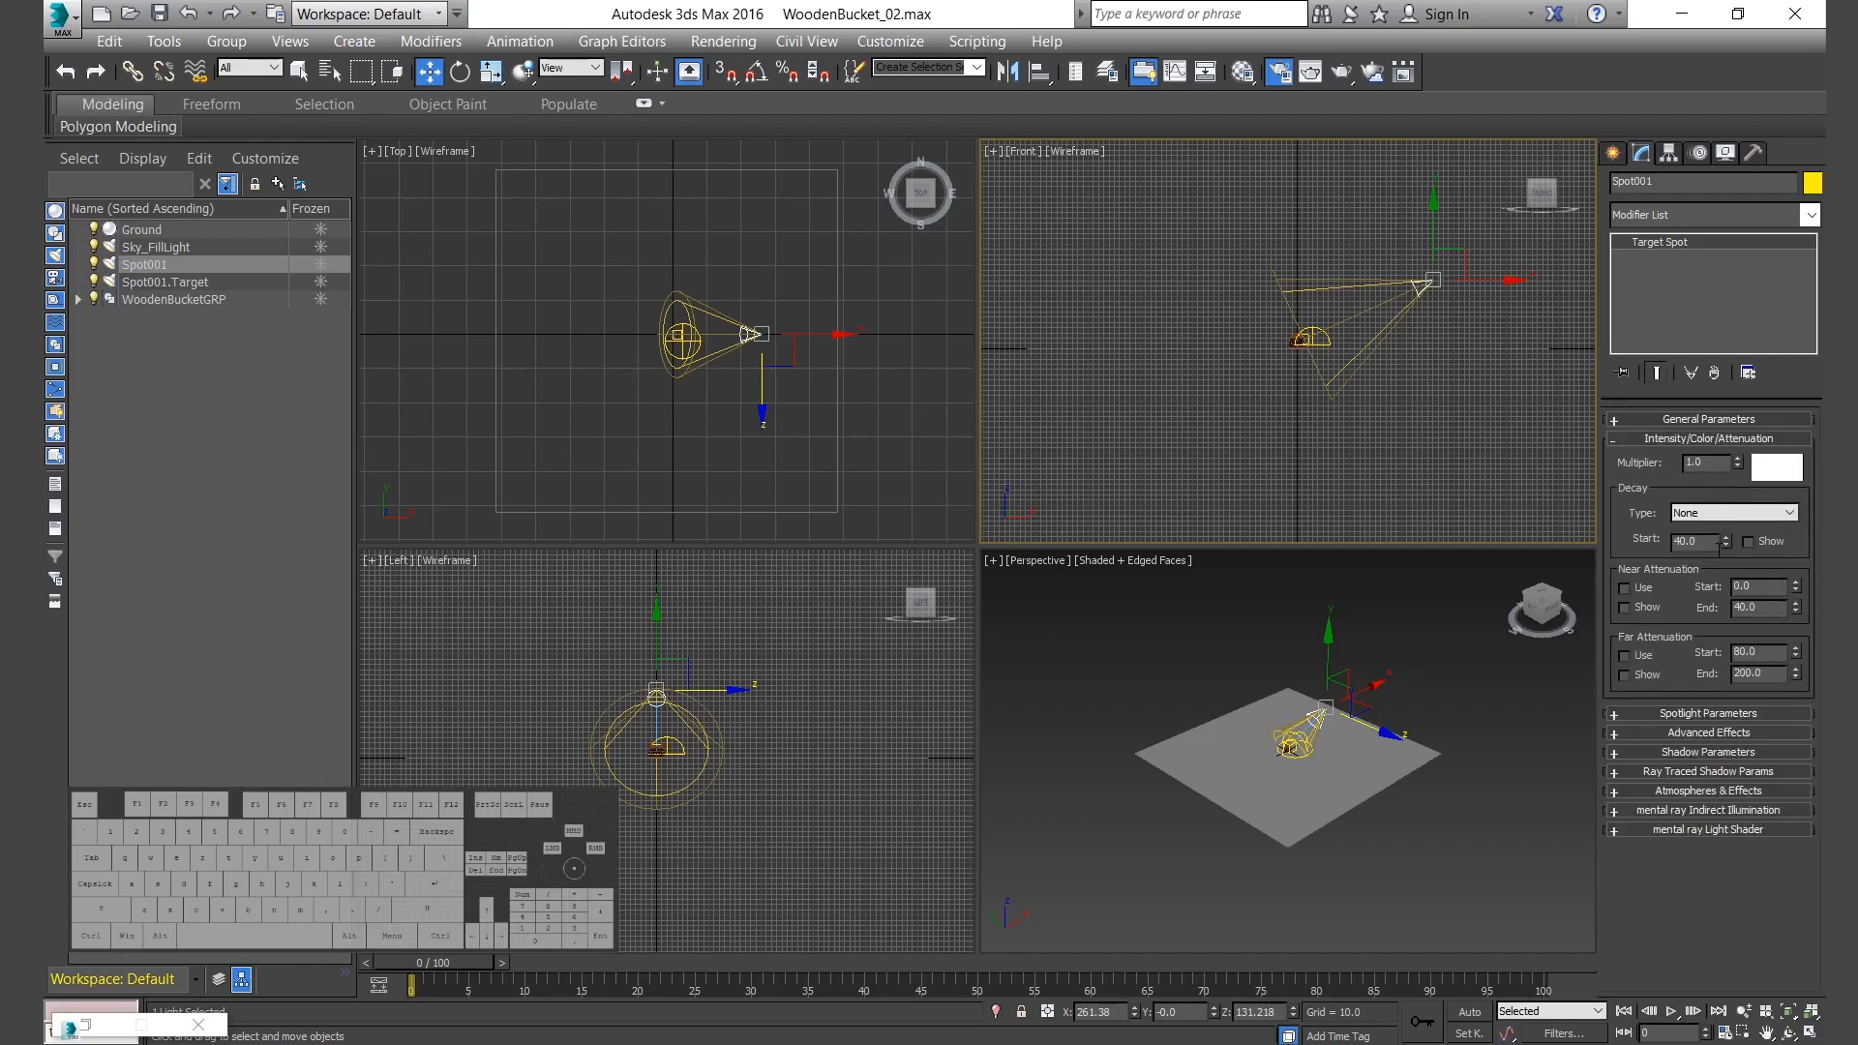
{"action": "left_click_drag", "start_coordinate": [1717, 464], "coordinate": [1592, 457]}
{"action": "type", "text": "1.5"}
{"action": "key", "text": "Return"}
Set the spotlight's Hotspot/Beam to 80 and Falloff/Field to 120.
{"action": "left_click", "coordinate": [1671, 440]}
{"action": "left_click", "coordinate": [1674, 458]}
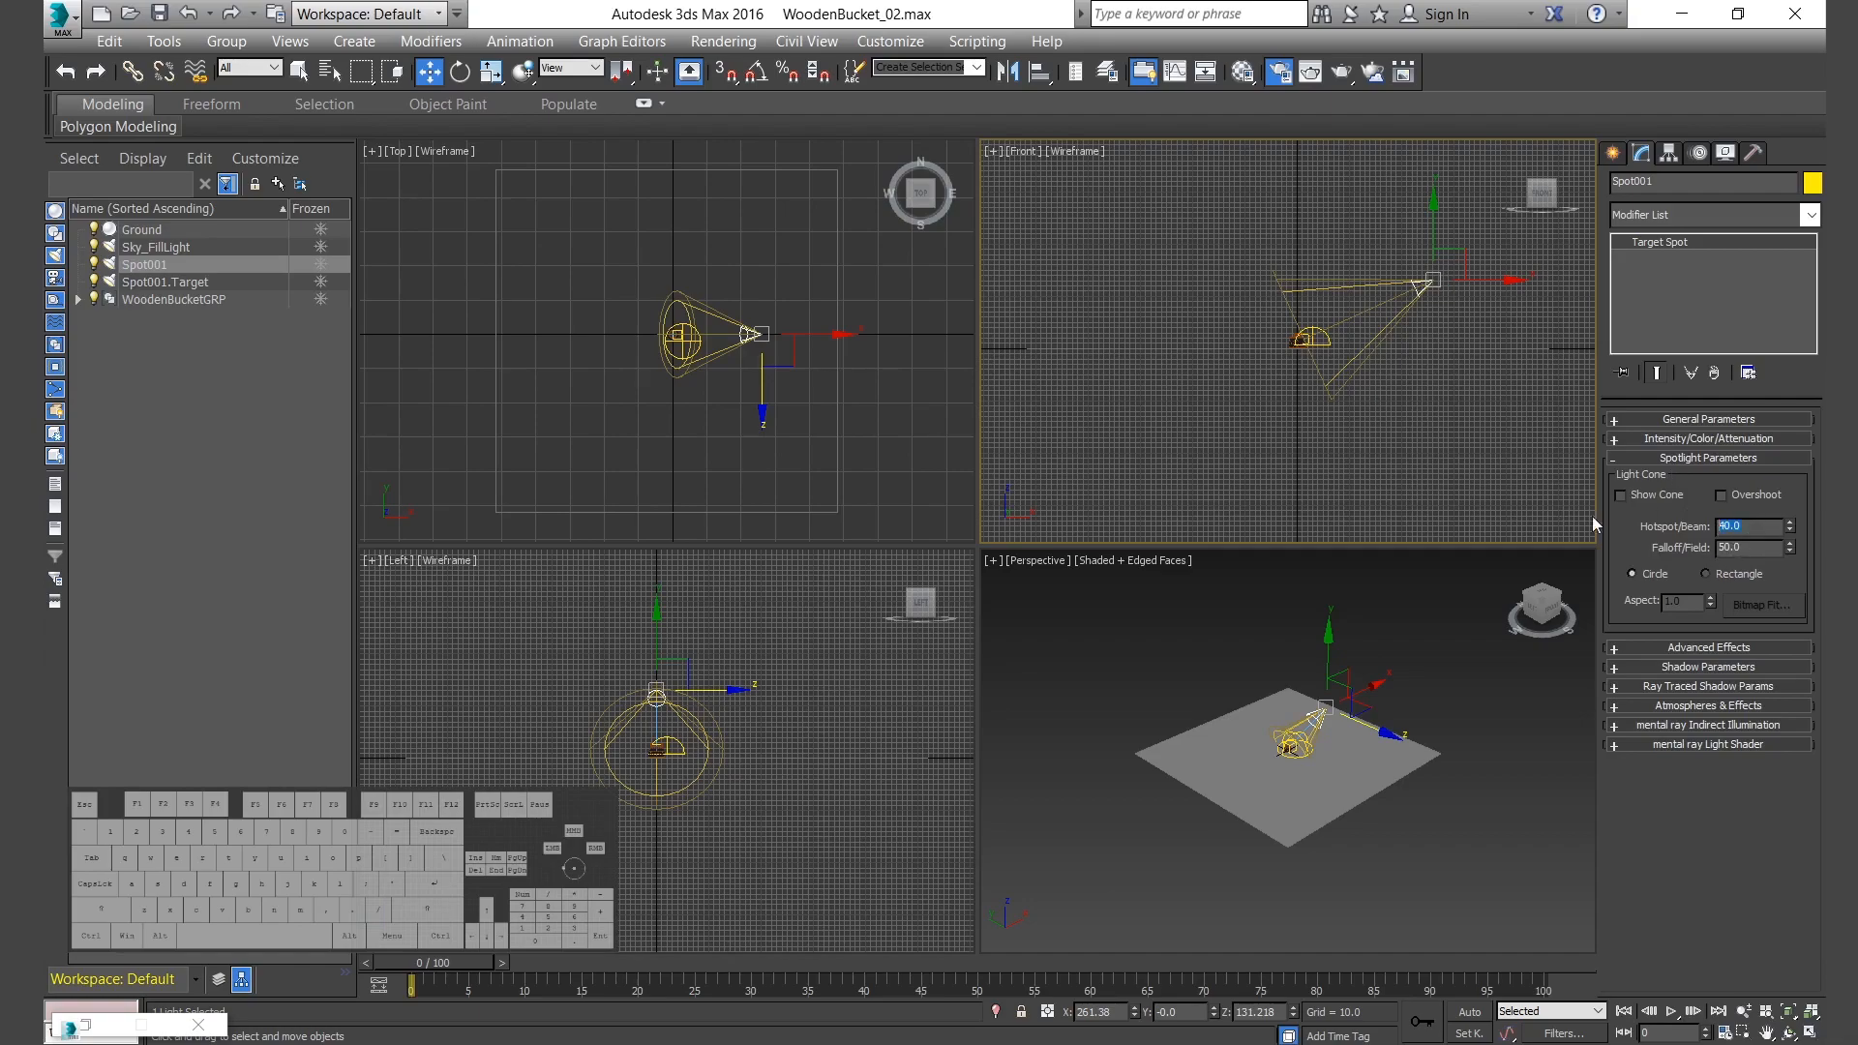
{"action": "type", "text": "120"}
{"action": "left_click_drag", "start_coordinate": [1749, 547], "coordinate": [1700, 552]}
{"action": "type", "text": "120"}
{"action": "key", "text": "Return"}
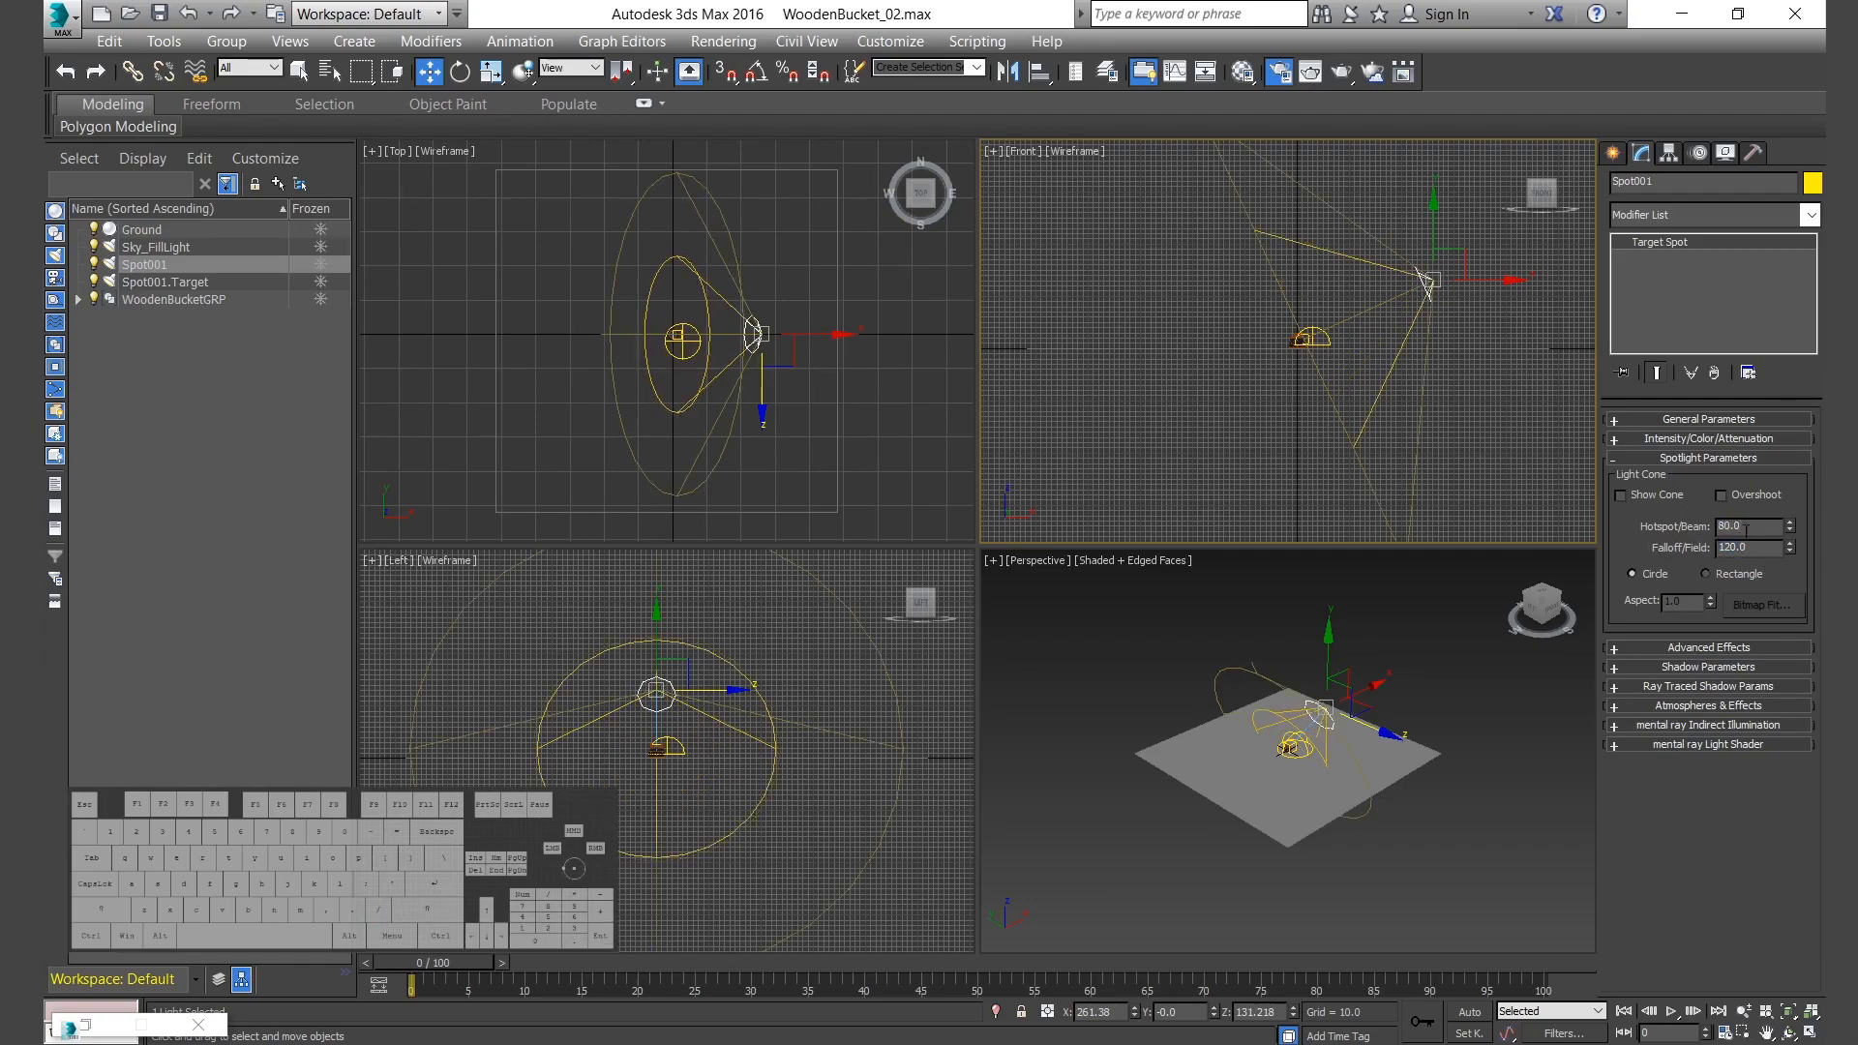
{"action": "left_click", "coordinate": [1651, 456]}
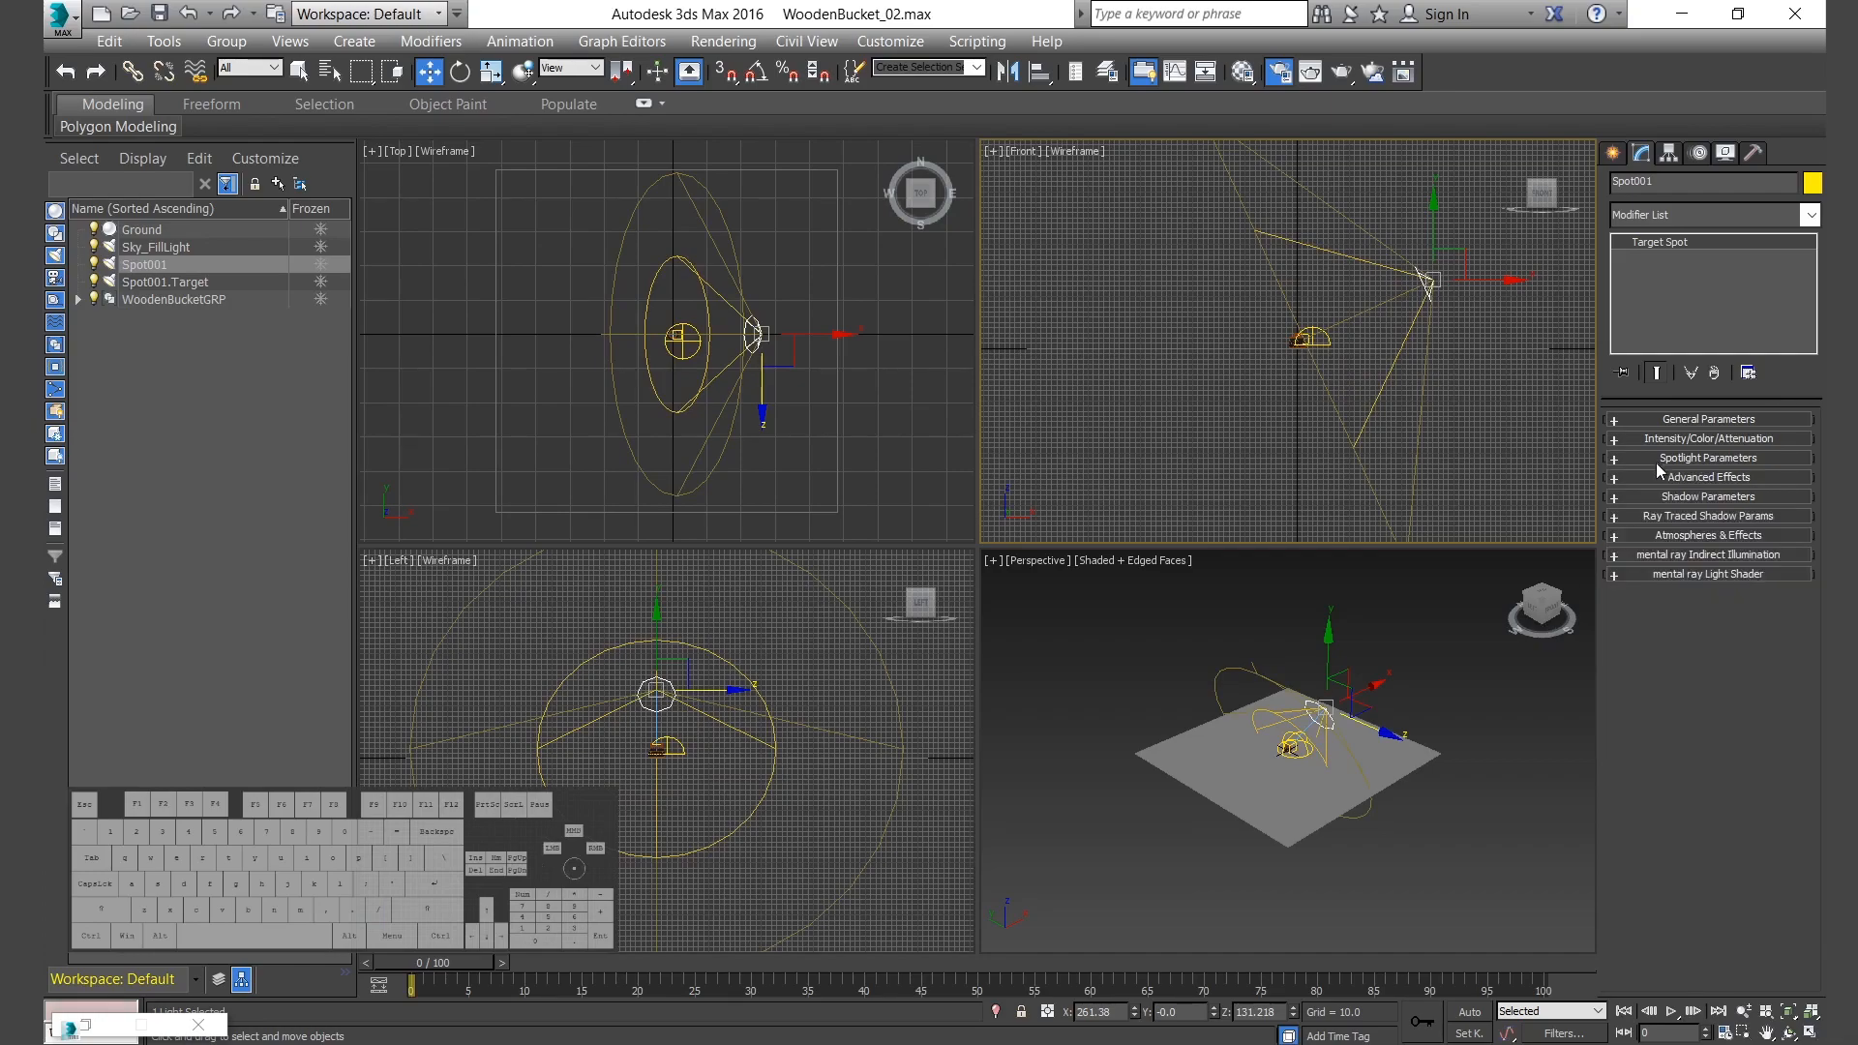
{"action": "left_click", "coordinate": [1651, 456]}
{"action": "left_click", "coordinate": [1691, 439]}
{"action": "left_click", "coordinate": [1695, 441]}
{"action": "left_click", "coordinate": [1697, 456]}
Select the bucket group, frame it in the perspective view and make a test render.
{"action": "left_click", "coordinate": [147, 301]}
{"action": "right_click", "coordinate": [1314, 750]}
{"action": "key", "text": "z"}
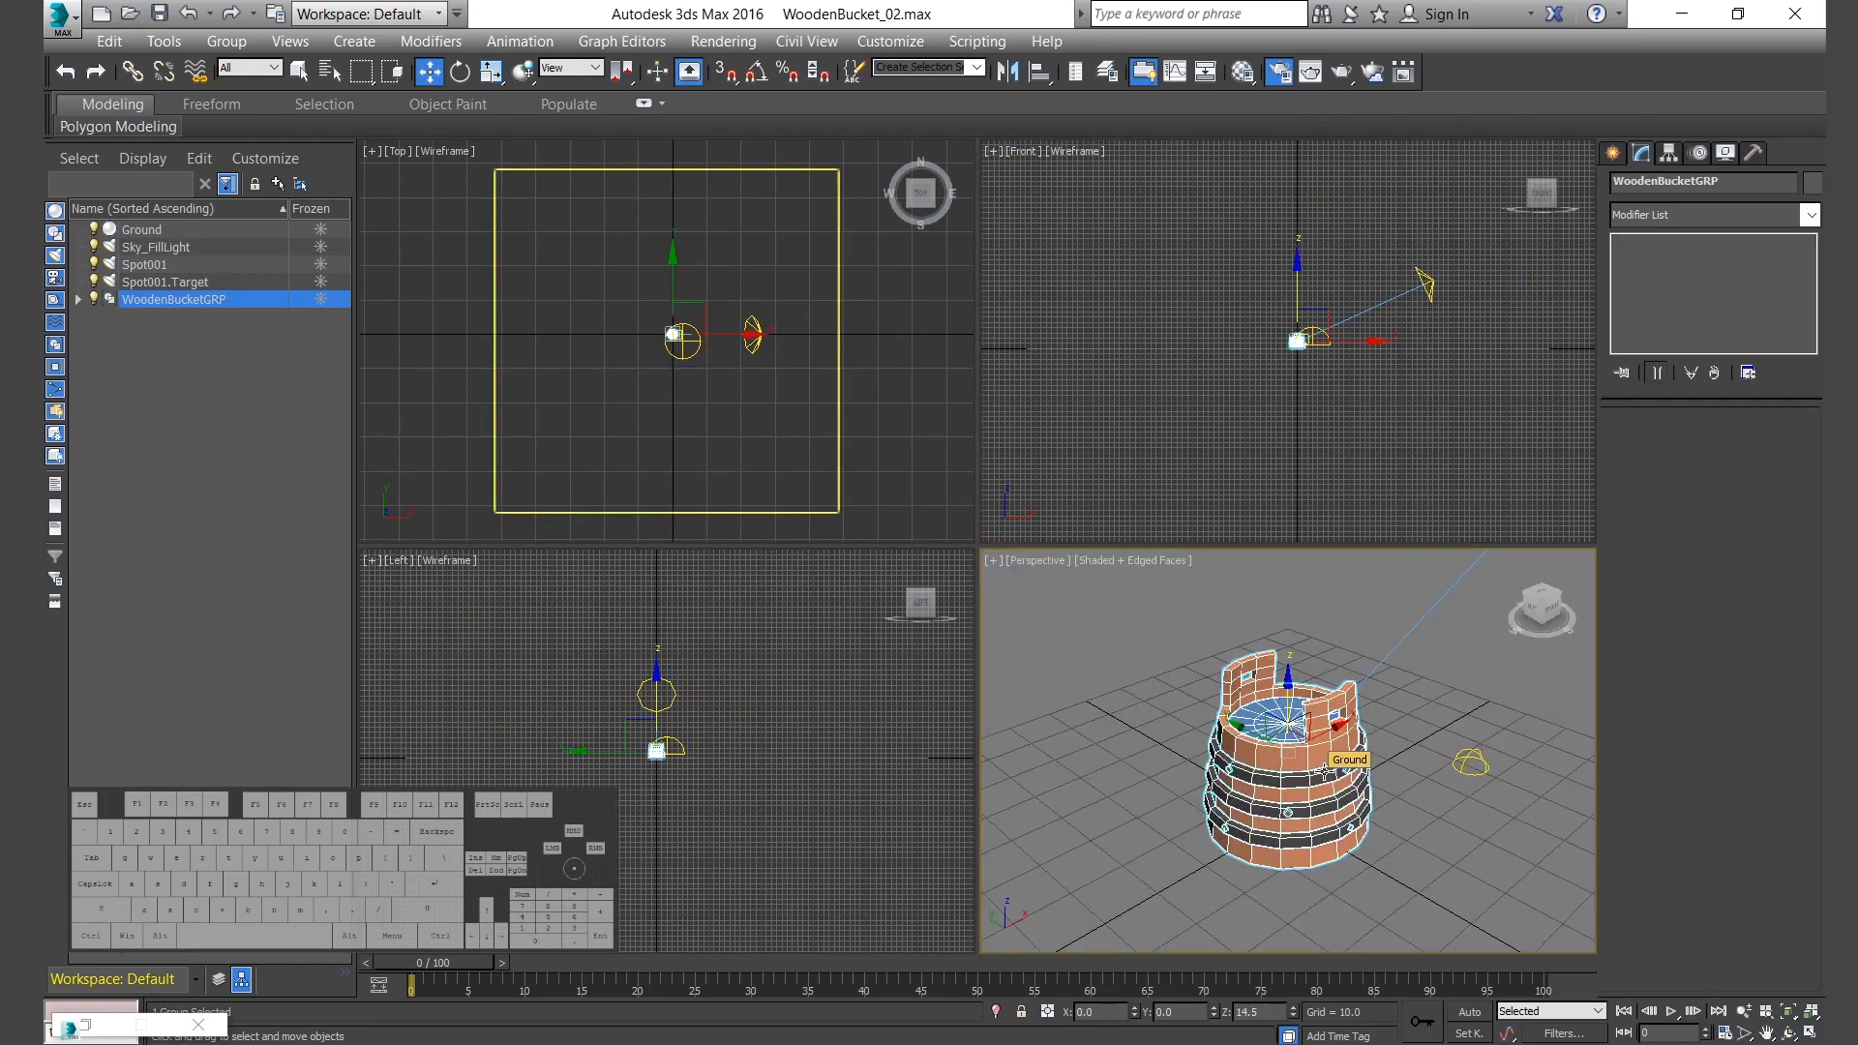
{"action": "key", "text": "alt+w"}
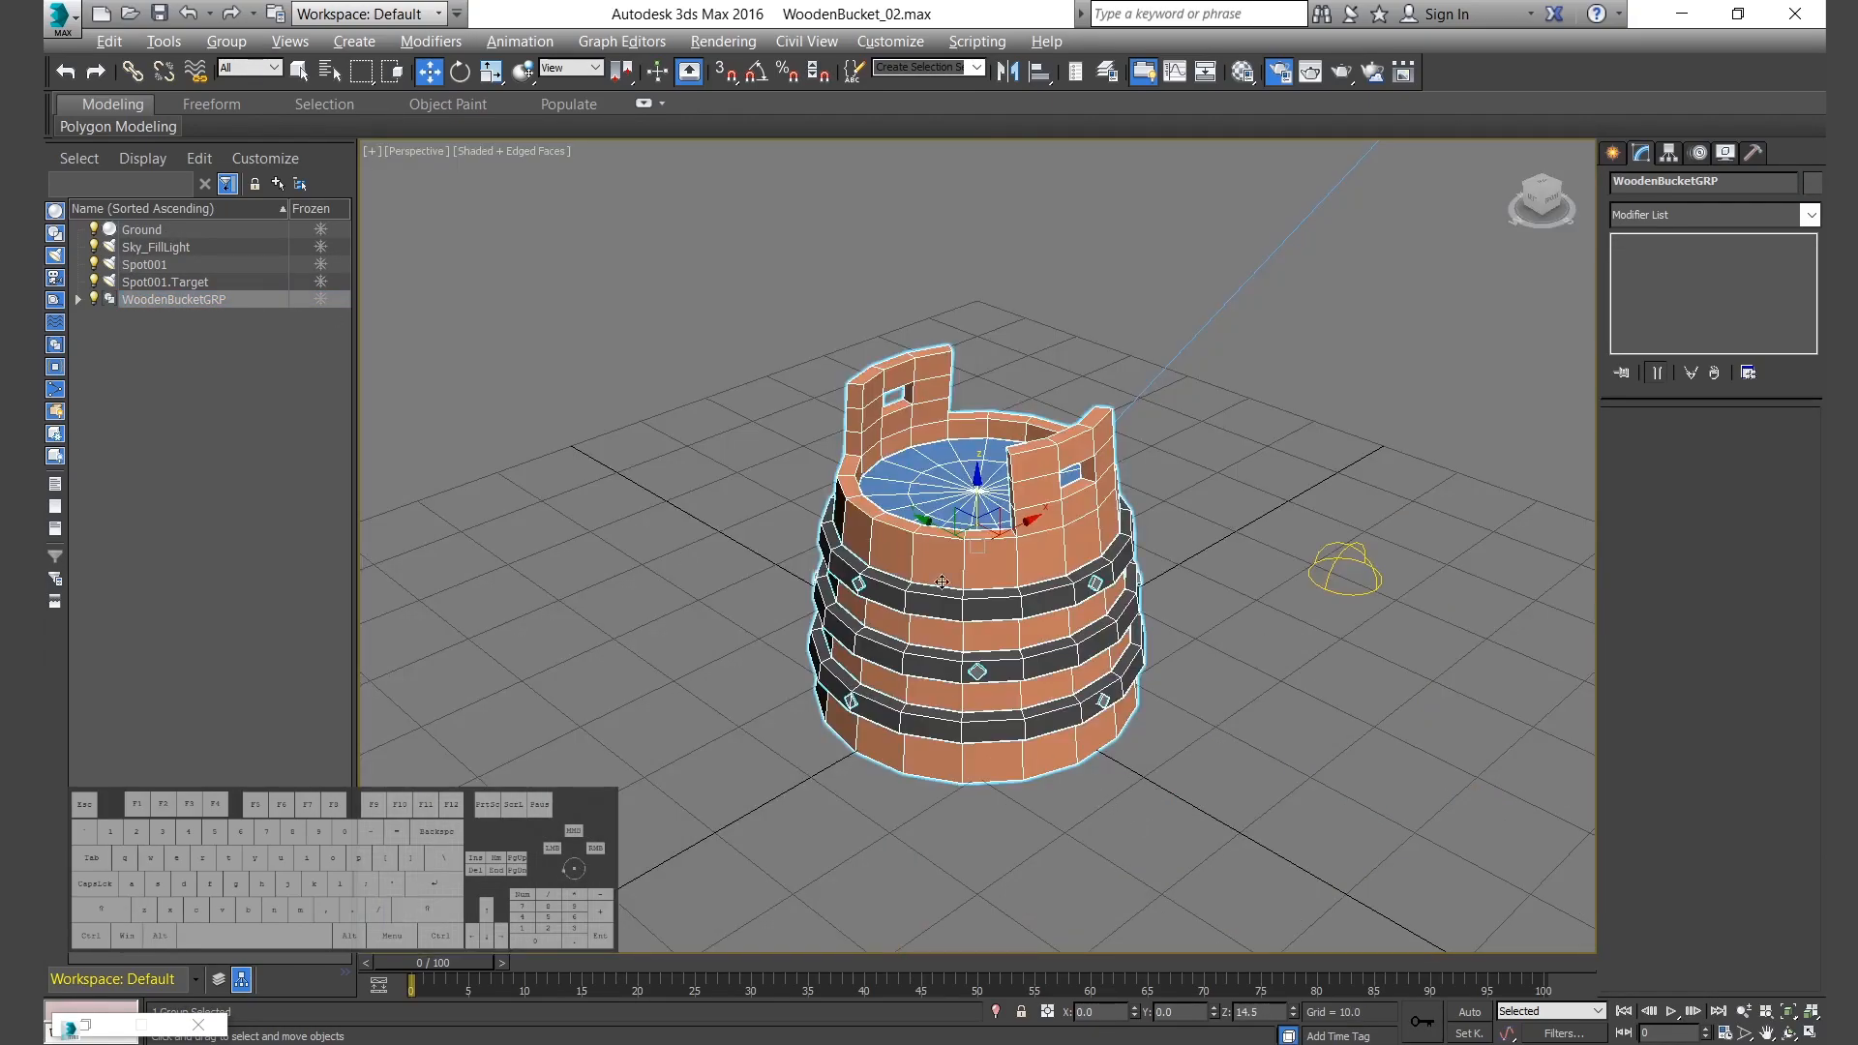
{"action": "key", "text": "shift+q"}
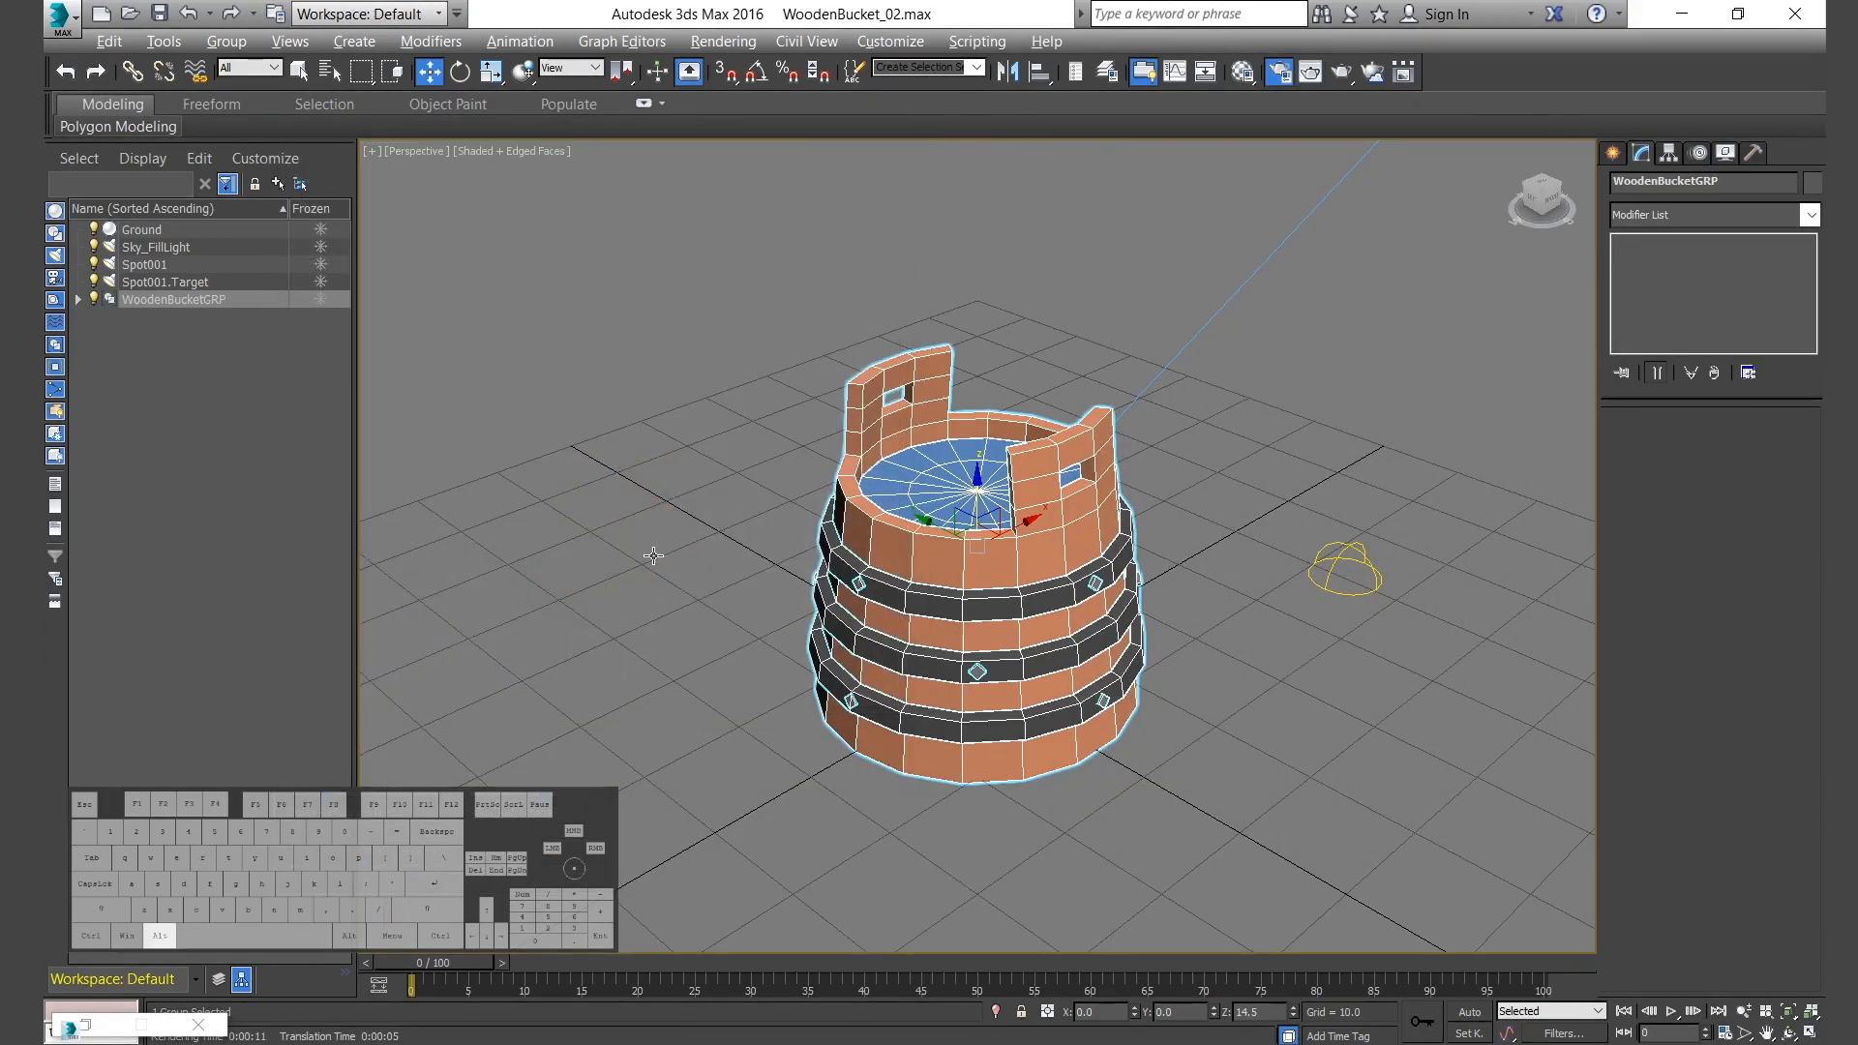
Move the spotlight in the top view to a Y position of about -458 and render the perspective view.
{"action": "key", "text": "alt+w"}
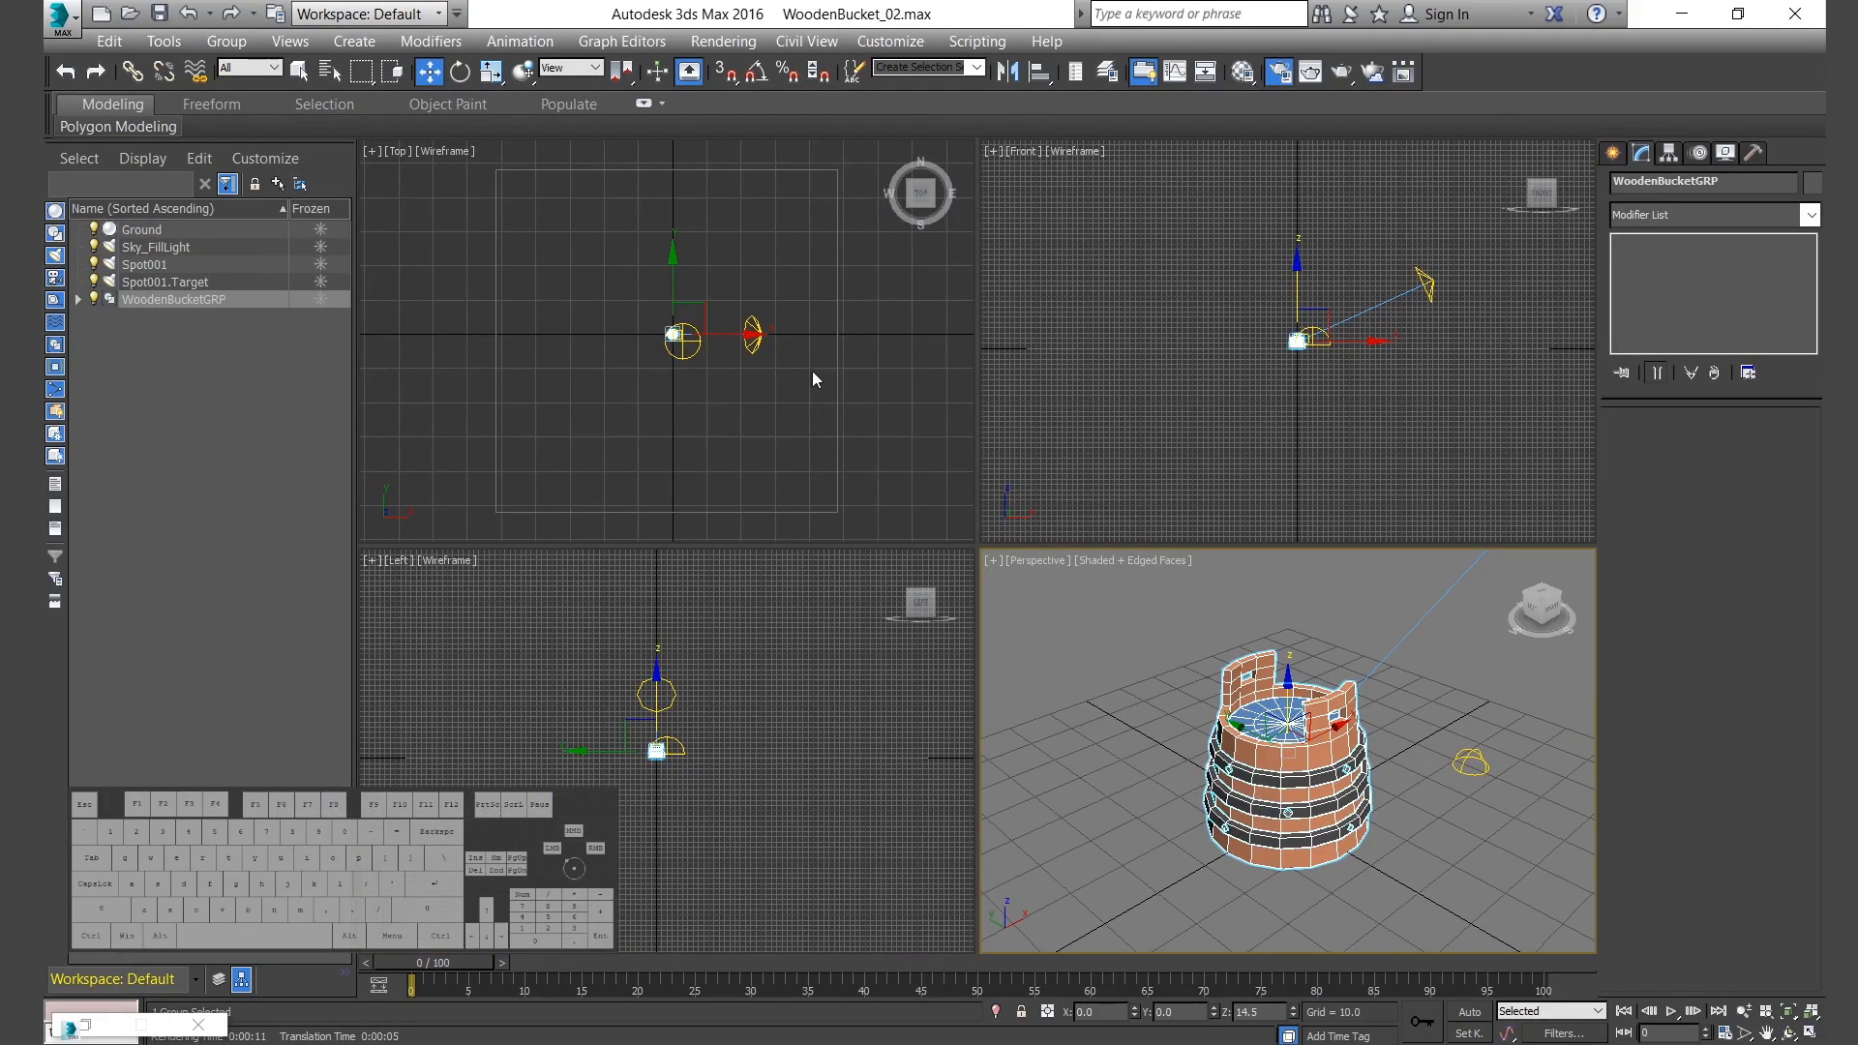
{"action": "left_click", "coordinate": [740, 324]}
{"action": "left_click", "coordinate": [740, 324]}
{"action": "left_click_drag", "start_coordinate": [740, 327], "coordinate": [705, 409]}
{"action": "right_click", "coordinate": [1161, 758]}
{"action": "key", "text": "shift+q"}
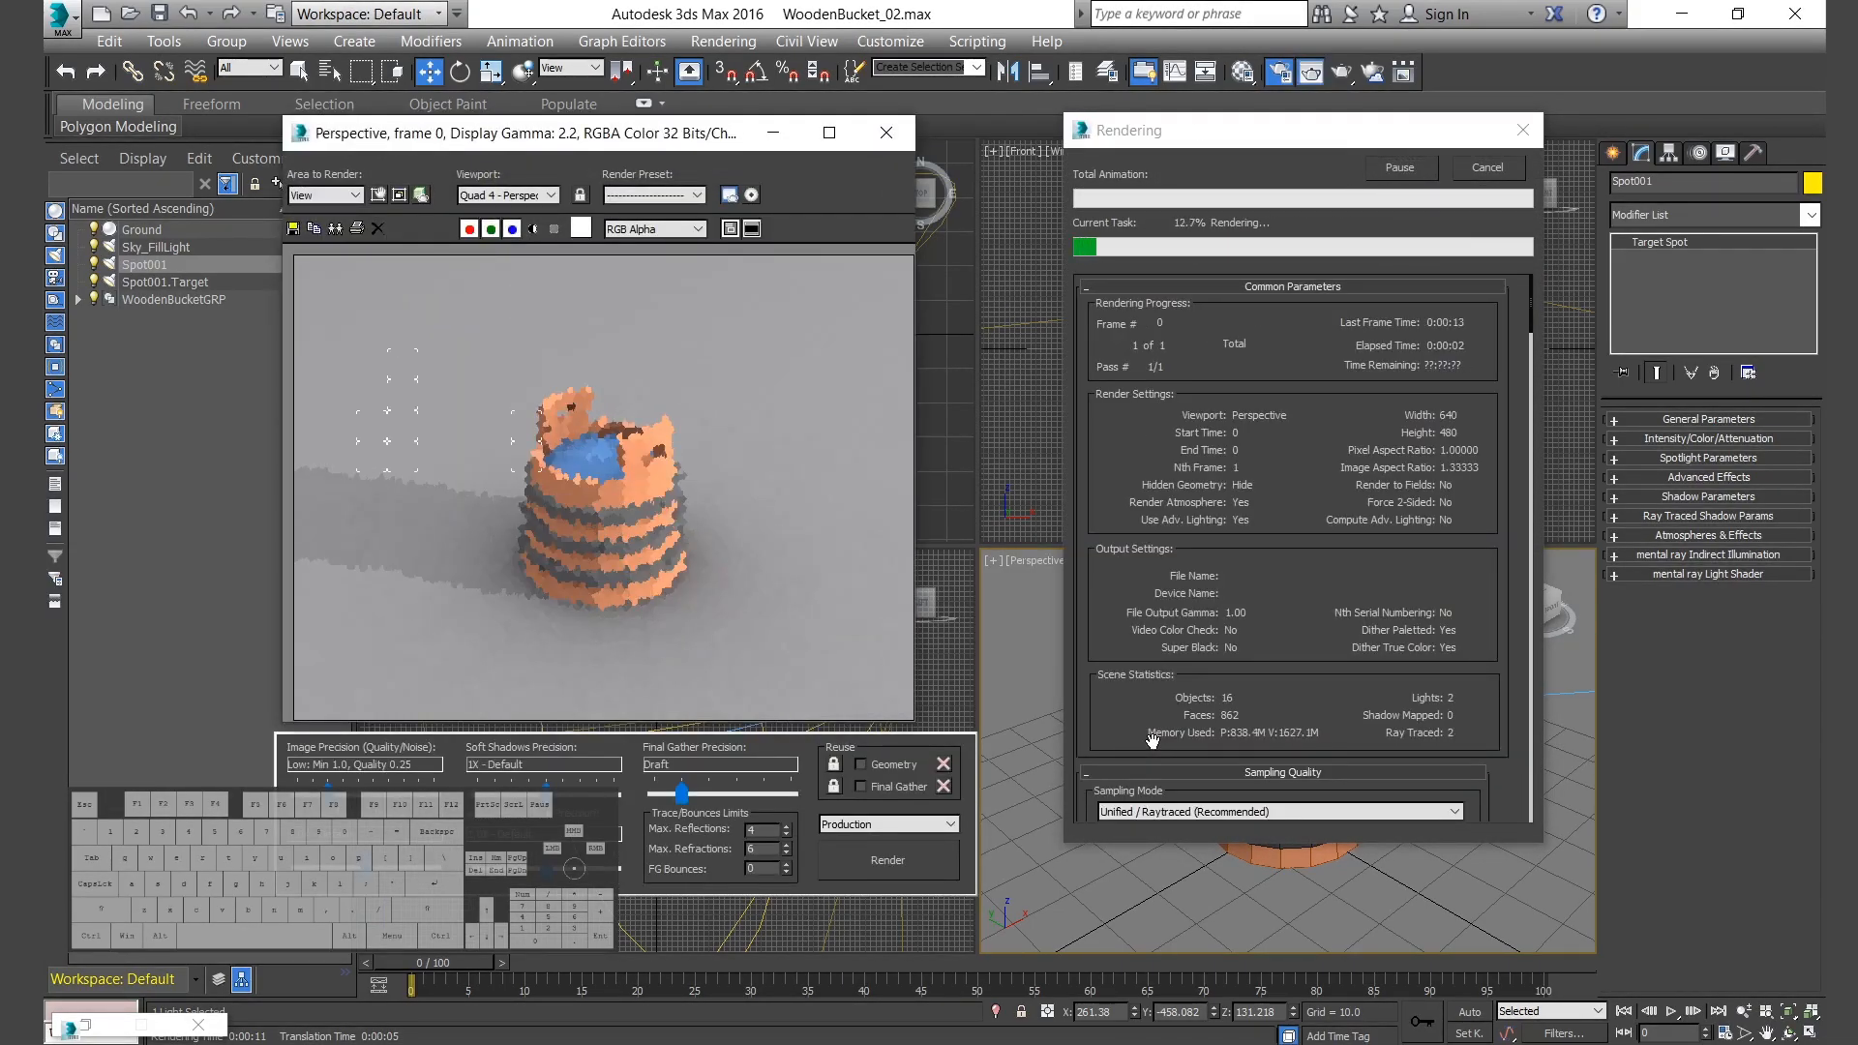
Stop the render, raise the spotlight to a Z position of about 294 and test the lighting with another render.
{"action": "left_click", "coordinate": [1504, 174]}
{"action": "left_click_drag", "start_coordinate": [1431, 206], "coordinate": [1421, 117]}
{"action": "right_click", "coordinate": [1099, 848]}
{"action": "left_click", "coordinate": [902, 861]}
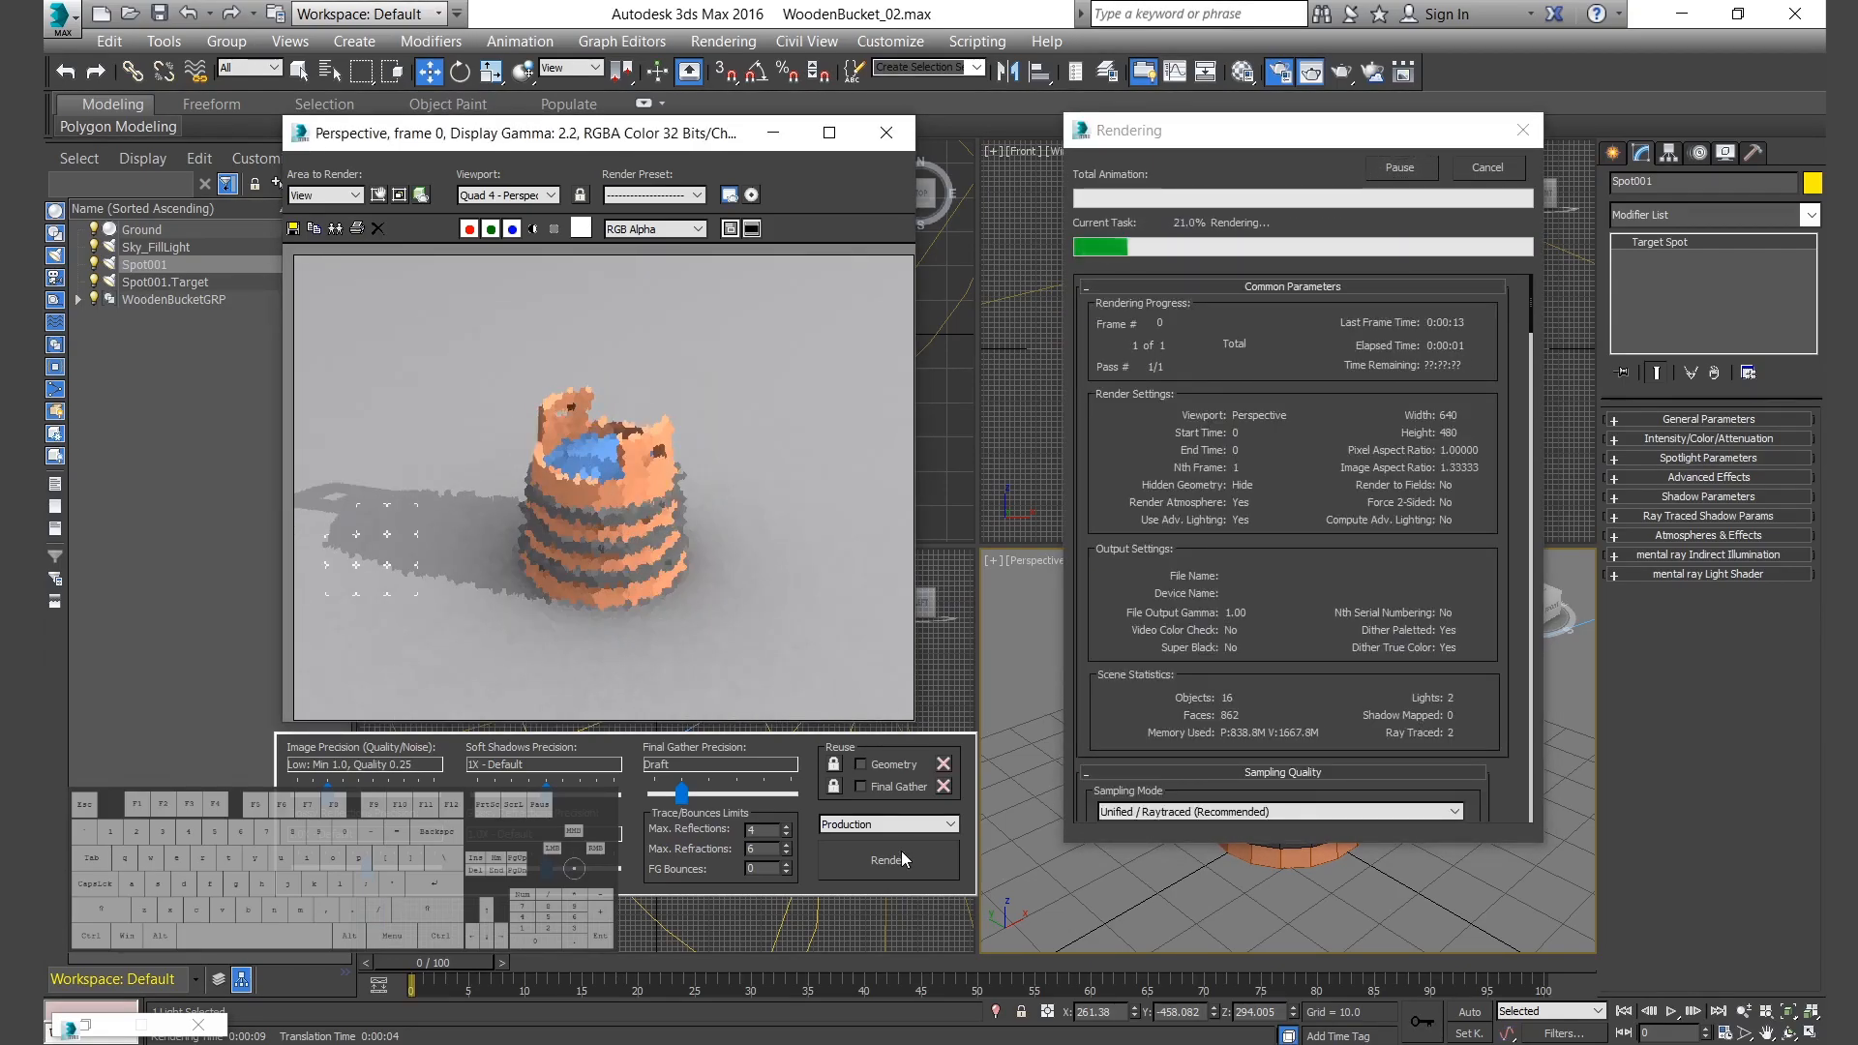
{"action": "key", "text": "Escape"}
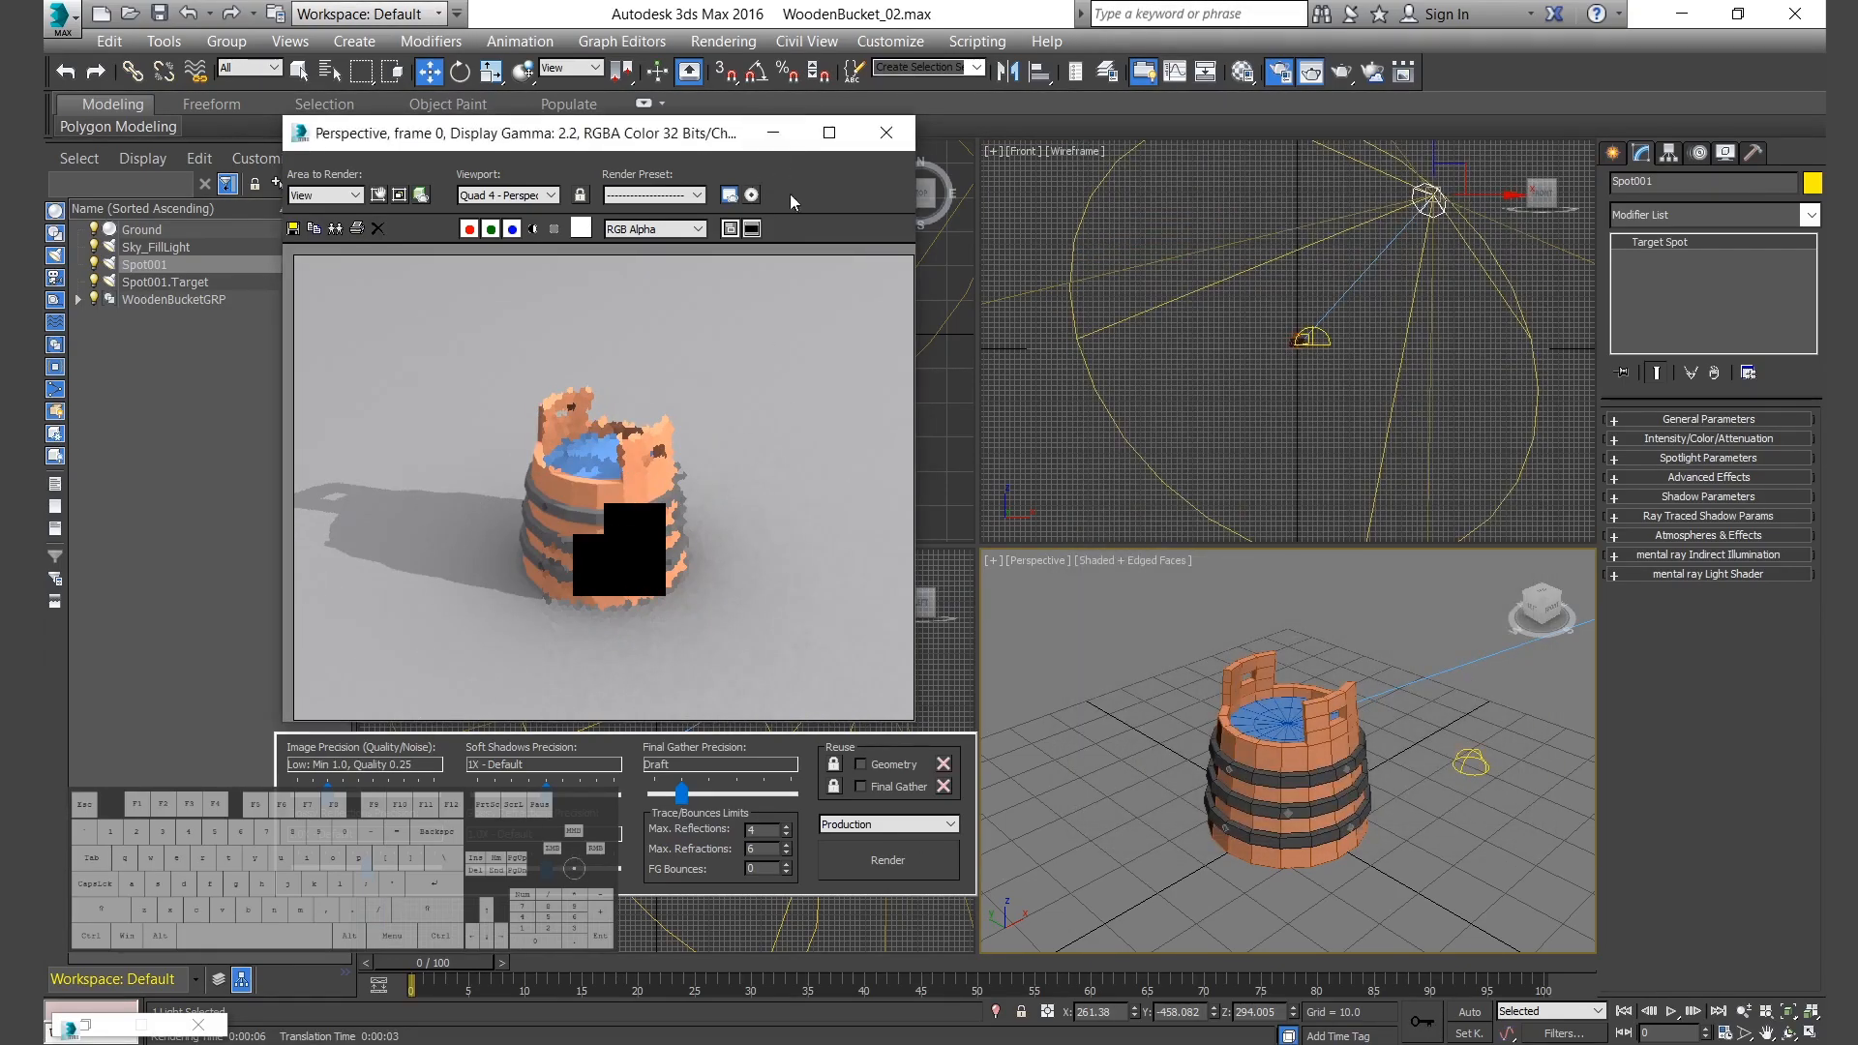
Raise the spotlight to a Z position of about 530 and render the perspective view.
{"action": "left_click", "coordinate": [773, 134]}
{"action": "scroll", "coordinate": [870, 755], "scroll_direction": "down", "scroll_amount": 2}
{"action": "scroll", "coordinate": [871, 758], "scroll_direction": "down", "scroll_amount": 2}
{"action": "left_click_drag", "start_coordinate": [883, 605], "coordinate": [867, 532]}
{"action": "right_click", "coordinate": [1261, 803]}
{"action": "key", "text": "alt+w"}
{"action": "key", "text": "shift+q"}
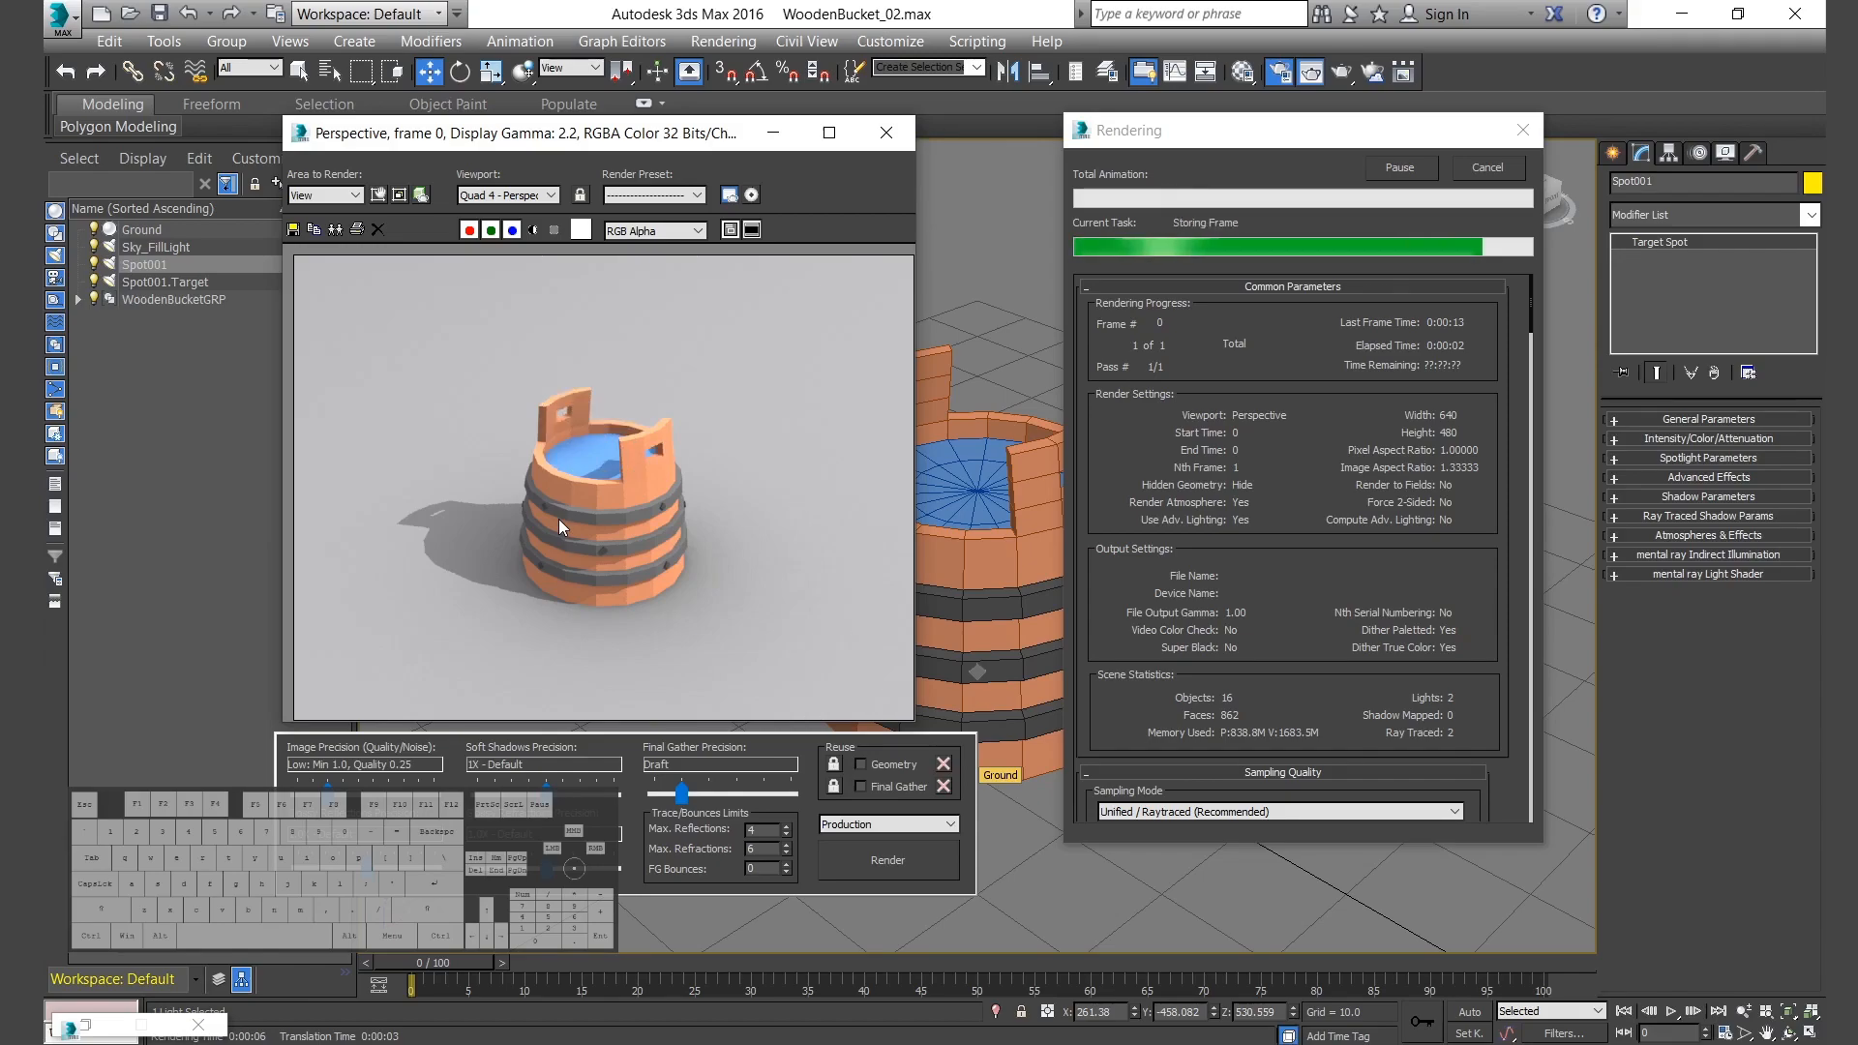
Close the render window and rename the spotlight Spot_KeyLight.
{"action": "left_click", "coordinate": [886, 133]}
{"action": "left_click", "coordinate": [155, 263]}
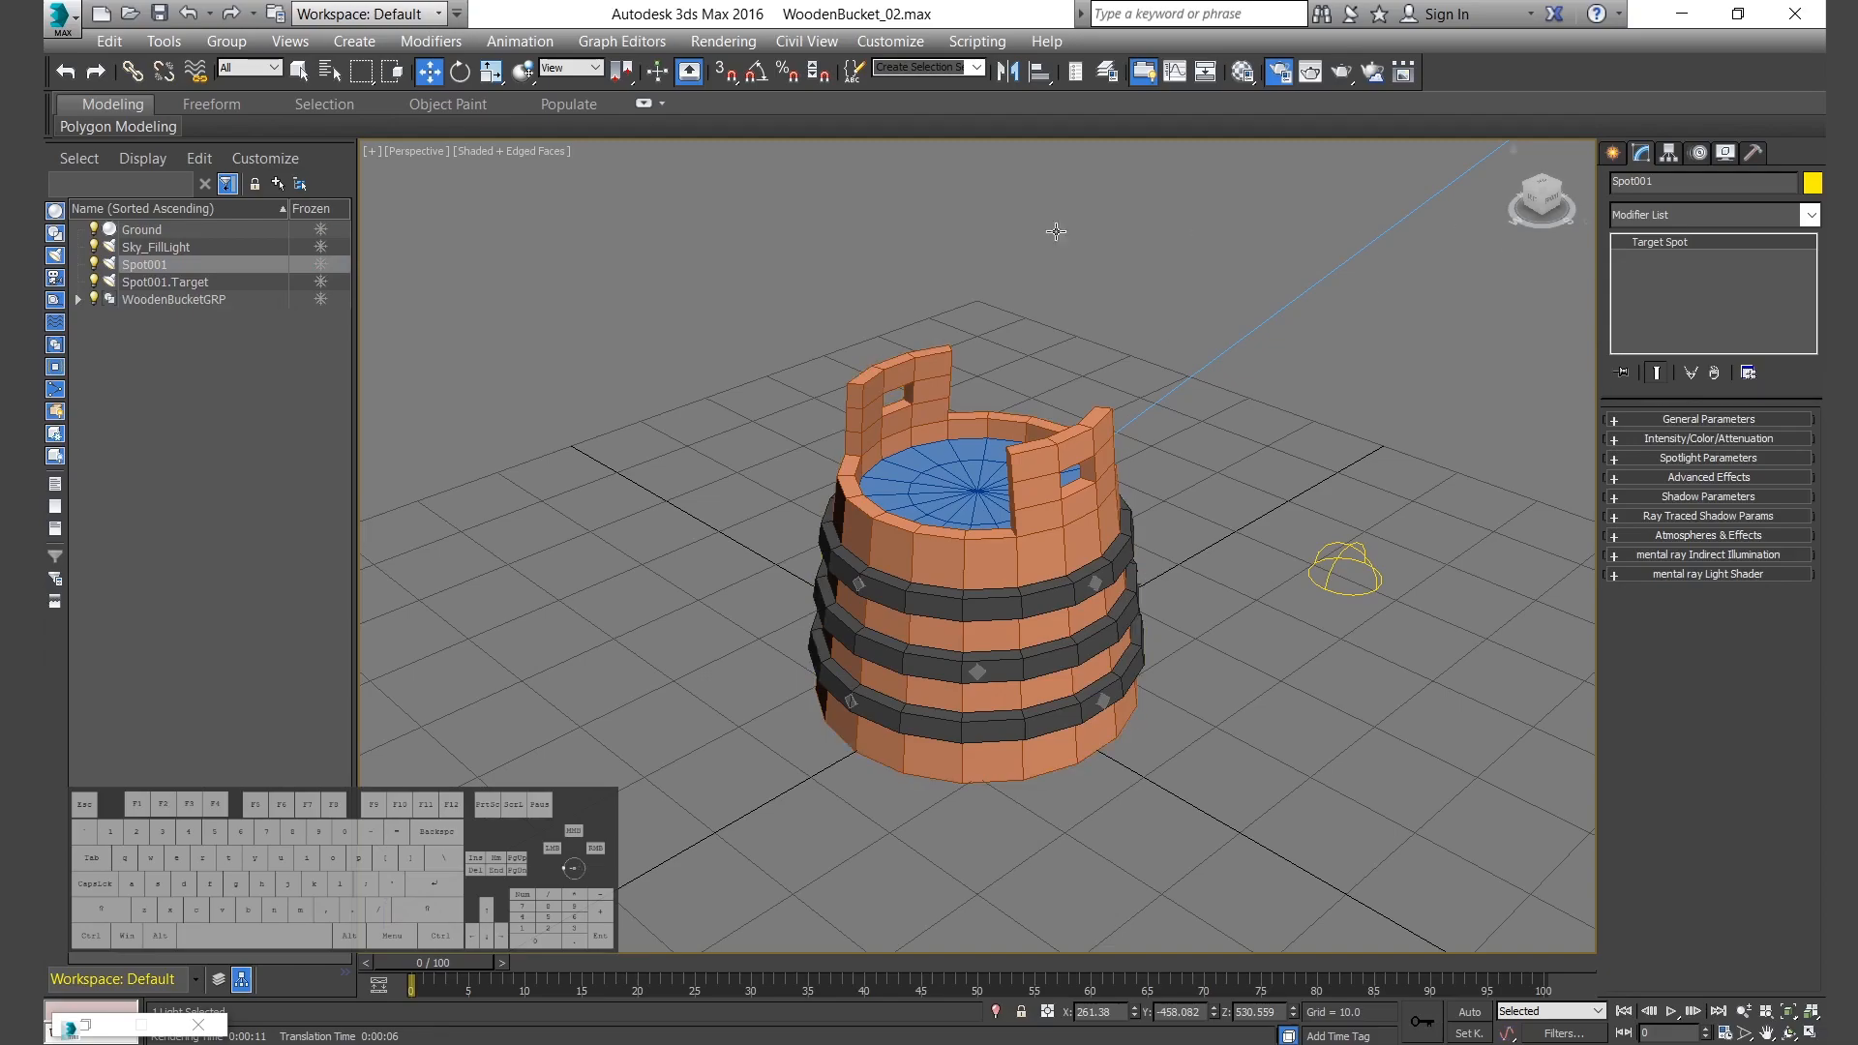
{"action": "left_click", "coordinate": [1747, 196]}
{"action": "key", "text": "BackSpace"}
{"action": "key", "text": "BackSpace"}
{"action": "key", "text": "BackSpace"}
{"action": "type", "text": "_"}
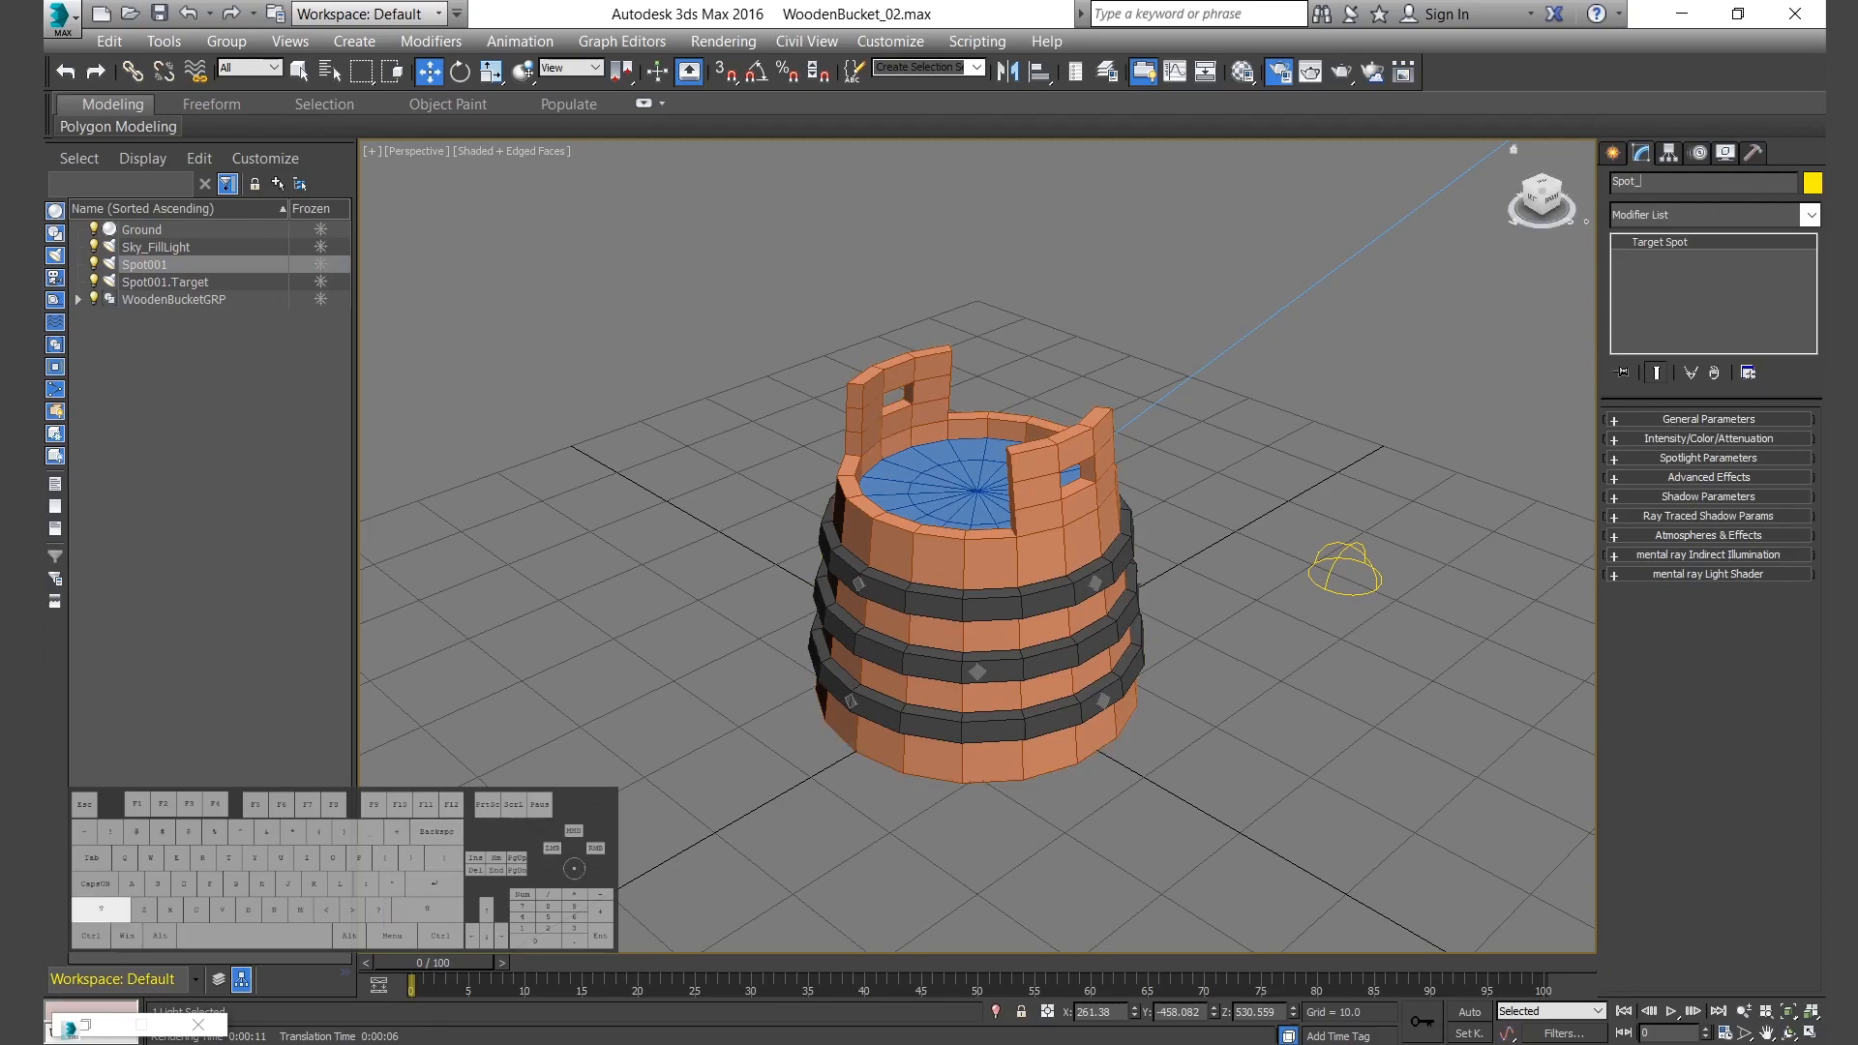
{"action": "type", "text": "KeyLight"}
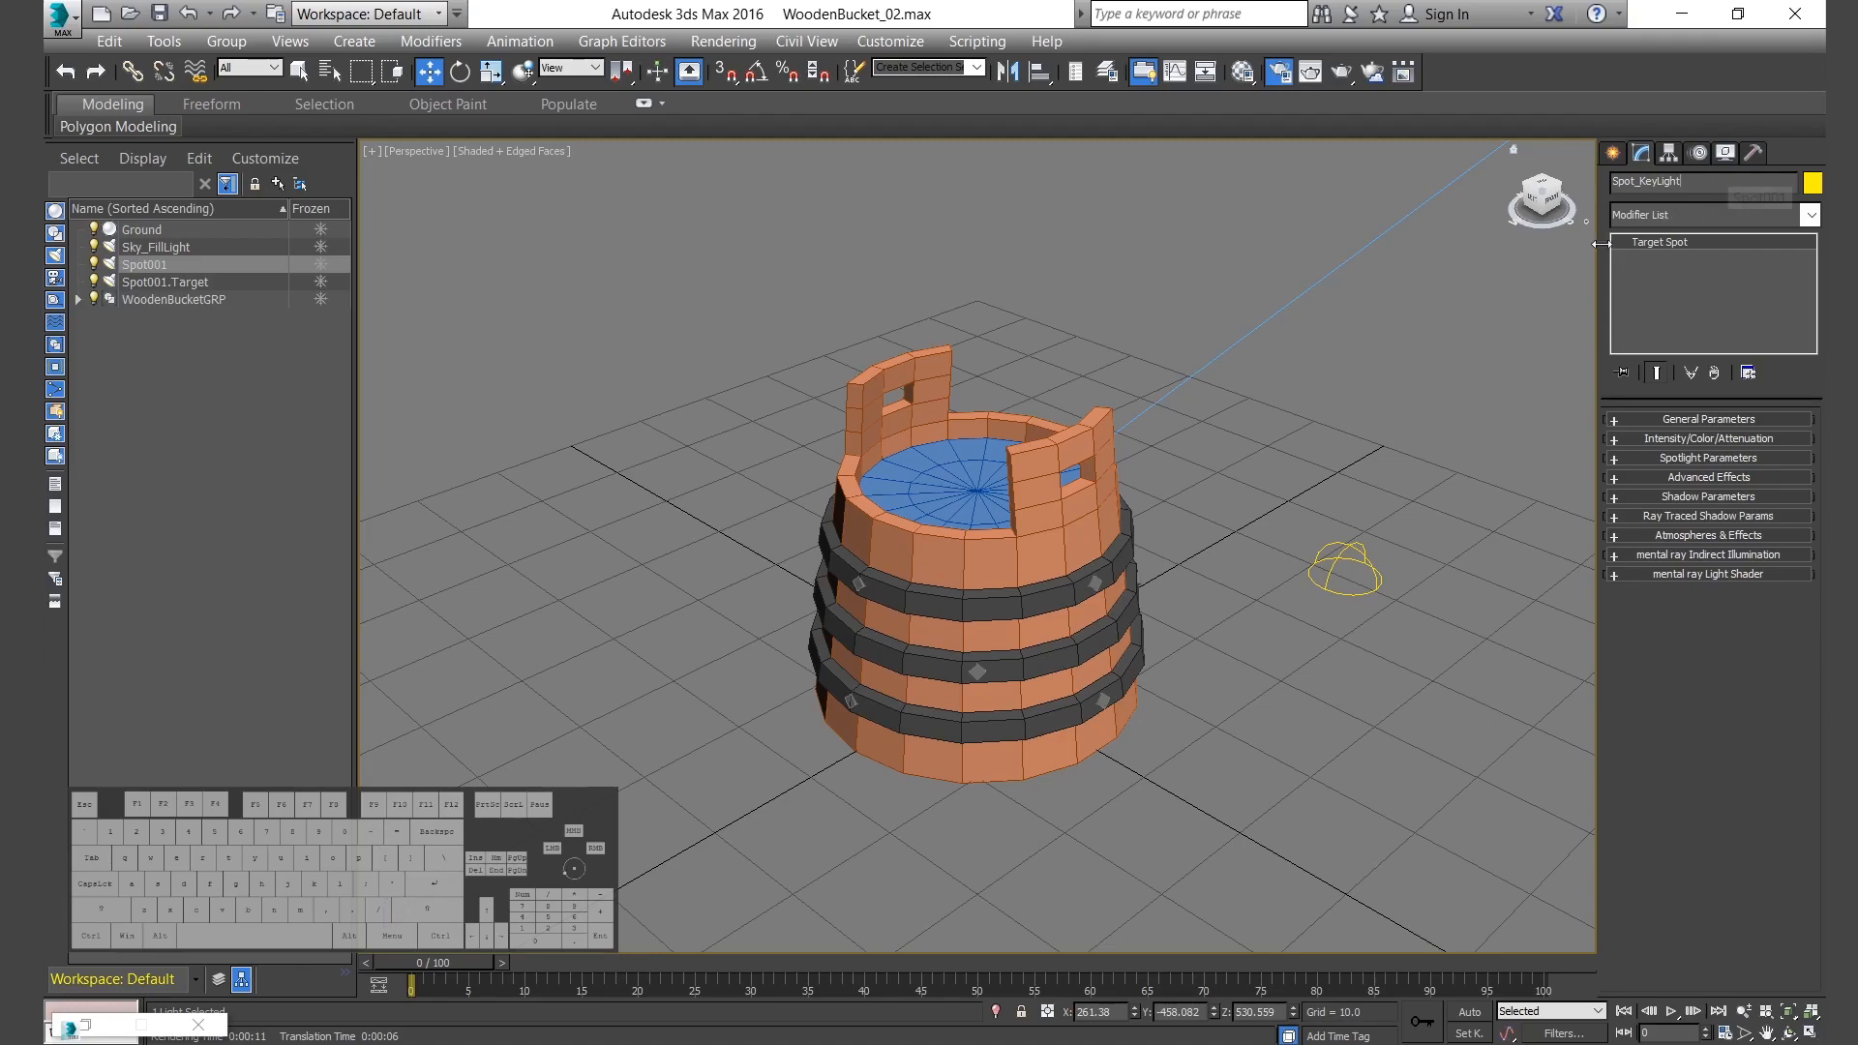
{"action": "left_click", "coordinate": [166, 396]}
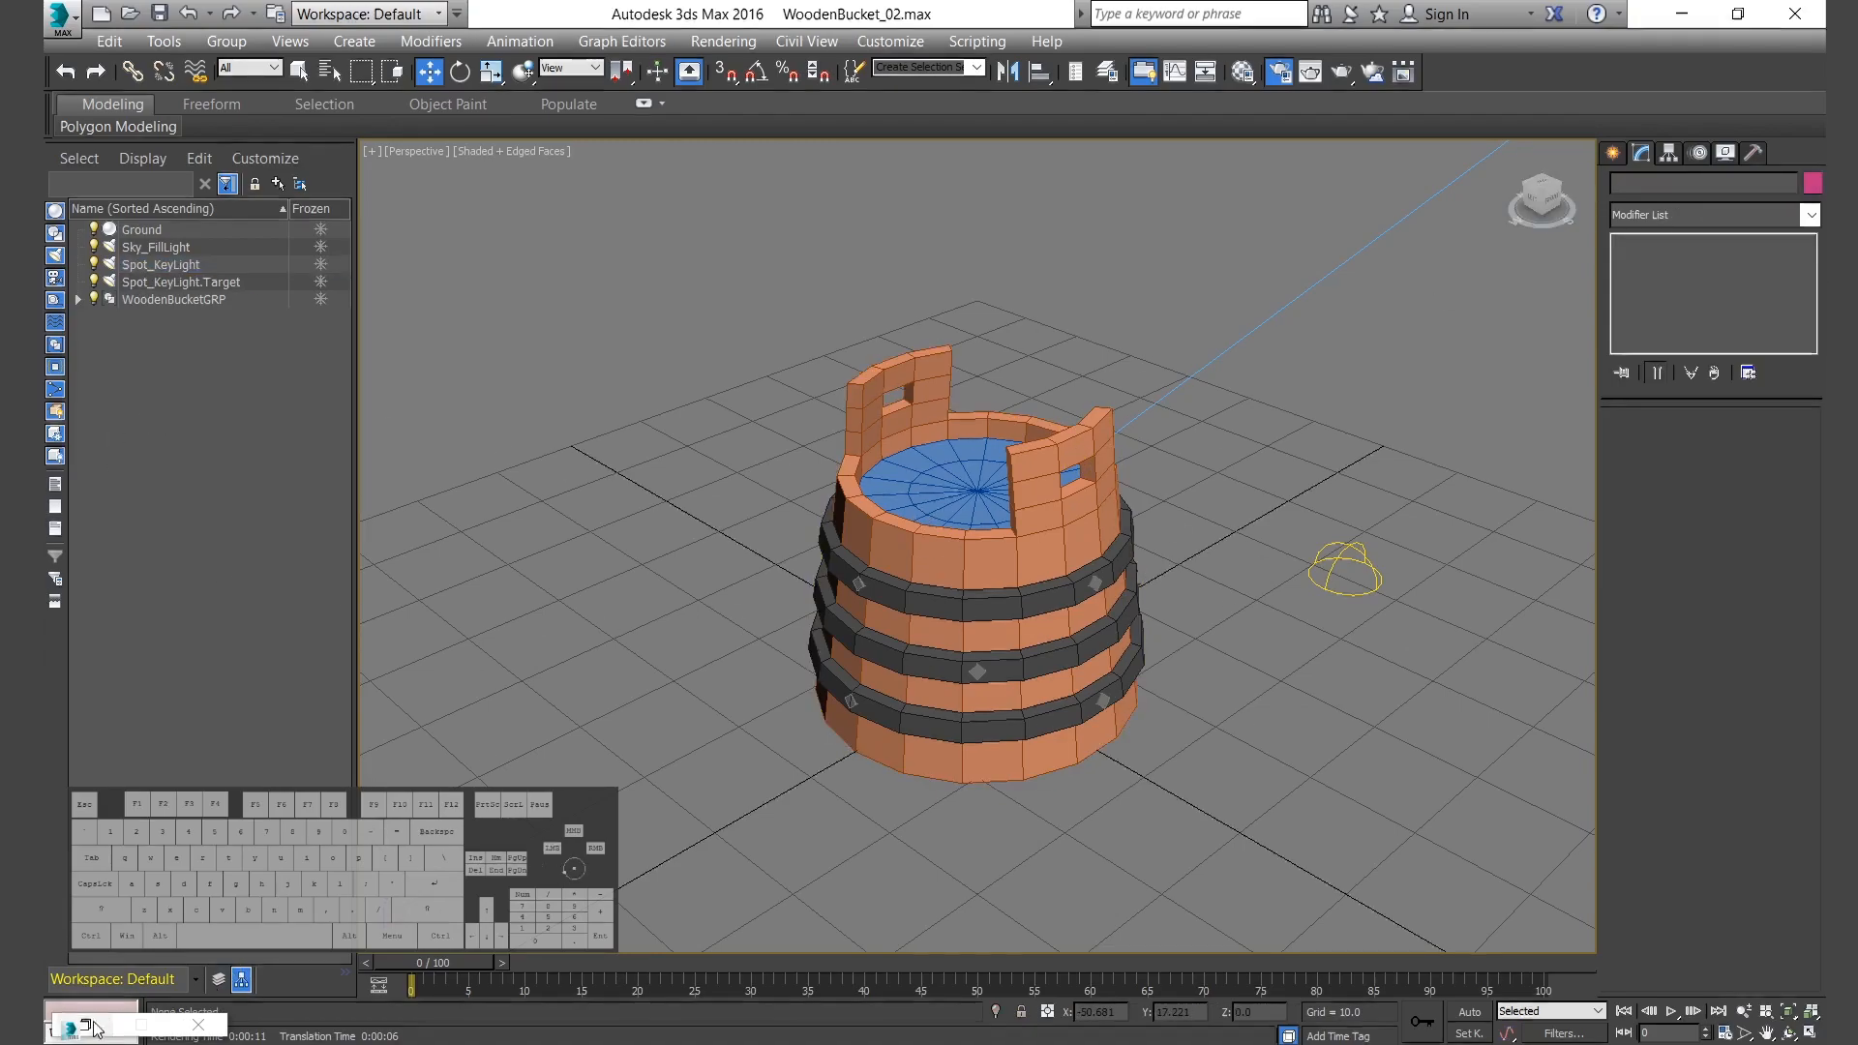
Set the render output size to the HDTV (video) preset at 1920x1080 and render the perspective view.
{"action": "key", "text": "F10"}
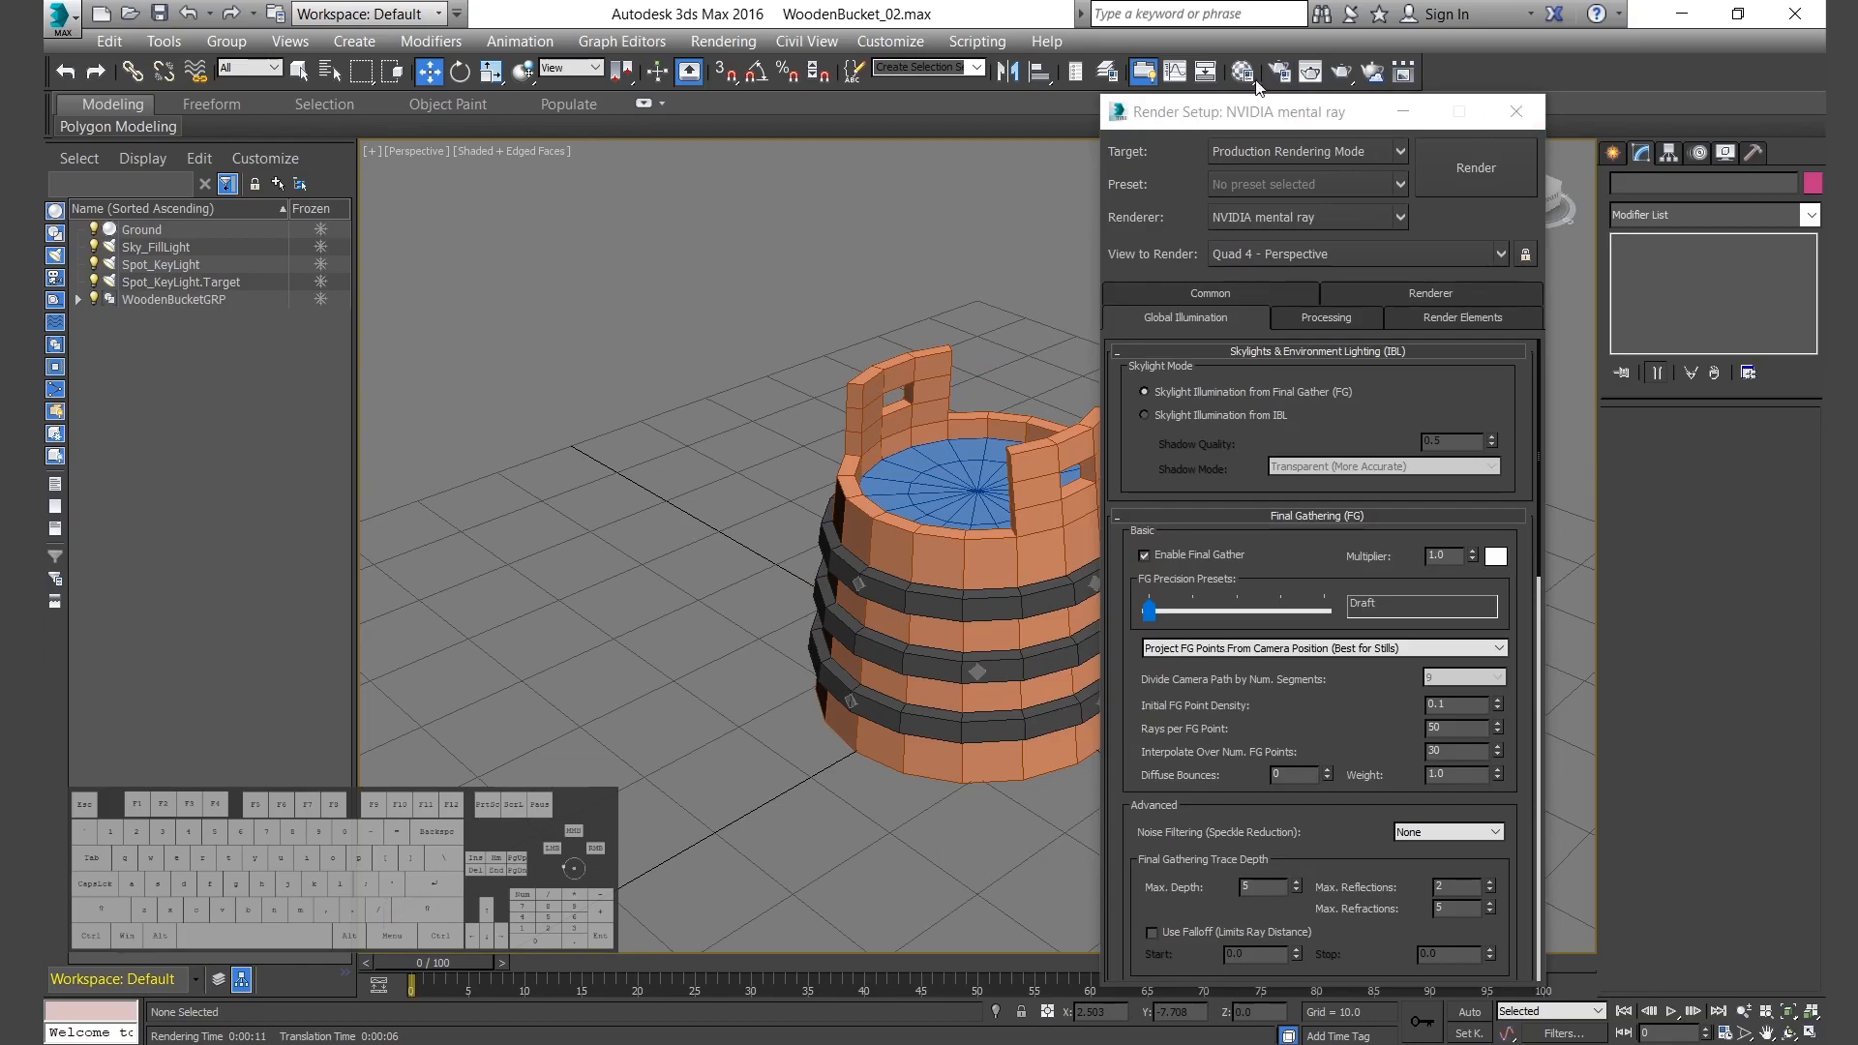
{"action": "left_click", "coordinate": [1279, 71]}
{"action": "left_click_drag", "start_coordinate": [1210, 105], "coordinate": [573, 105]}
{"action": "left_click", "coordinate": [547, 288]}
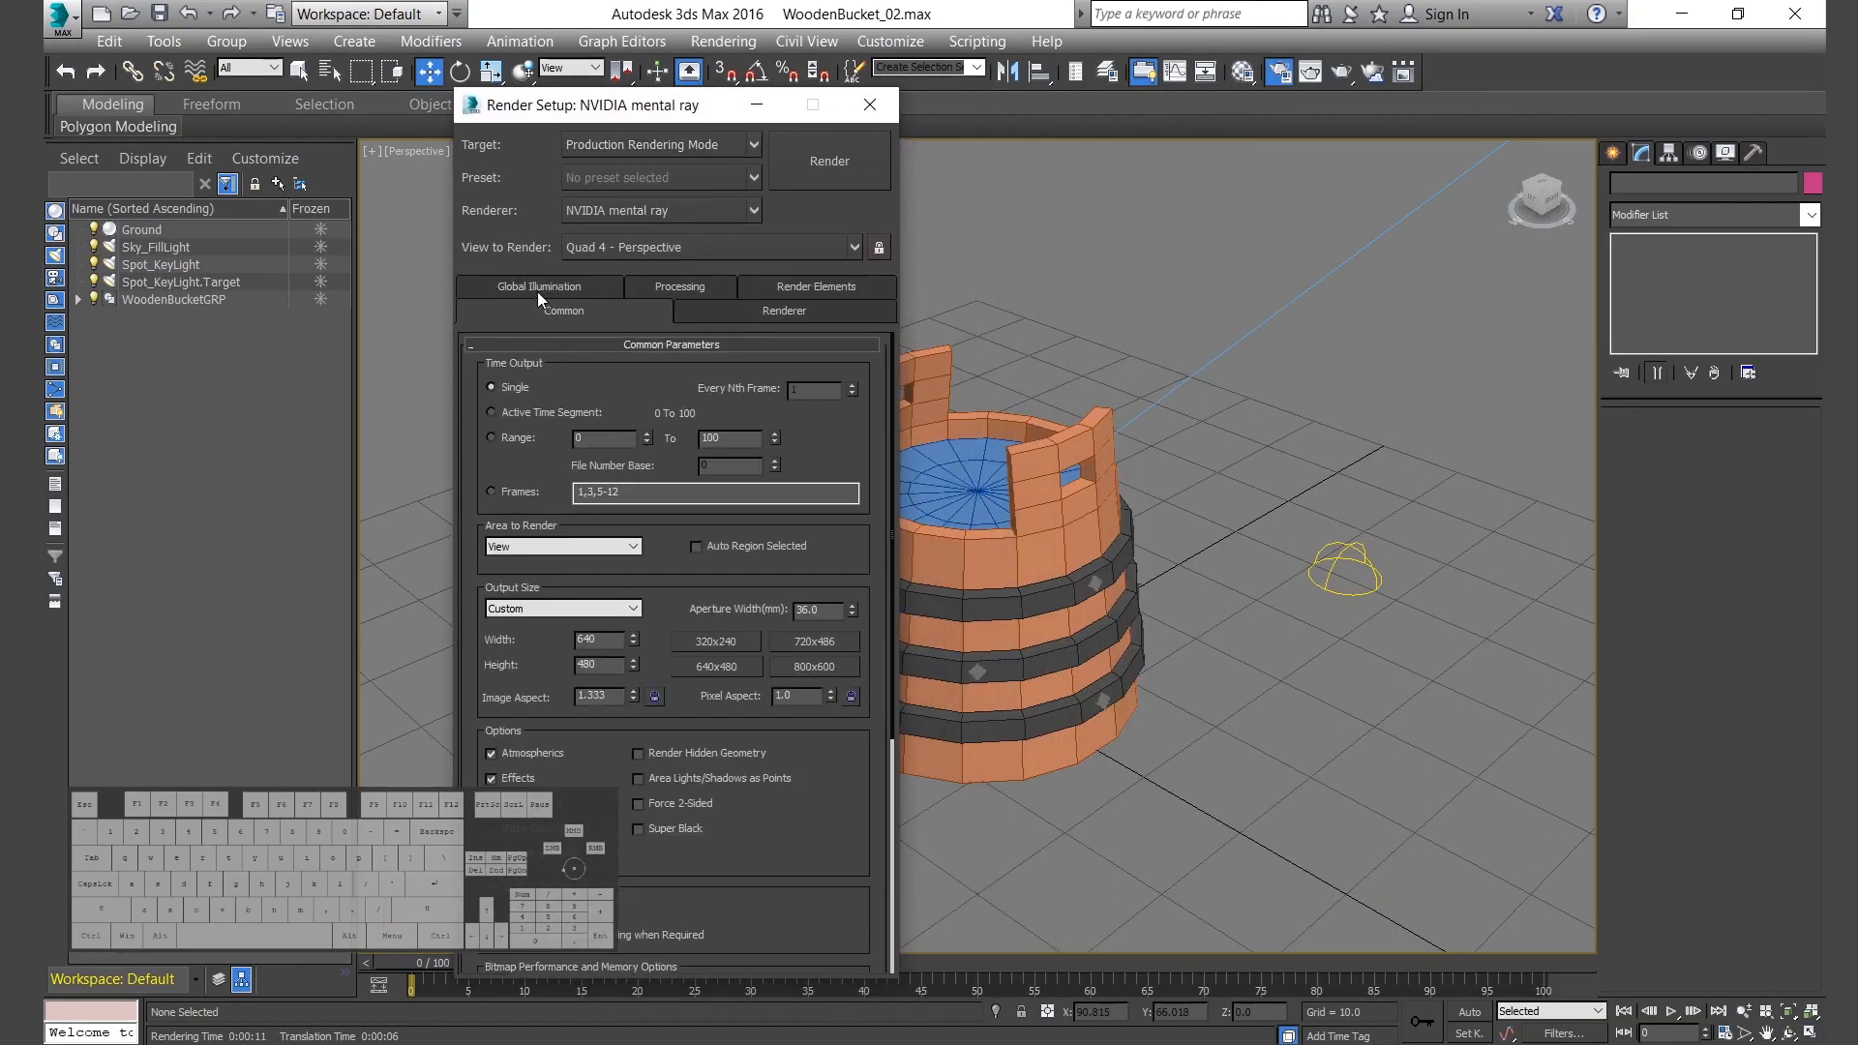
{"action": "left_click", "coordinate": [510, 609]}
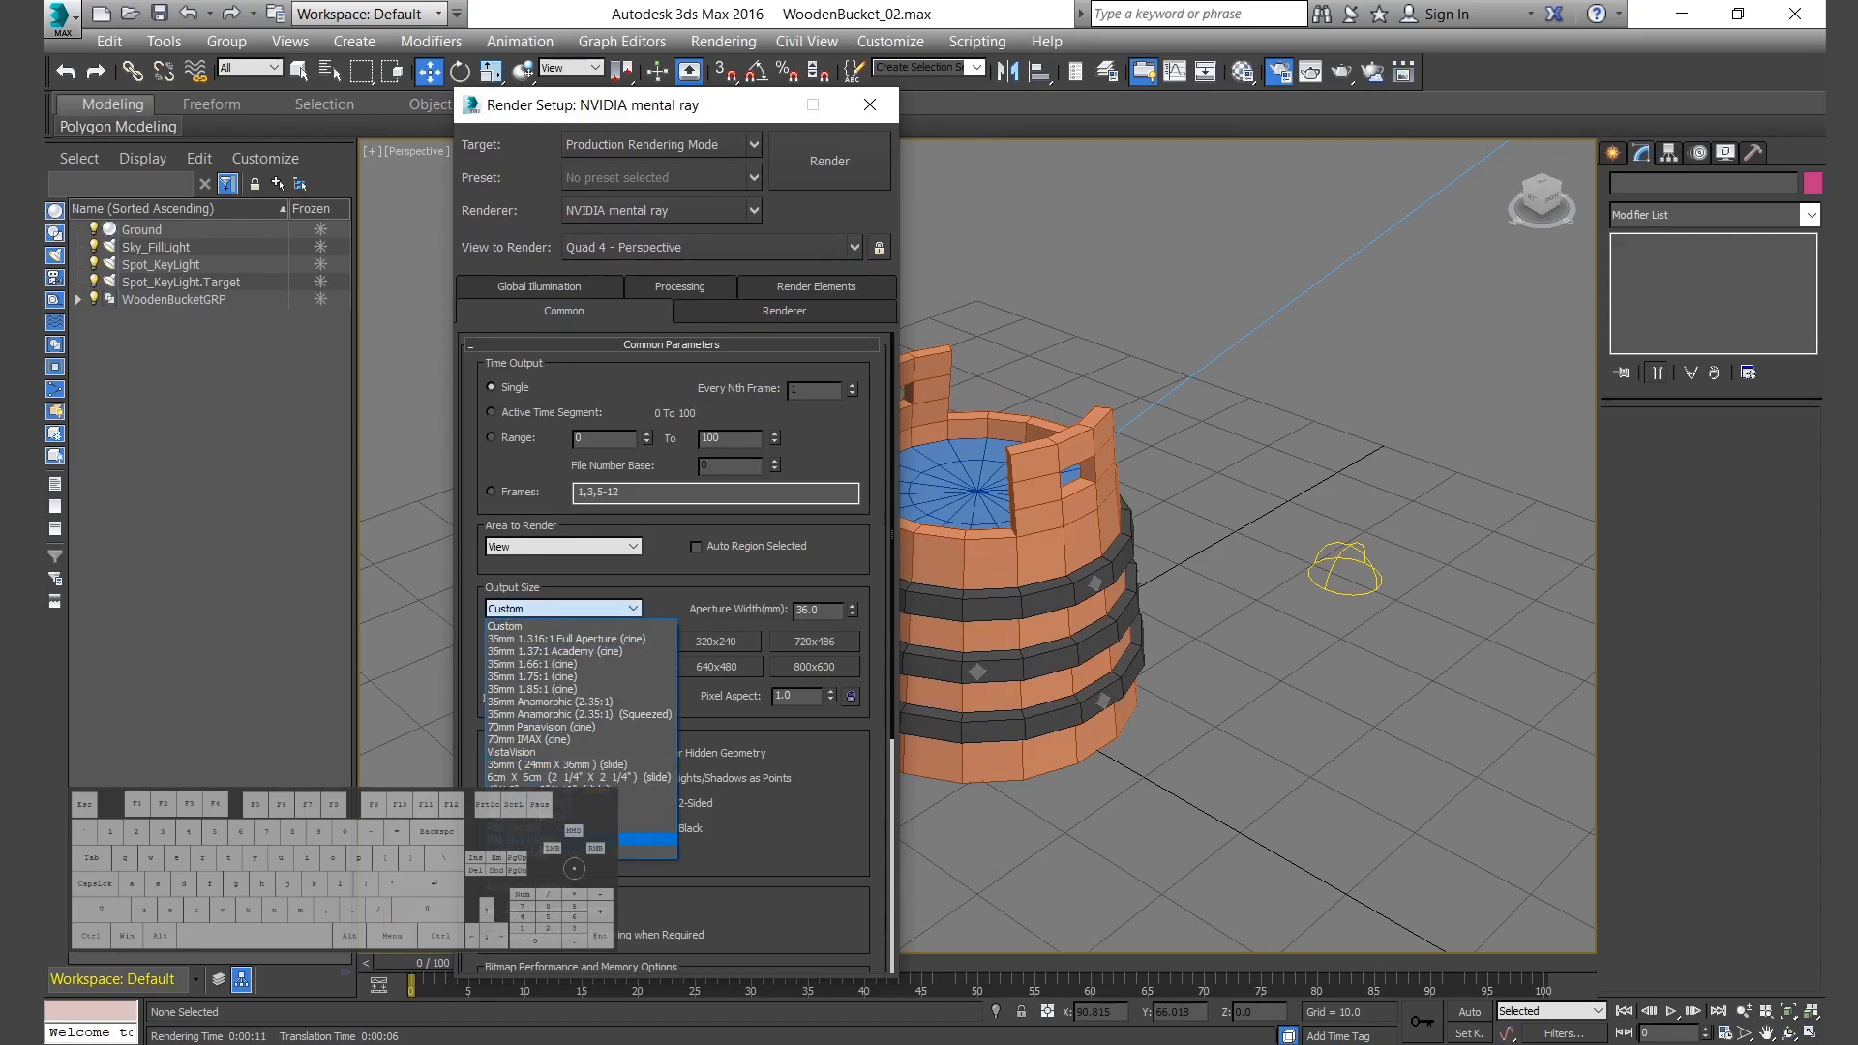
{"action": "left_click", "coordinate": [629, 852]}
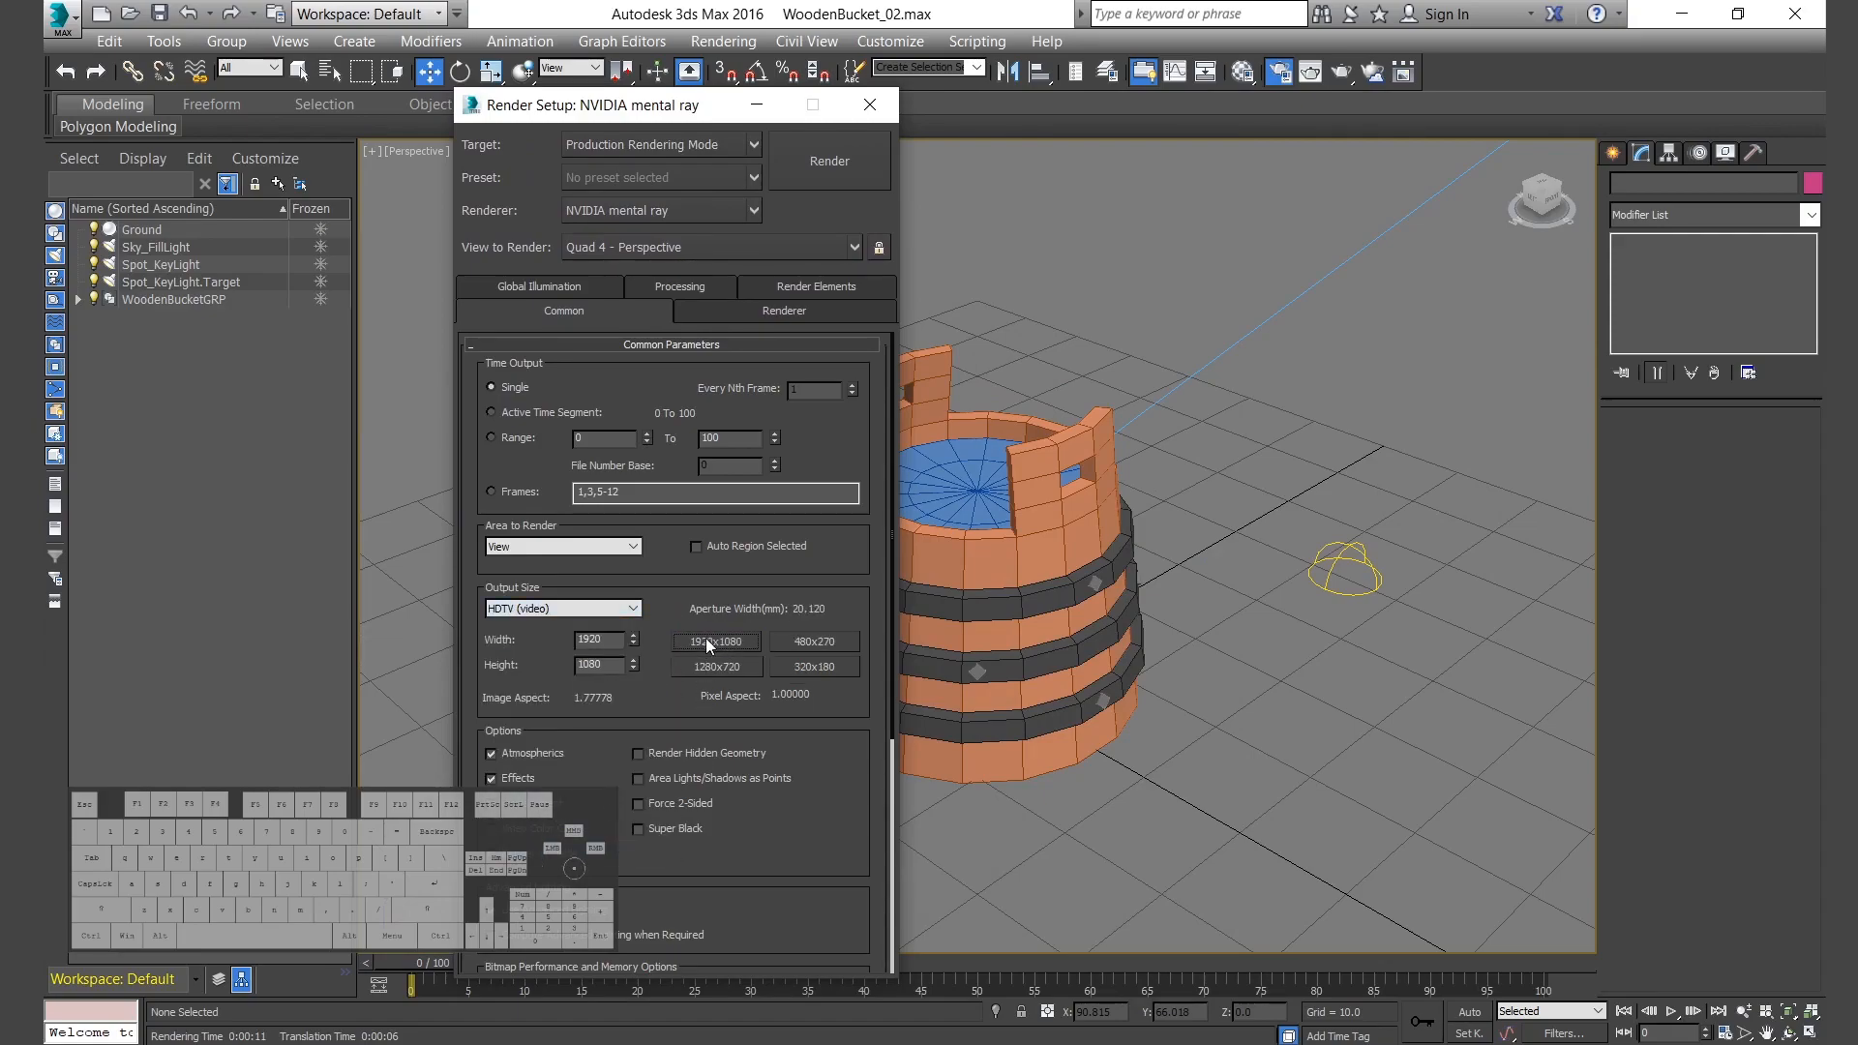
{"action": "left_click", "coordinate": [803, 171]}
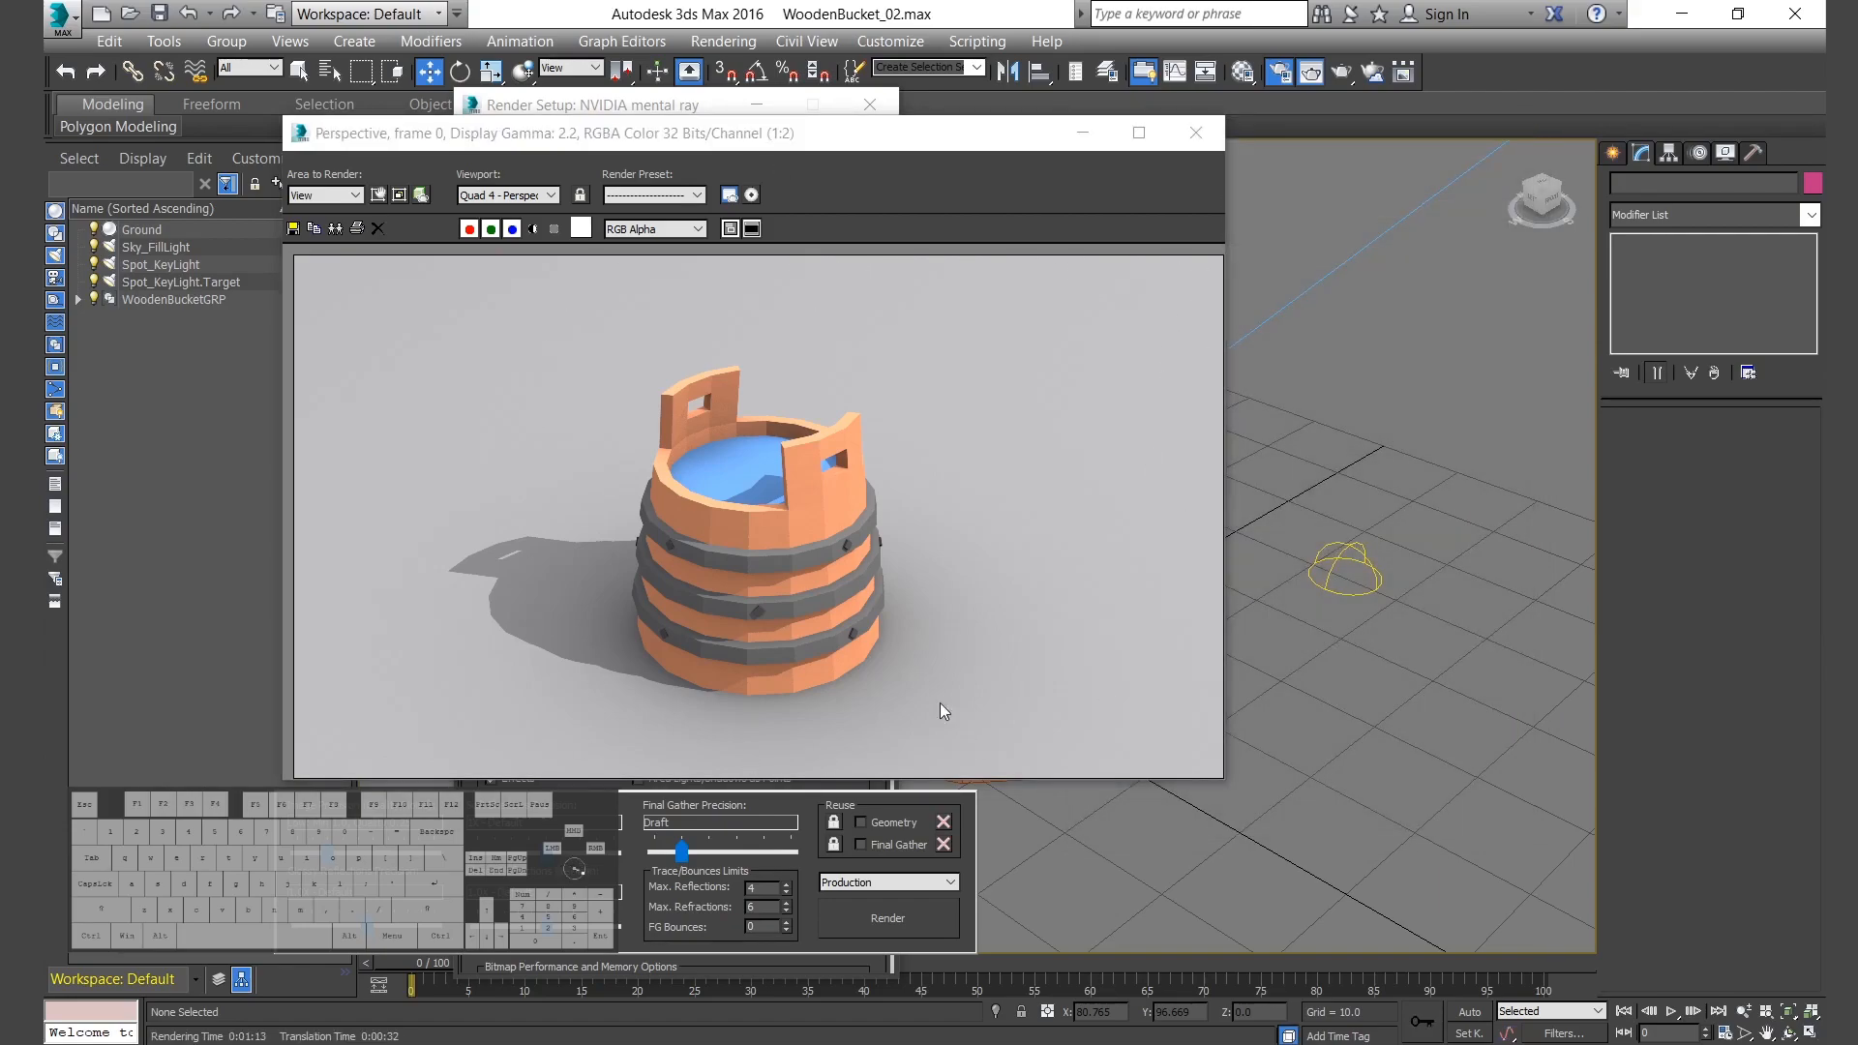
Start saving the rendered image in the scenes folder and name the file WoodenBucket_06.png, based on the existing WoodenBucket_05.png.
{"action": "left_click", "coordinate": [294, 230]}
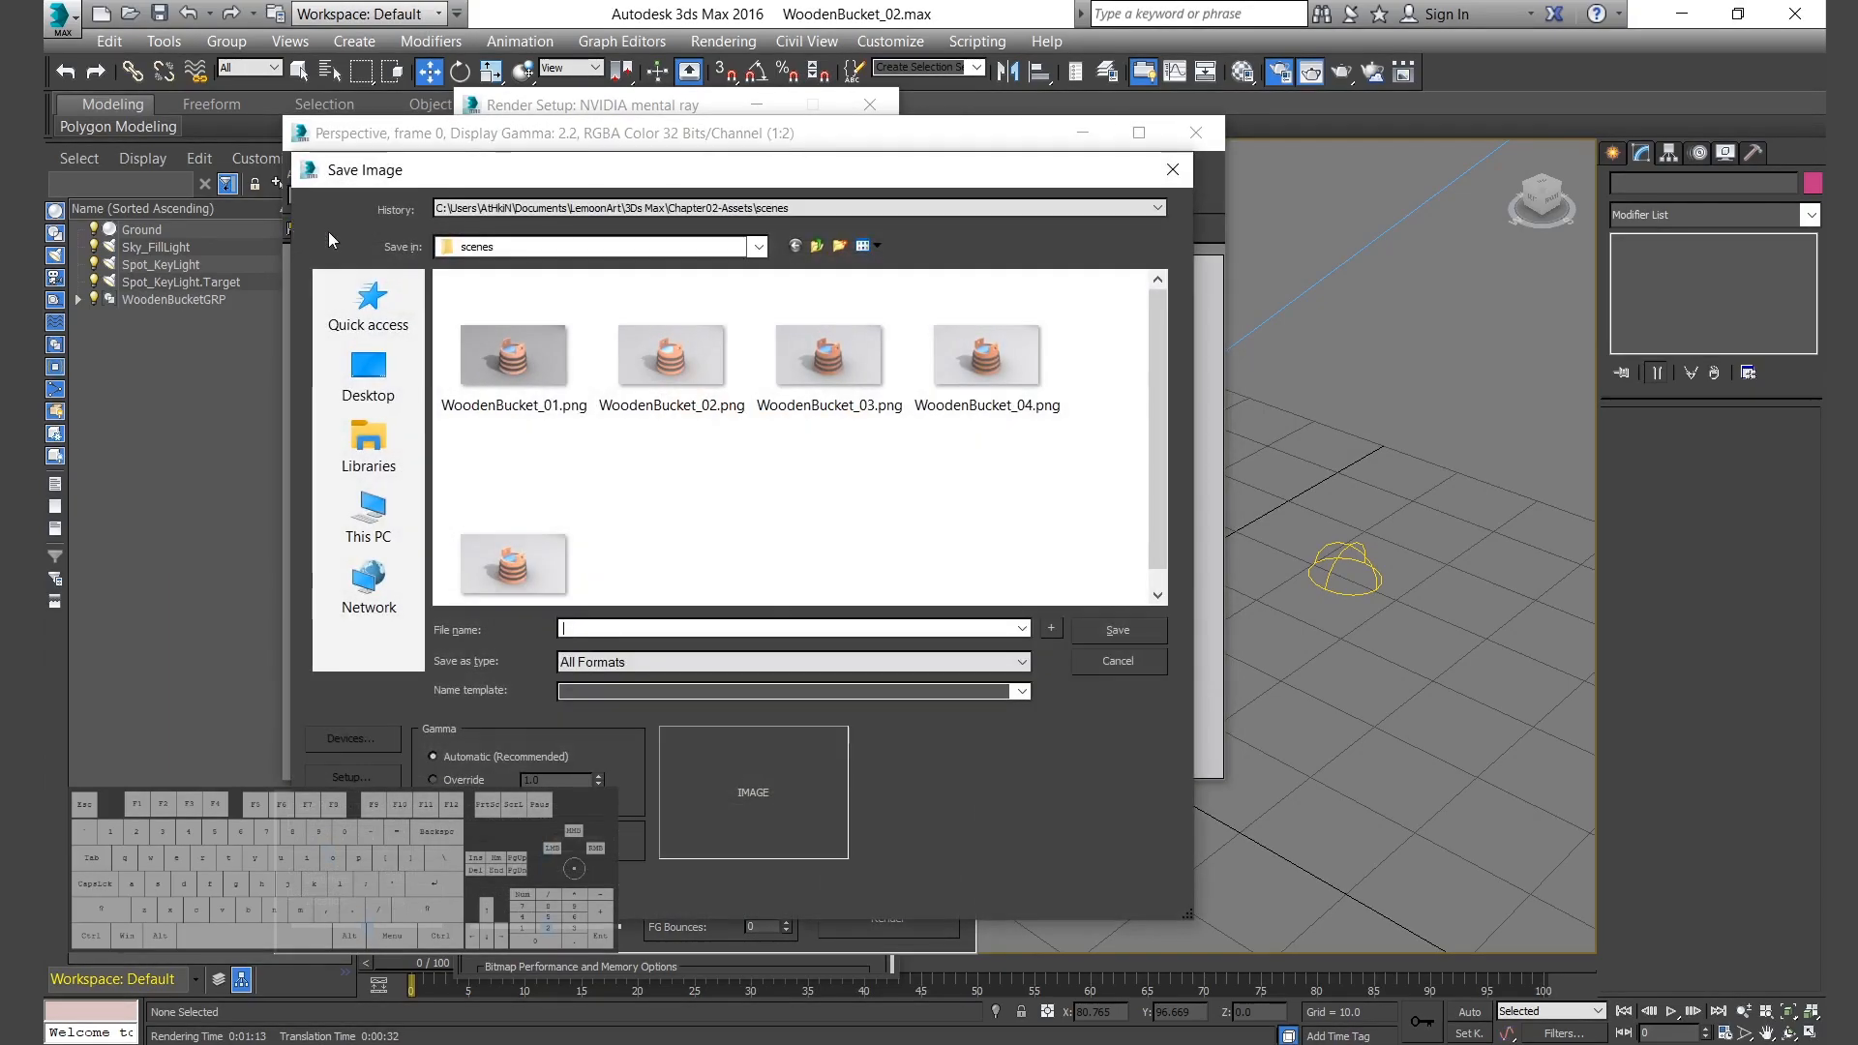
{"action": "left_click", "coordinate": [818, 248]}
{"action": "scroll", "coordinate": [556, 455], "scroll_direction": "down", "scroll_amount": 1}
{"action": "left_click", "coordinate": [498, 540]}
{"action": "double_click", "coordinate": [500, 542]}
{"action": "scroll", "coordinate": [716, 464], "scroll_direction": "down", "scroll_amount": 1}
{"action": "left_click", "coordinate": [658, 377]}
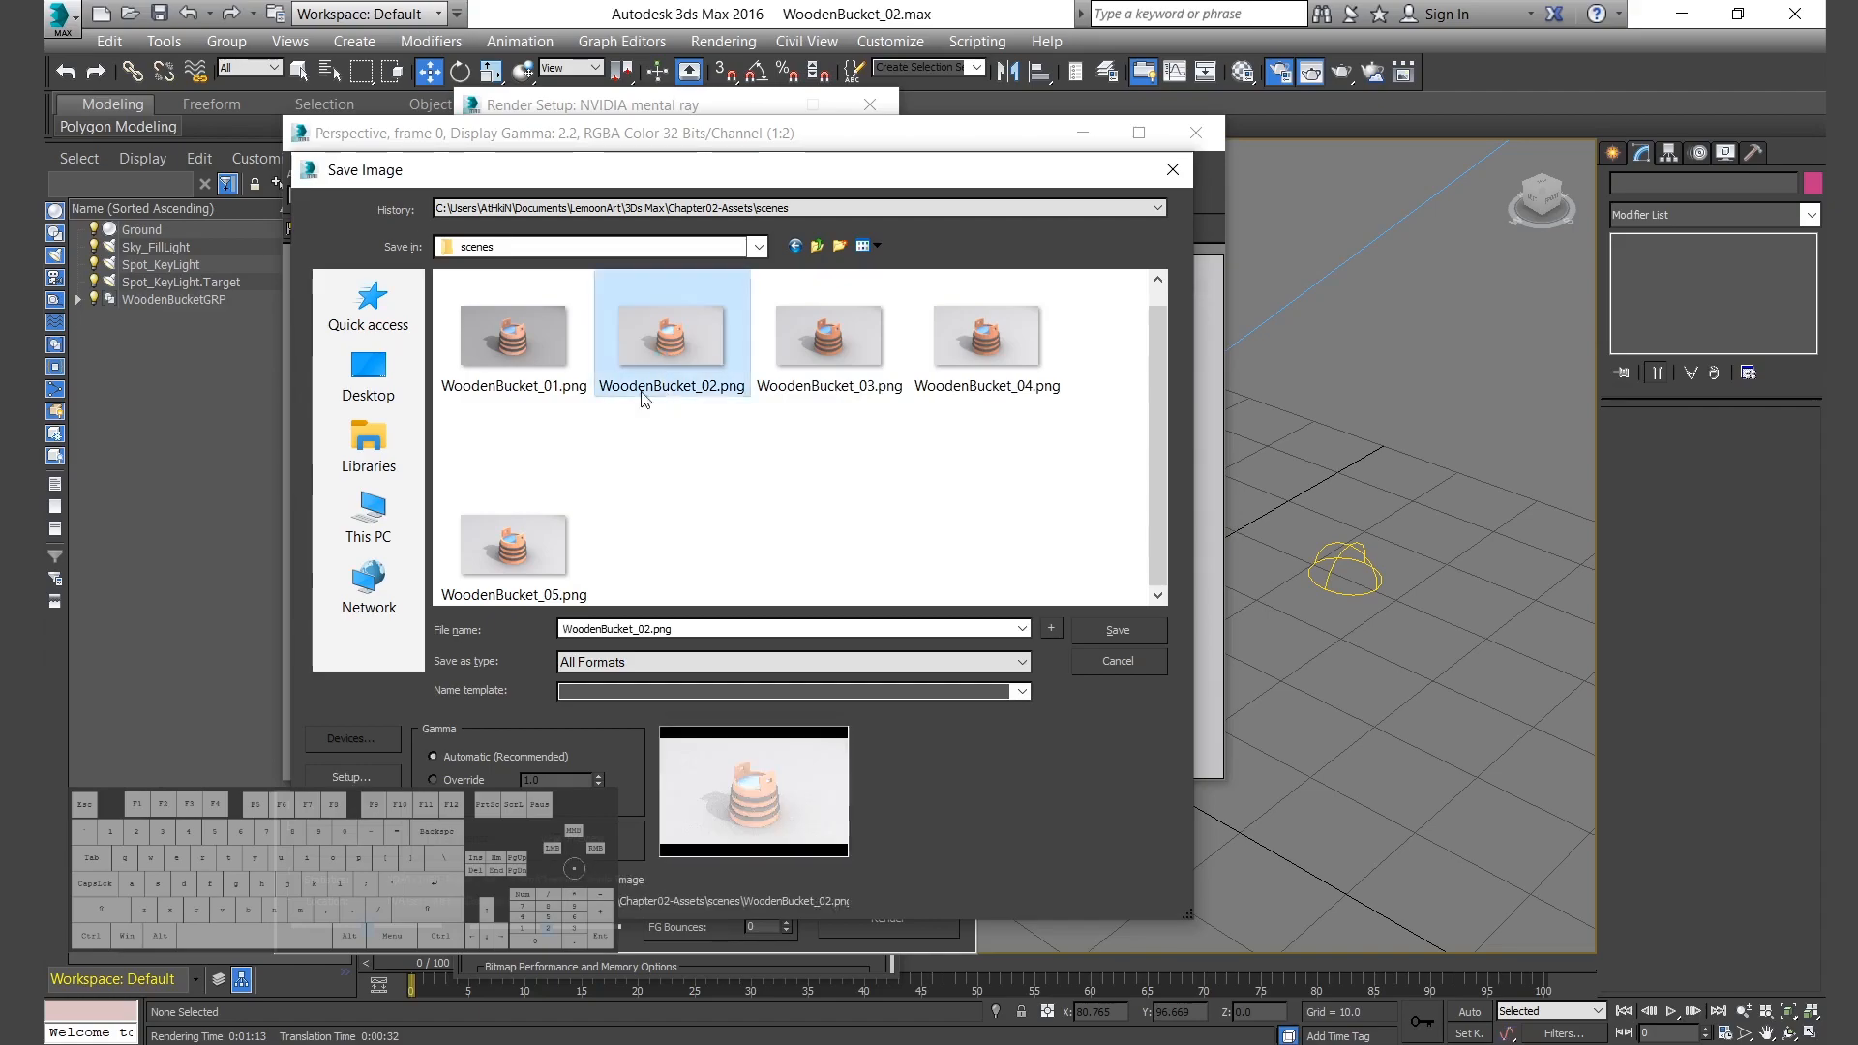
{"action": "left_click", "coordinate": [542, 563]}
{"action": "double_click", "coordinate": [643, 630]}
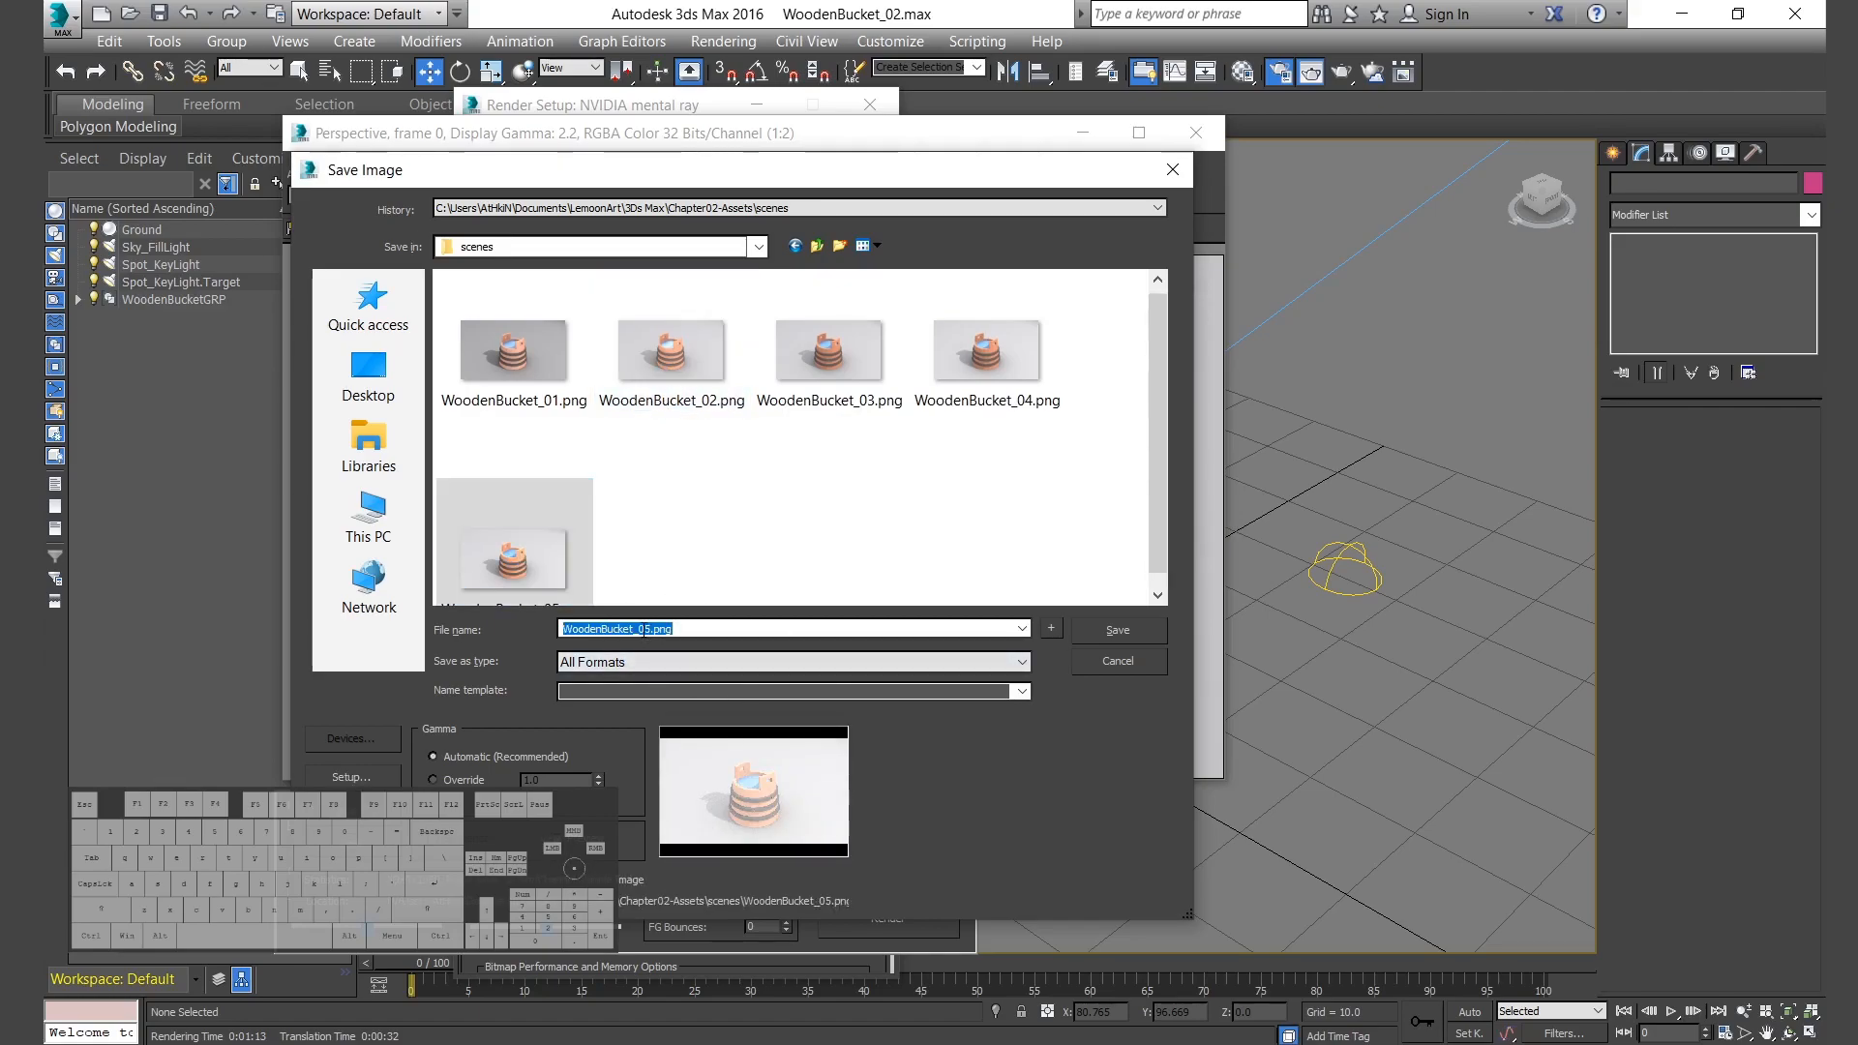
{"action": "left_click", "coordinate": [647, 631]}
{"action": "key", "text": "BackSpace"}
{"action": "type", "text": "6"}
Save the render as a PNG Image File with RGB 48 bit colors and an alpha channel.
{"action": "left_click", "coordinate": [851, 663]}
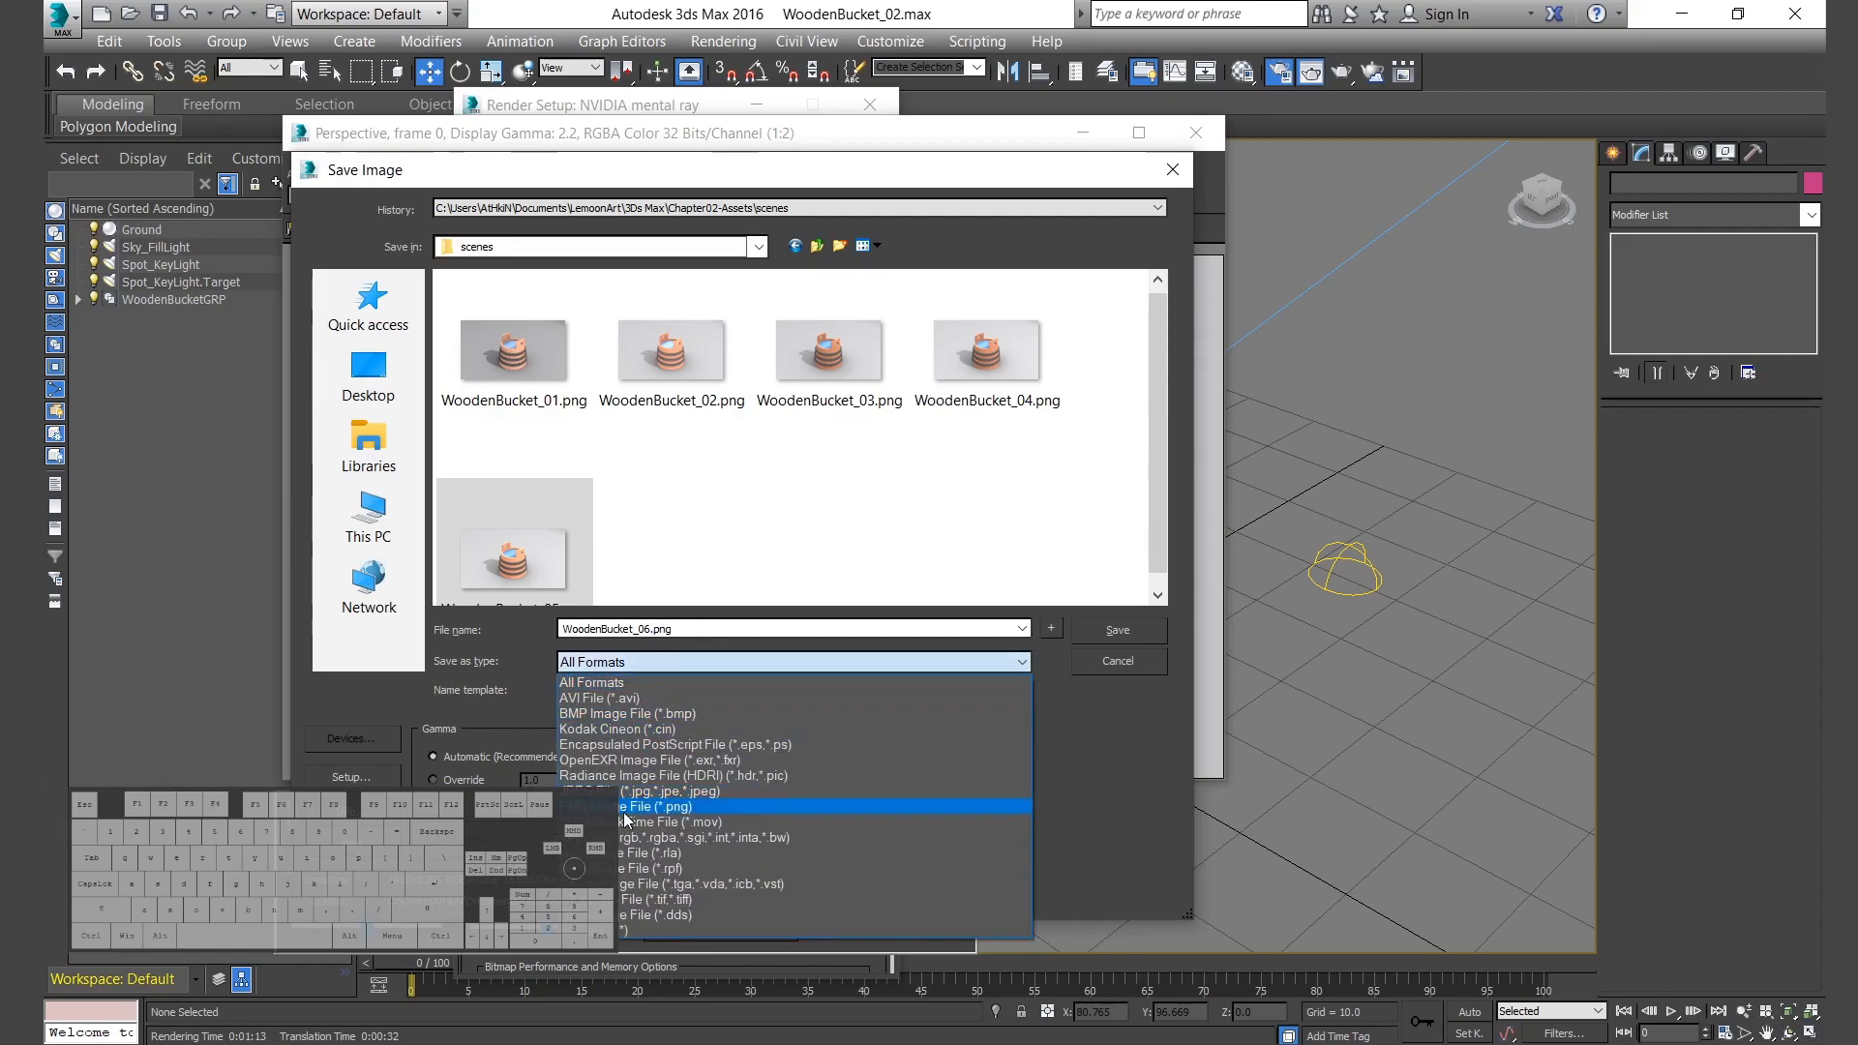
{"action": "left_click", "coordinate": [623, 811]}
{"action": "left_click", "coordinate": [1113, 630]}
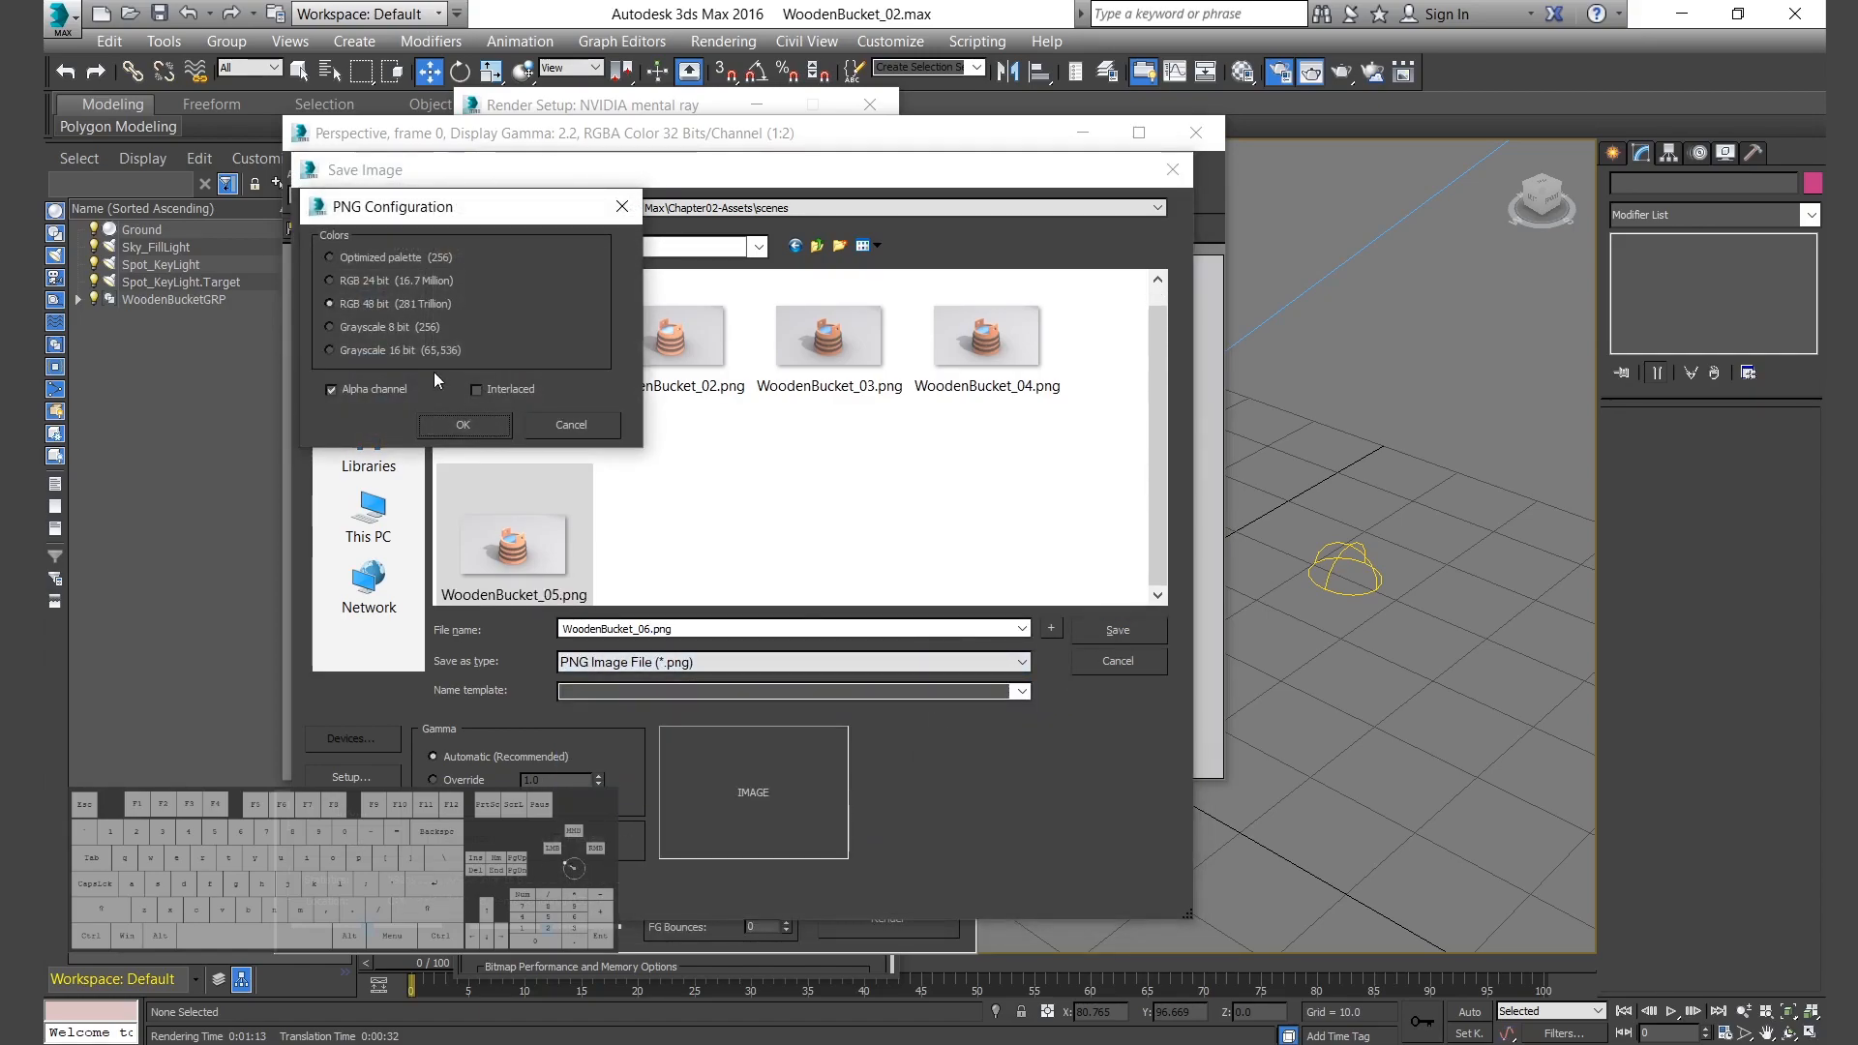
{"action": "left_click", "coordinate": [488, 432]}
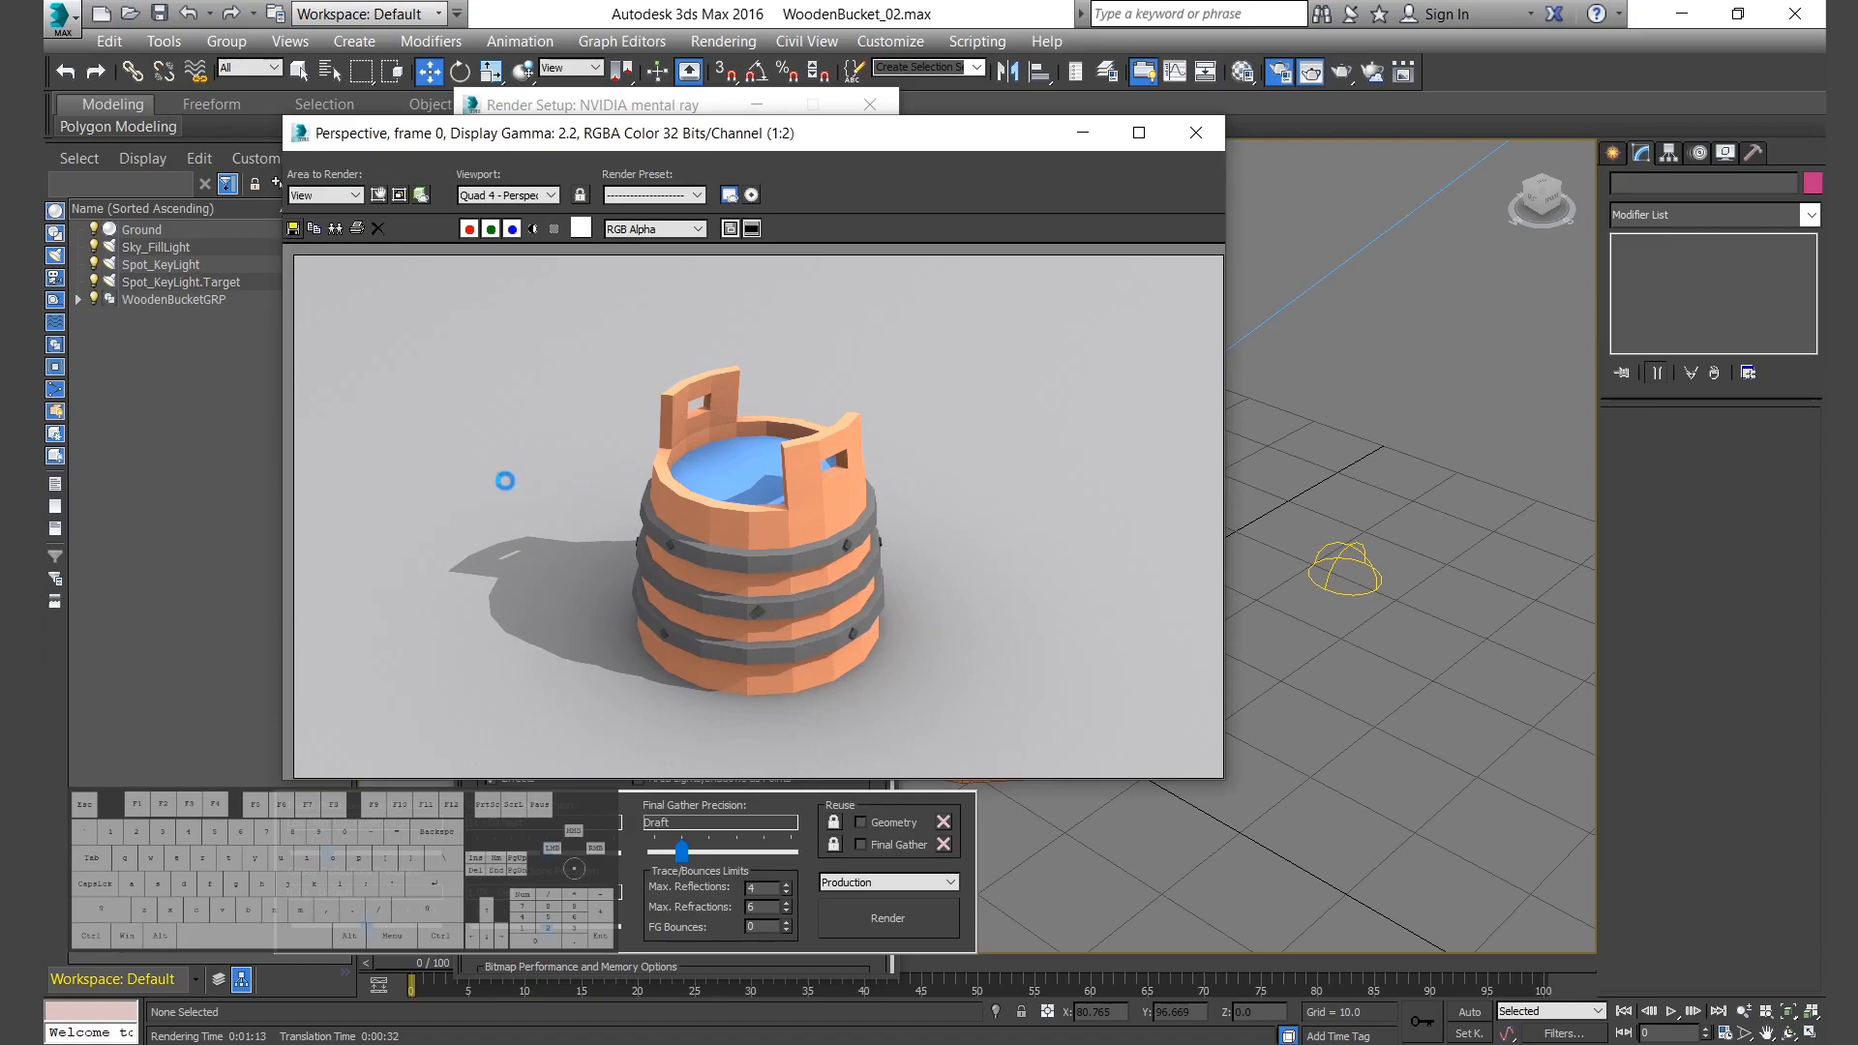
Inspect the final bucket render in the maximized frame window and restore the window size.
{"action": "left_click", "coordinate": [1138, 133]}
{"action": "scroll", "coordinate": [867, 542], "scroll_direction": "up", "scroll_amount": 2}
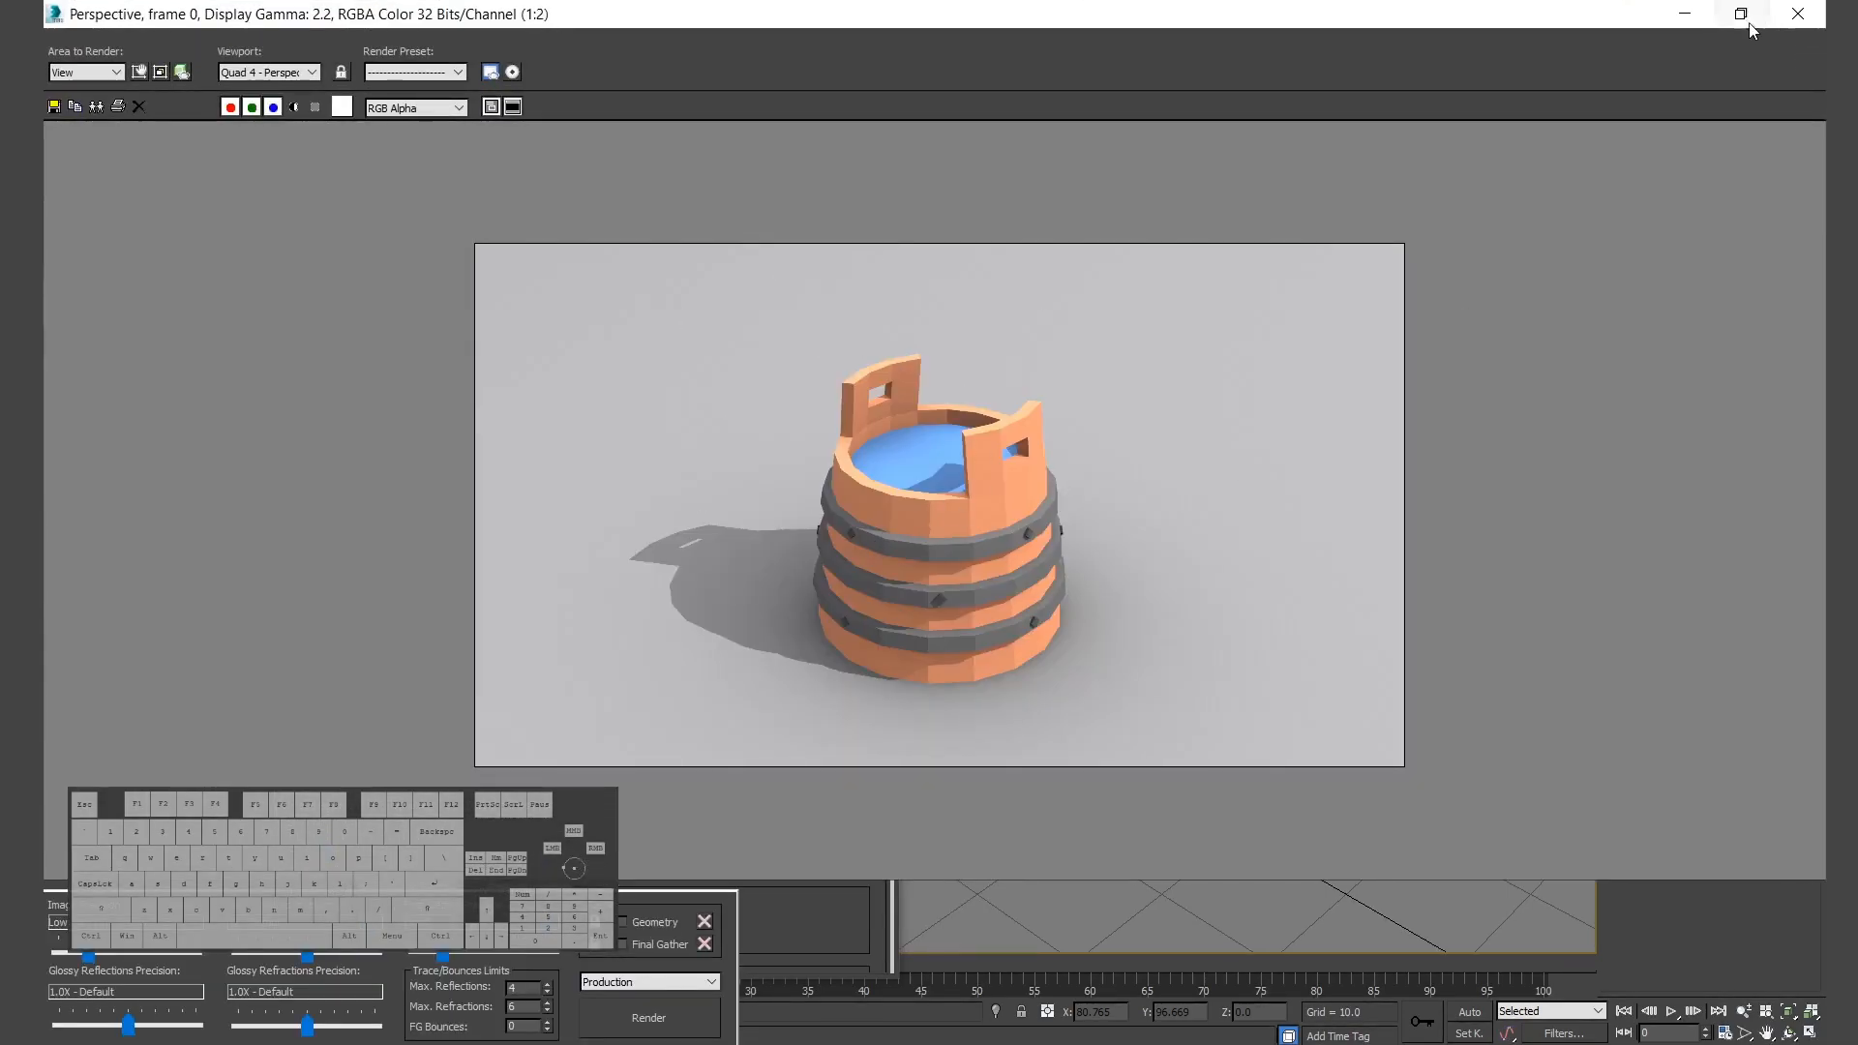
{"action": "left_click", "coordinate": [1740, 14]}
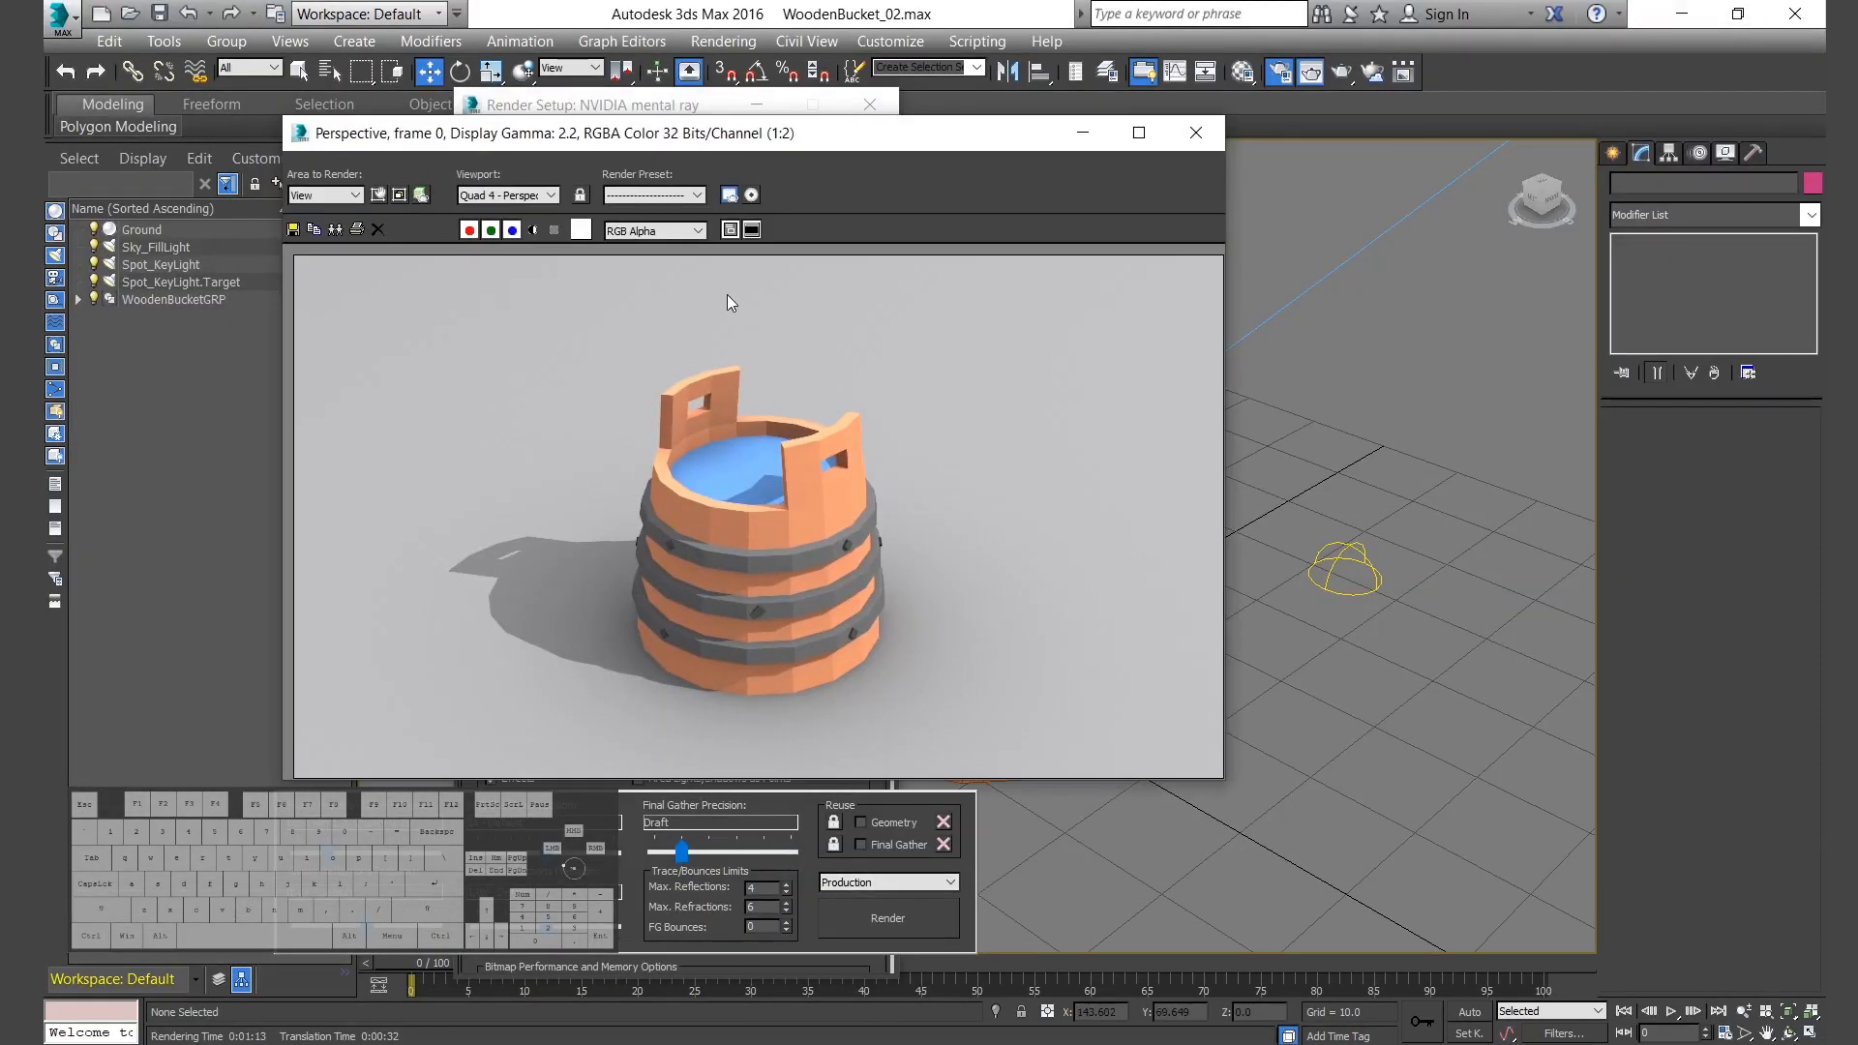
Close the rendered frame and Render Setup windows and save the scene as WoodenBucket_03.max.
{"action": "left_click", "coordinate": [1196, 132]}
{"action": "left_click", "coordinate": [869, 104]}
{"action": "key", "text": "ctrl+s"}
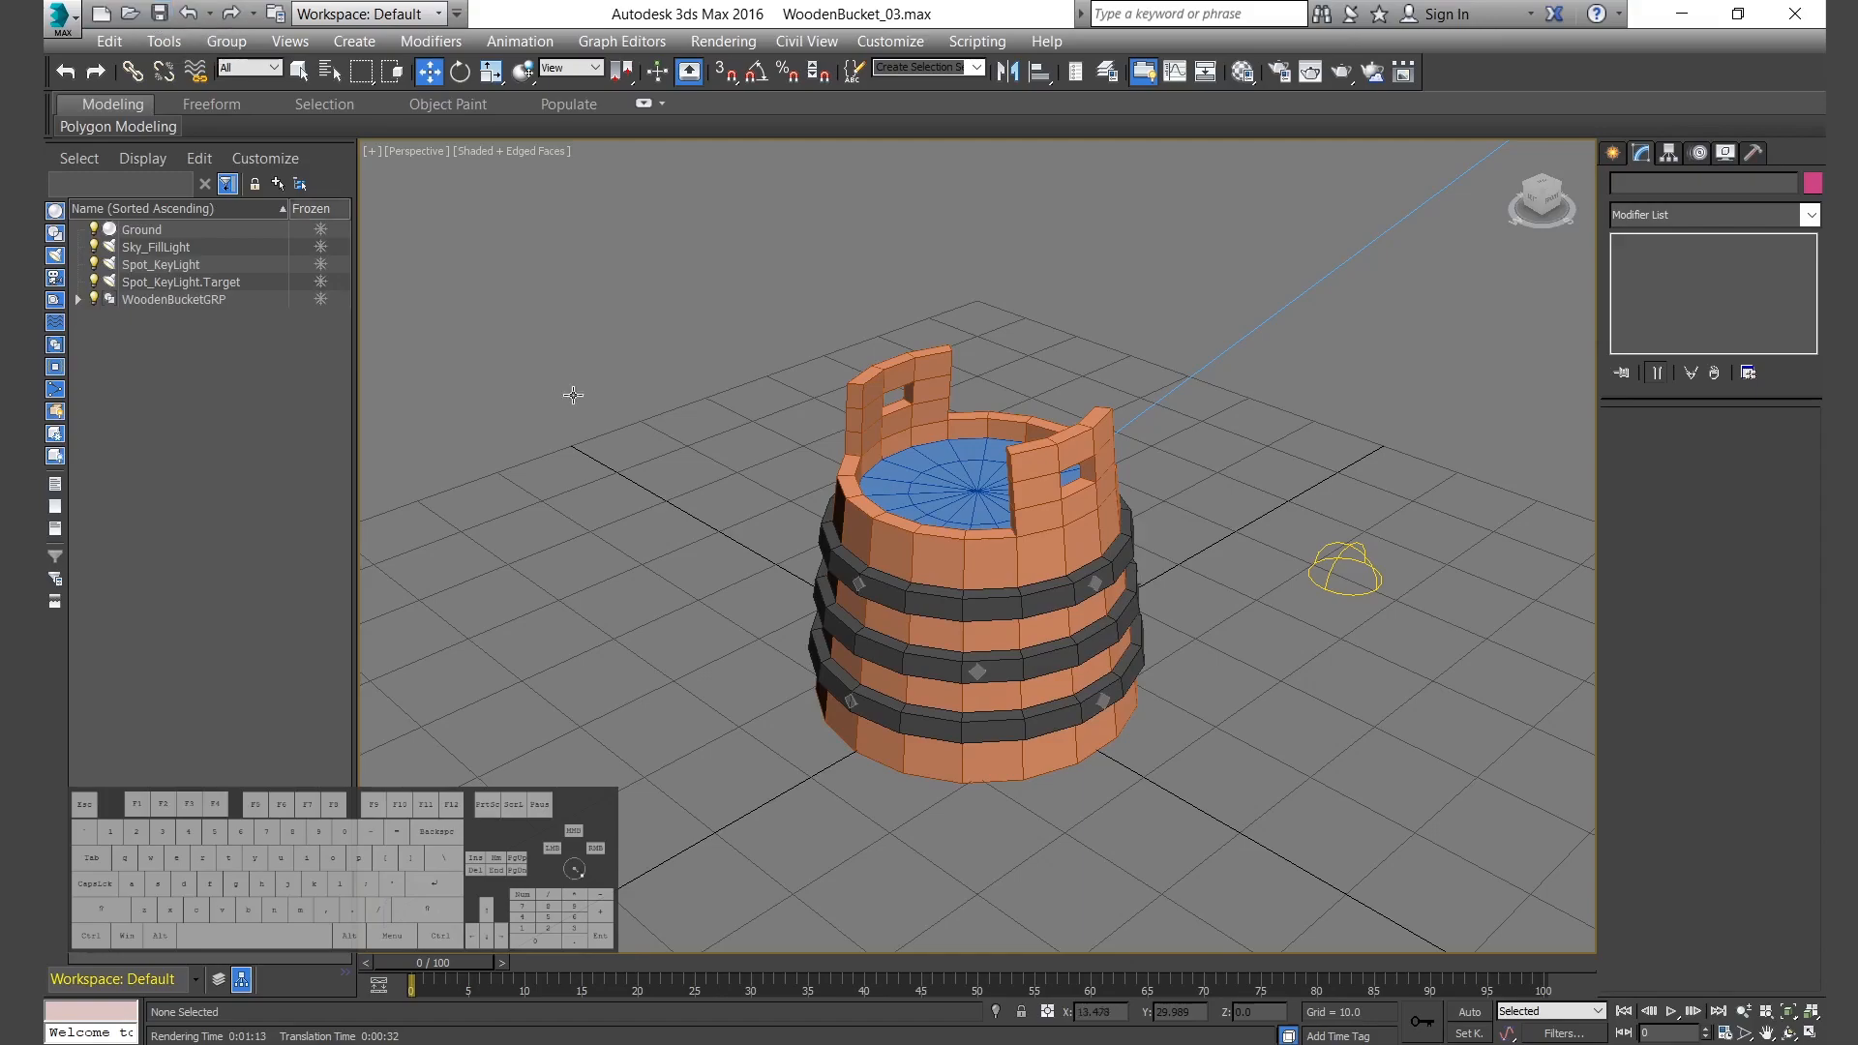
{"action": "left_click", "coordinate": [166, 20]}
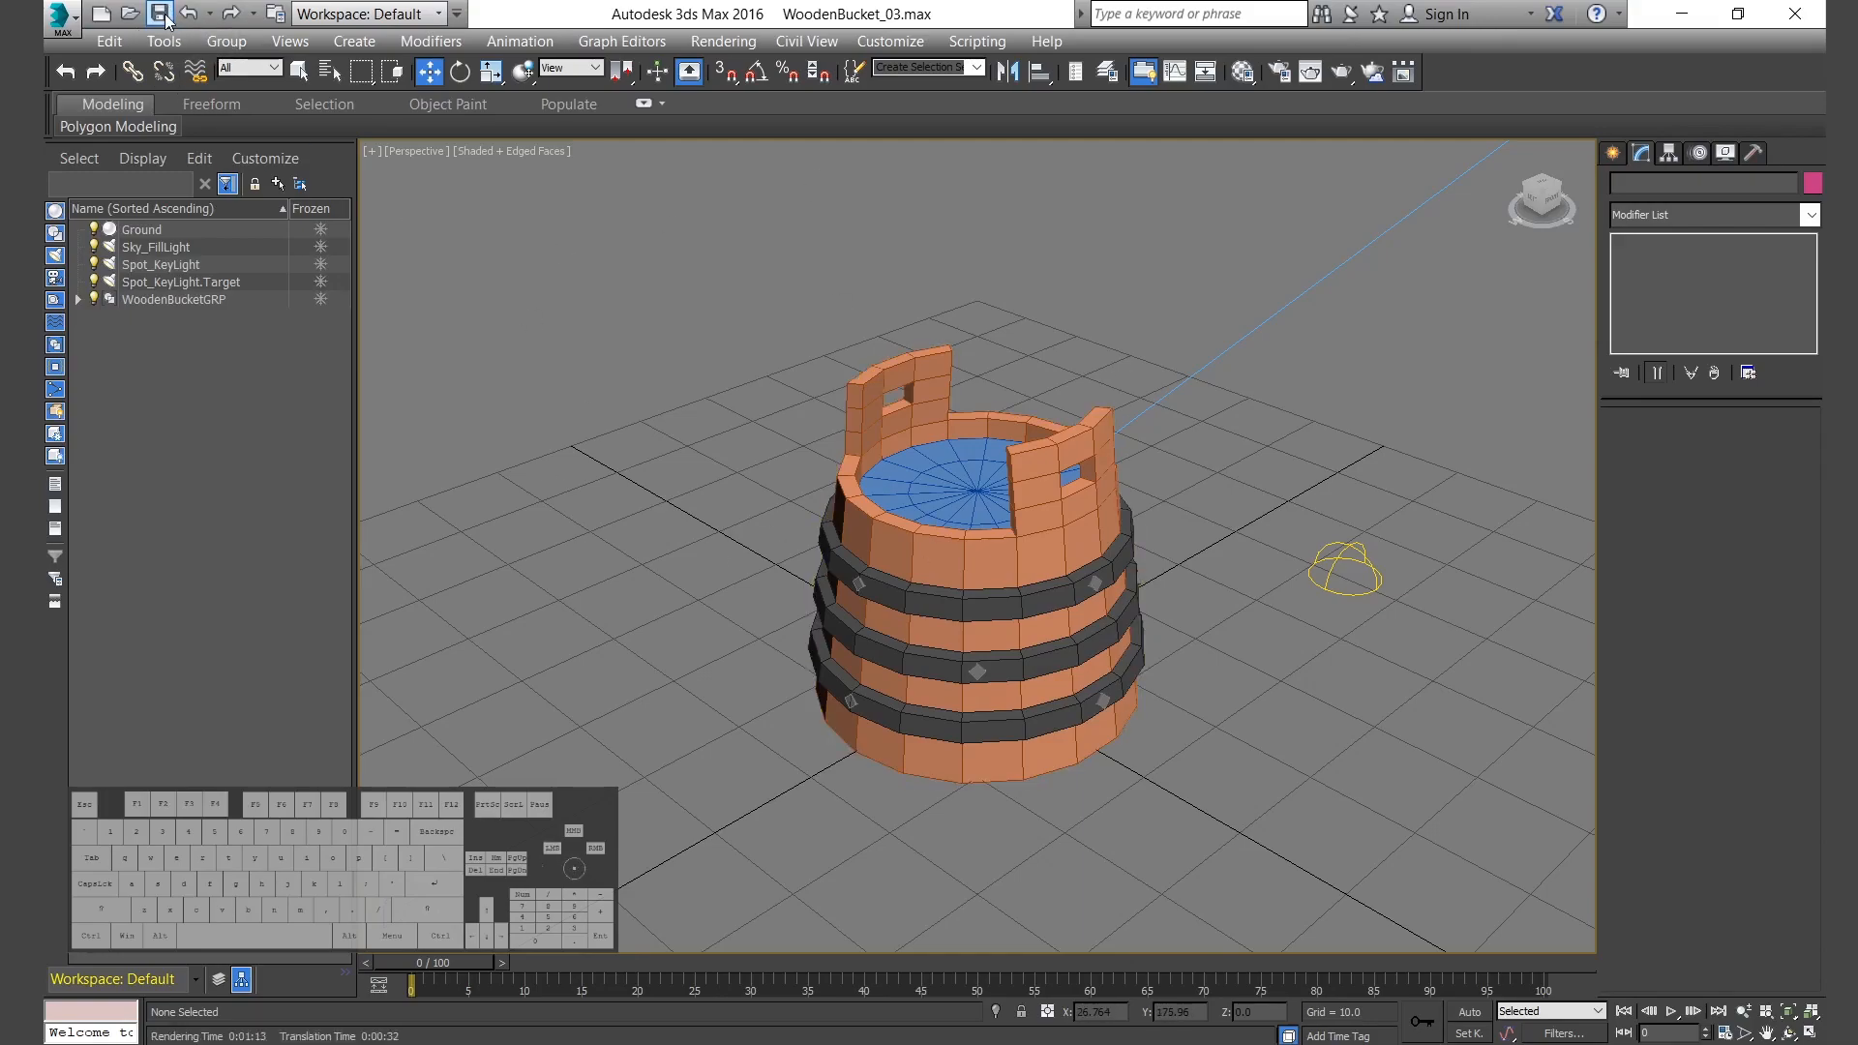